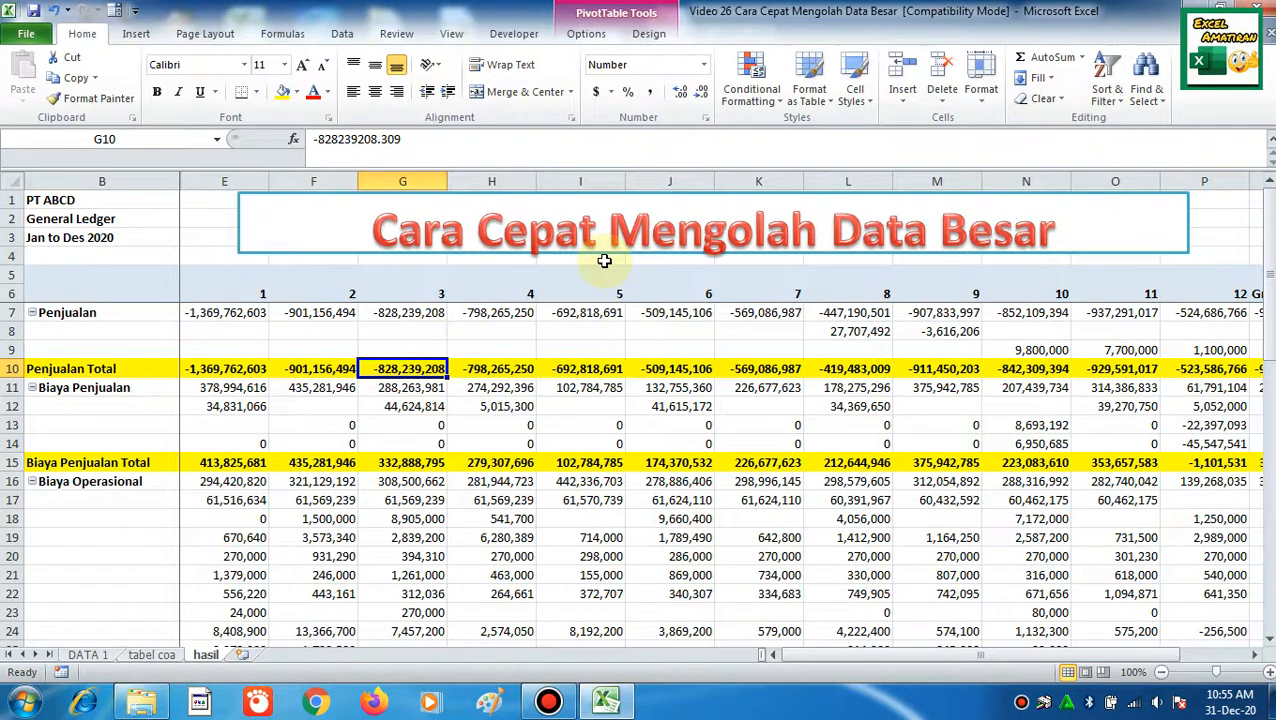
# - Open the DATA 1 sheet and examine the Posting Date column and the Penjualan account row above the ledger entries
pyautogui.click(370, 534)
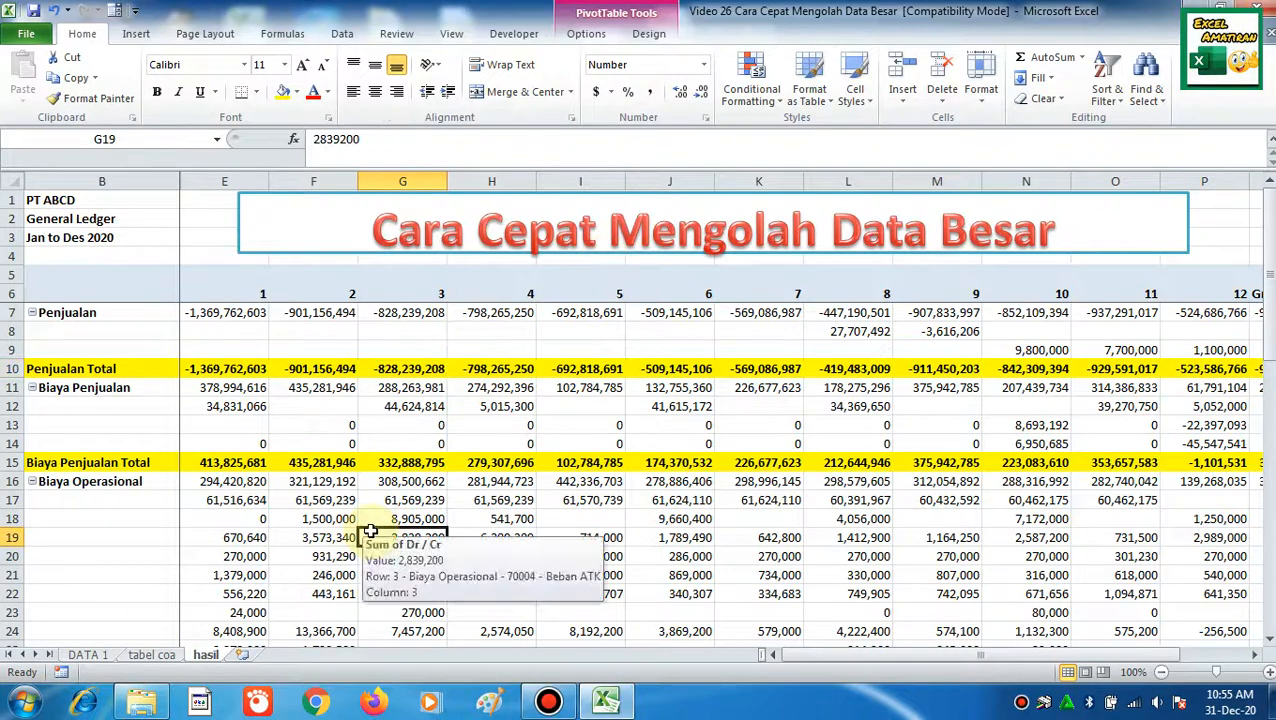
pyautogui.click(88, 654)
pyautogui.click(279, 446)
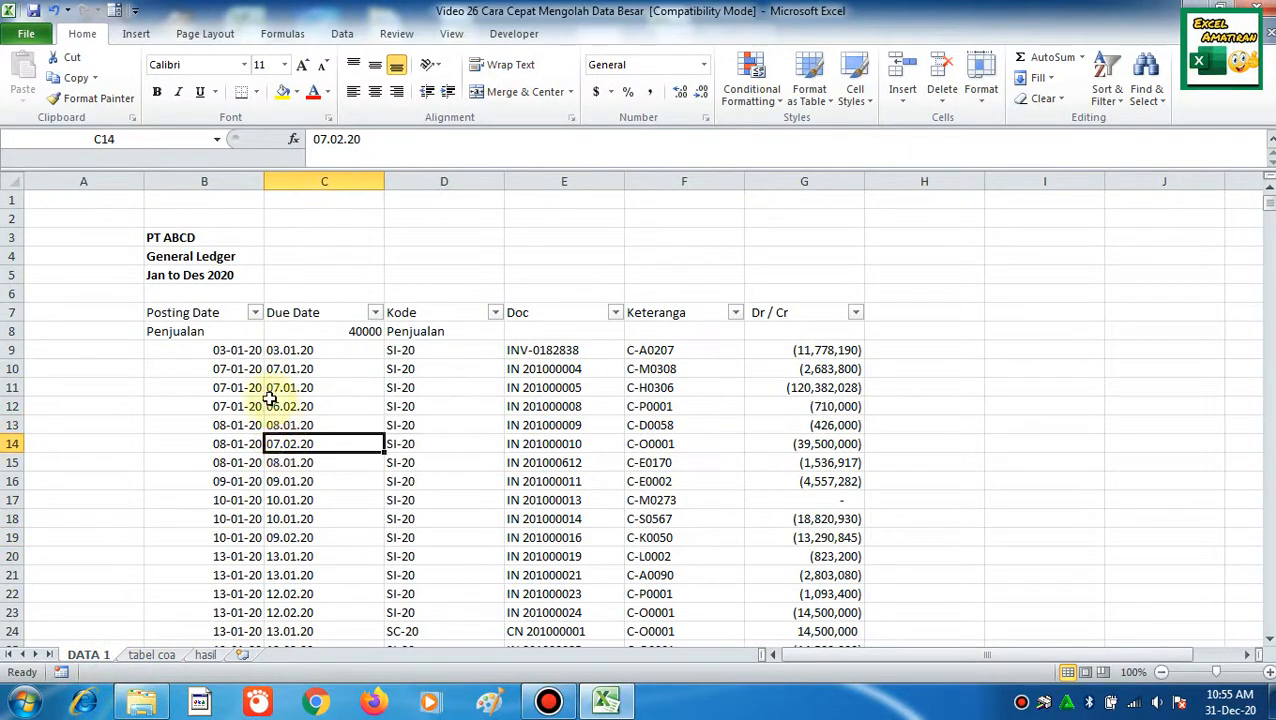
pyautogui.click(160, 312)
pyautogui.click(202, 389)
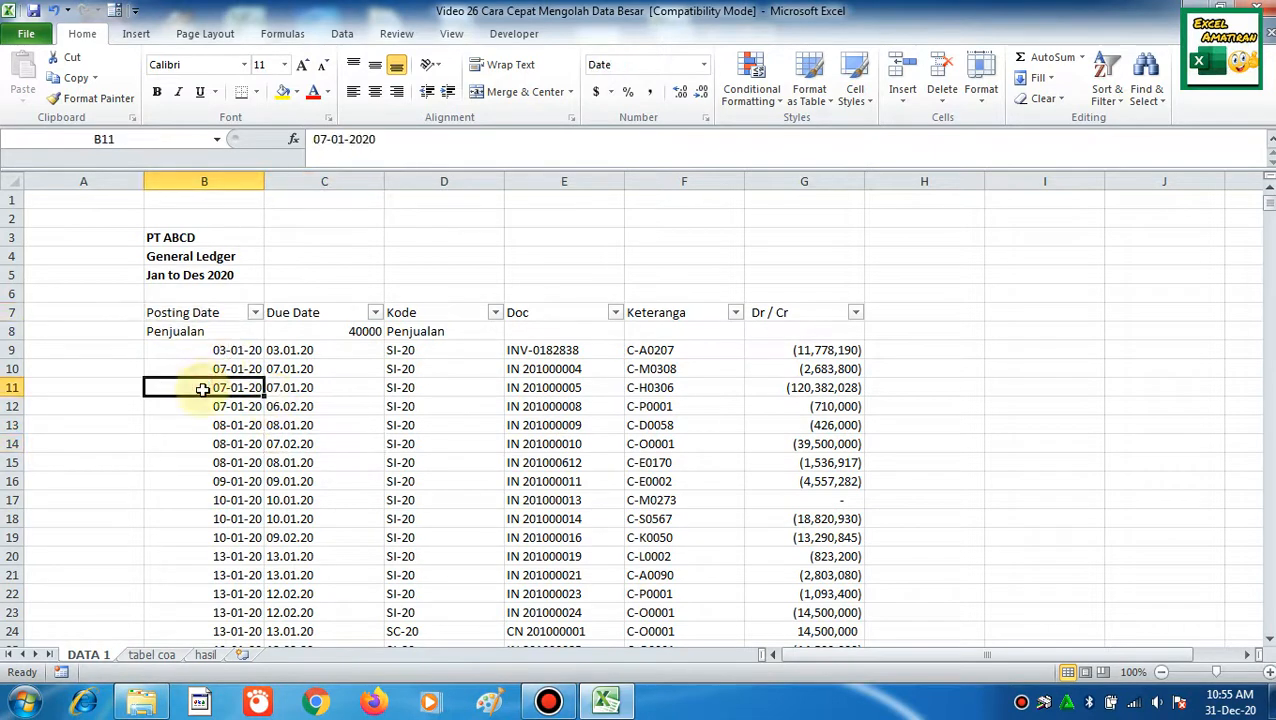
pyautogui.moveTo(201, 331); pyautogui.dragTo(392, 333)
pyautogui.click(140, 352)
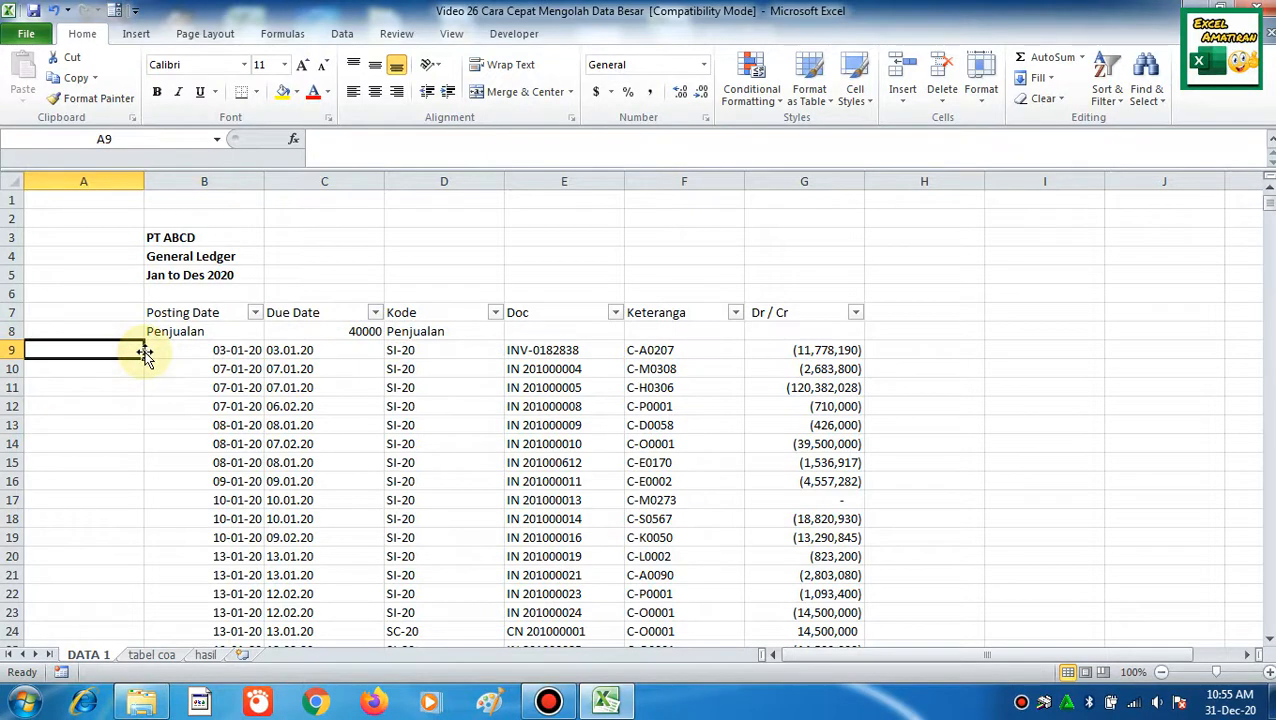
pyautogui.click(222, 369)
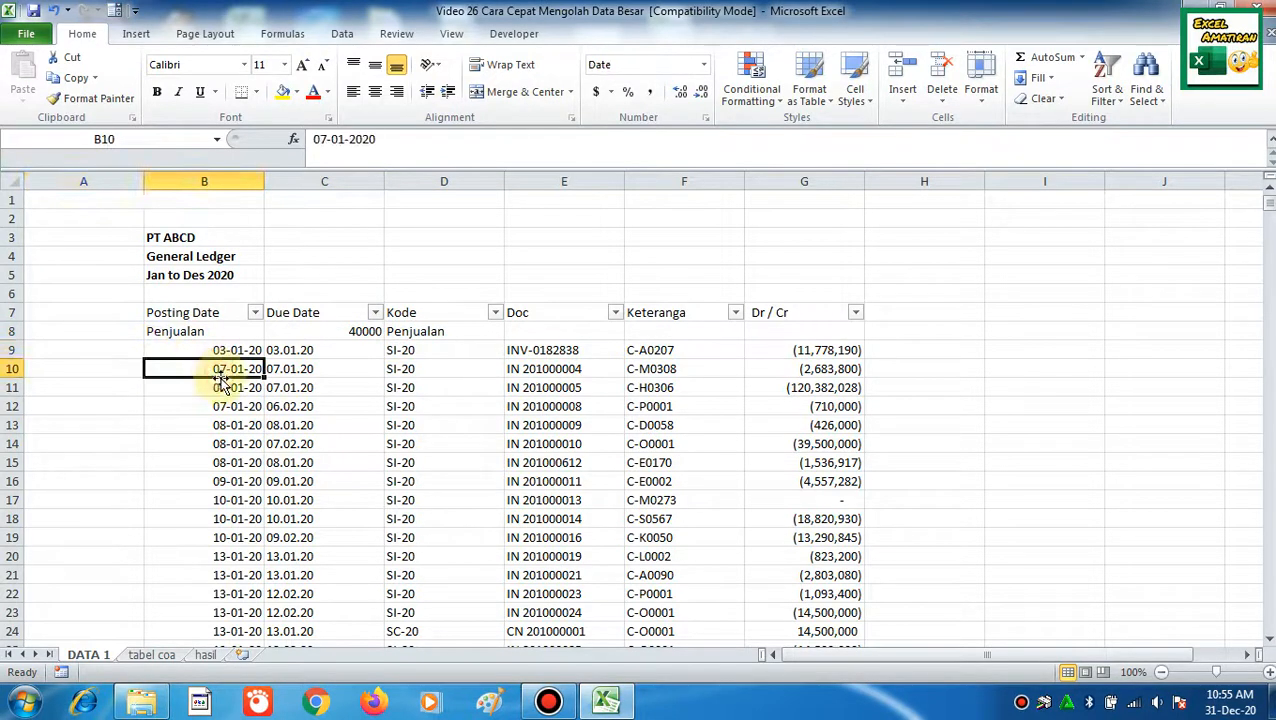
pyautogui.click(230, 350)
pyautogui.moveTo(197, 330); pyautogui.dragTo(482, 331)
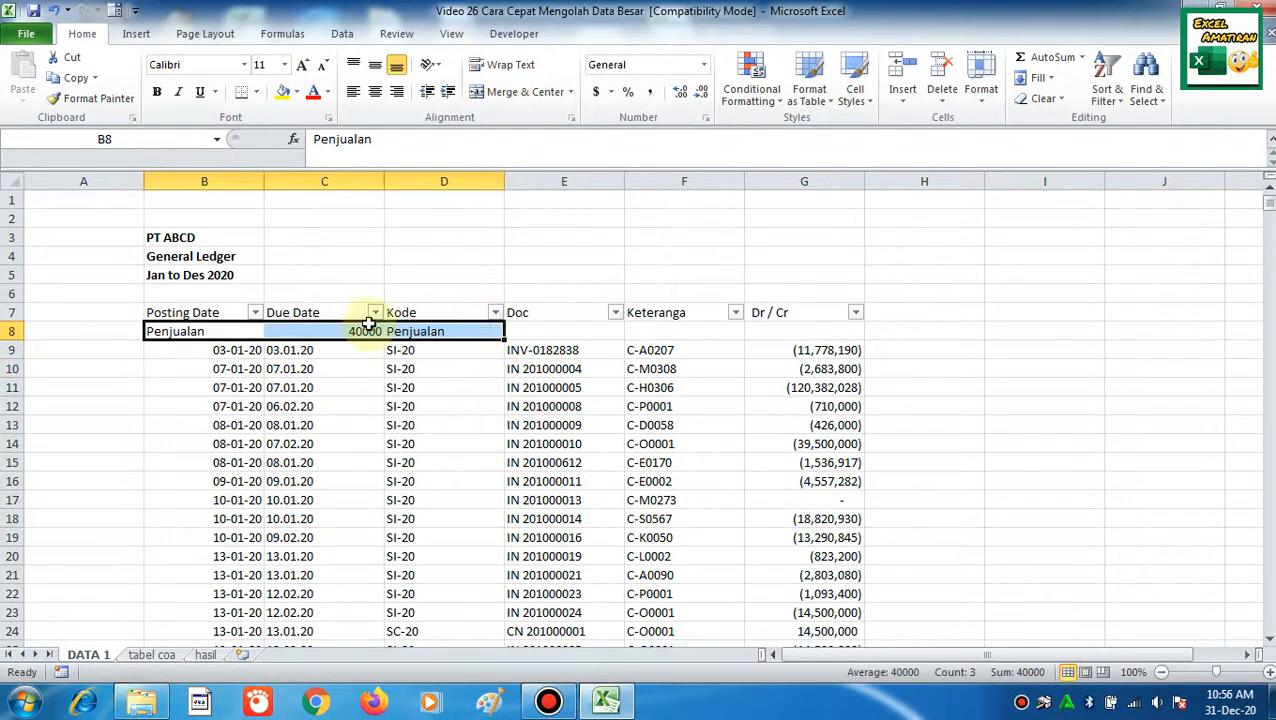
# - Examine the company, report and period titles on DATA 1 and how the first entries sit beneath the Penjualan heading
pyautogui.click(236, 238)
pyautogui.moveTo(241, 256); pyautogui.dragTo(242, 272)
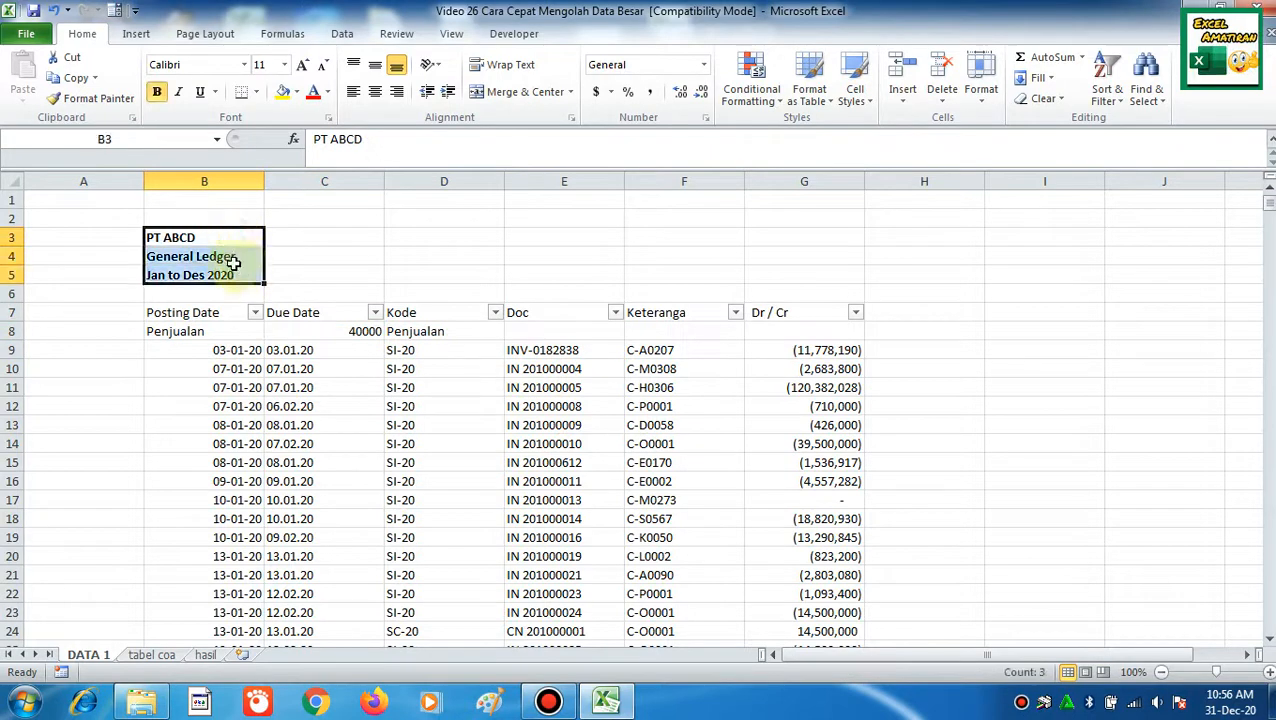
pyautogui.click(188, 330)
pyautogui.click(188, 274)
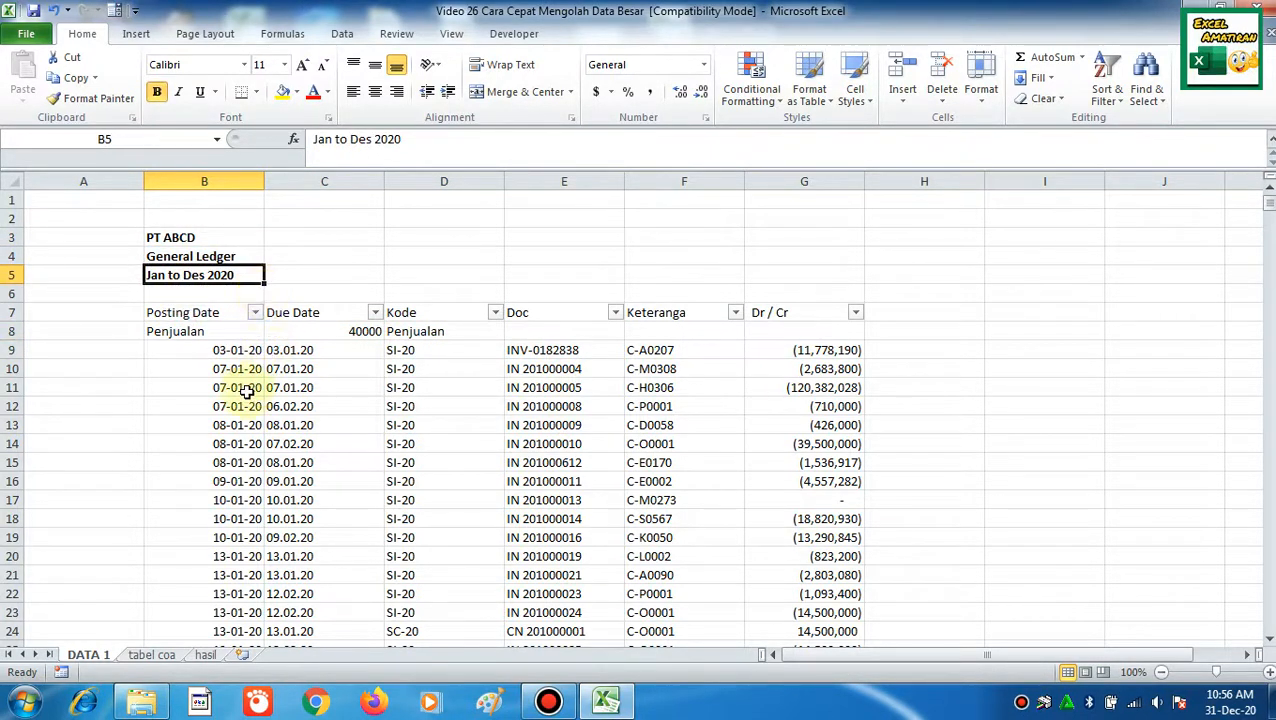
pyautogui.click(225, 238)
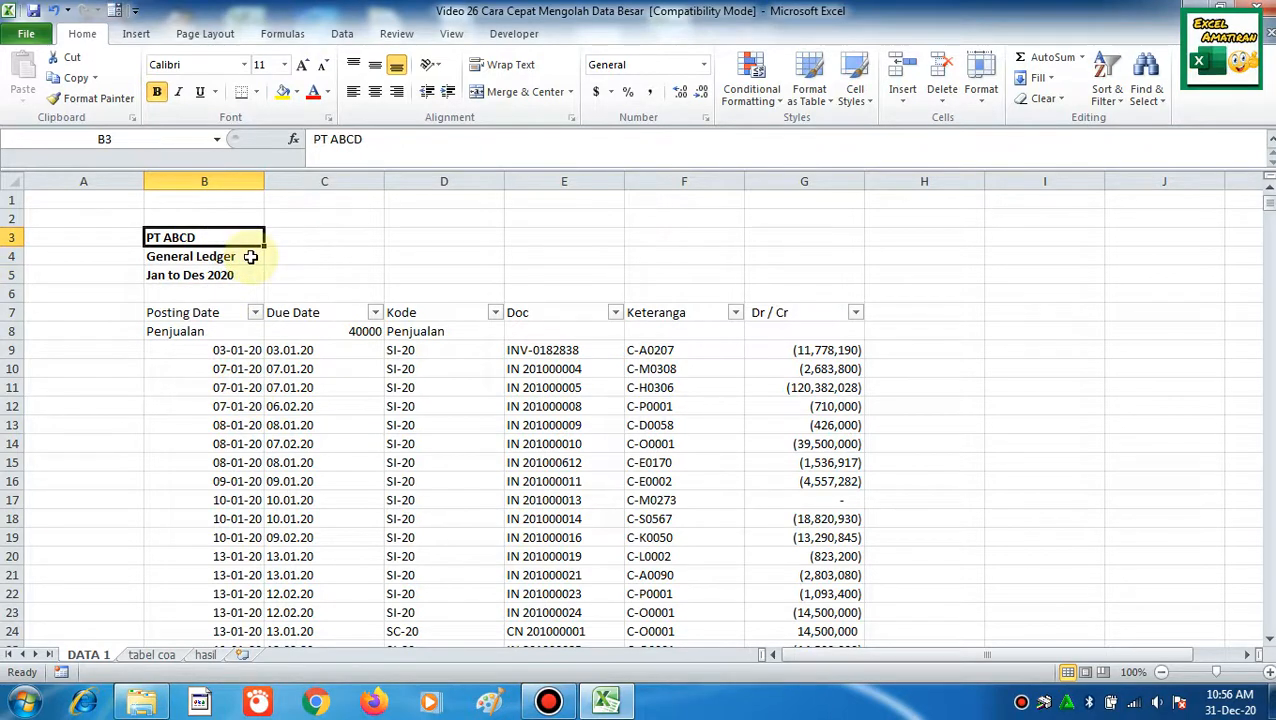
pyautogui.click(268, 350)
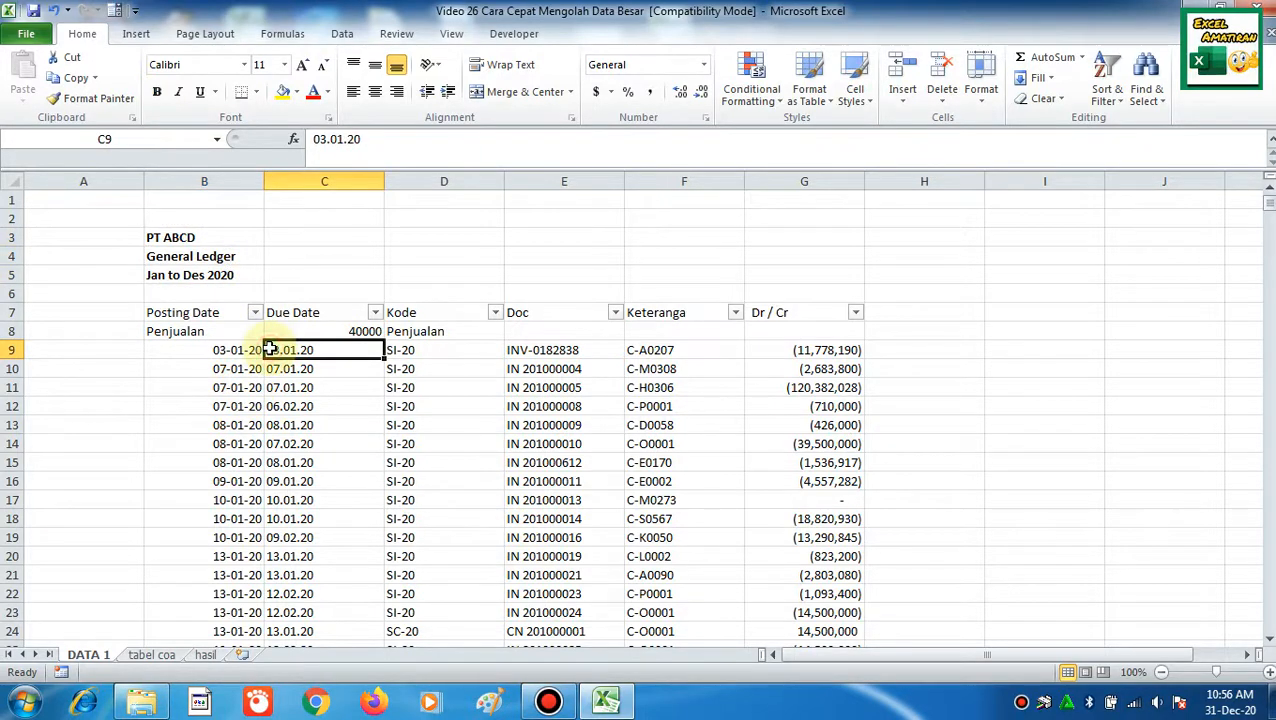
pyautogui.click(214, 352)
pyautogui.click(205, 331)
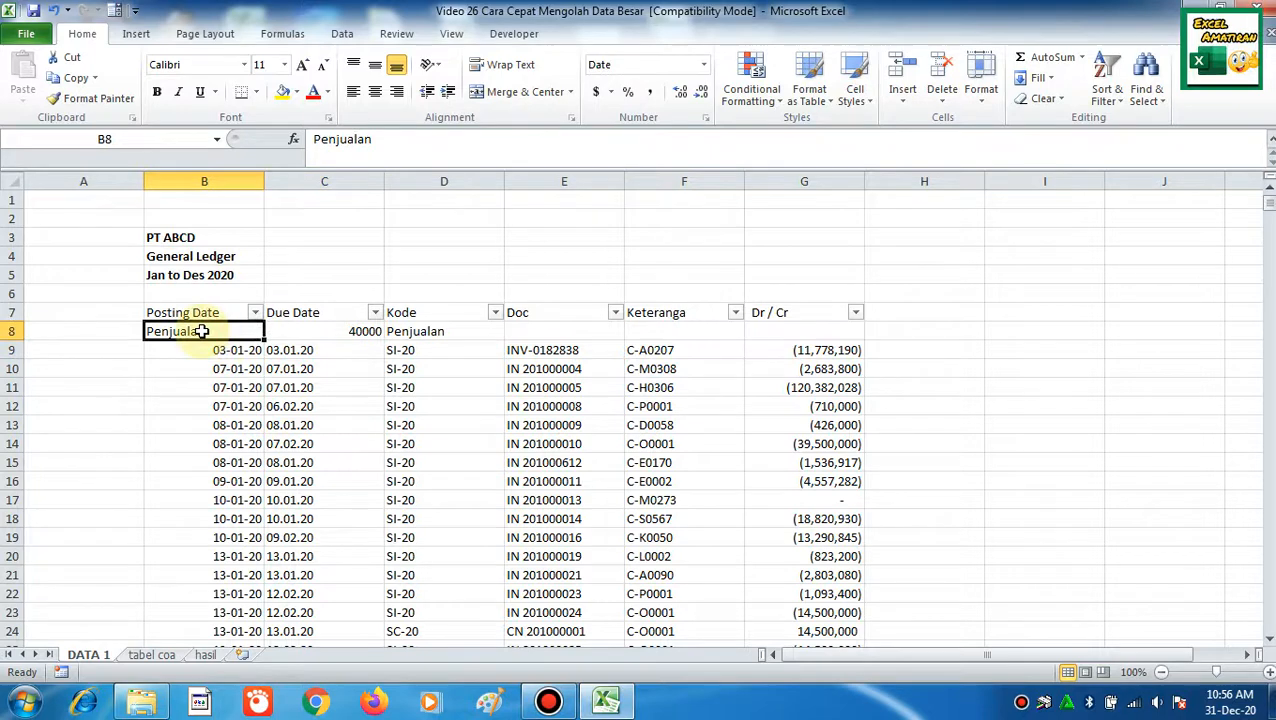
pyautogui.click(205, 350)
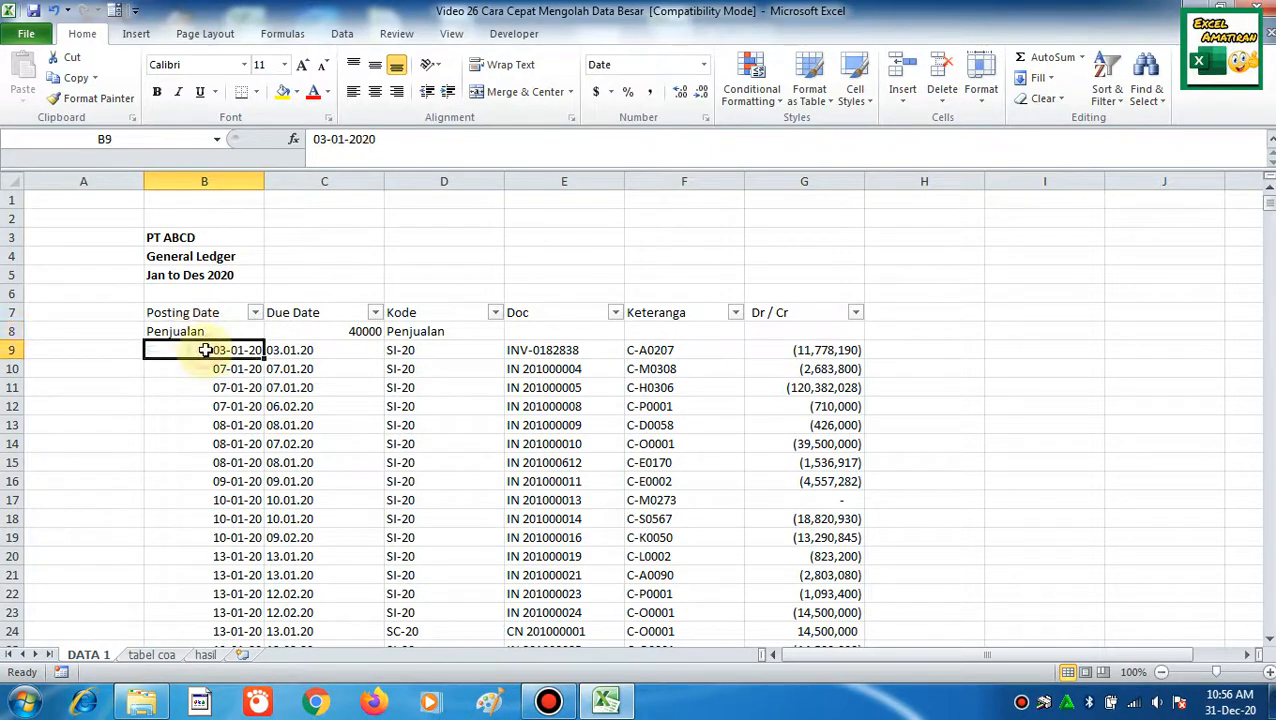
# - Review the successive account blocks down the Posting Date column of DATA 1, through account 42000, and return to the report title
pyautogui.hotkey('ctrl', 'Down')
pyautogui.hotkey('ctrl', 'Down')
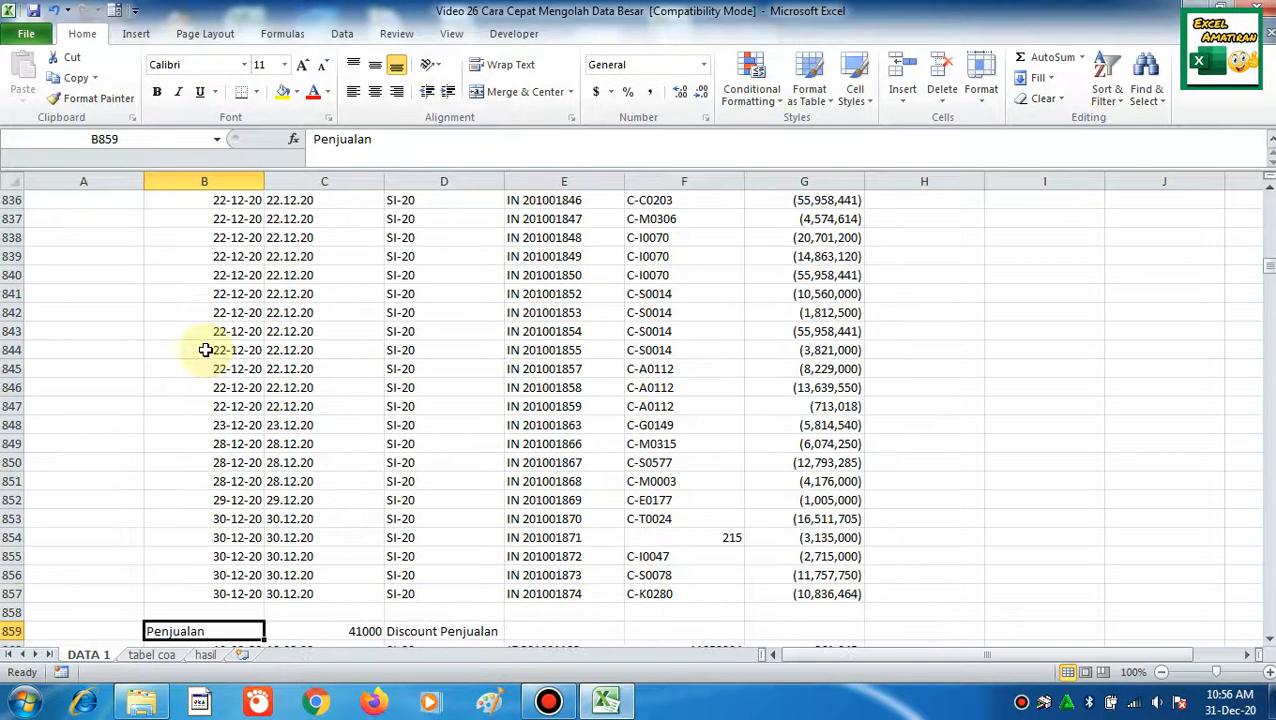
pyautogui.press('Up')
pyautogui.press('Up')
pyautogui.press('Up')
pyautogui.hotkey('ctrl', 'Up')
pyautogui.hotkey('ctrl', 'Down')
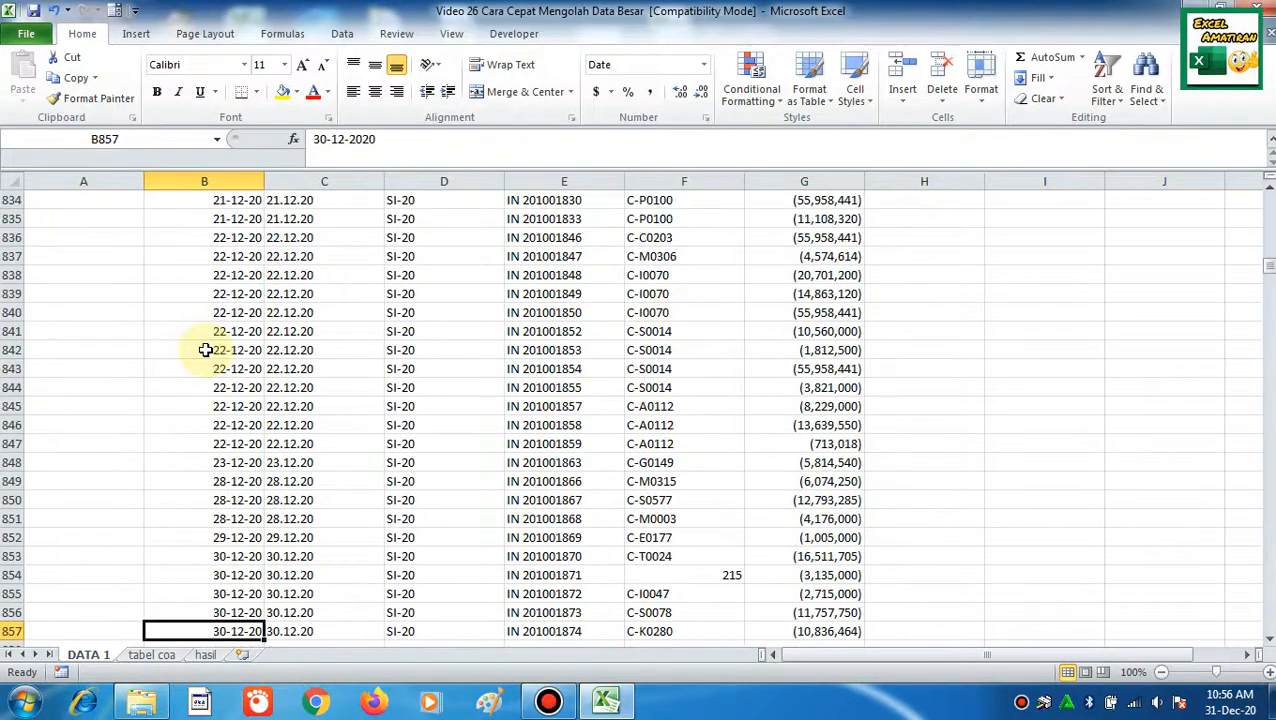
pyautogui.hotkey('ctrl', 'Down')
pyautogui.press('Down')
pyautogui.hotkey('ctrl', 'Down')
pyautogui.hotkey('ctrl', 'Down')
pyautogui.hotkey('ctrl', 'Down')
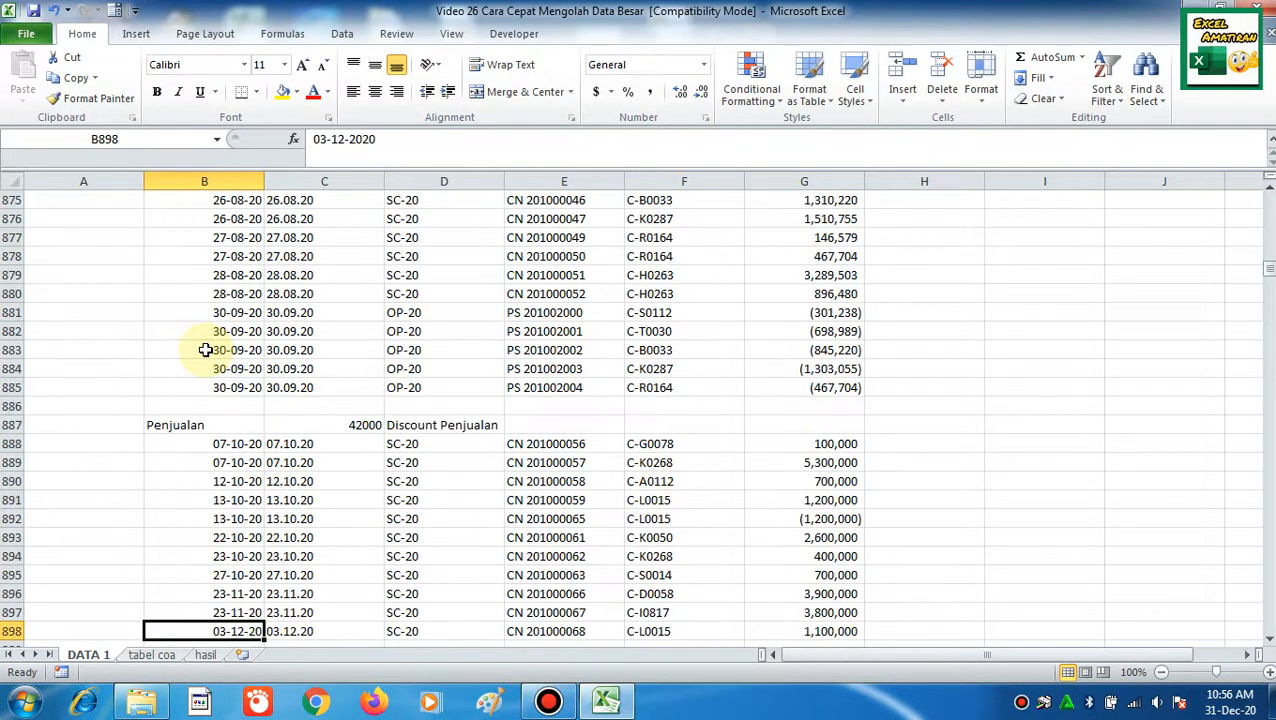
pyautogui.hotkey('ctrl', 'Up')
pyautogui.hotkey('ctrl', 'Up')
pyautogui.hotkey('ctrl', 'Up')
pyautogui.hotkey('ctrl', 'Up')
pyautogui.hotkey('ctrl', 'Up')
pyautogui.hotkey('ctrl', 'Up')
pyautogui.hotkey('ctrl', 'Up')
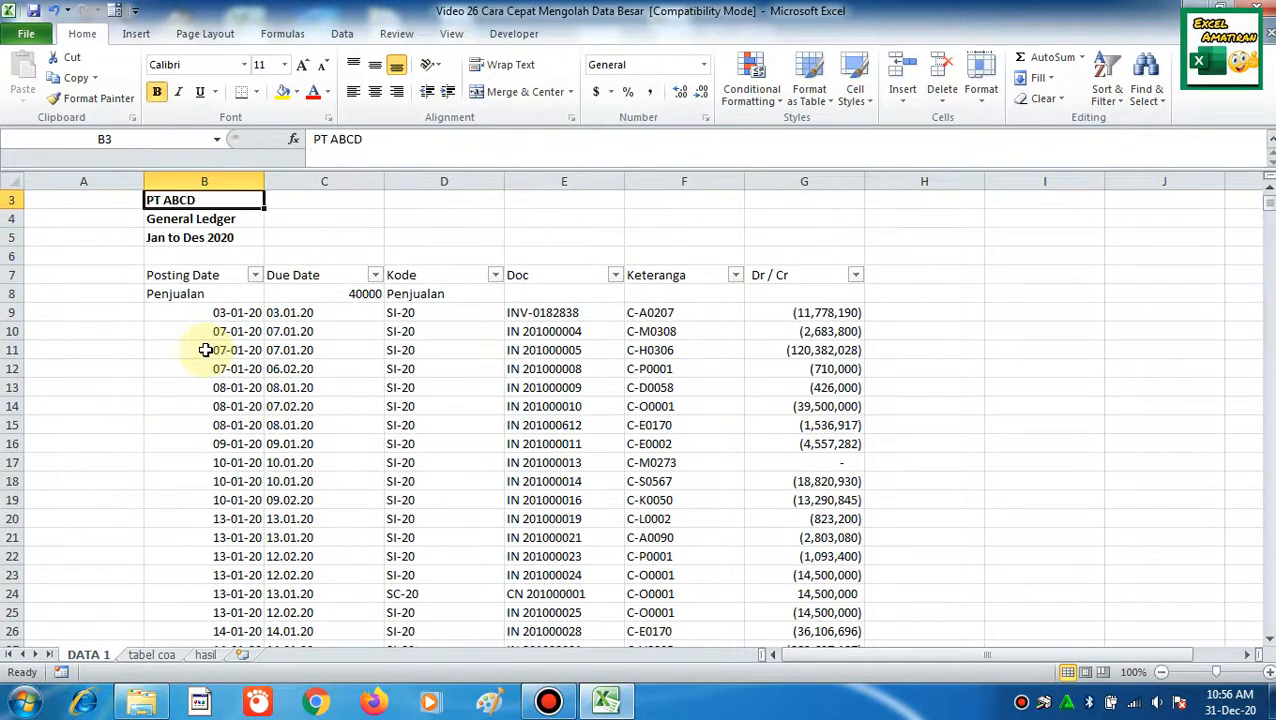
# - Check how far down the DATA 1 ledger entries extend, then return to the sheet's first rows
pyautogui.click(250, 294)
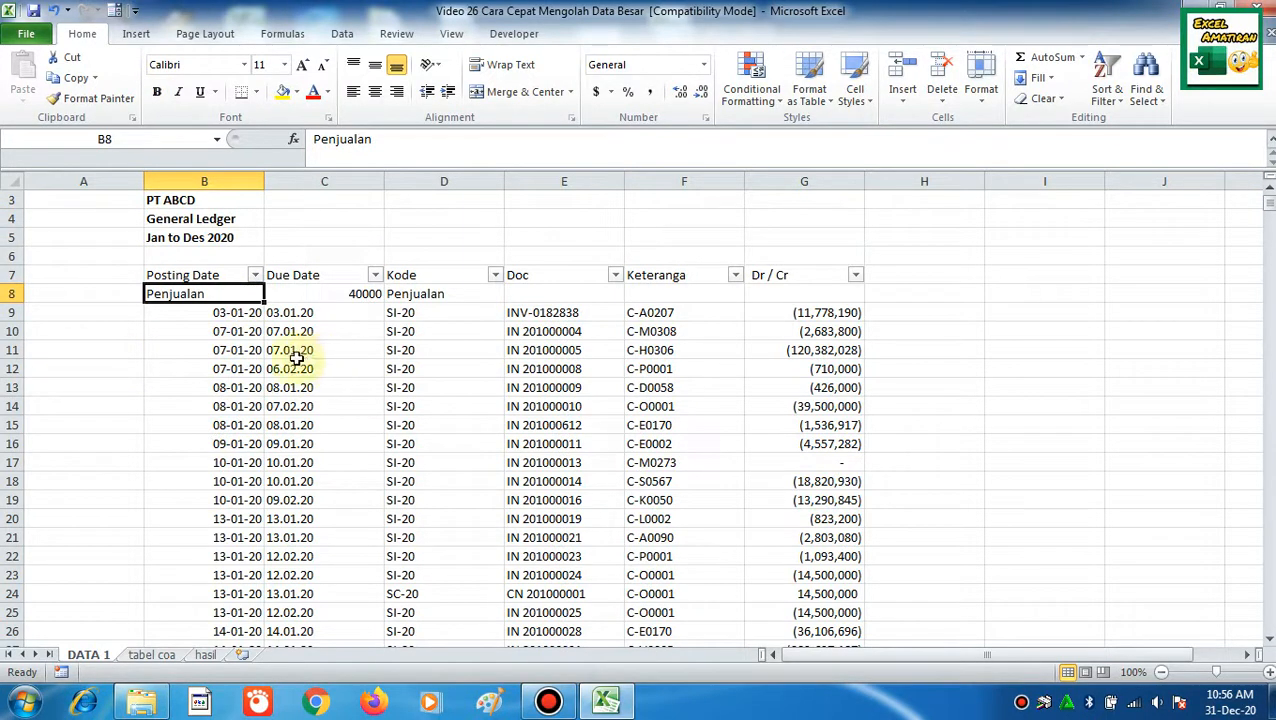
pyautogui.click(127, 370)
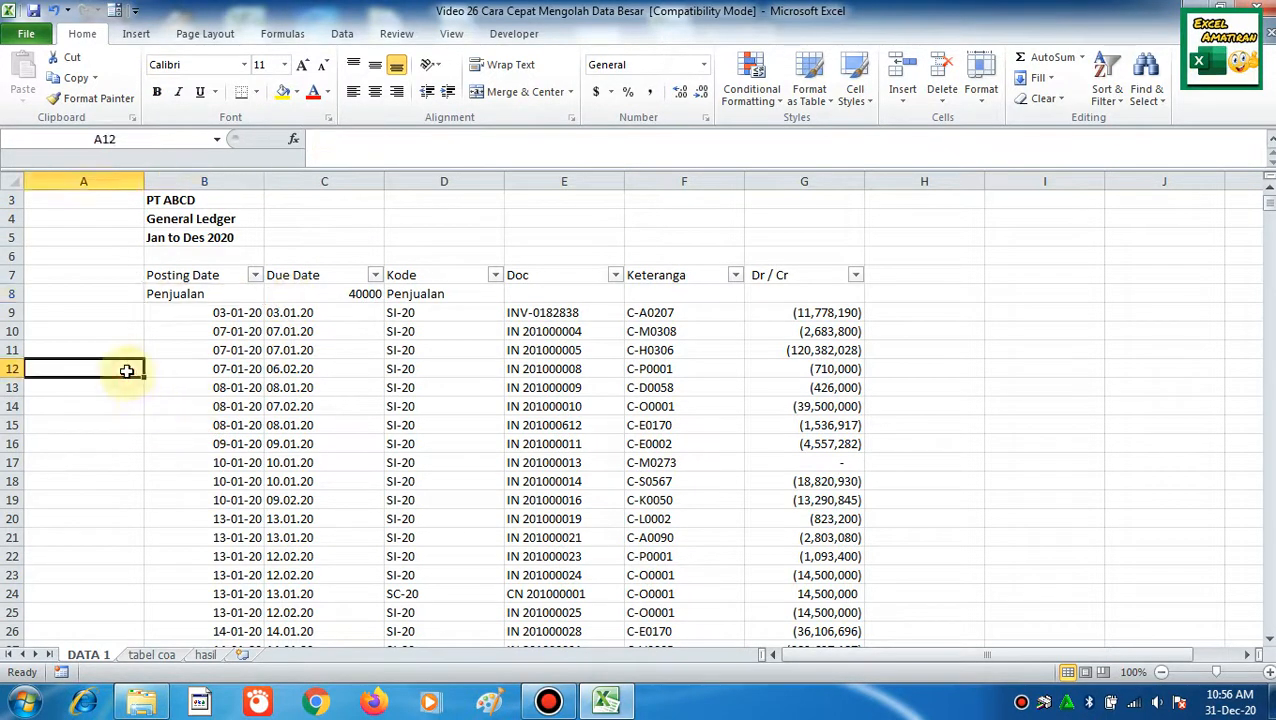
pyautogui.hotkey('ctrl', 'Down')
pyautogui.press('Right')
pyautogui.hotkey('ctrl', 'Up')
pyautogui.press('Left')
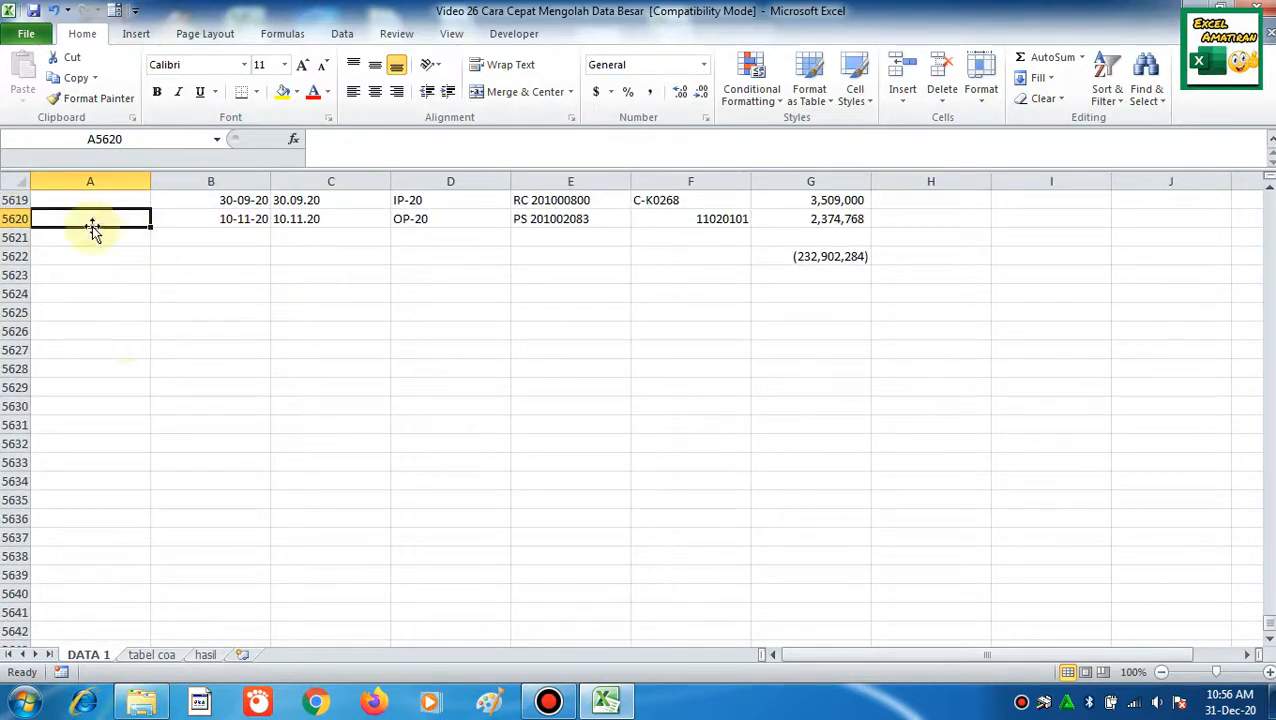
pyautogui.hotkey('ctrl', 'Up')
pyautogui.press('Down')
pyautogui.press('Down')
pyautogui.press('Down')
pyautogui.press('Down')
pyautogui.press('Down')
pyautogui.press('Down')
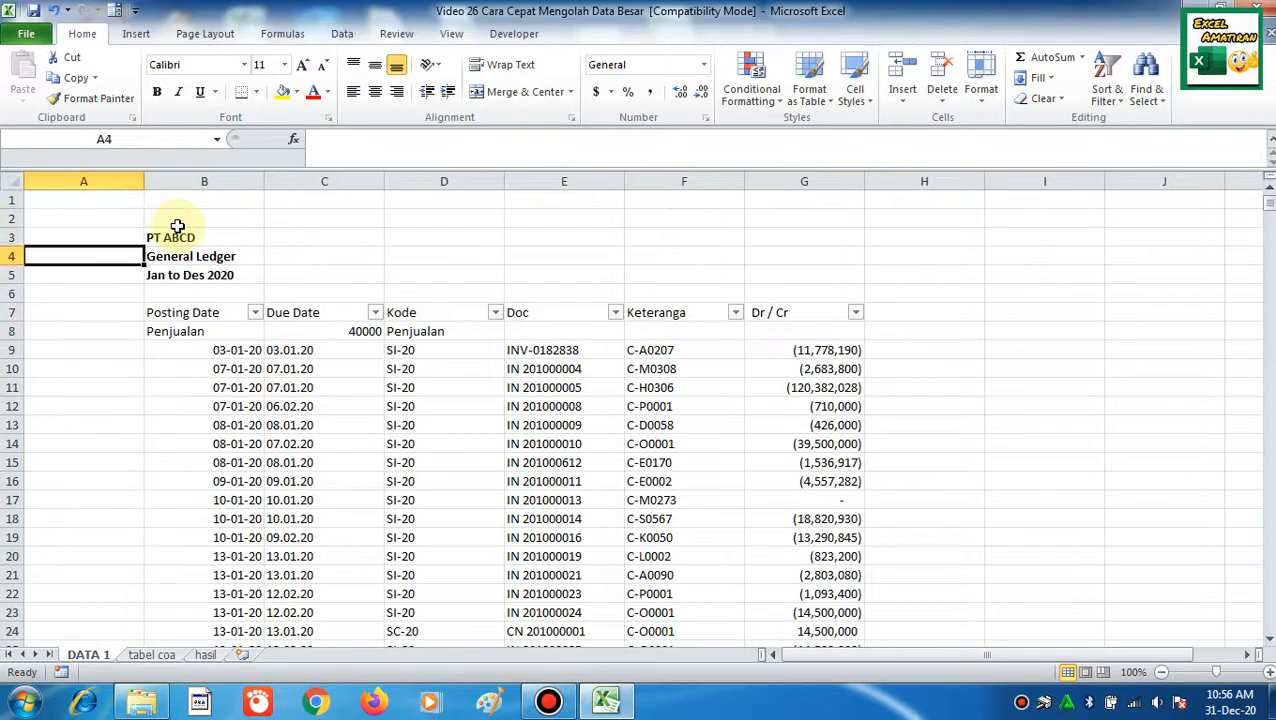
# - Compare the raw ledger entries on DATA 1 with the monthly account summary in the hasil sheet's pivot table
pyautogui.click(218, 342)
pyautogui.moveTo(200, 312); pyautogui.dragTo(464, 505)
pyautogui.click(206, 654)
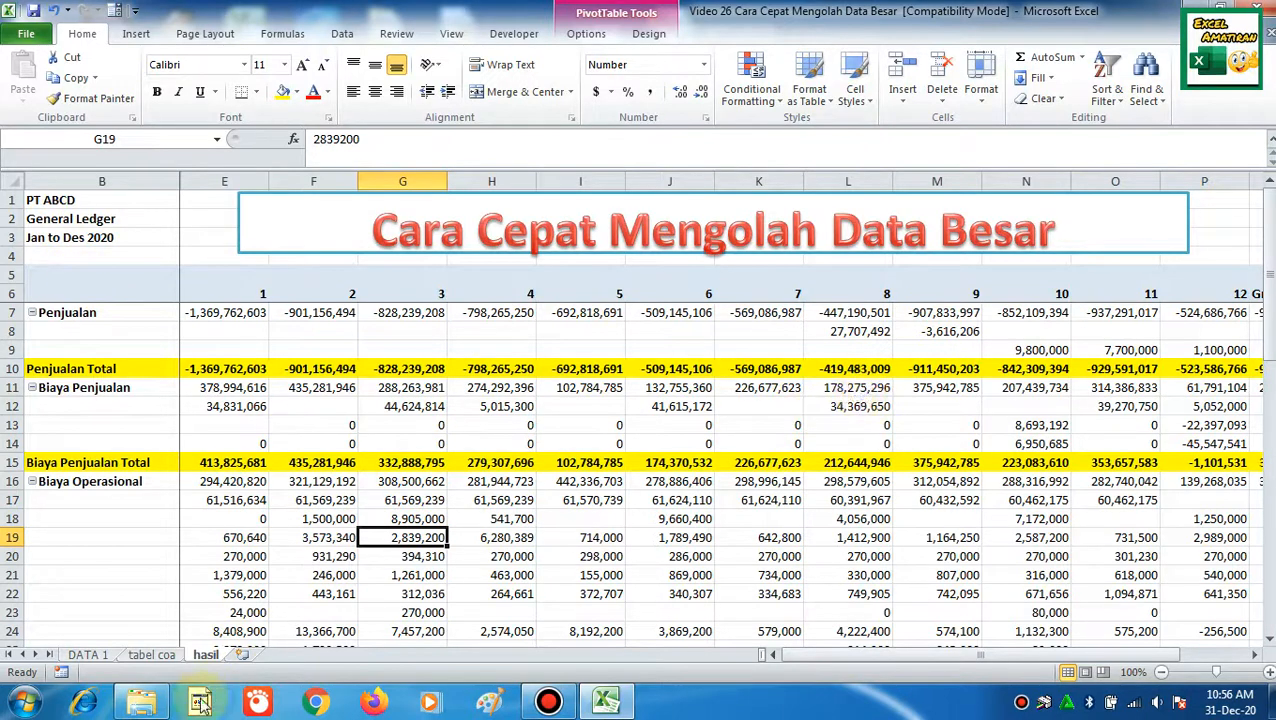
pyautogui.click(85, 654)
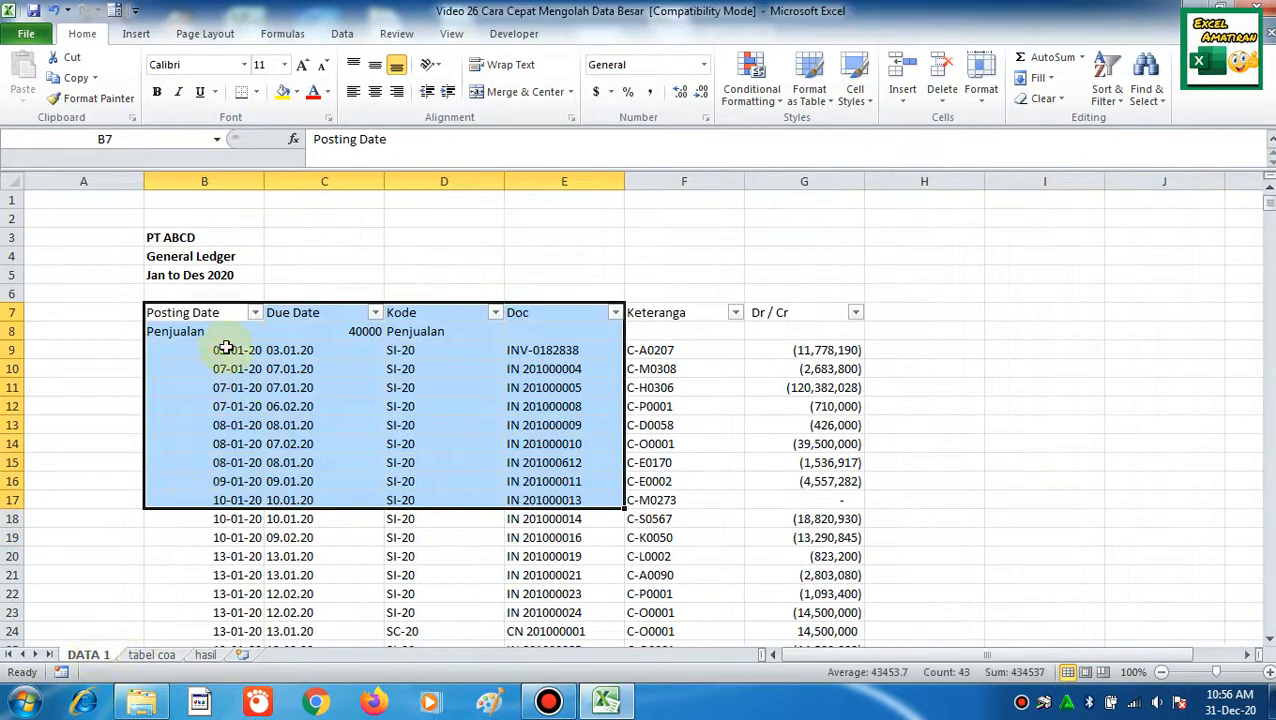
pyautogui.click(228, 350)
pyautogui.click(581, 350)
pyautogui.click(817, 350)
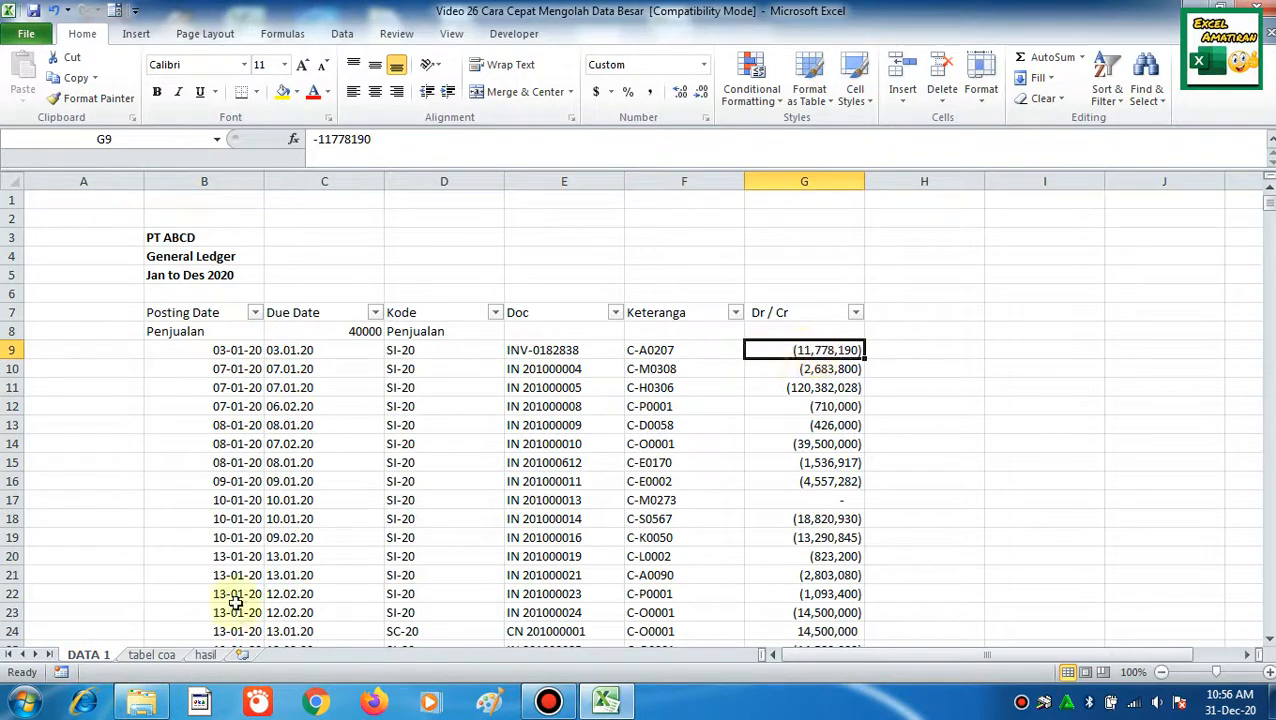
pyautogui.click(206, 655)
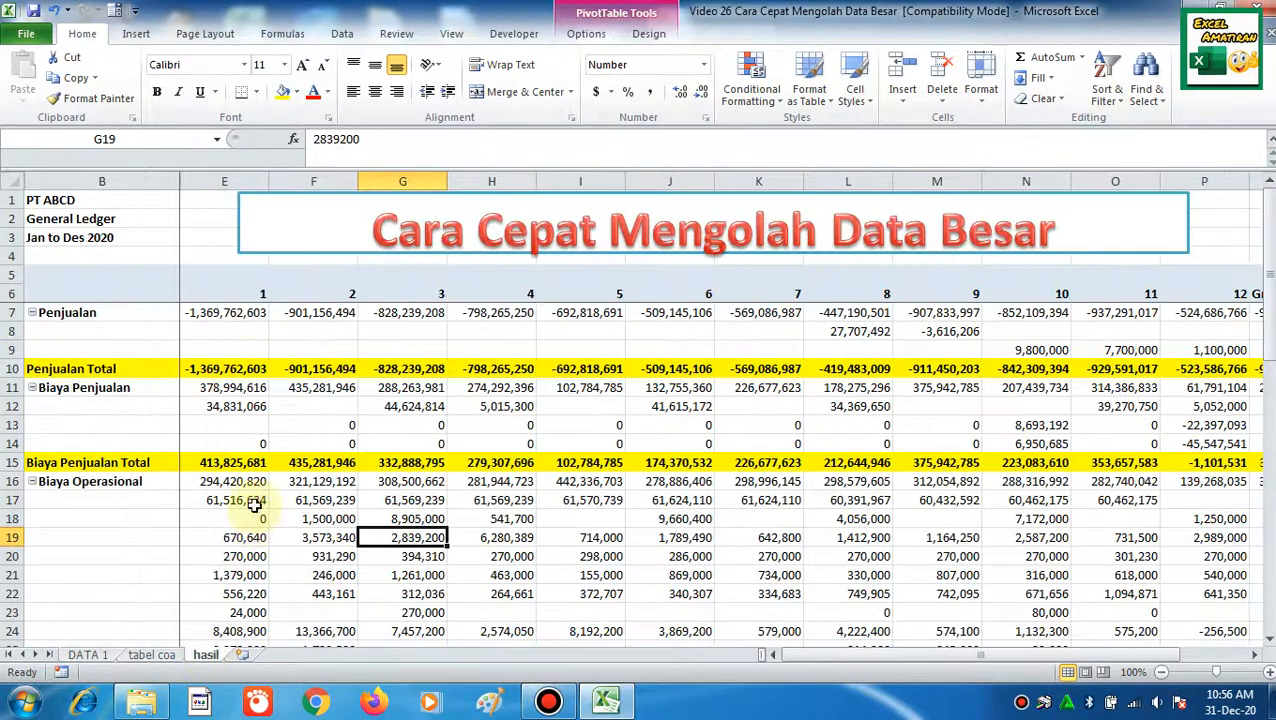
pyautogui.click(255, 503)
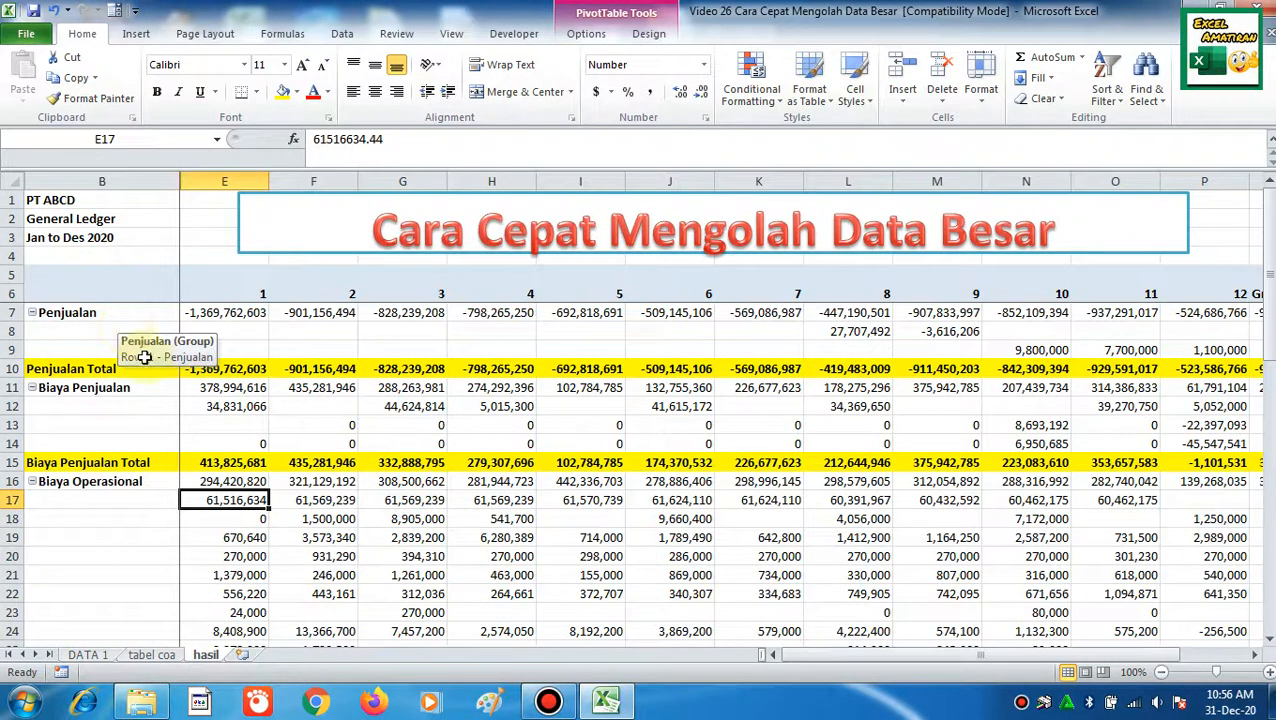
pyautogui.click(212, 387)
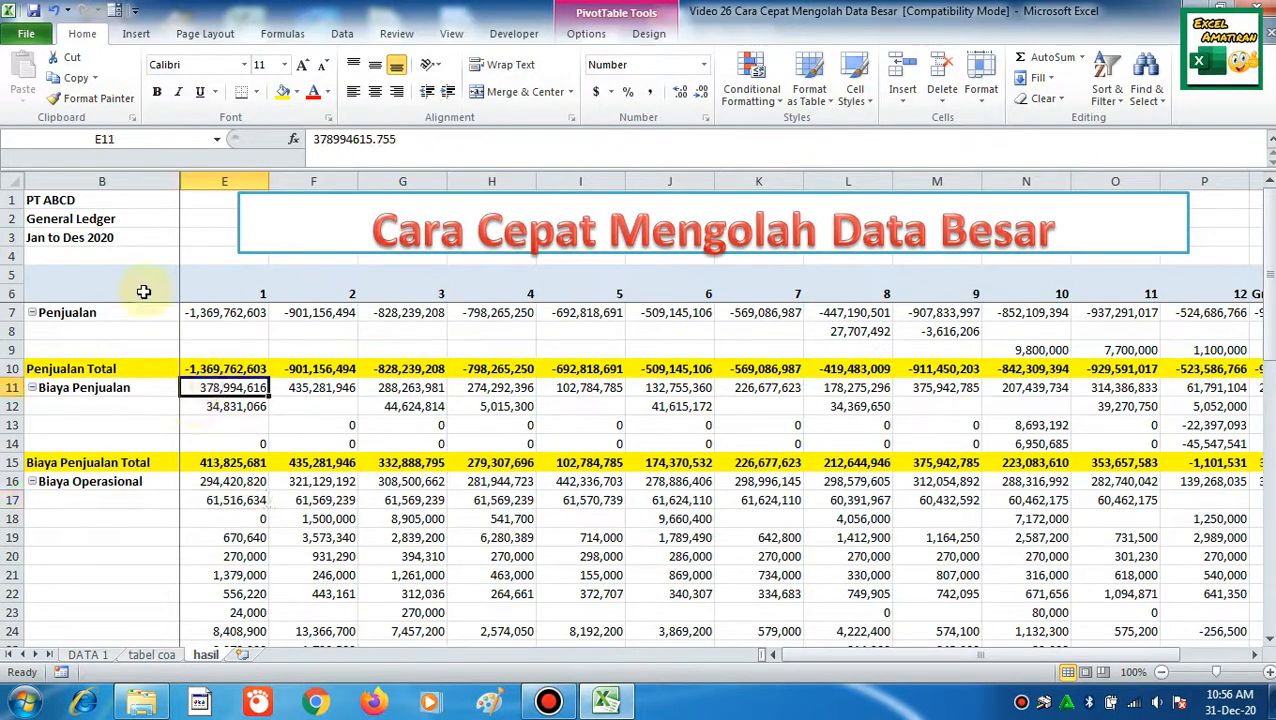
pyautogui.click(55, 237)
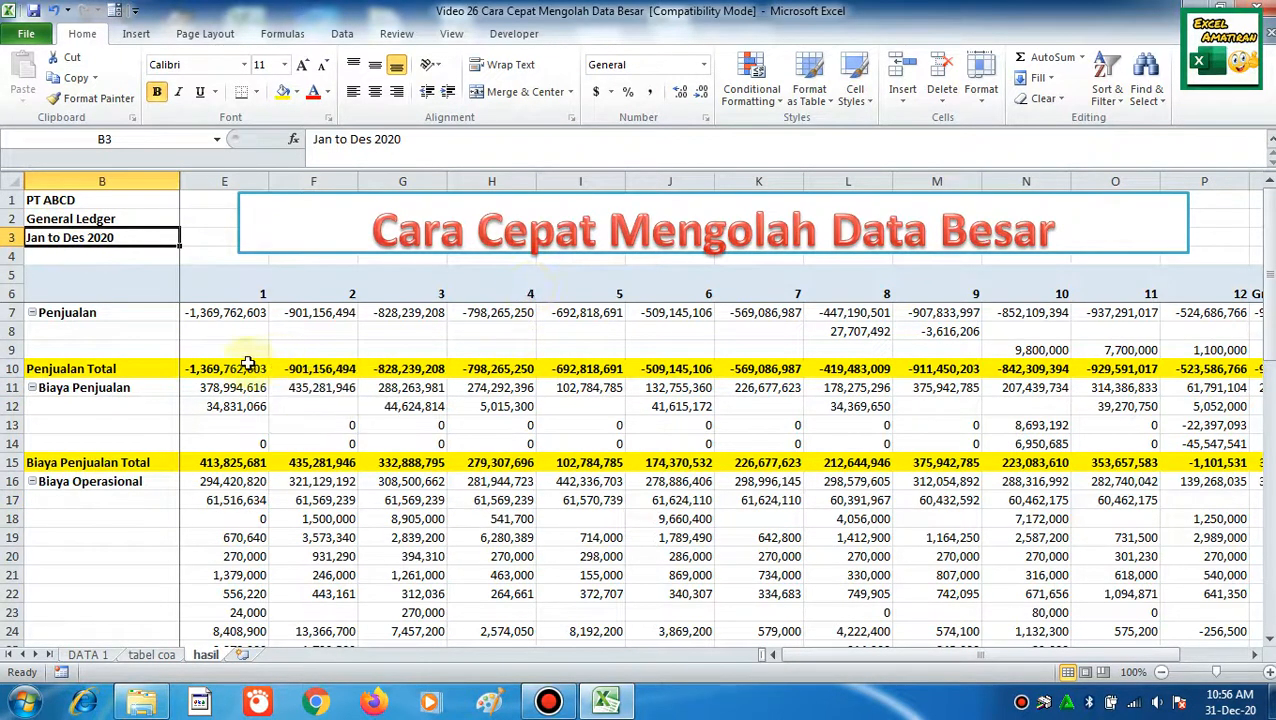
pyautogui.click(135, 314)
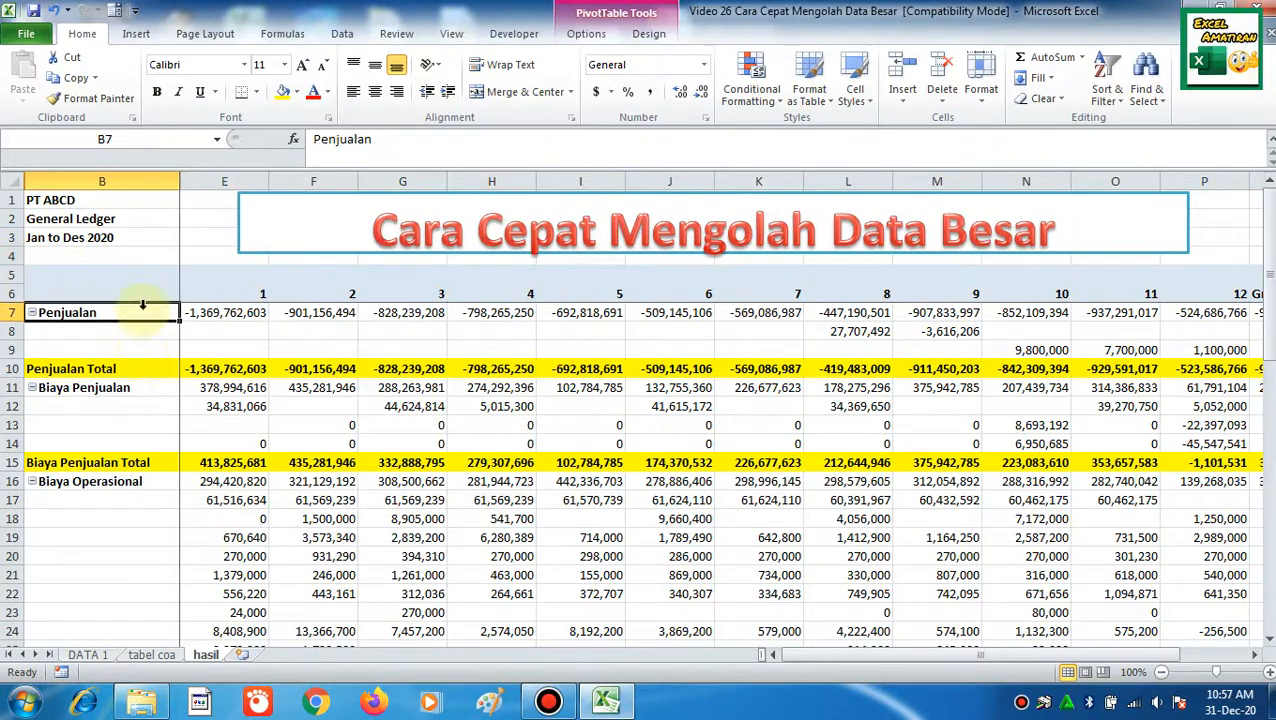
# - Unhide columns C and D, between columns B and E, on the hasil sheet
pyautogui.moveTo(143, 391); pyautogui.dragTo(184, 401)
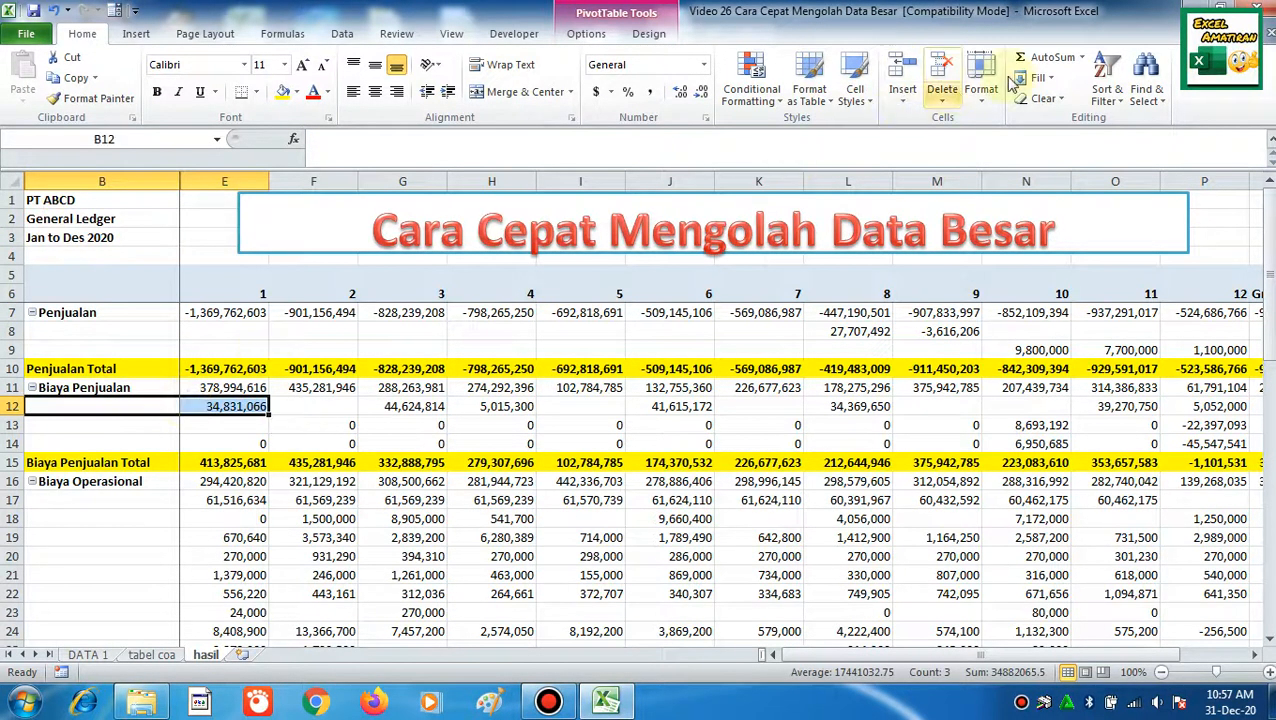
pyautogui.click(981, 80)
pyautogui.moveTo(1100, 267)
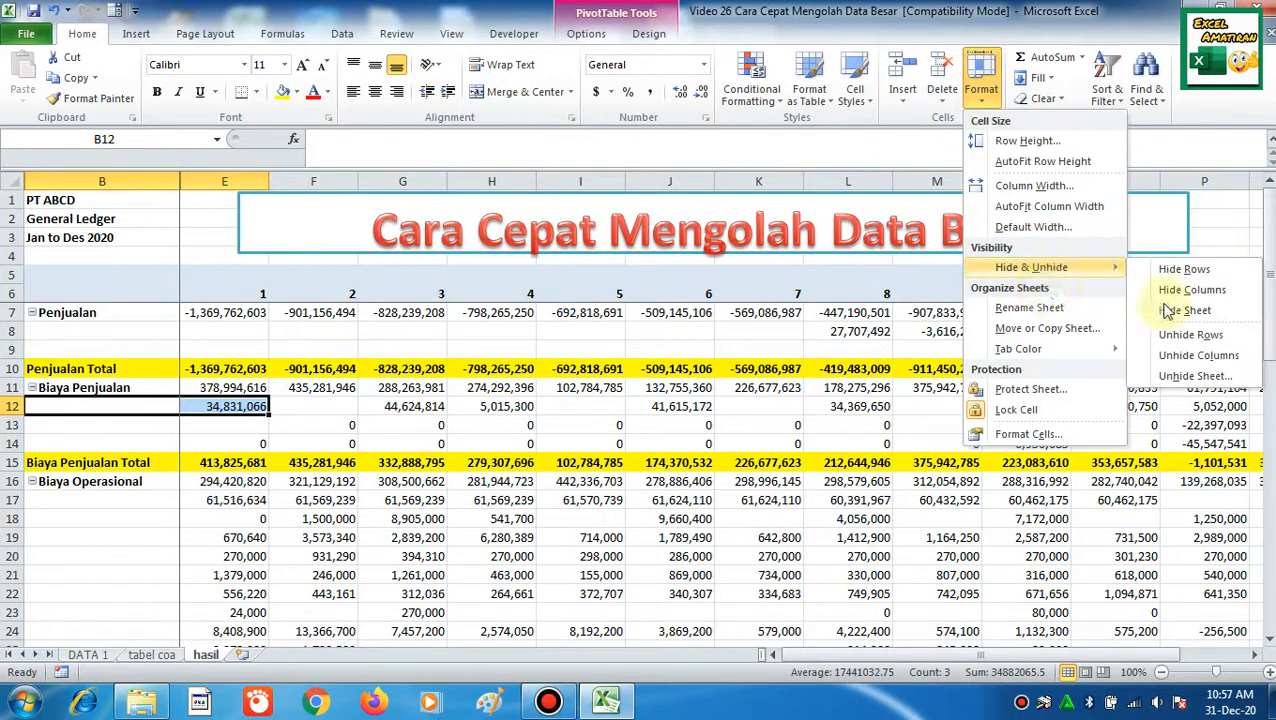
pyautogui.click(1172, 354)
pyautogui.click(500, 382)
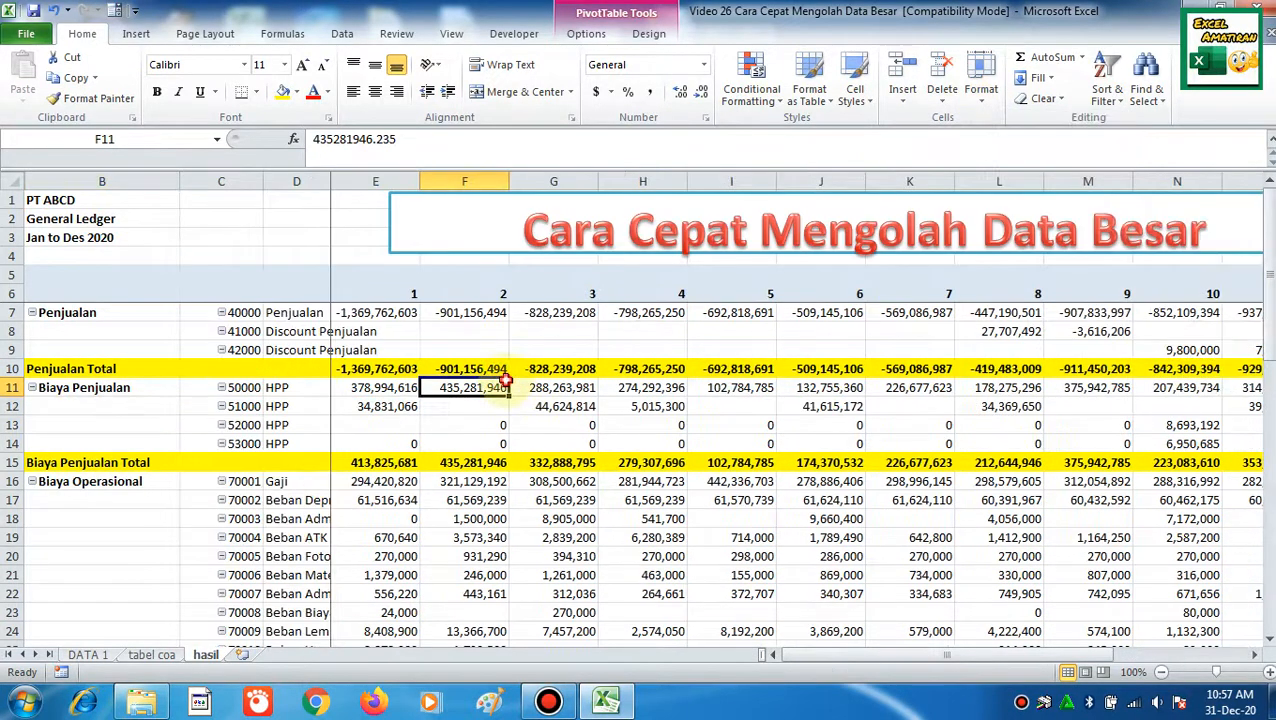
# - Widen column D on the hasil sheet to fit the full account names, and select the account codes in column C
pyautogui.click(235, 329)
pyautogui.click(240, 312)
pyautogui.click(296, 312)
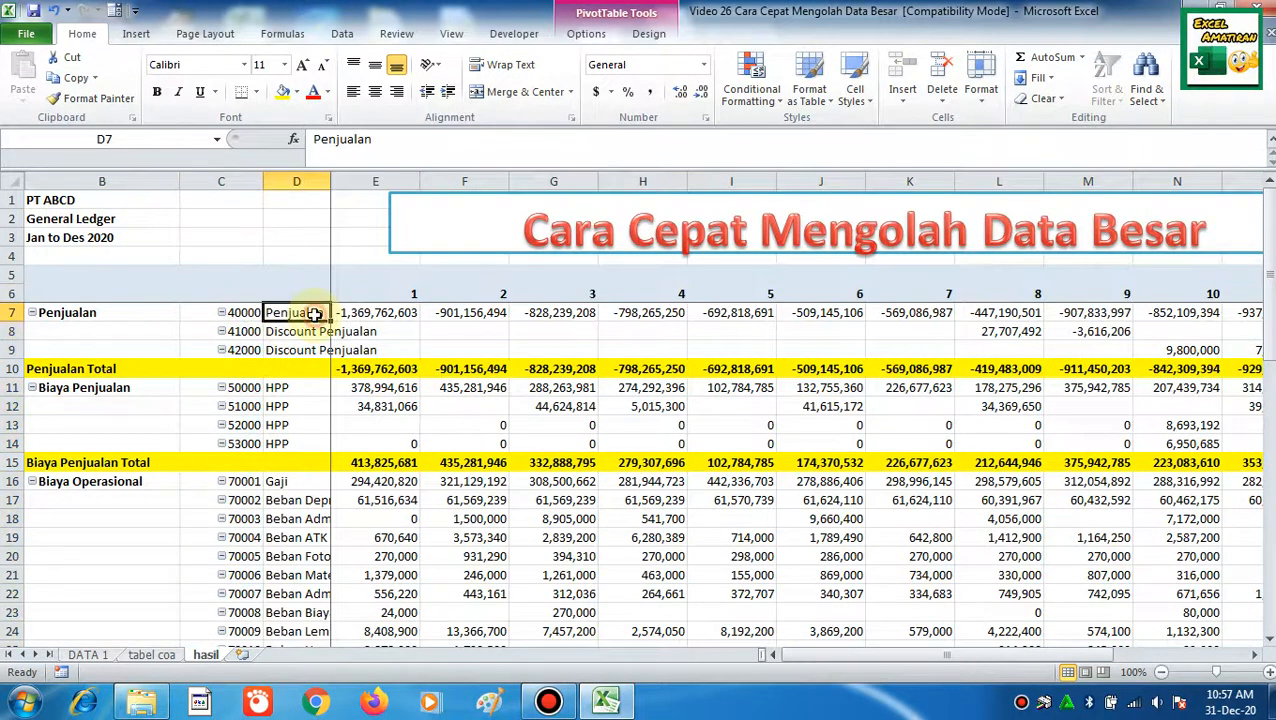
pyautogui.moveTo(331, 180); pyautogui.dragTo(417, 182)
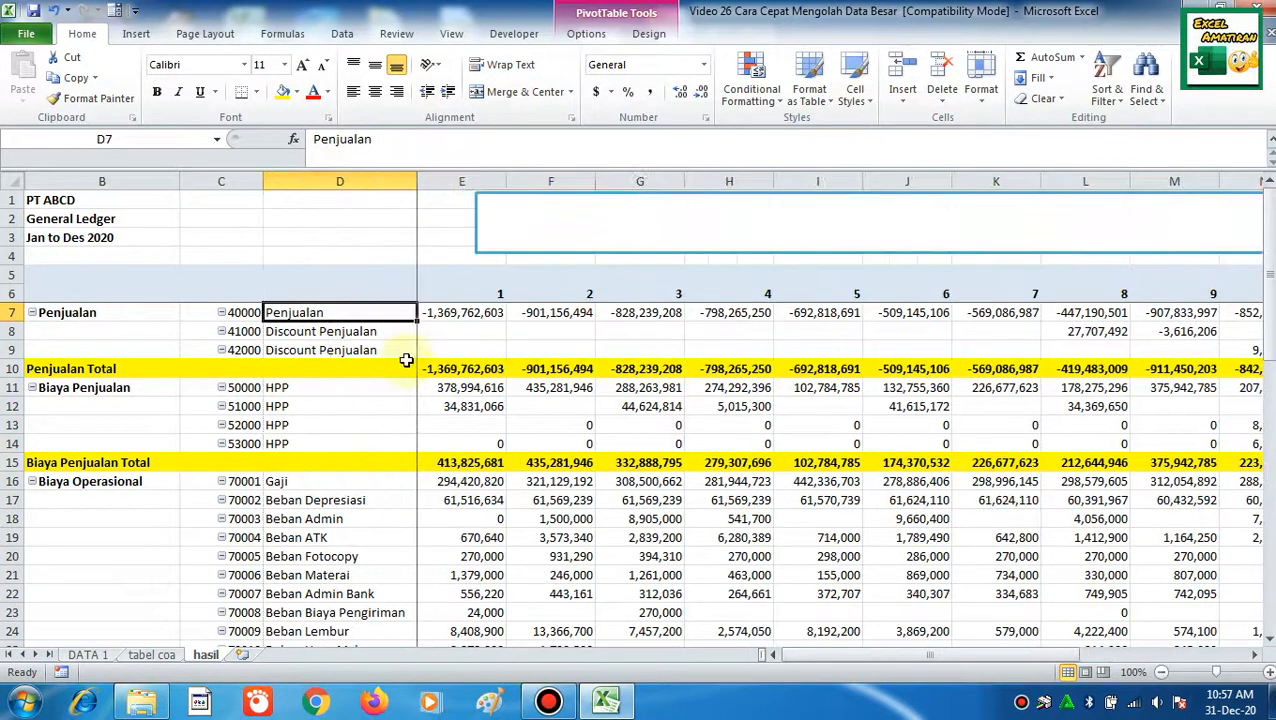
pyautogui.click(405, 362)
pyautogui.click(251, 325)
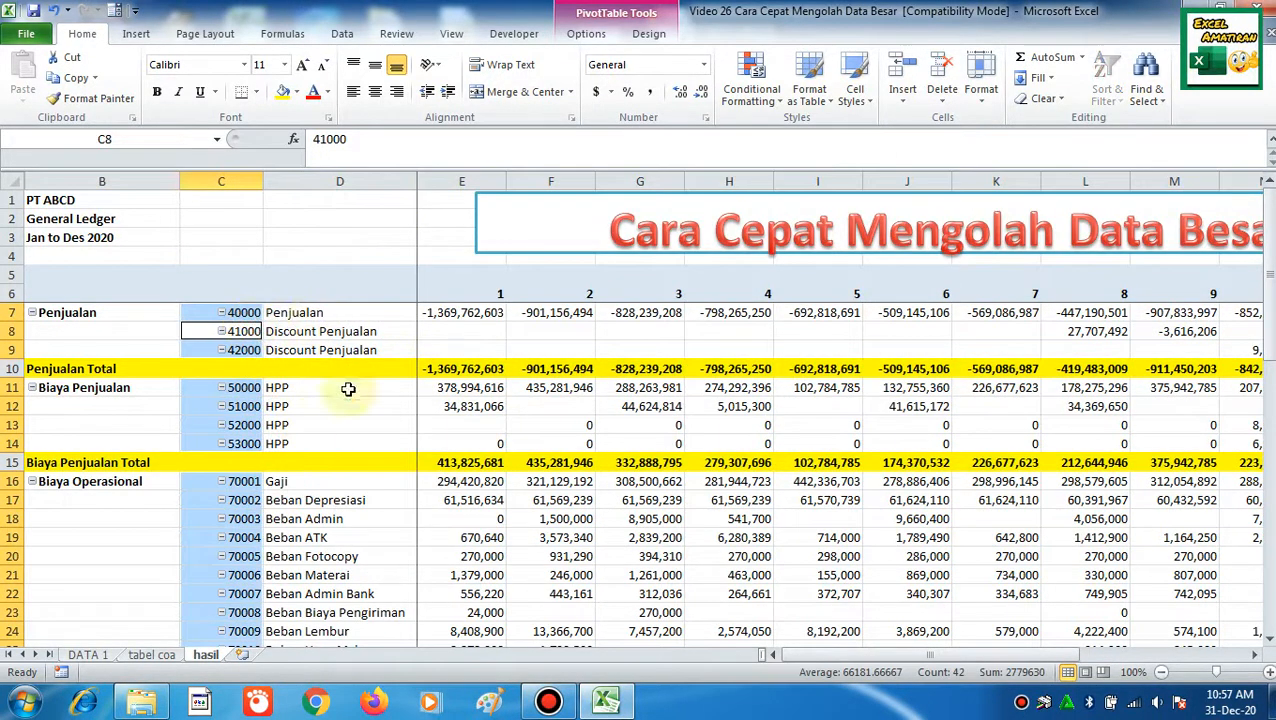
# - Examine the category, account code and account name in the first account heading row of DATA 1
pyautogui.click(110, 655)
pyautogui.click(228, 332)
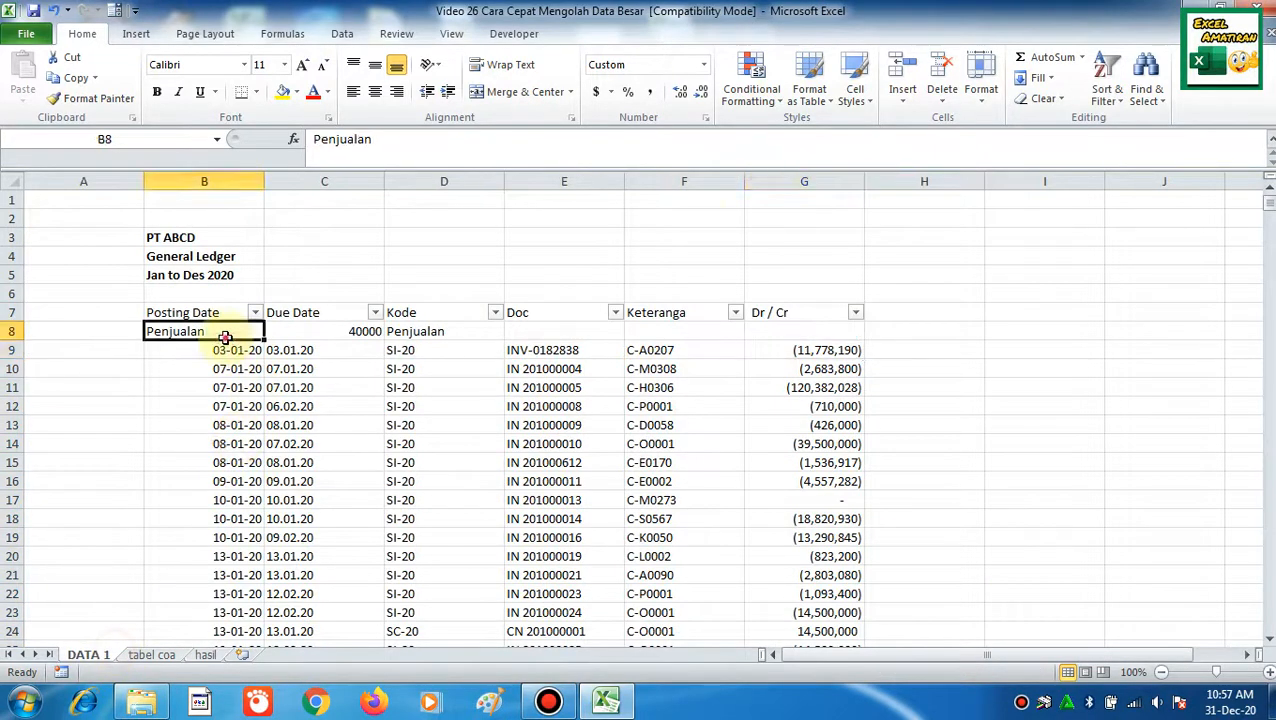
pyautogui.click(398, 349)
pyautogui.click(340, 331)
pyautogui.click(242, 332)
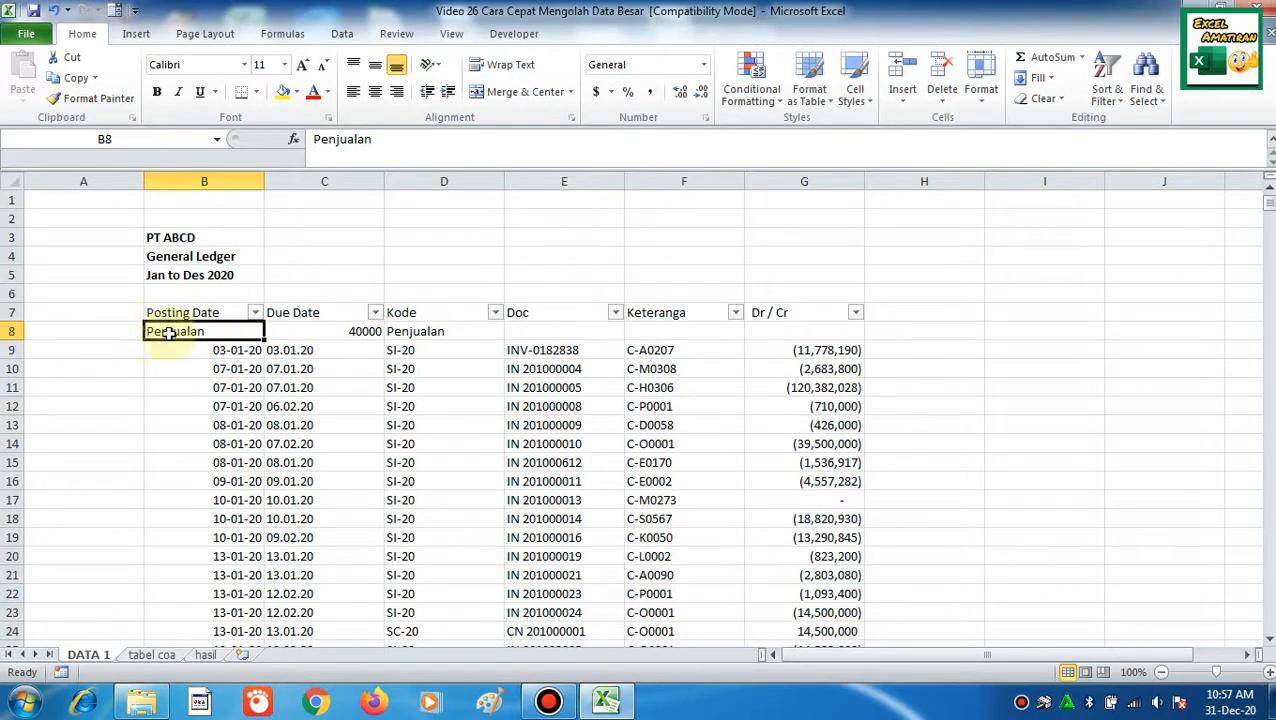
pyautogui.moveTo(171, 330); pyautogui.dragTo(90, 334)
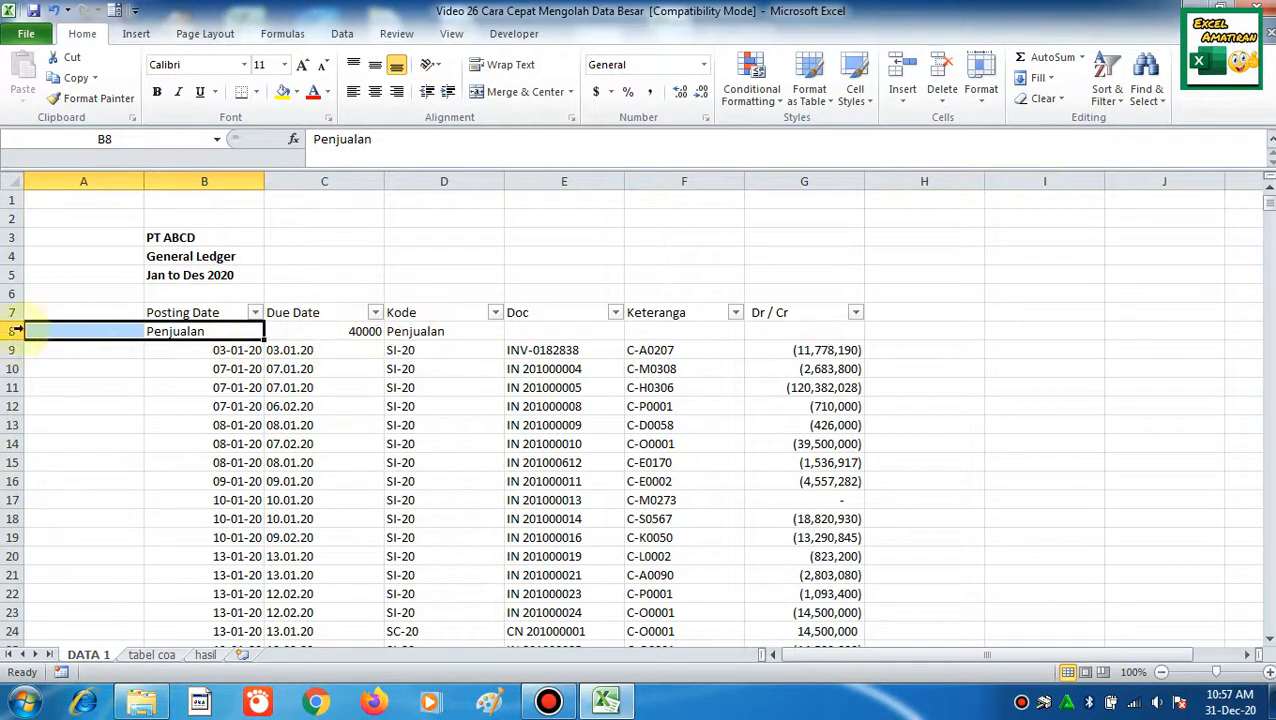
pyautogui.click(188, 389)
pyautogui.click(199, 332)
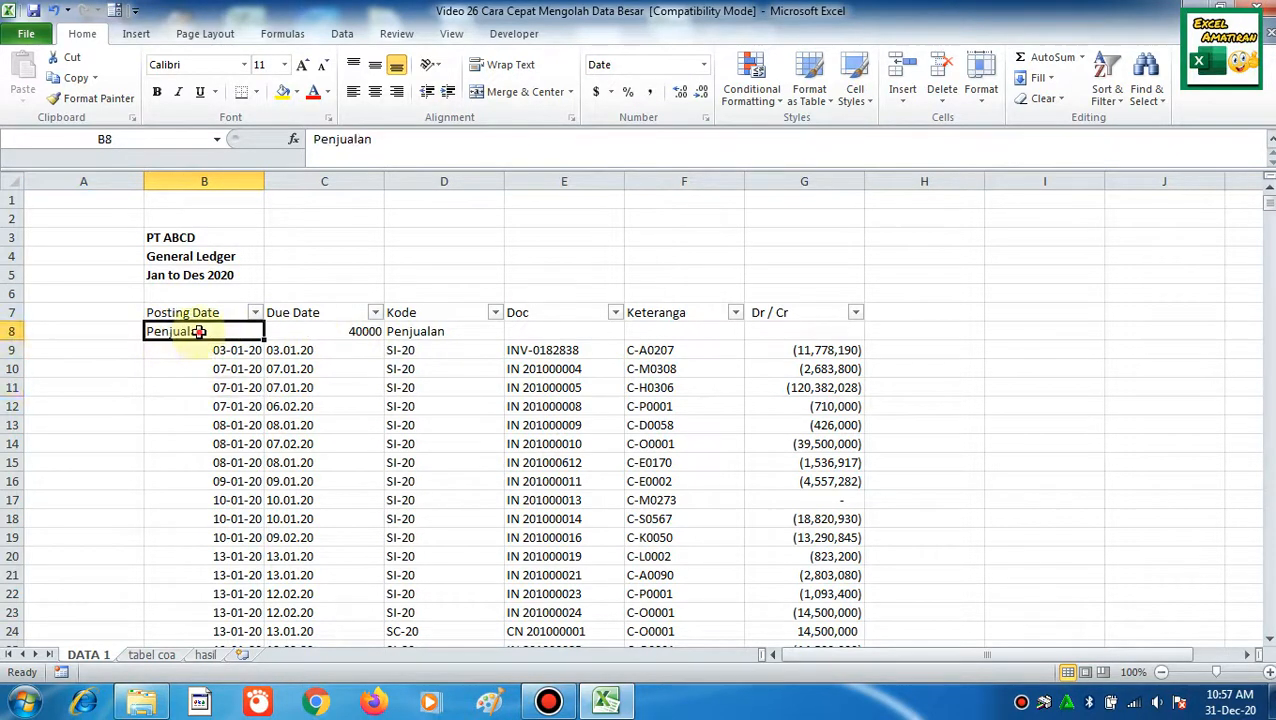
pyautogui.click(290, 334)
pyautogui.click(456, 331)
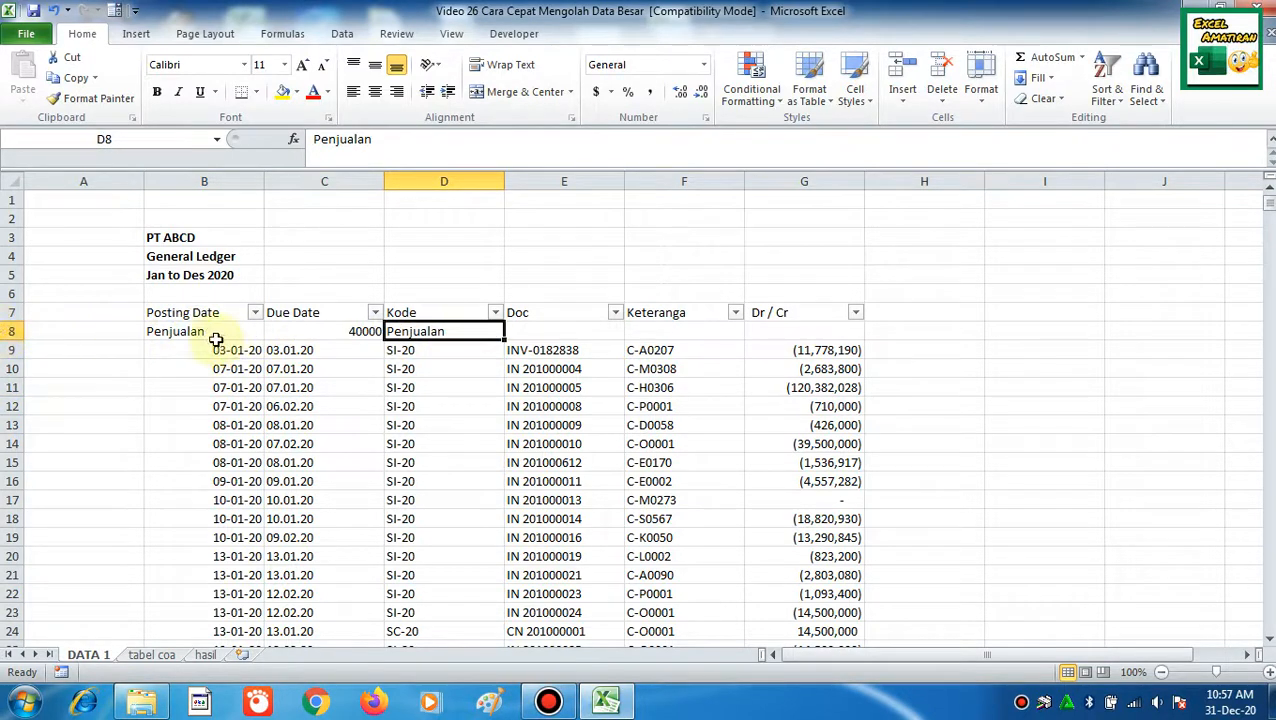
# - Insert three entire columns before the Posting Date column on DATA 1
pyautogui.moveTo(190, 331); pyautogui.dragTo(415, 333)
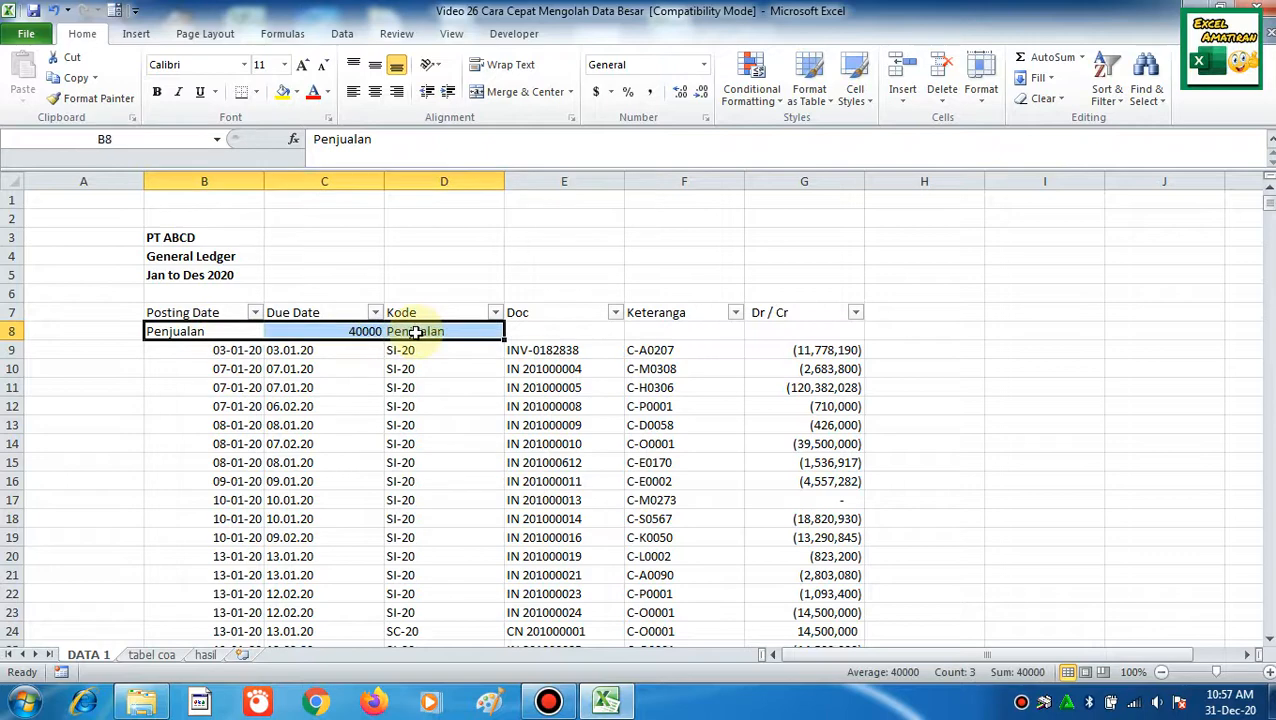
pyautogui.rightClick(415, 333)
pyautogui.click(450, 468)
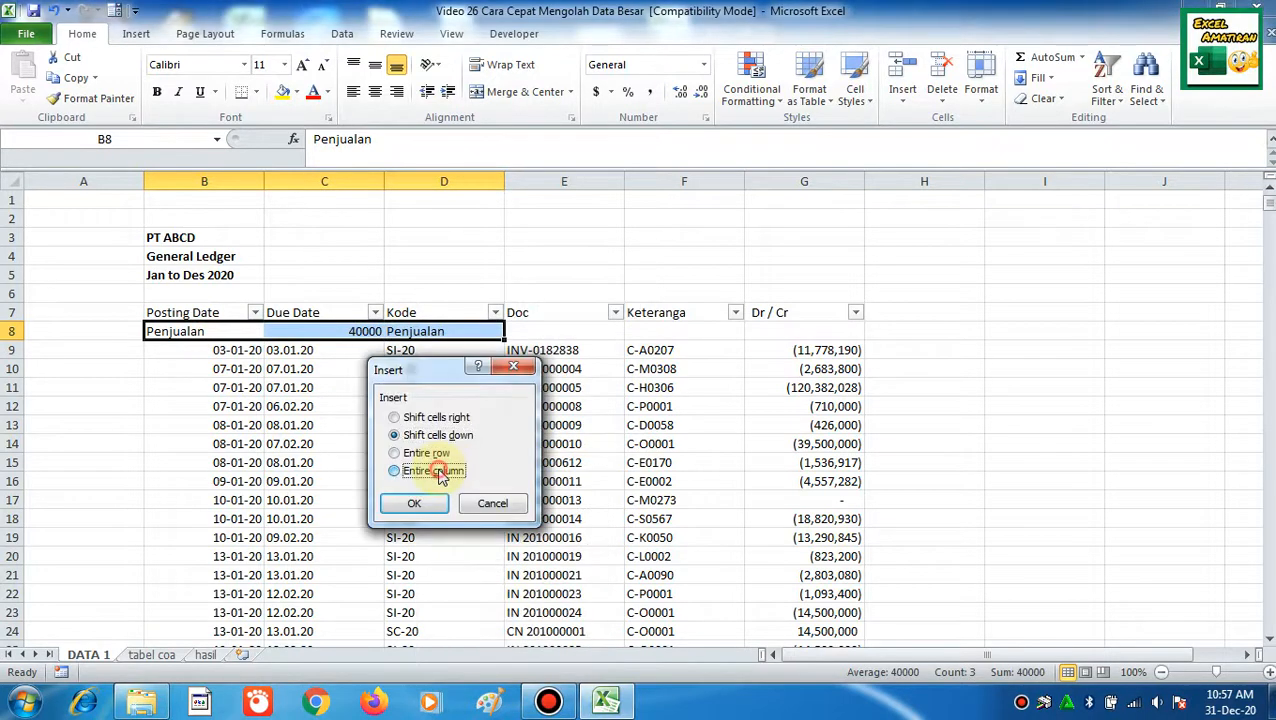
pyautogui.click(438, 472)
pyautogui.click(414, 503)
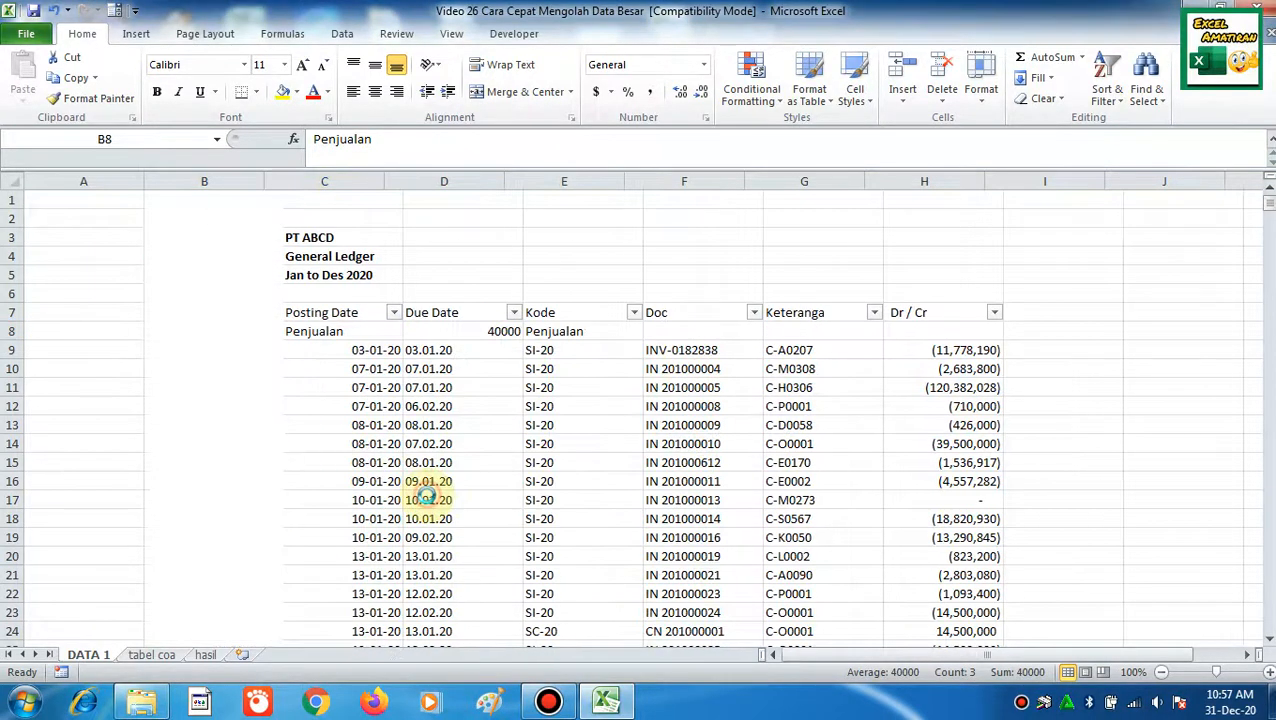
pyautogui.moveTo(597, 330); pyautogui.dragTo(823, 329)
pyautogui.click(208, 328)
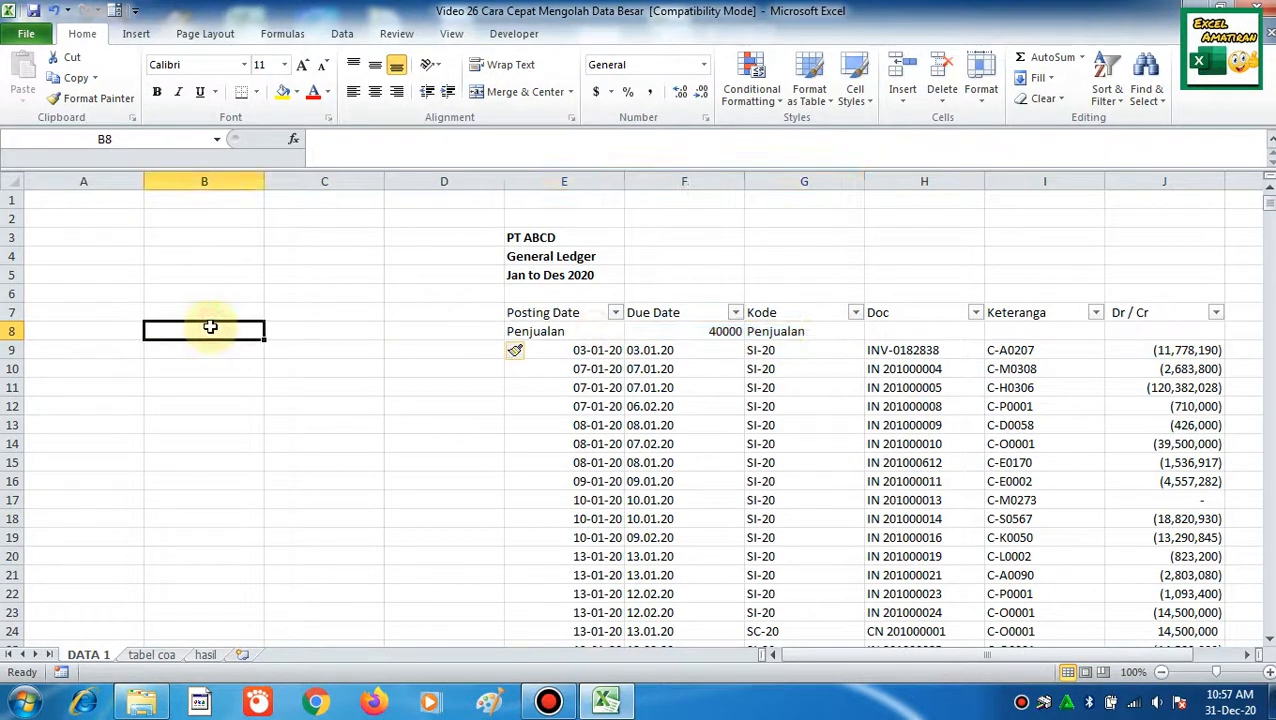
# - Start a row numbering in column A with 1 in A8 and the formula =1+A8 in A9
pyautogui.click(110, 331)
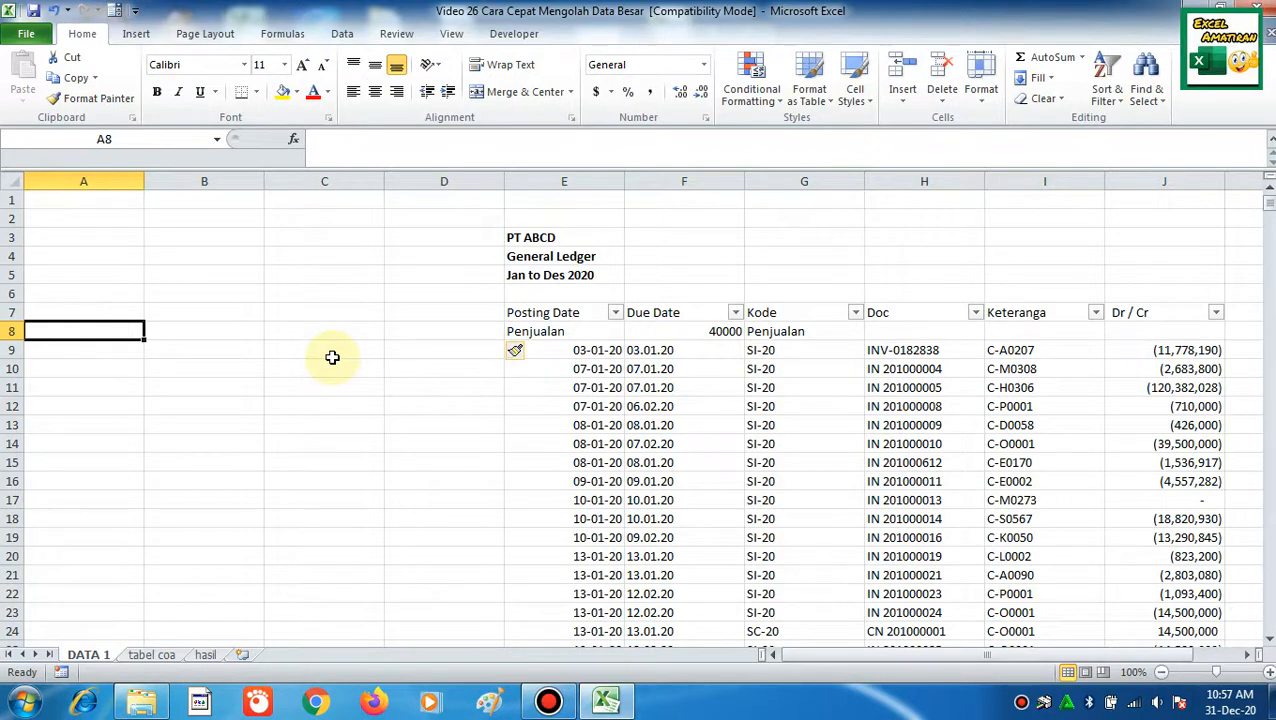
pyautogui.press('Right')
pyautogui.press('Right')
pyautogui.press('Right')
pyautogui.press('Right')
pyautogui.press('Left')
pyautogui.press('Left')
pyautogui.press('Left')
pyautogui.press('Left')
pyautogui.write('1')
pyautogui.press('Return')
pyautogui.write('=')
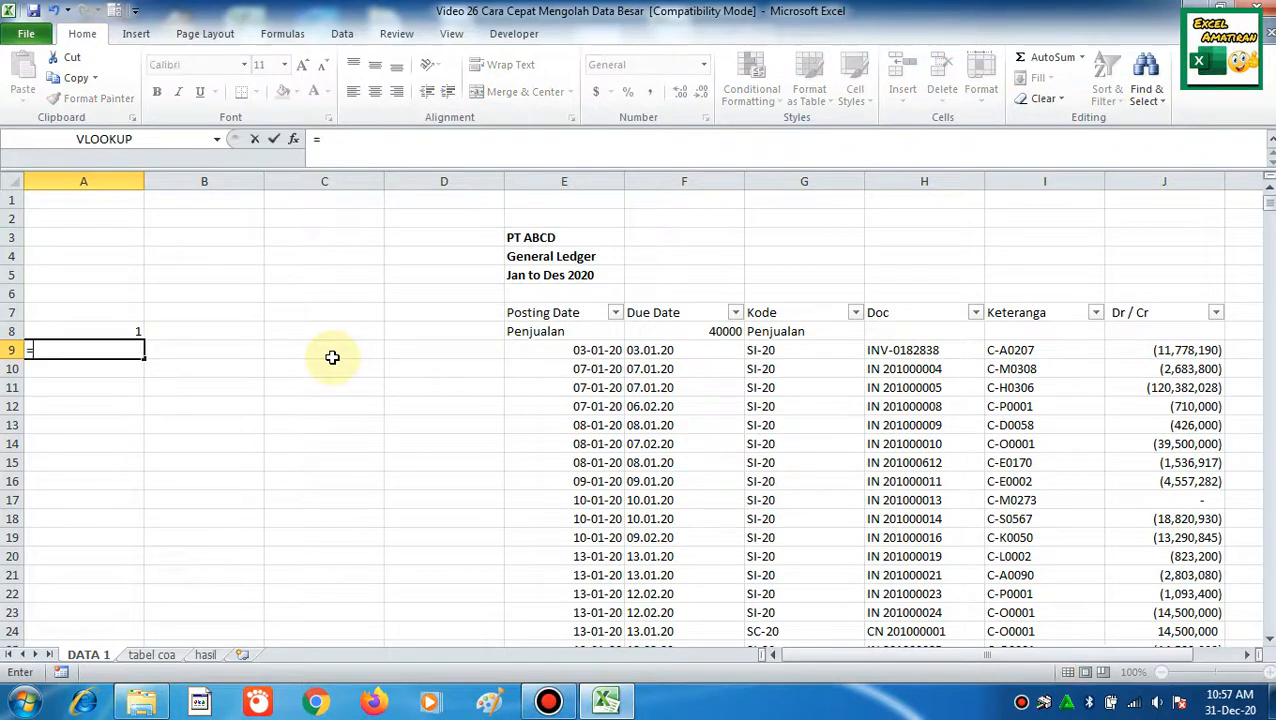
pyautogui.write('1+')
pyautogui.press('Up')
pyautogui.press('Return')
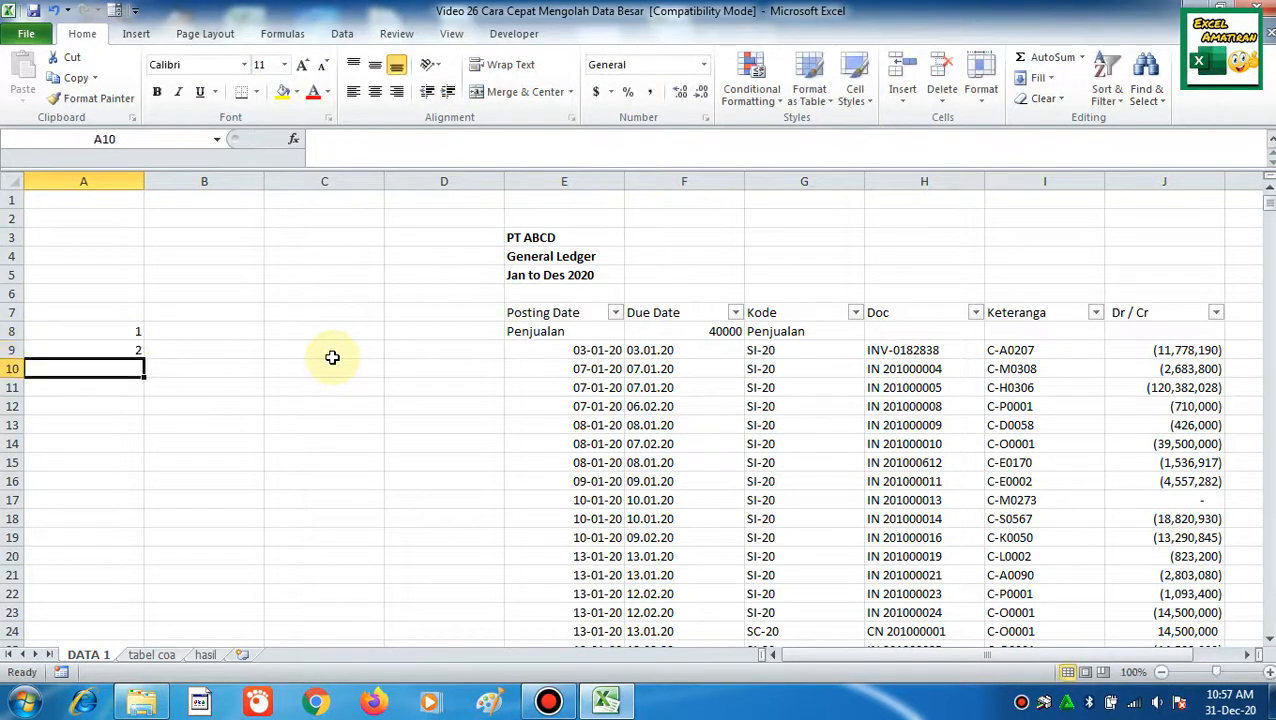
# - Locate the last dated ledger entry in column E, then return to the numbering formula in A9
pyautogui.press('Up')
pyautogui.hotkey('ctrl', 'Down')
pyautogui.press('Right')
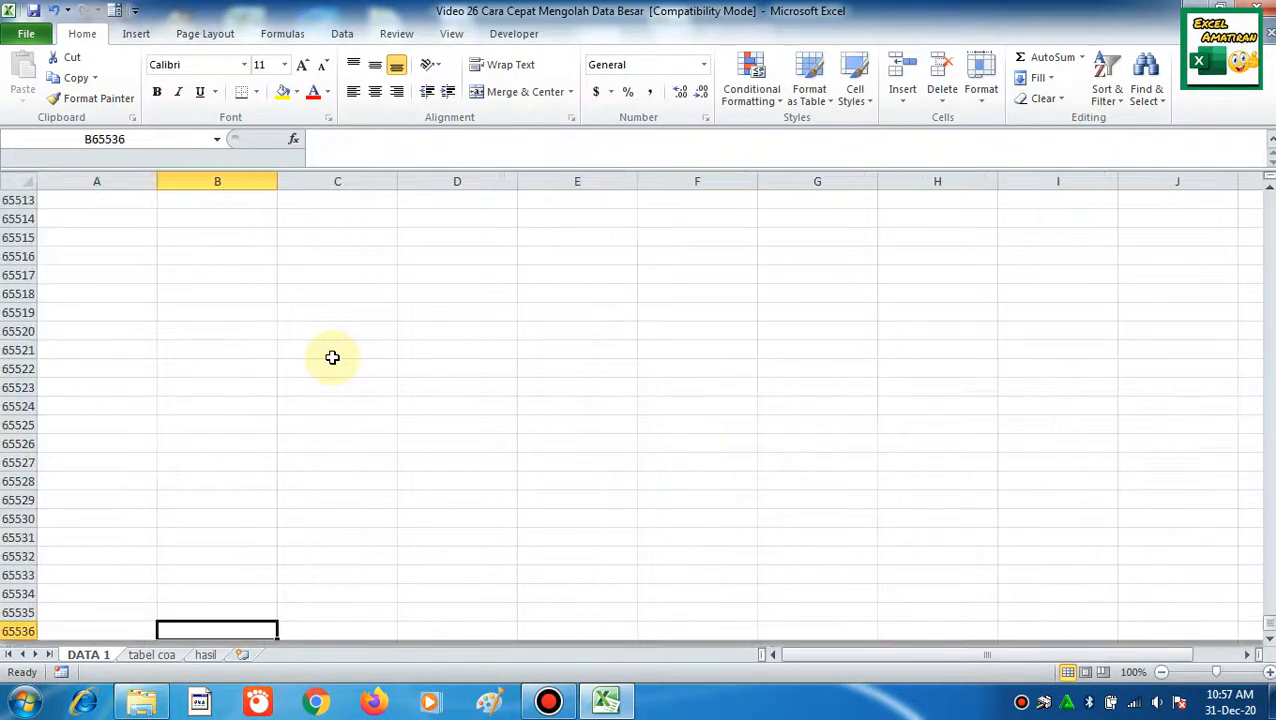
pyautogui.press('Right')
pyautogui.press('Right')
pyautogui.press('Right')
pyautogui.hotkey('ctrl', 'Up')
pyautogui.press('Up')
pyautogui.press('Up')
pyautogui.press('Down')
pyautogui.press('Down')
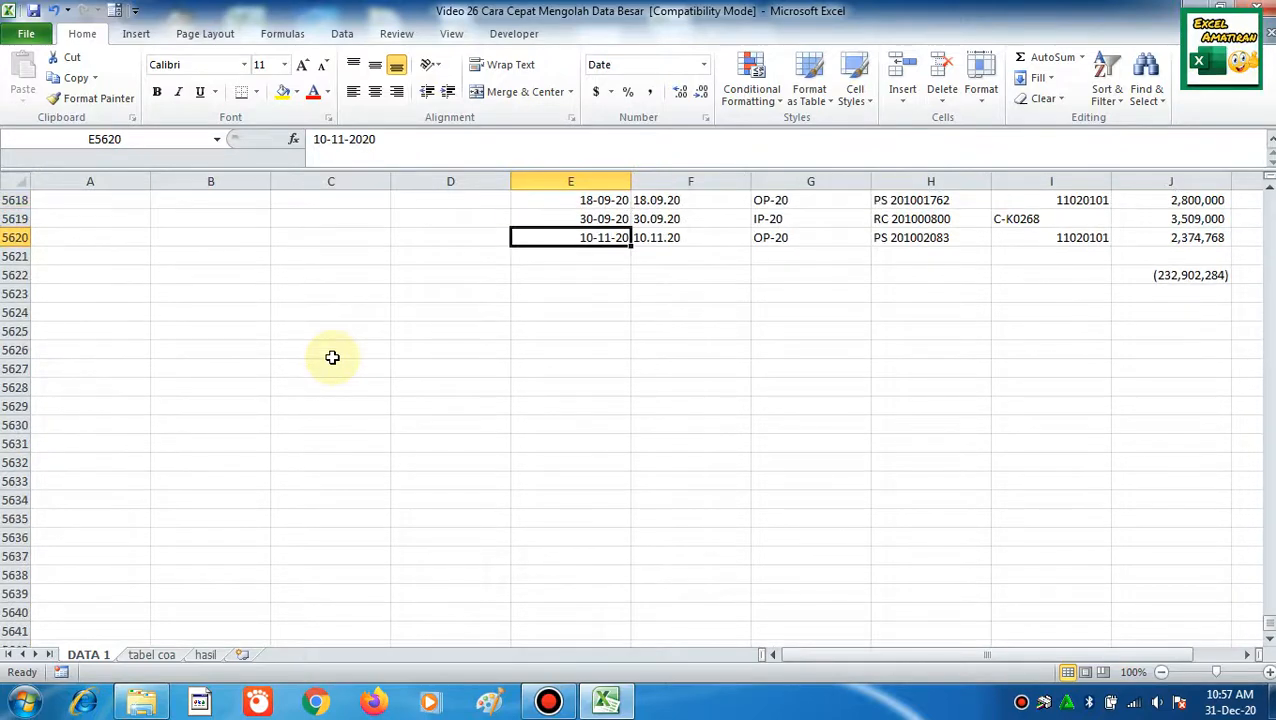
pyautogui.press('Left')
pyautogui.press('Left')
pyautogui.press('Left')
pyautogui.press('Left')
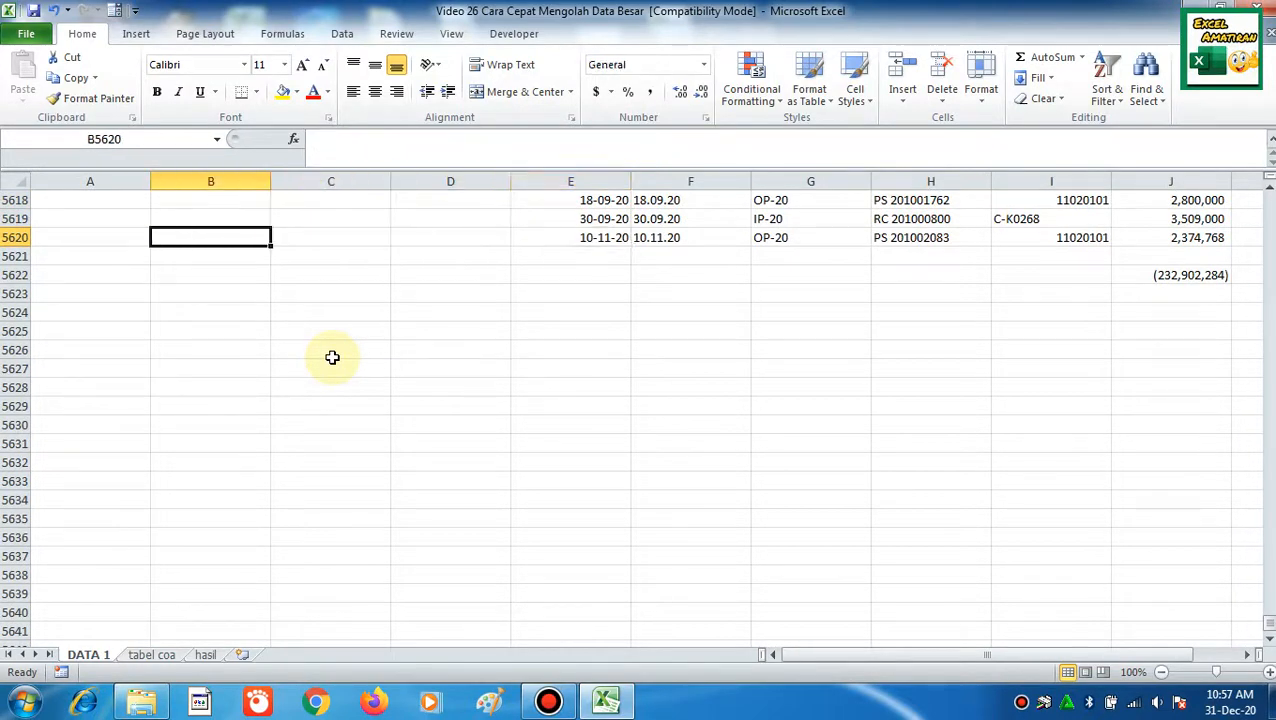
pyautogui.hotkey('ctrl', 'Up')
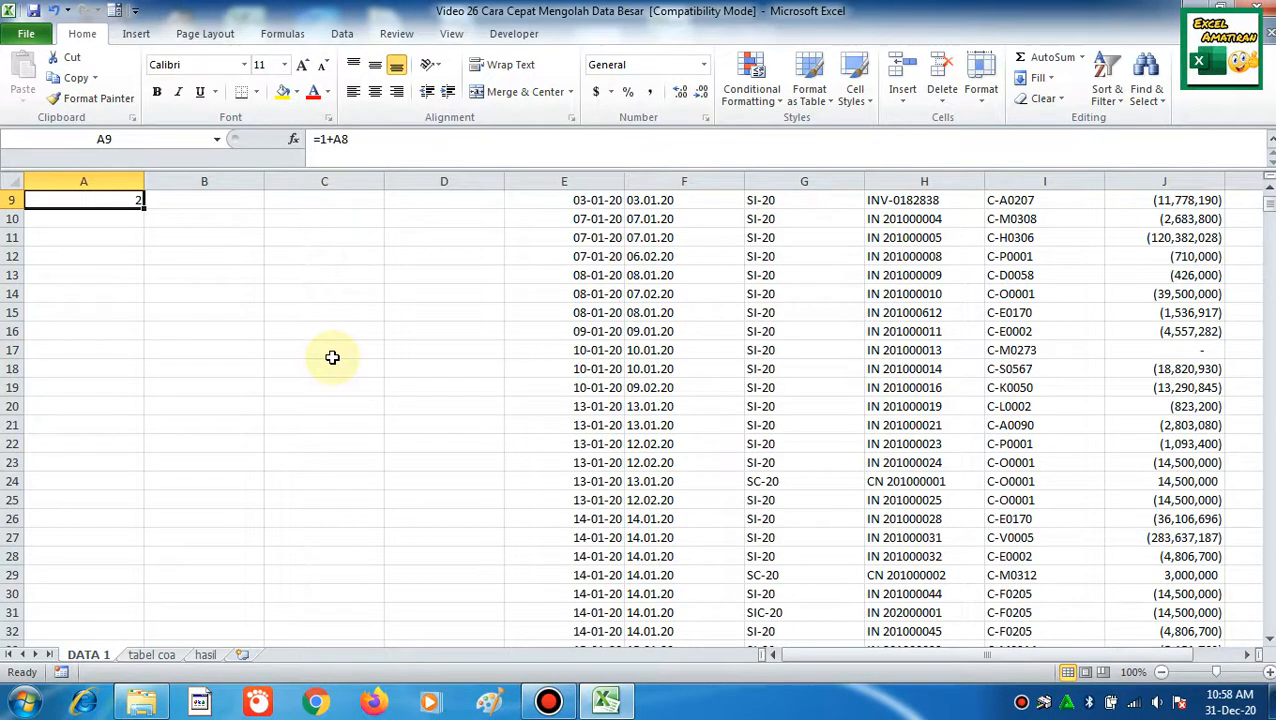
pyautogui.scroll(1, 332, 357)
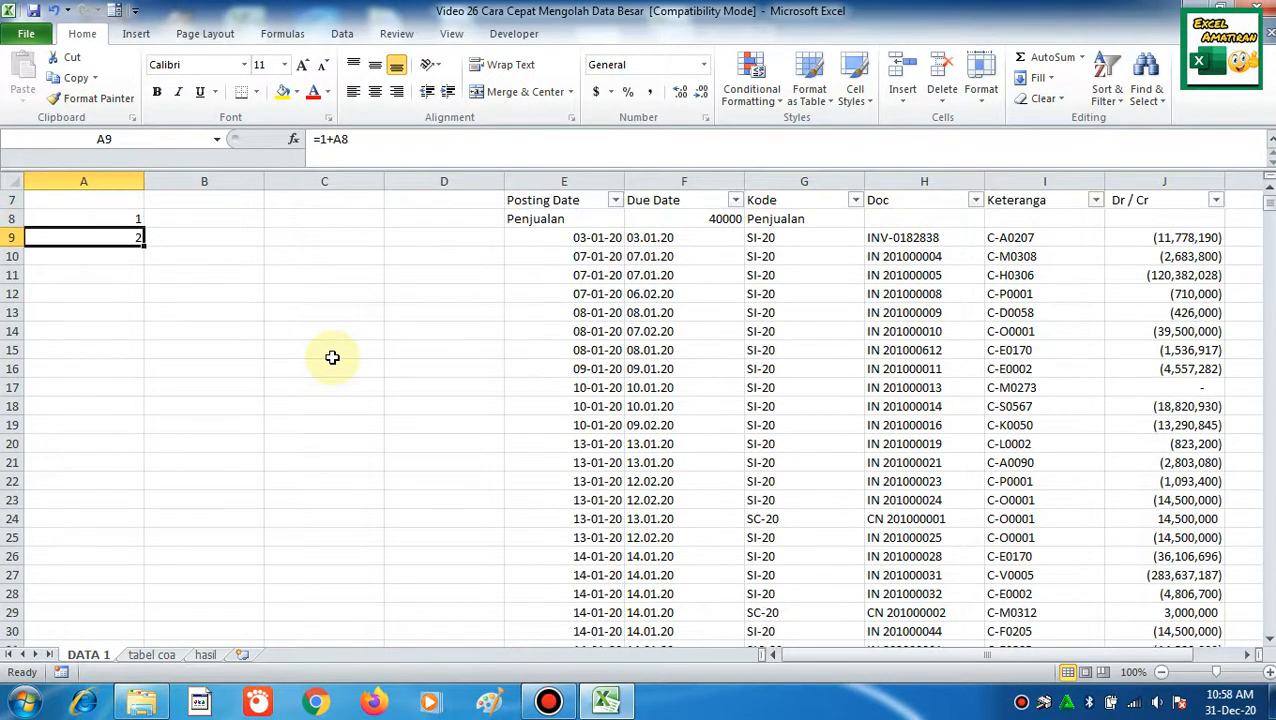
# - Enter 1 as an end marker in A5620, beside the last dated ledger entry
pyautogui.hotkey('ctrl', 'Down')
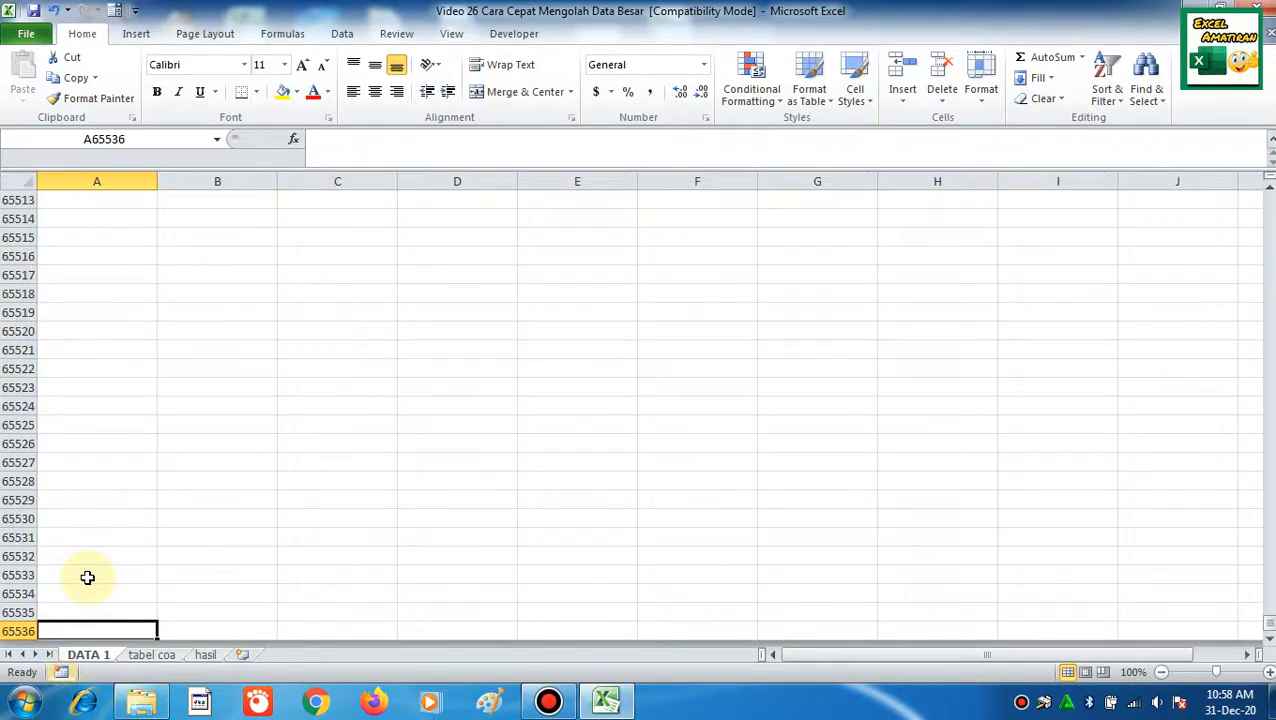
pyautogui.click(597, 586)
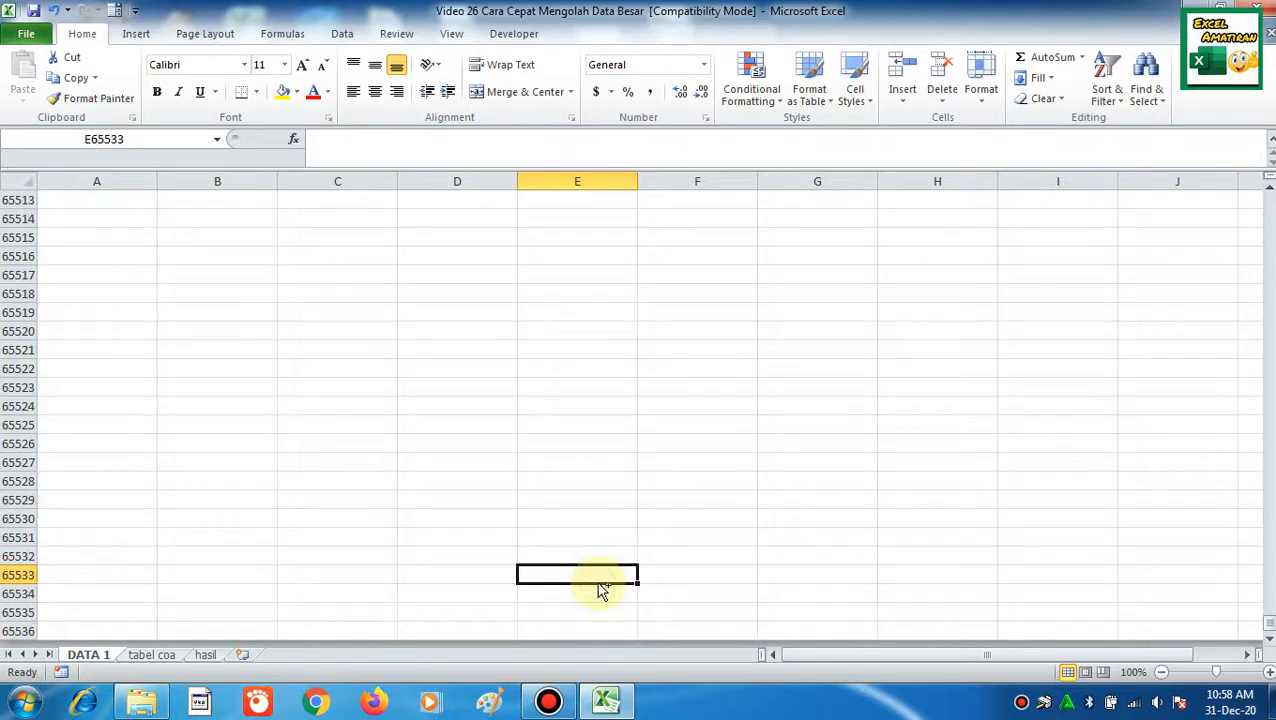
pyautogui.hotkey('ctrl', 'Up')
pyautogui.scroll(4, 456, 567)
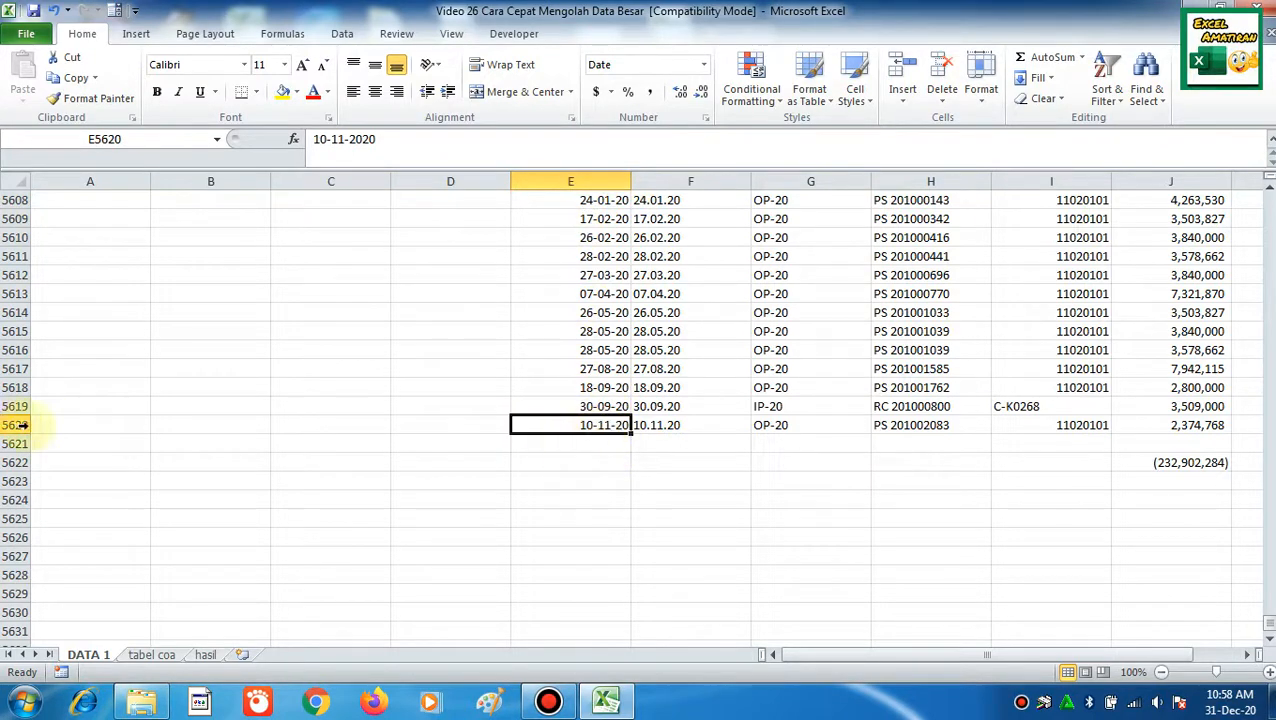
pyautogui.press('Left')
pyautogui.press('Left')
pyautogui.press('Left')
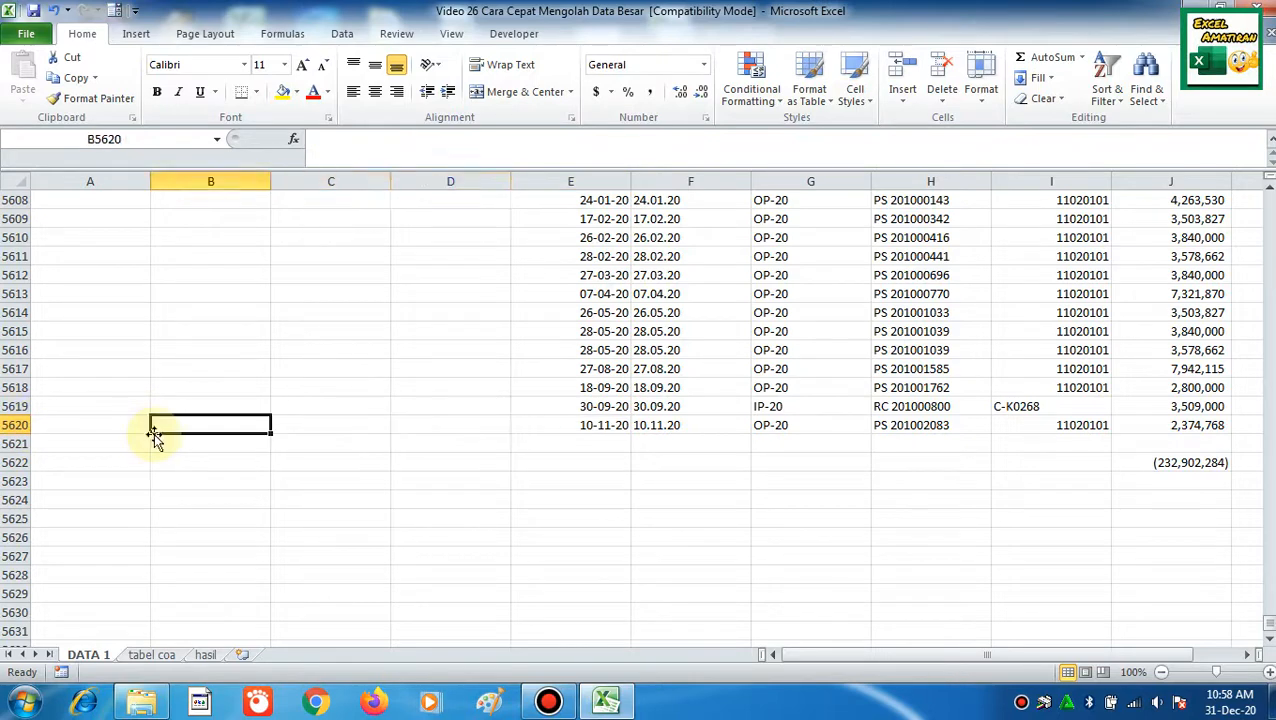
pyautogui.press('Left')
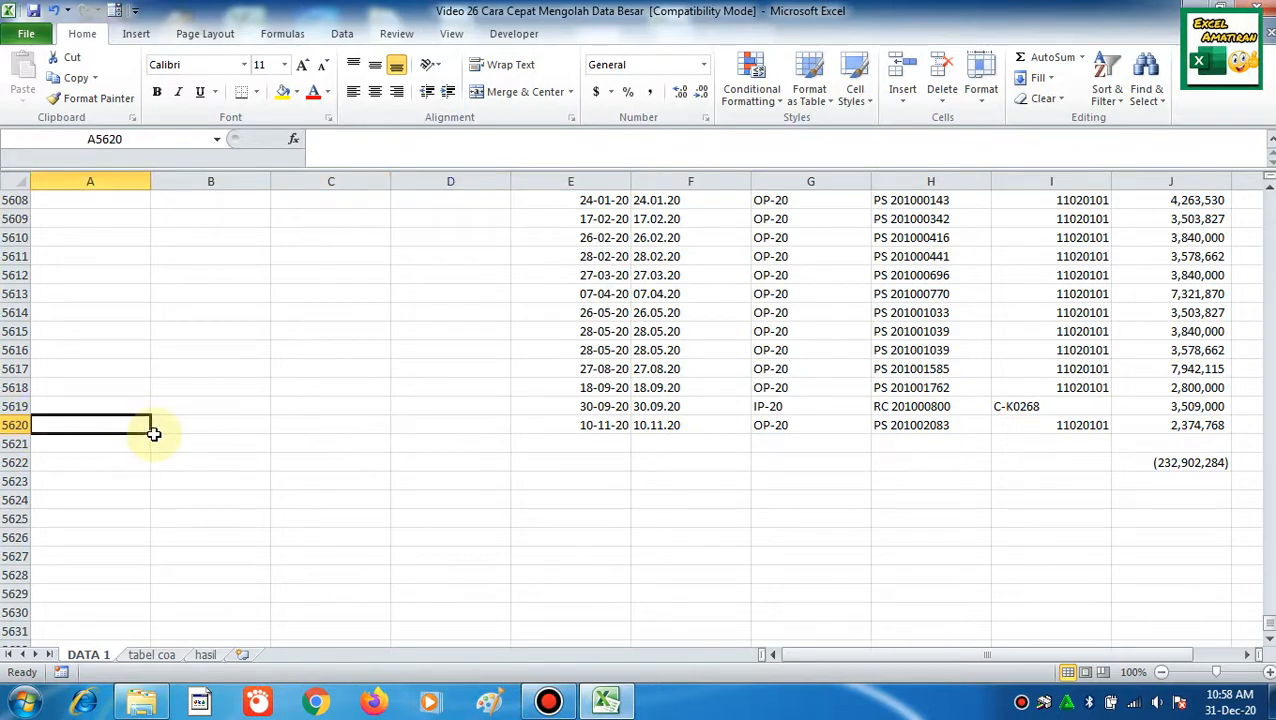
pyautogui.write('1')
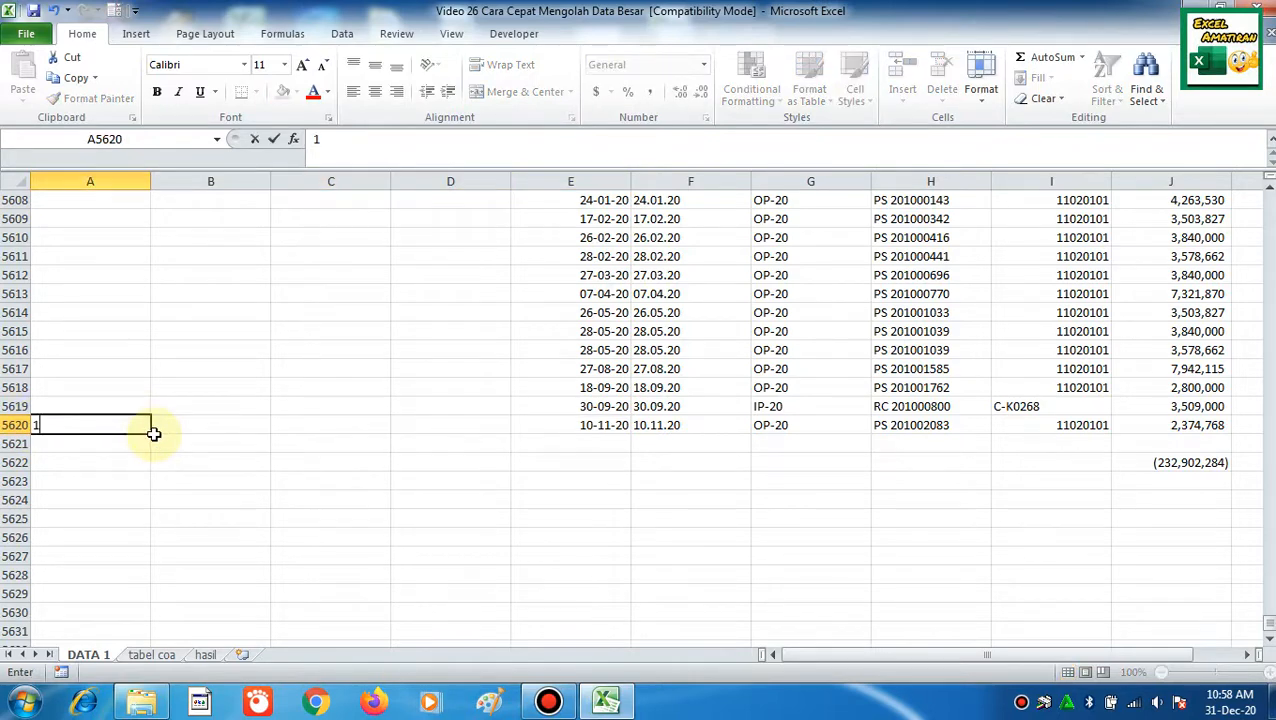
pyautogui.hotkey('ctrl', 'Return')
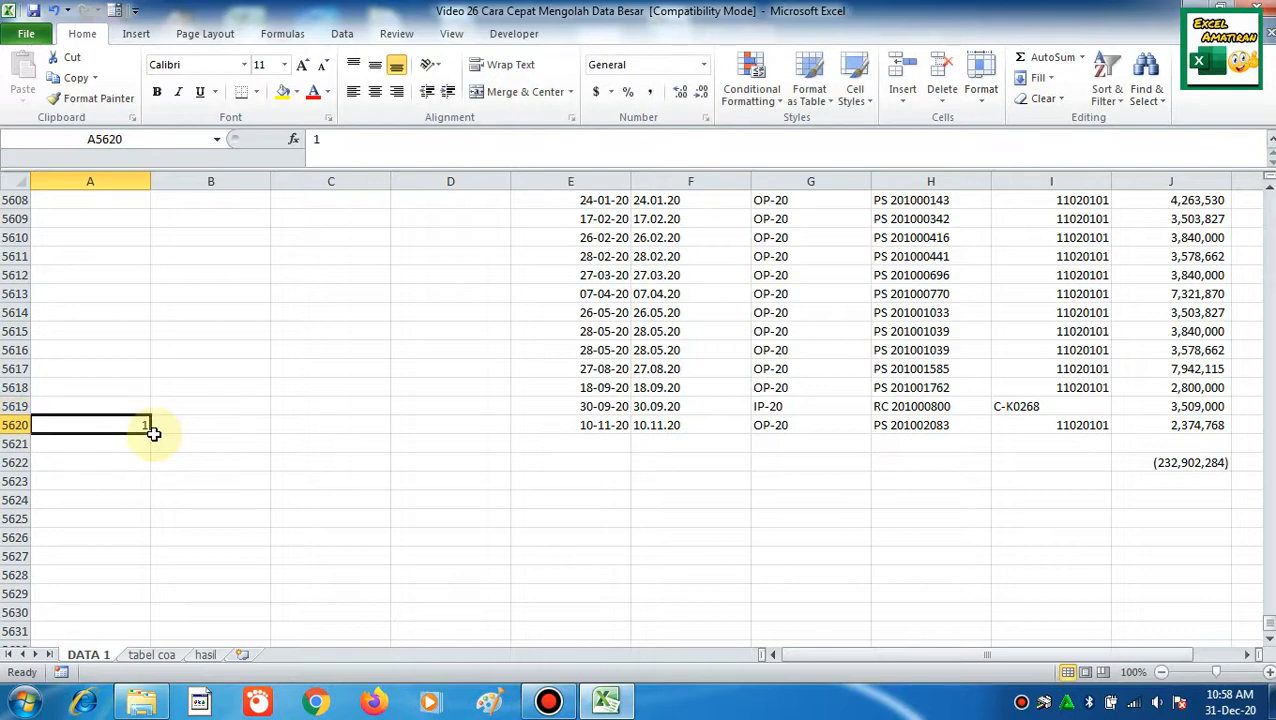
# - Copy the numbering formula from A9 down column A through row 5620, replacing the end marker
pyautogui.hotkey('ctrl', 'Up')
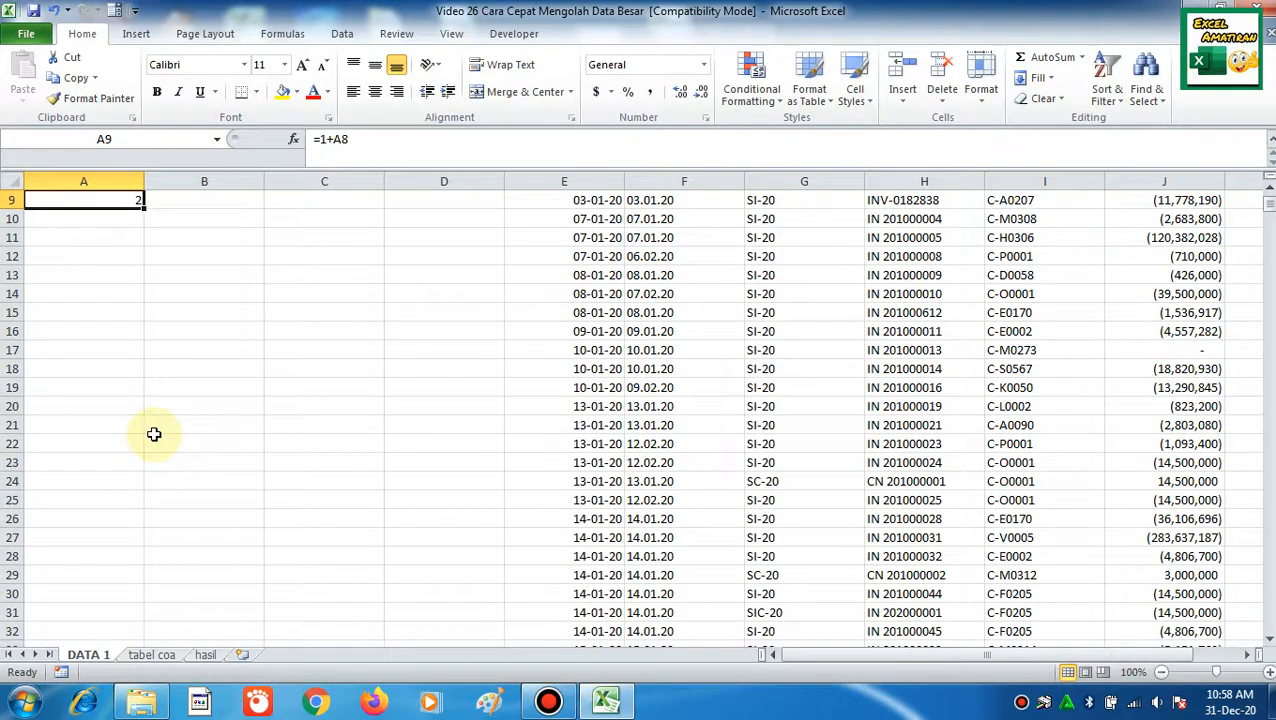
pyautogui.hotkey('ctrl', 'c')
pyautogui.press('Down')
pyautogui.hotkey('ctrl', 'shift', 'Down')
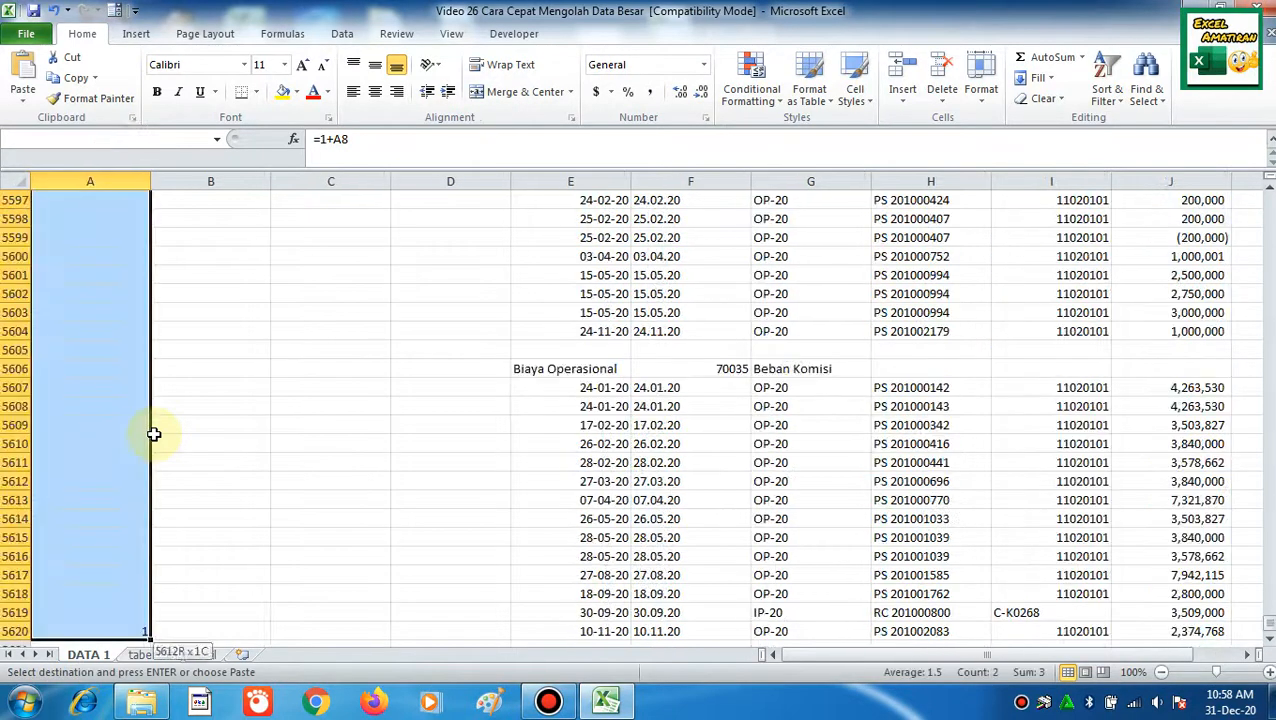
pyautogui.hotkey('ctrl', 'v')
pyautogui.hotkey('ctrl', 'BackSpace')
pyautogui.press('Escape')
pyautogui.press('Down')
pyautogui.hotkey('ctrl', 'Down')
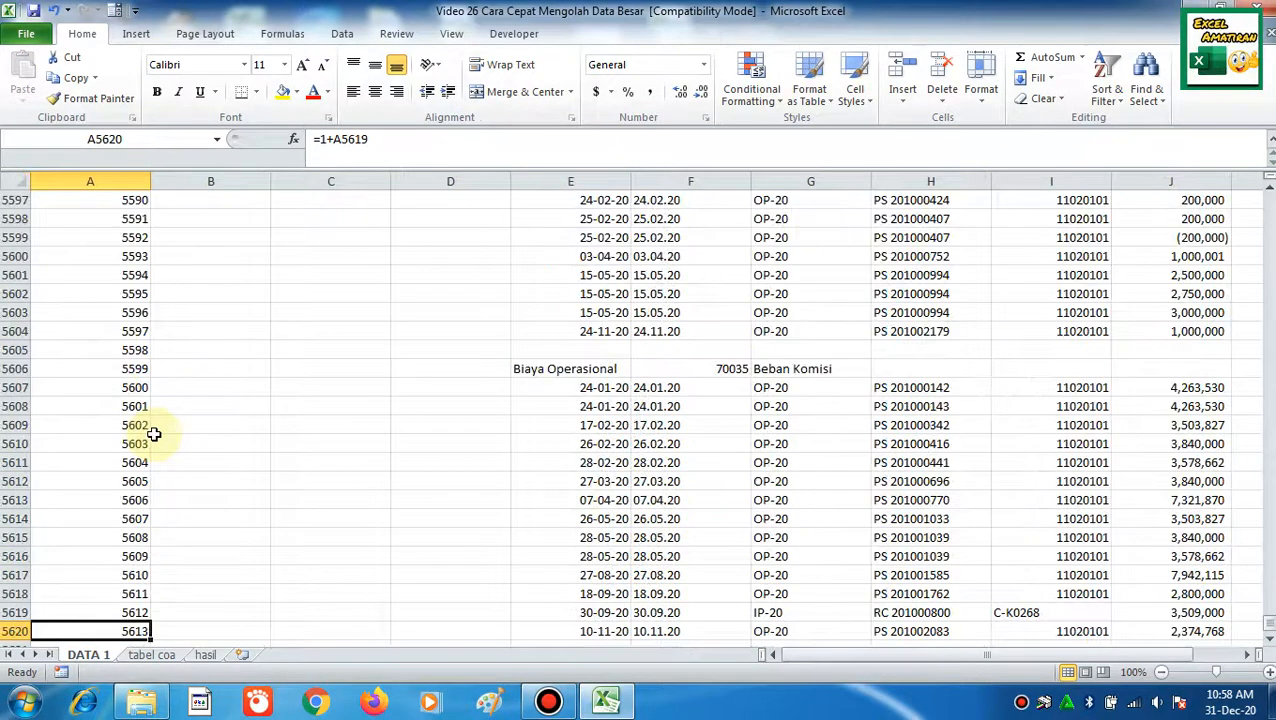
# - Check the row numbering at the end and at the start of column A
pyautogui.press('Up')
pyautogui.press('Up')
pyautogui.hotkey('ctrl', 'Up')
pyautogui.press('Up')
pyautogui.press('Up')
pyautogui.press('Down')
pyautogui.press('Down')
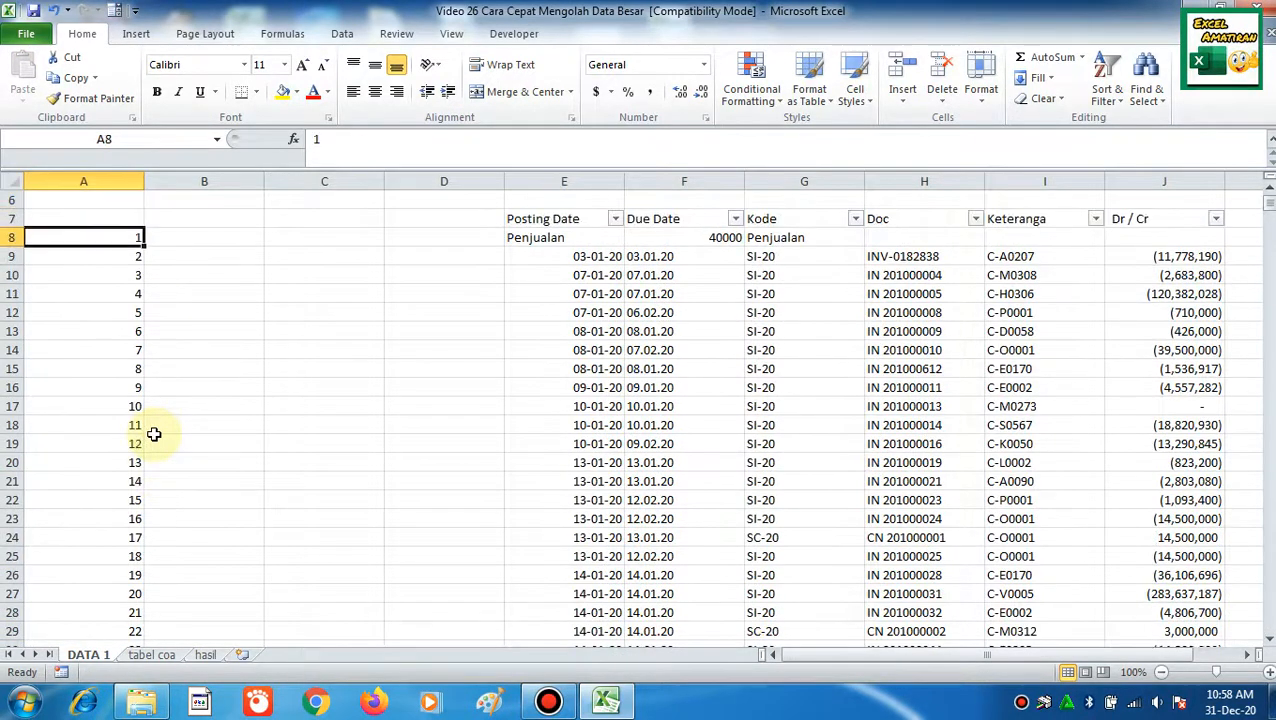
pyautogui.press('Down')
pyautogui.press('Down')
pyautogui.press('Down')
pyautogui.press('Down')
pyautogui.press('Up')
pyautogui.press('Up')
pyautogui.press('Up')
pyautogui.press('Up')
# - Convert the row numbering in A8:A5620 to fixed values by pasting it over itself as values
pyautogui.hotkey('ctrl', 'shift', 'Down')
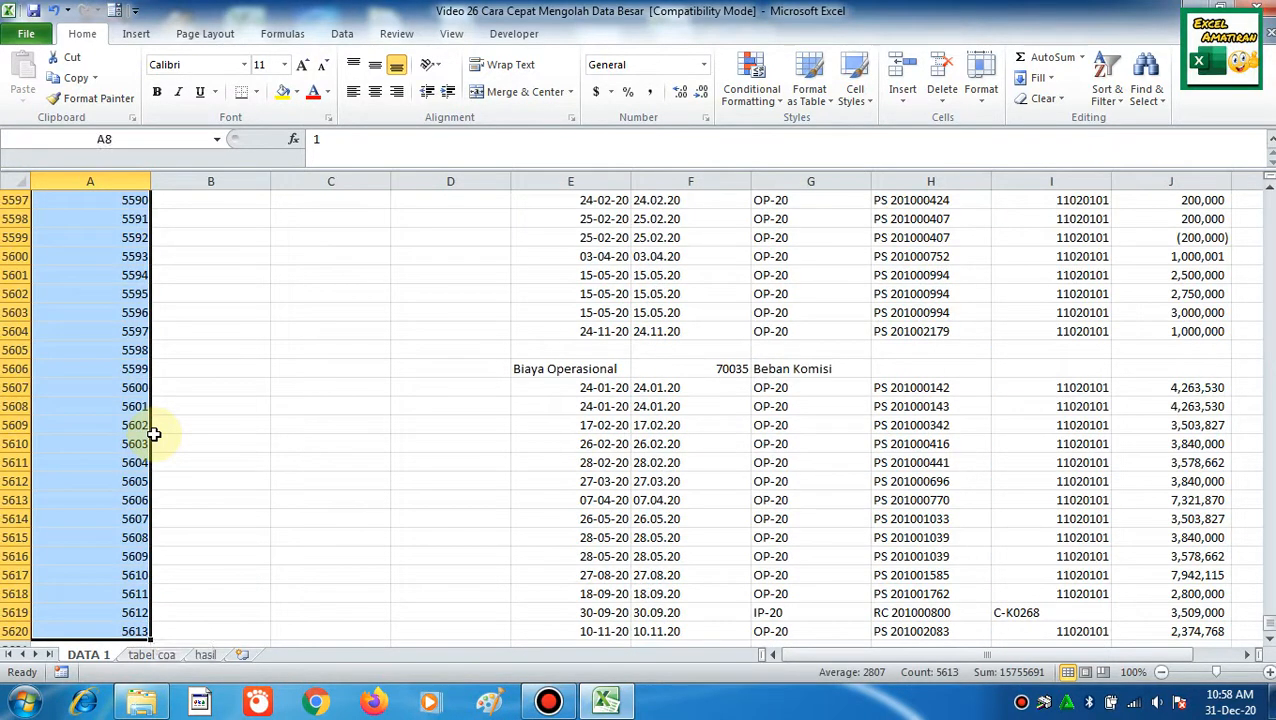
pyautogui.hotkey('ctrl', 'c')
pyautogui.rightClick(78, 272)
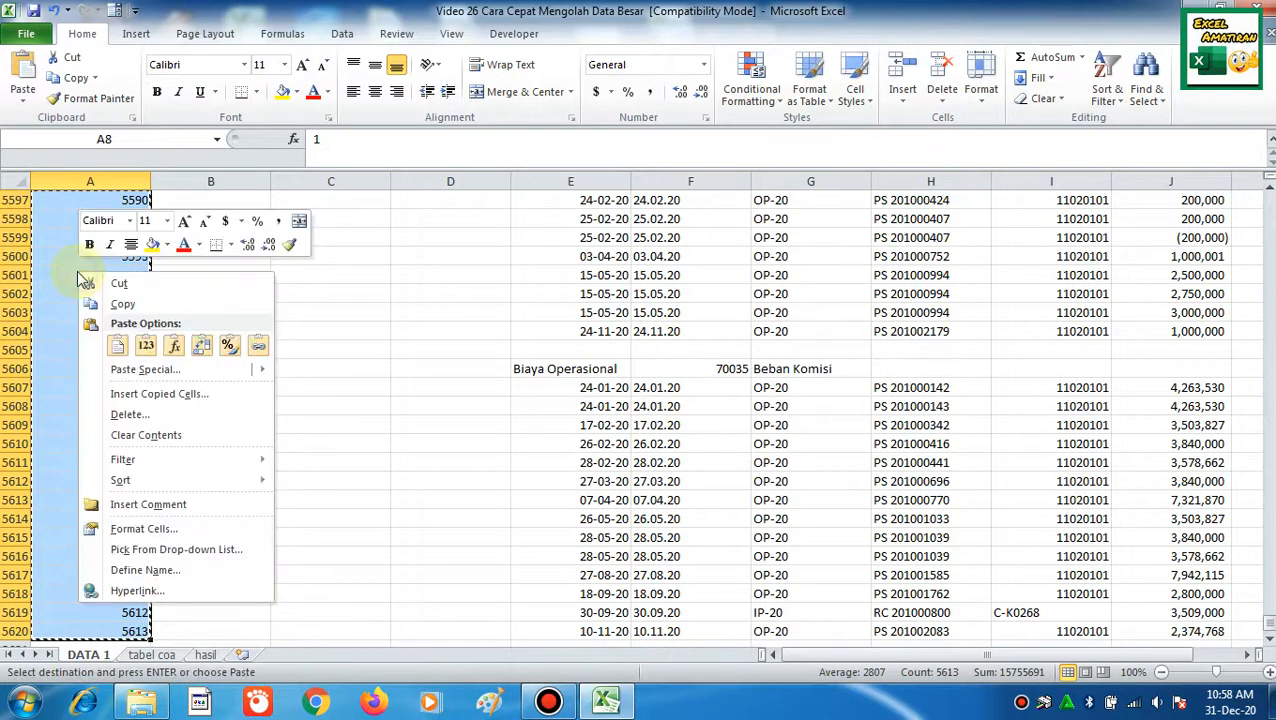
pyautogui.click(145, 369)
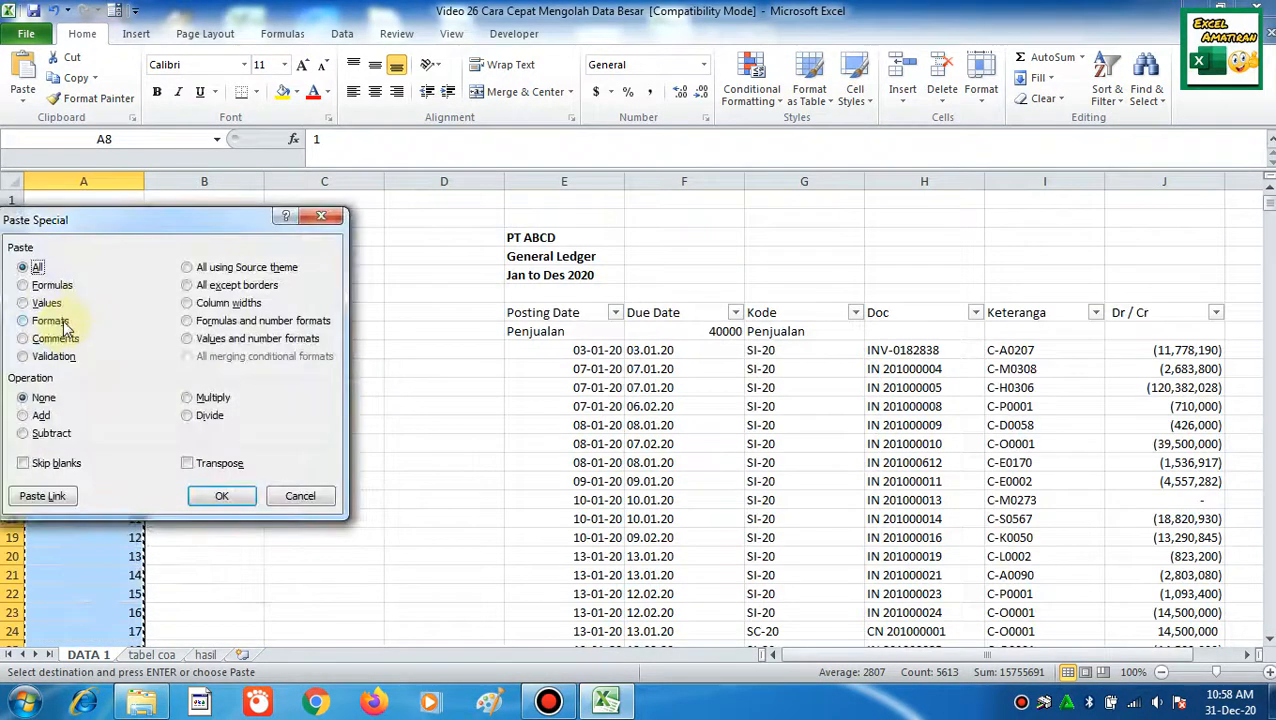
pyautogui.click(48, 305)
pyautogui.click(222, 496)
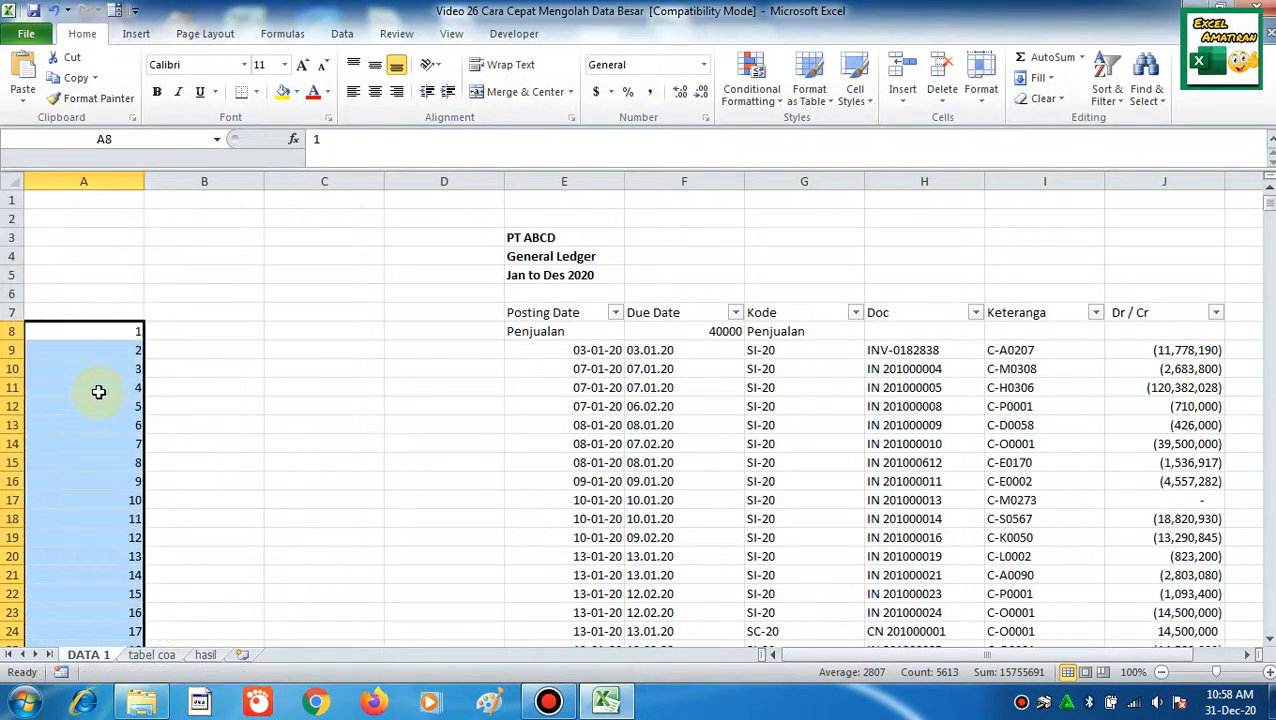
# - Inspect the contents of the first numbering cells in column A for leftover formulas
pyautogui.click(95, 388)
pyautogui.click(116, 356)
pyautogui.press('Down')
pyautogui.press('Down')
pyautogui.press('Down')
pyautogui.press('Down')
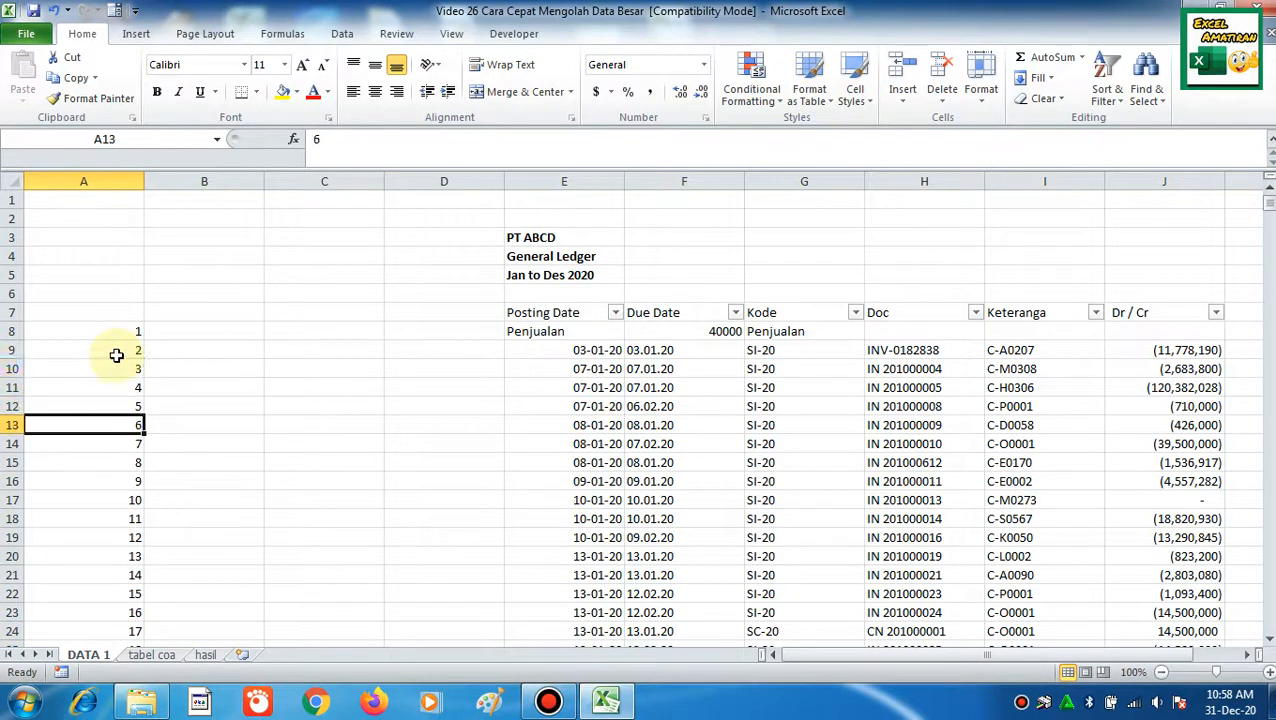
pyautogui.press('Up')
pyautogui.press('Up')
pyautogui.press('Up')
pyautogui.press('Up')
pyautogui.press('Up')
# - Review the first account heading row across to the Kode column, then return to the numbering in column A
pyautogui.press('Right')
pyautogui.press('Right')
pyautogui.hotkey('ctrl', 'Right')
pyautogui.hotkey('ctrl', 'Right')
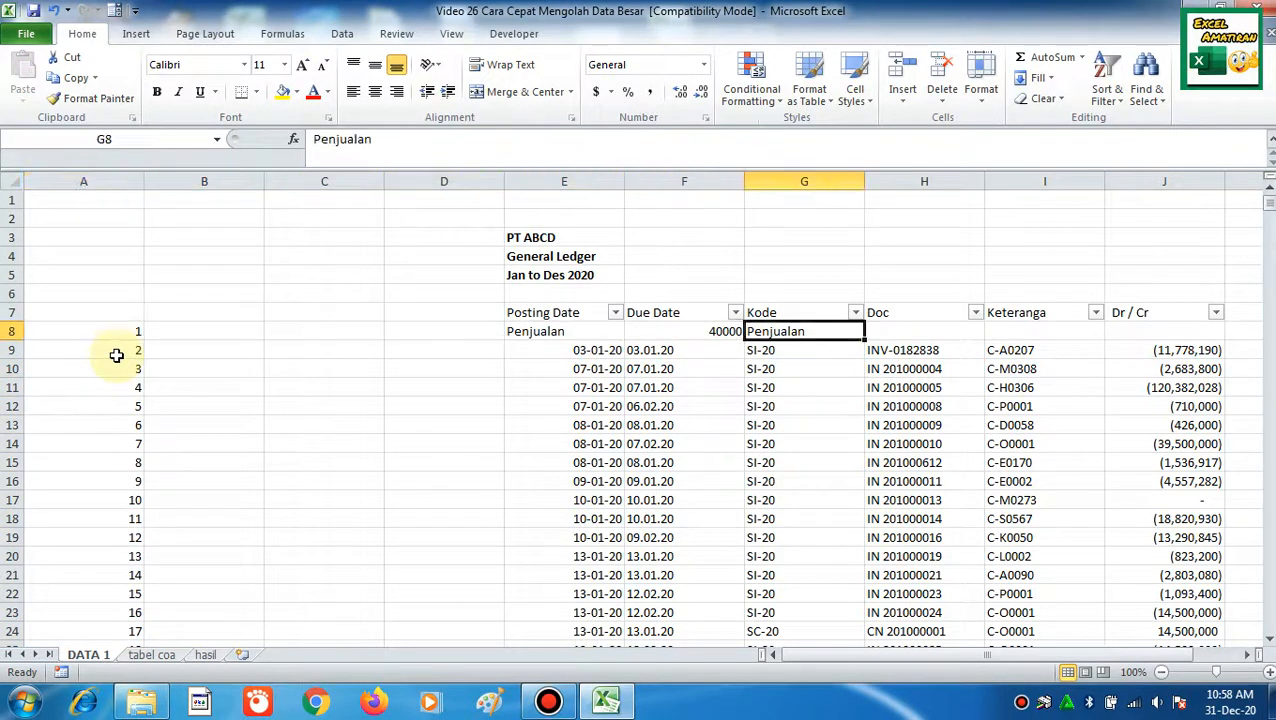
pyautogui.press('Right')
pyautogui.press('Left')
pyautogui.press('Left')
pyautogui.press('Left')
pyautogui.press('Left')
pyautogui.press('Left')
pyautogui.press('Left')
pyautogui.press('Left')
pyautogui.press('Down')
pyautogui.press('Down')
pyautogui.press('Down')
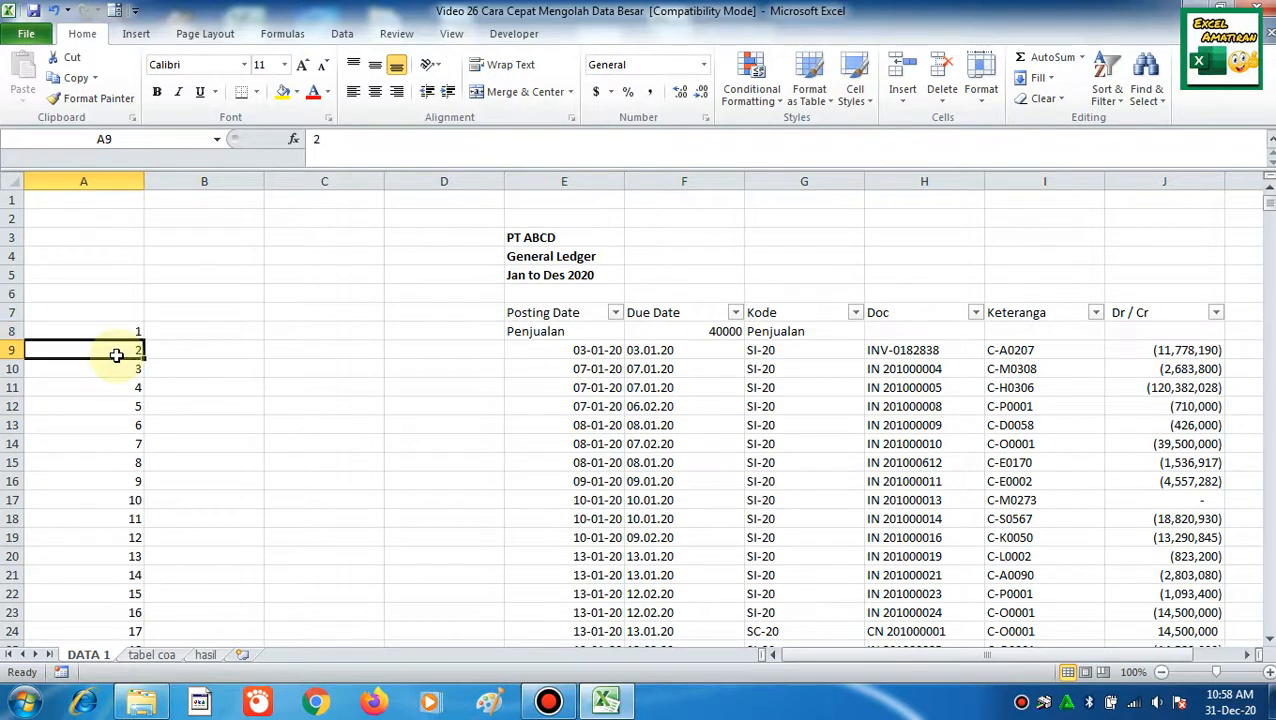
# - Review the first account heading in E8:G8 and the account blocks down the Posting Date column to the 51000 HPP heading
pyautogui.click(116, 356)
pyautogui.press('Right')
pyautogui.press('Right')
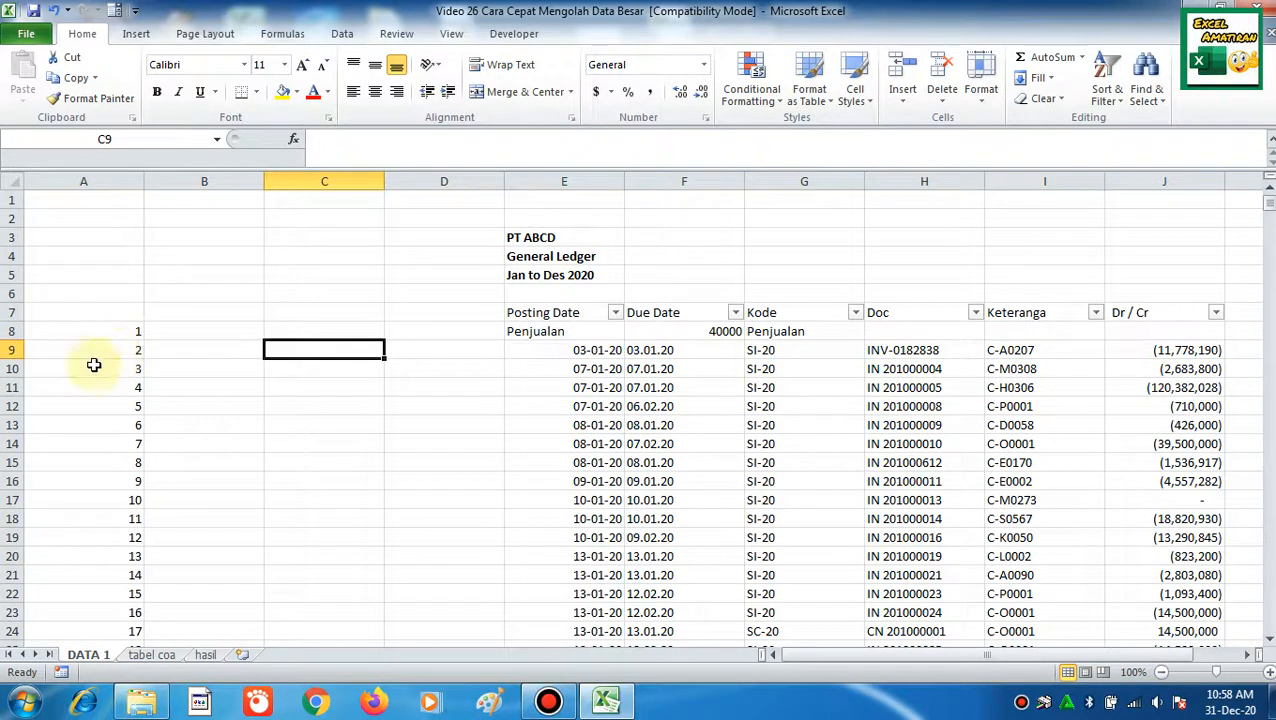
pyautogui.moveTo(558, 333); pyautogui.dragTo(809, 325)
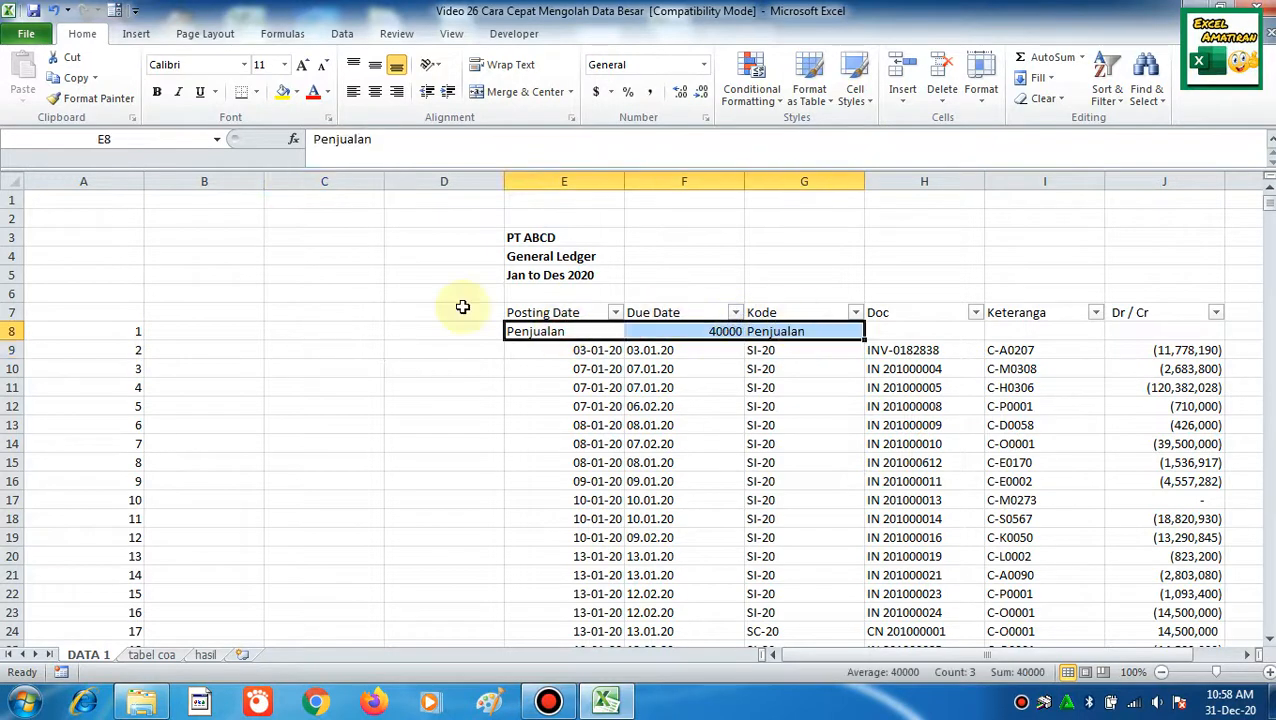
pyautogui.click(228, 331)
pyautogui.click(550, 388)
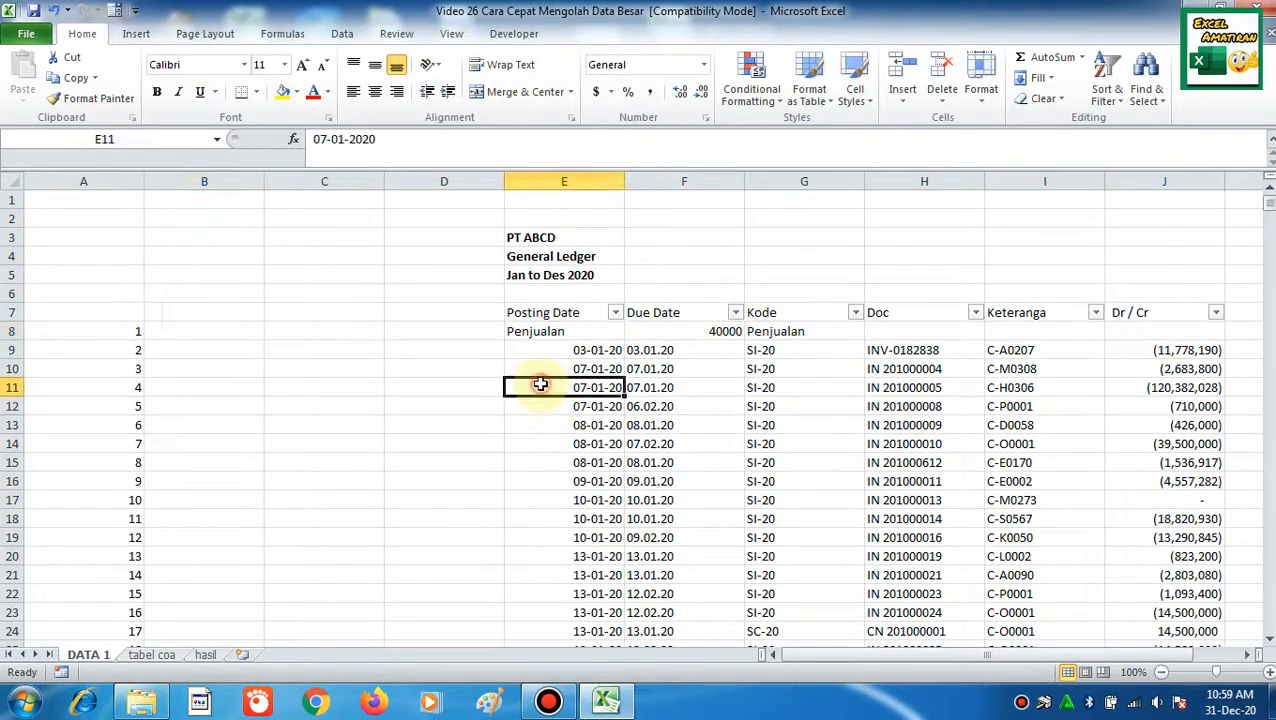
pyautogui.hotkey('ctrl', 'Down')
pyautogui.hotkey('ctrl', 'Down')
pyautogui.hotkey('ctrl', 'Down')
pyautogui.hotkey('ctrl', 'Down')
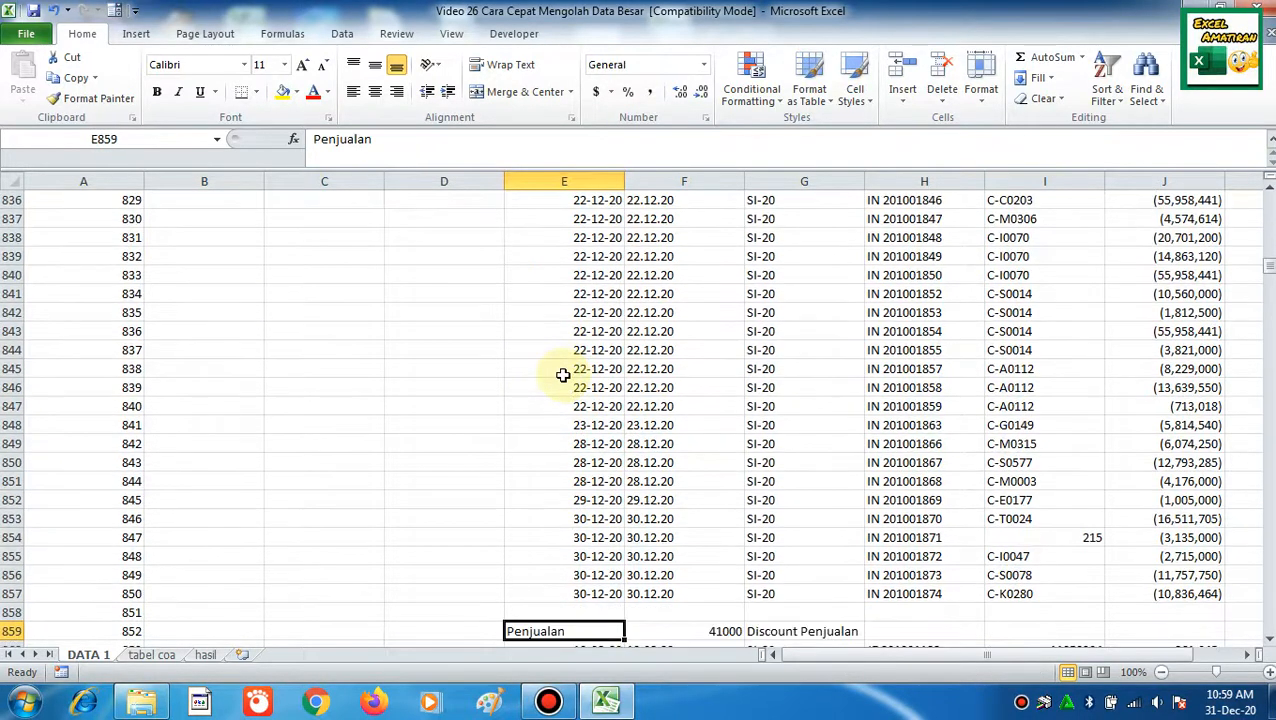
pyautogui.hotkey('ctrl', 'Down')
pyautogui.hotkey('ctrl', 'Down')
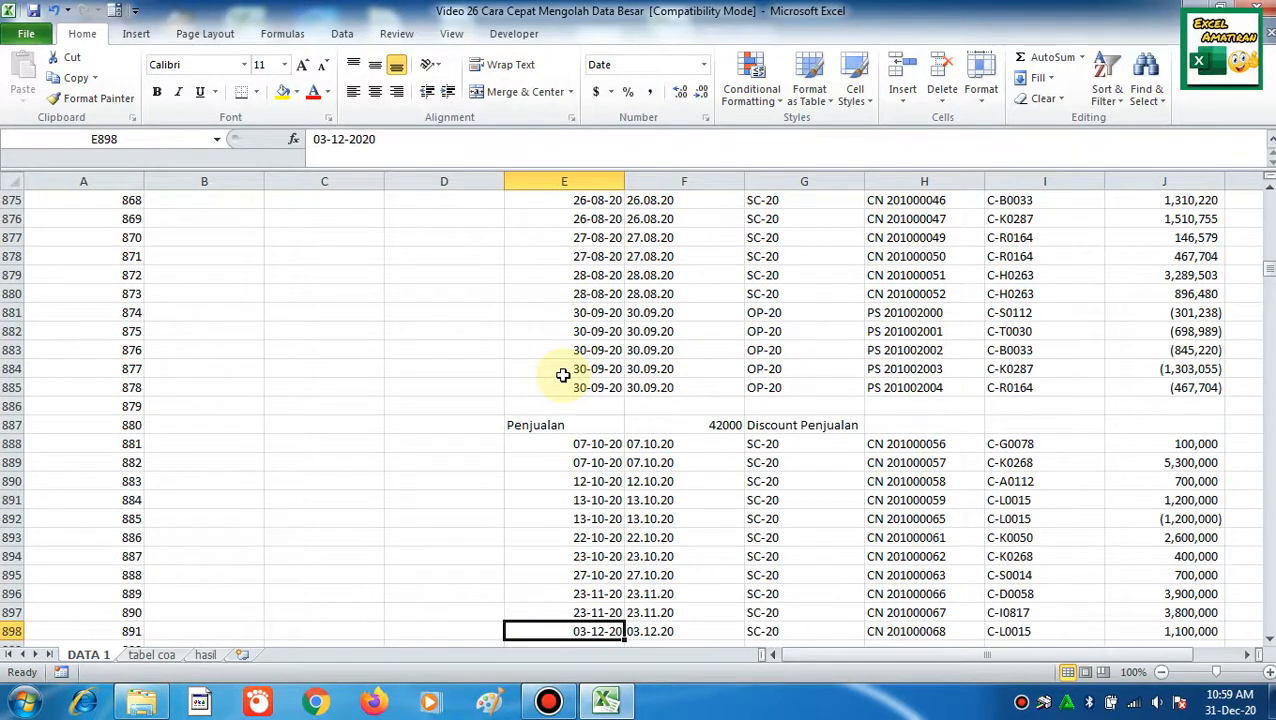
pyautogui.hotkey('ctrl', 'Down')
pyautogui.hotkey('ctrl', 'Down')
pyautogui.hotkey('ctrl', 'Down')
pyautogui.hotkey('ctrl', 'Down')
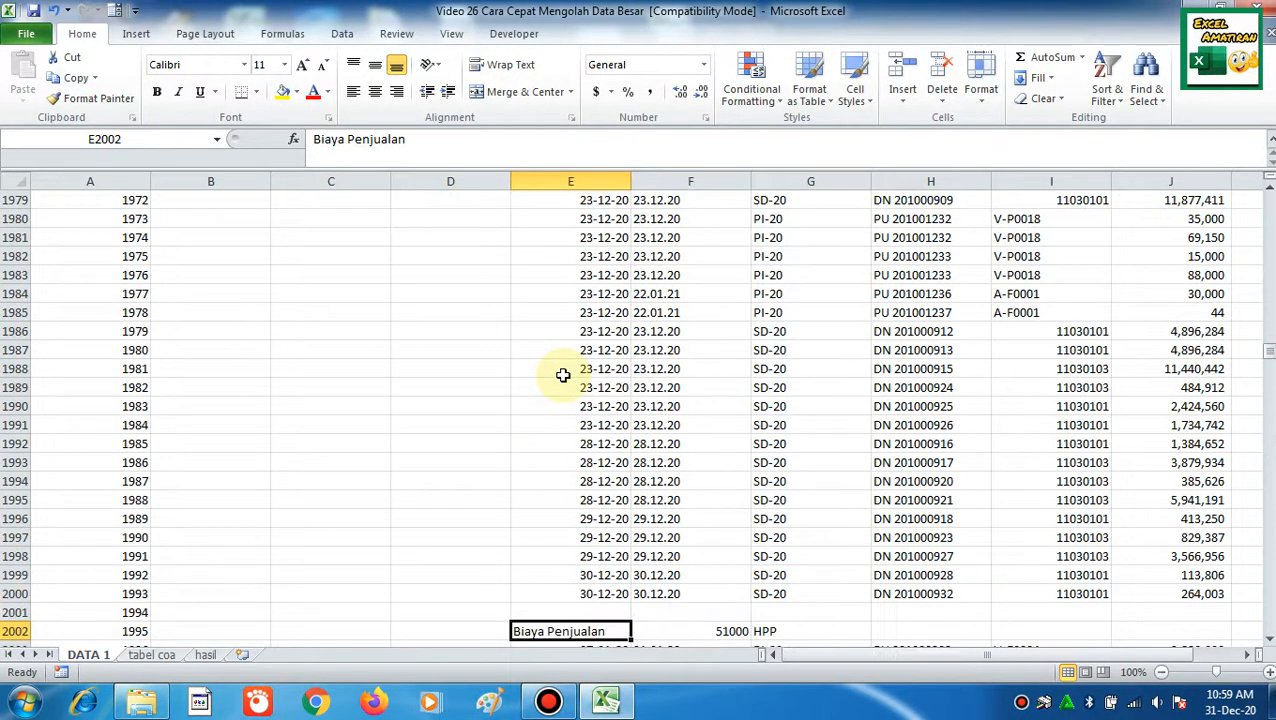
# - Examine the 51000 HPP heading row across E2002:G2002 and the empty cells before it
pyautogui.press('Right')
pyautogui.press('Down')
pyautogui.press('Up')
pyautogui.press('Left')
pyautogui.press('Up')
pyautogui.press('Down')
pyautogui.hotkey('shift', 'Right')
pyautogui.hotkey('shift', 'Right')
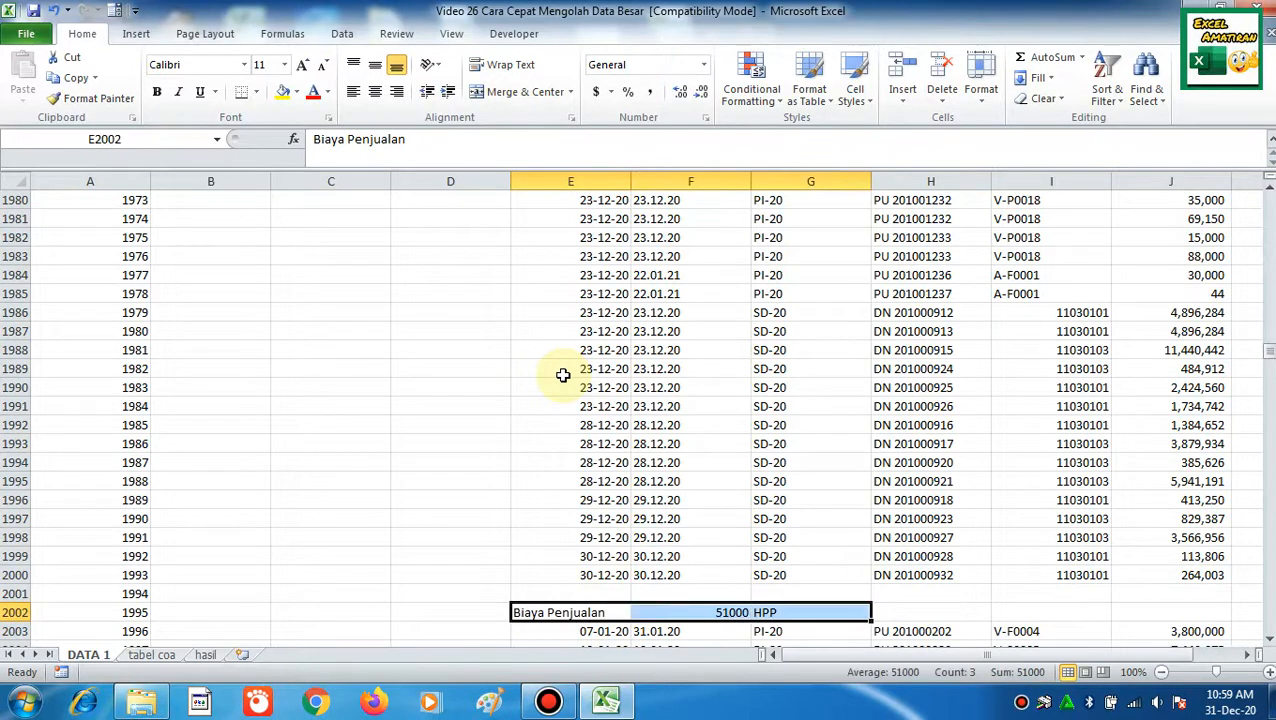
pyautogui.press('Left')
pyautogui.press('Left')
pyautogui.press('Left')
pyautogui.press('Right')
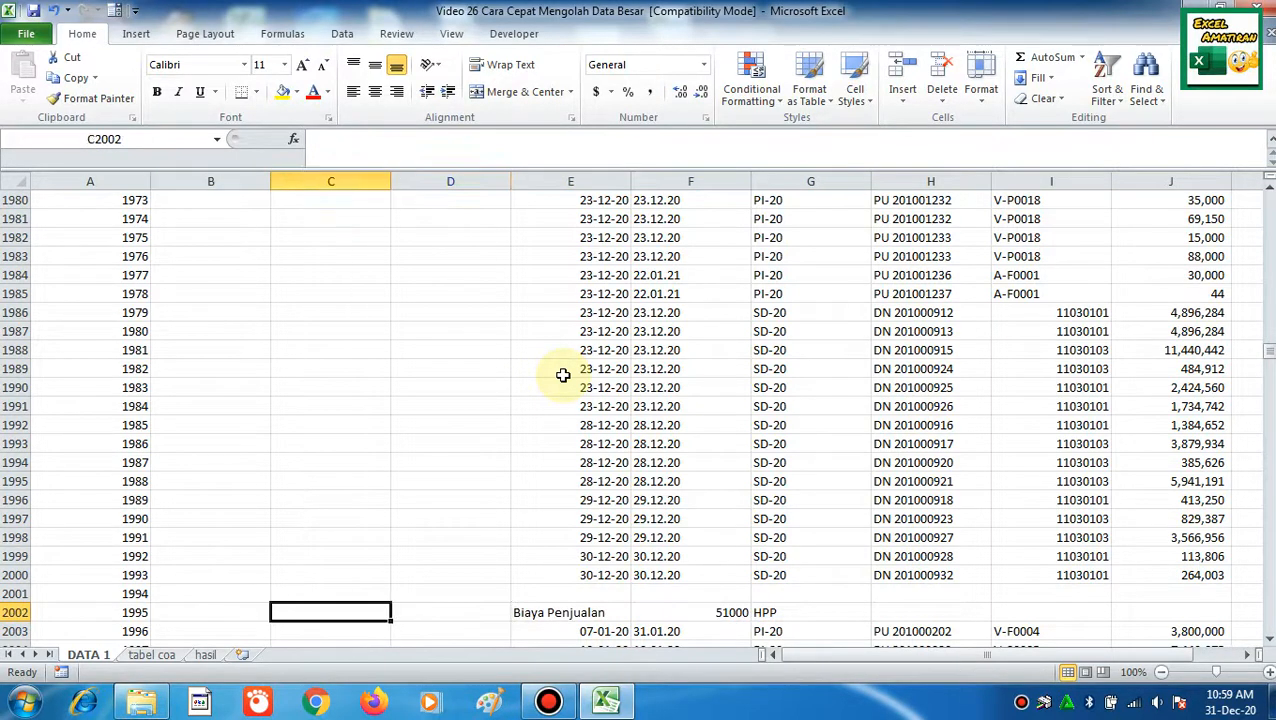
# - Check the blank separator row above the 52000 HPP heading, then return to the first numbering cell in A8
pyautogui.press('Right')
pyautogui.press('Right')
pyautogui.hotkey('ctrl', 'Down')
pyautogui.hotkey('ctrl', 'Down')
pyautogui.press('Up')
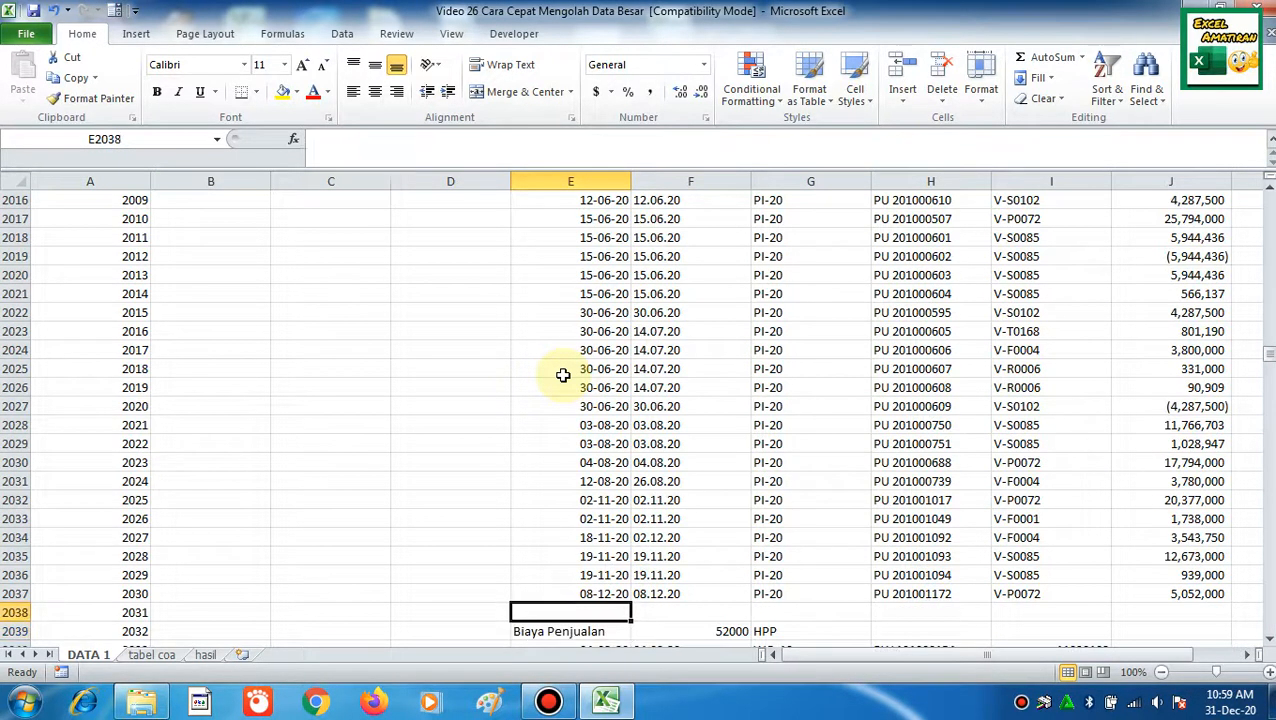
pyautogui.press('Up')
pyautogui.press('Up')
pyautogui.hotkey('ctrl', 'Up')
pyautogui.hotkey('ctrl', 'Up')
pyautogui.hotkey('ctrl', 'Up')
pyautogui.hotkey('ctrl', 'Up')
pyautogui.hotkey('ctrl', 'Up')
pyautogui.hotkey('ctrl', 'Up')
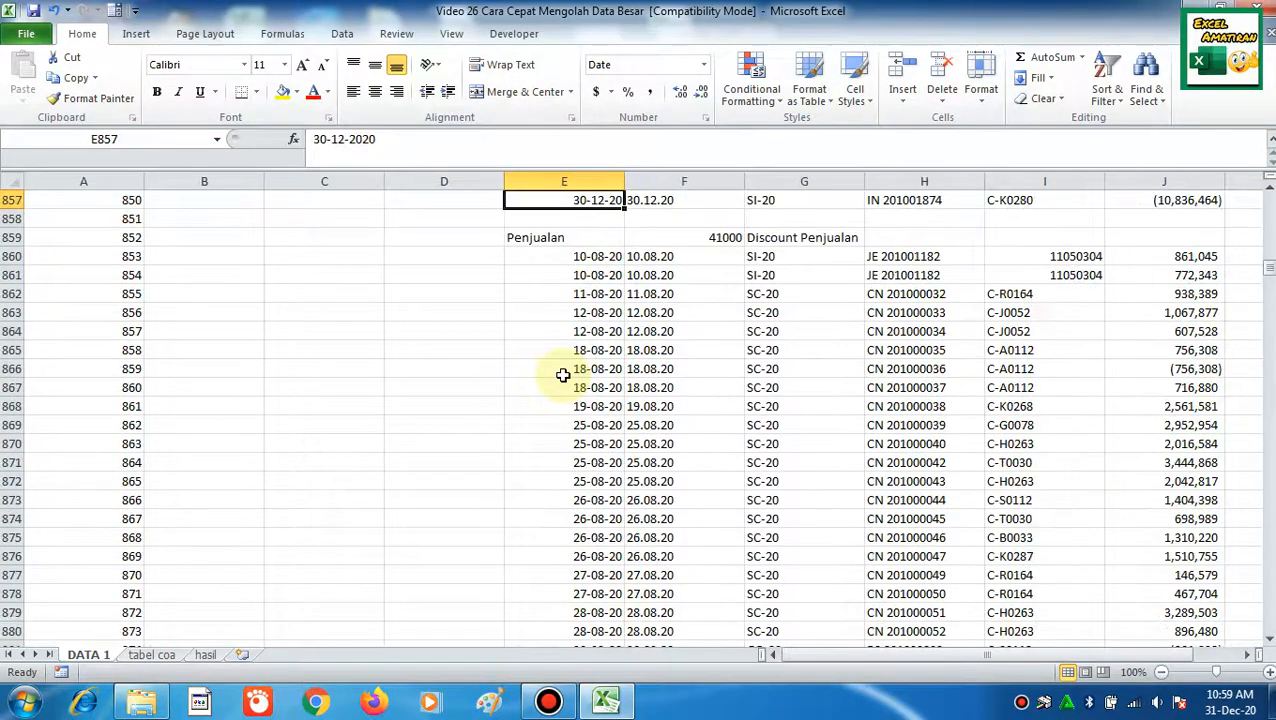
pyautogui.press('Left')
pyautogui.press('Left')
pyautogui.press('Left')
pyautogui.press('Down')
pyautogui.press('Down')
pyautogui.press('Down')
pyautogui.press('Left')
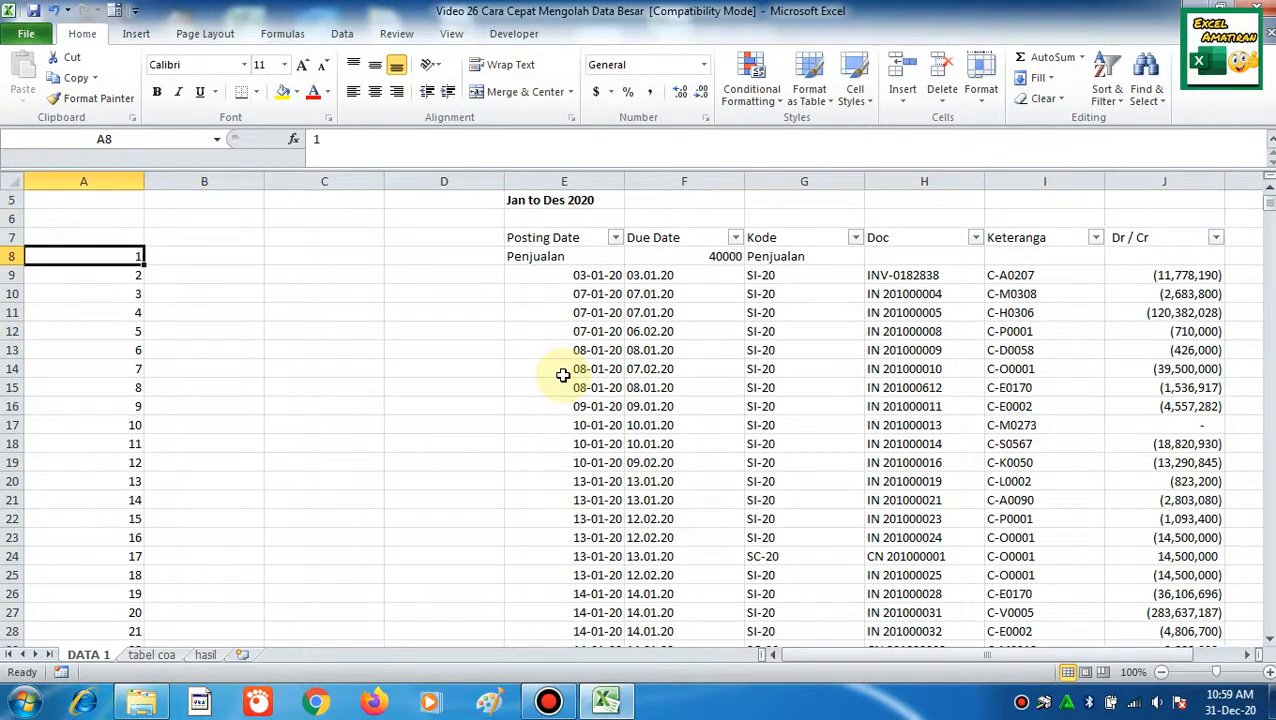
# - Review the width of the data in row 8, from the numbering in column A across past the Dr / Cr column
pyautogui.press('Down')
pyautogui.press('Down')
pyautogui.press('Down')
pyautogui.press('Up')
pyautogui.press('Up')
pyautogui.press('Up')
pyautogui.hotkey('shift', 'Right')
pyautogui.hotkey('shift', 'Right')
pyautogui.hotkey('shift', 'Right')
pyautogui.hotkey('shift', 'Right')
pyautogui.hotkey('shift', 'Right')
pyautogui.hotkey('shift', 'Right')
pyautogui.hotkey('shift', 'Right')
pyautogui.hotkey('shift', 'Right')
pyautogui.hotkey('shift', 'Right')
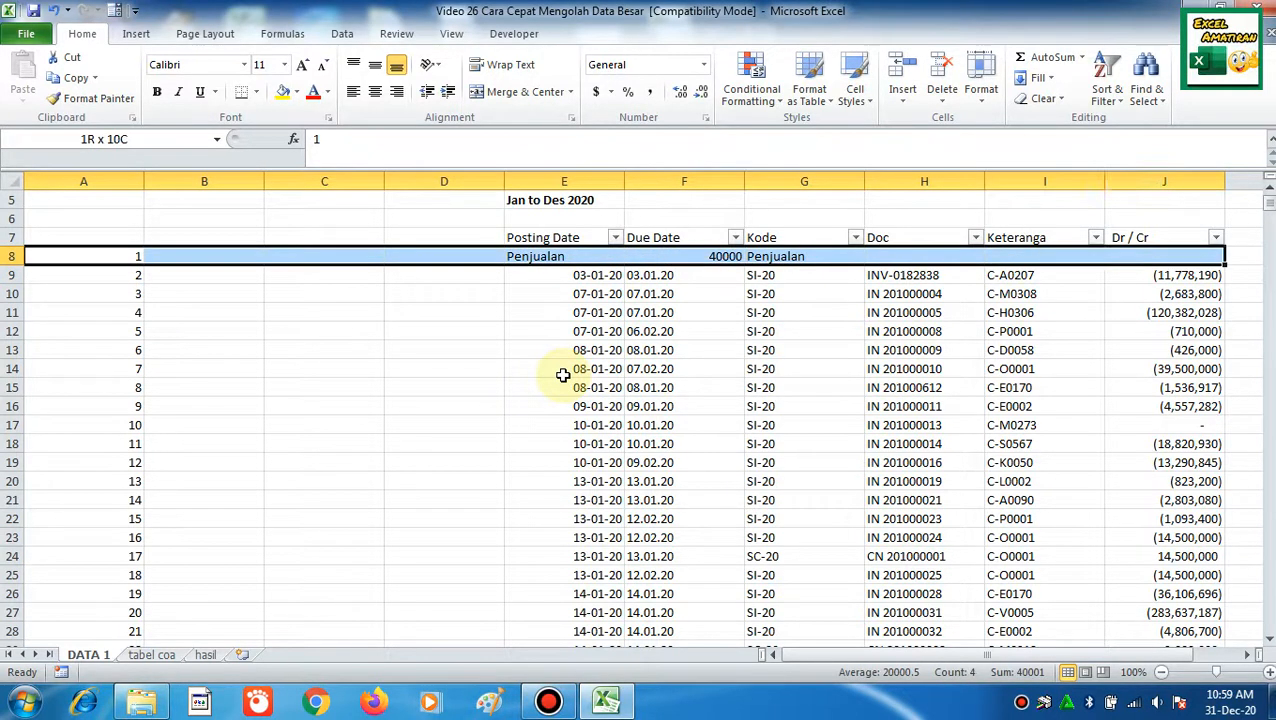
pyautogui.press('Right')
pyautogui.press('Right')
pyautogui.press('Right')
pyautogui.press('Right')
pyautogui.press('Right')
pyautogui.press('Right')
pyautogui.press('Right')
pyautogui.press('Right')
pyautogui.press('Right')
pyautogui.press('Right')
pyautogui.press('Right')
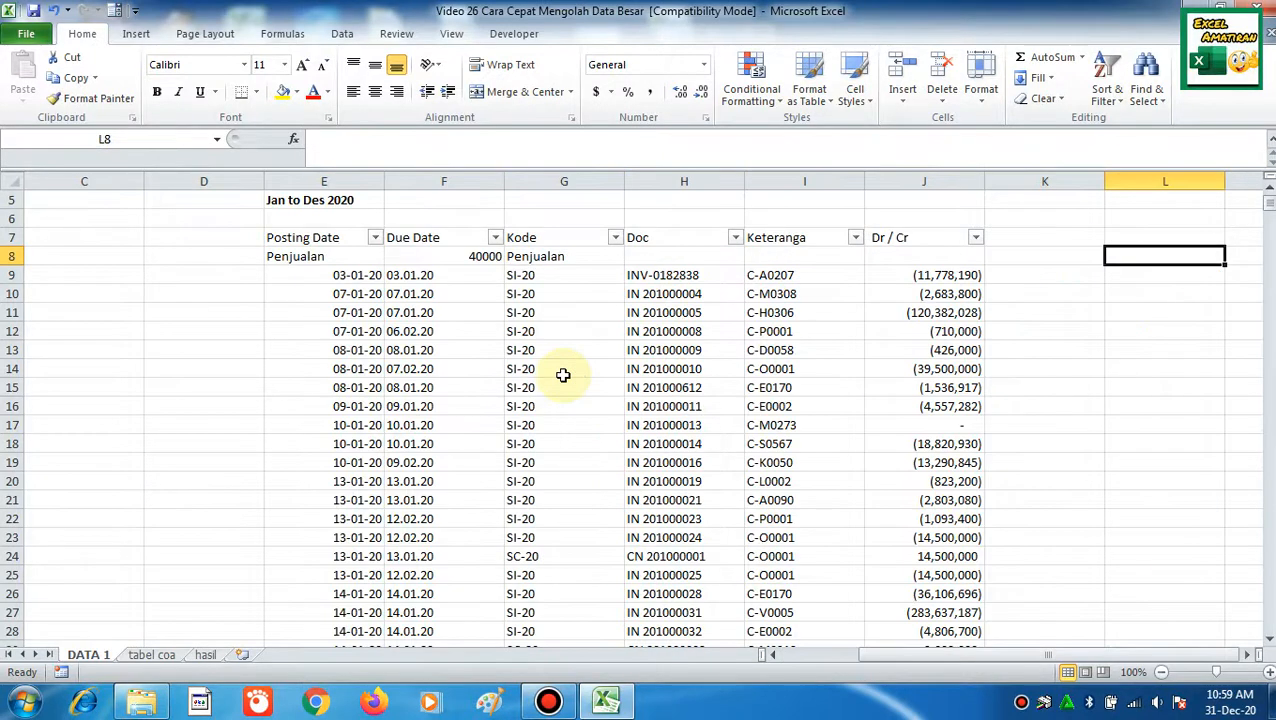
# - Inspect the total formula below the Dr / Cr column in J5622, then return to the beginning of the sheet
pyautogui.press('Left')
pyautogui.press('Left')
pyautogui.press('Down')
pyautogui.hotkey('ctrl', 'Down')
pyautogui.hotkey('ctrl', 'Down')
pyautogui.hotkey('ctrl', 'Down')
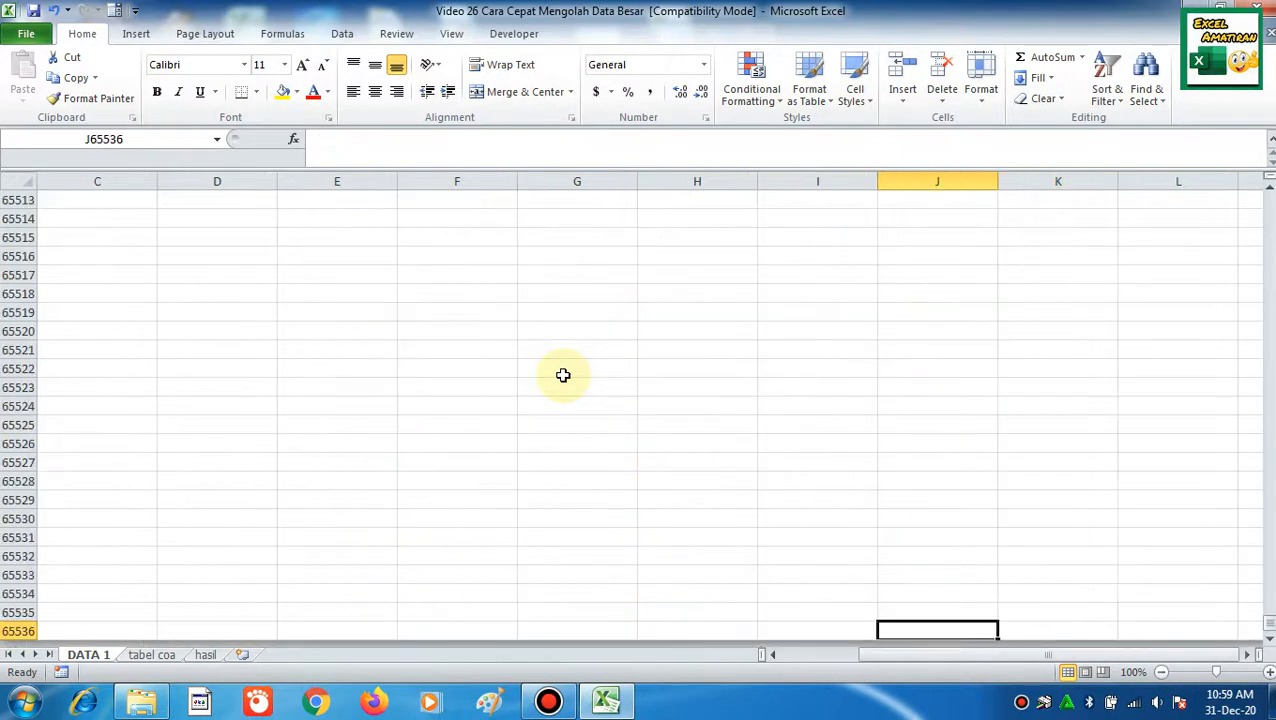
pyautogui.hotkey('ctrl', 'Up')
pyautogui.hotkey('ctrl', 'Up')
pyautogui.hotkey('ctrl', 'Down')
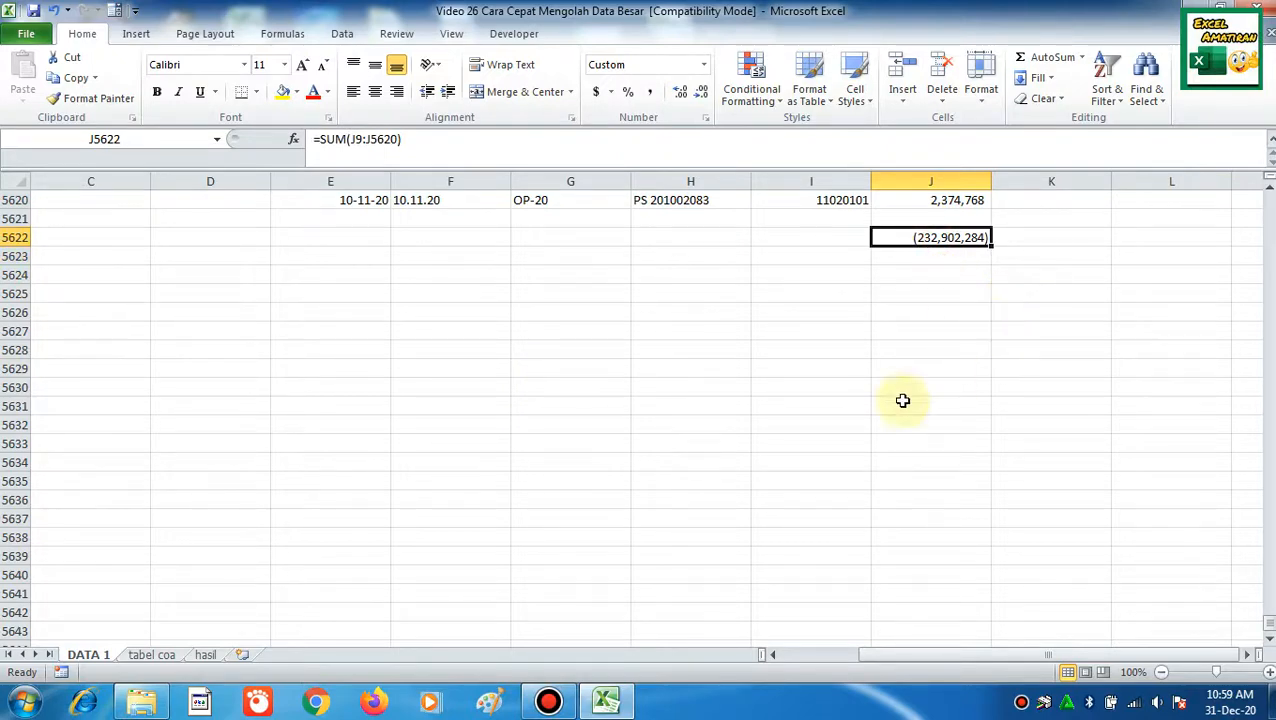
pyautogui.doubleClick(944, 241)
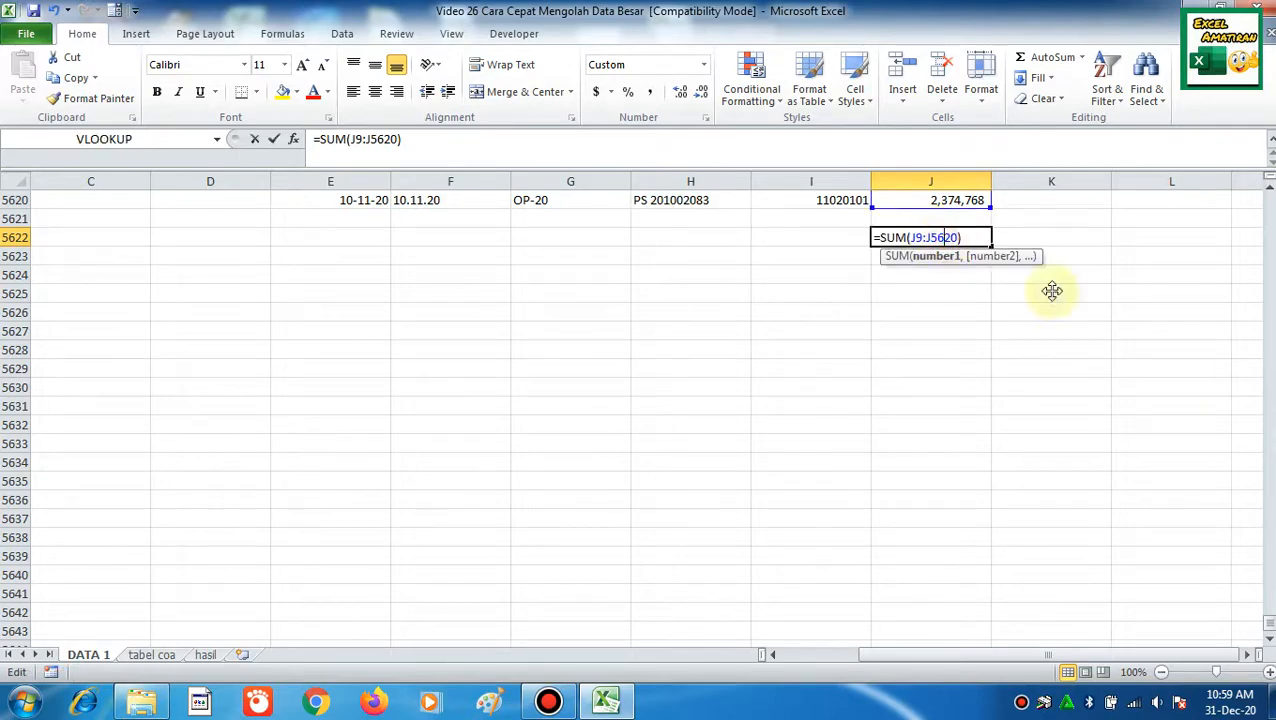
pyautogui.moveTo(1266, 618); pyautogui.dragTo(1188, 245)
pyautogui.press('Escape')
pyautogui.scroll(-1, 970, 560)
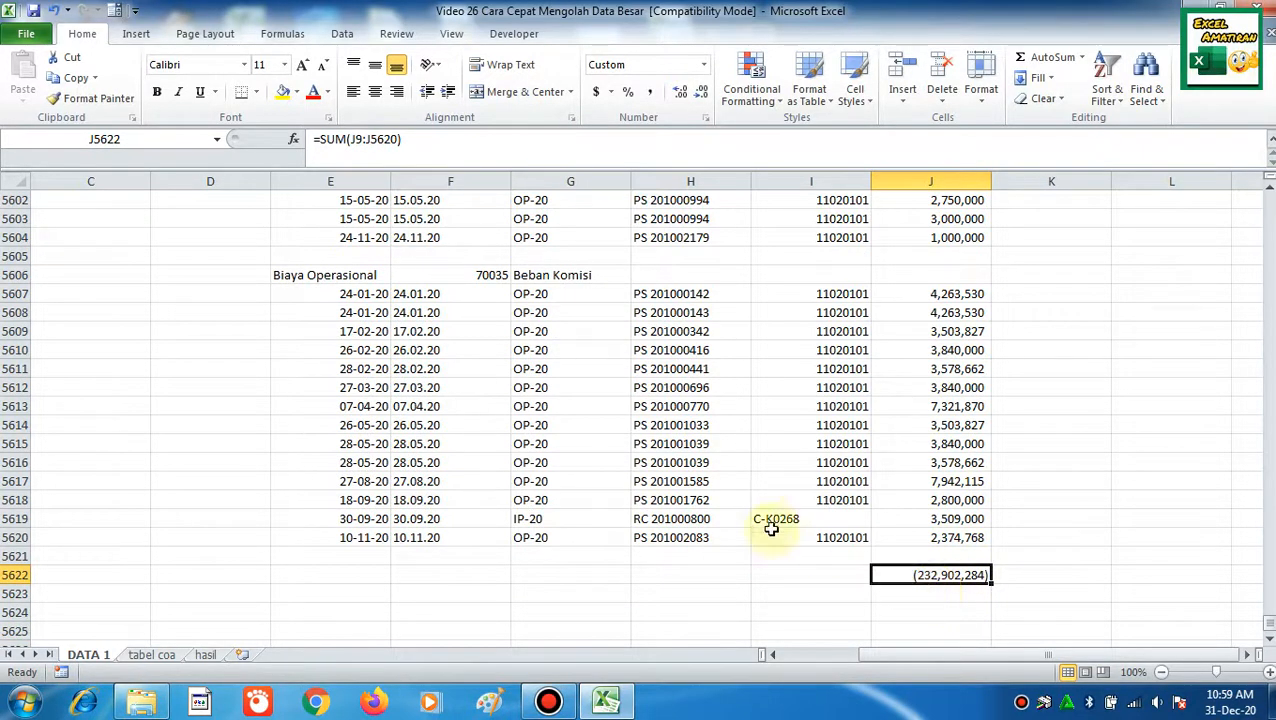
pyautogui.click(1022, 455)
pyautogui.hotkey('ctrl', 'Home')
pyautogui.press('Left')
pyautogui.press('Left')
pyautogui.press('Left')
pyautogui.press('Left')
pyautogui.press('Left')
pyautogui.press('Left')
pyautogui.press('Left')
pyautogui.press('Left')
pyautogui.press('Left')
pyautogui.press('Left')
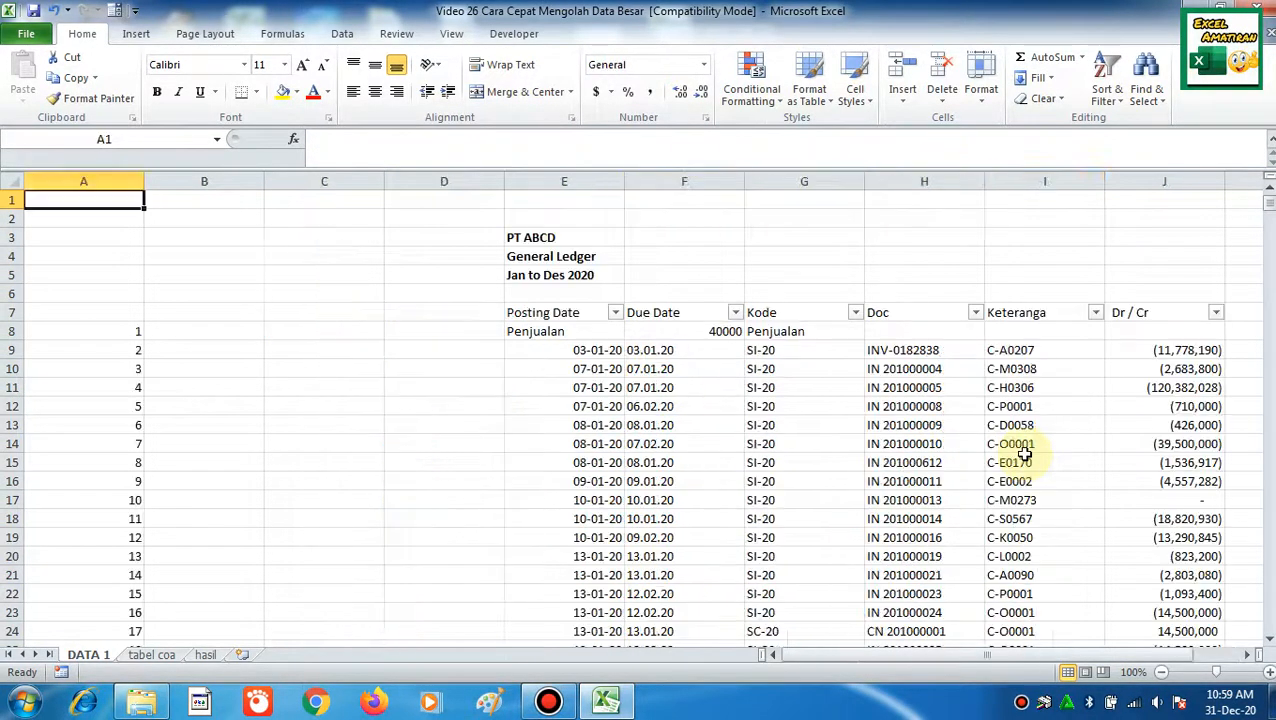
pyautogui.click(128, 333)
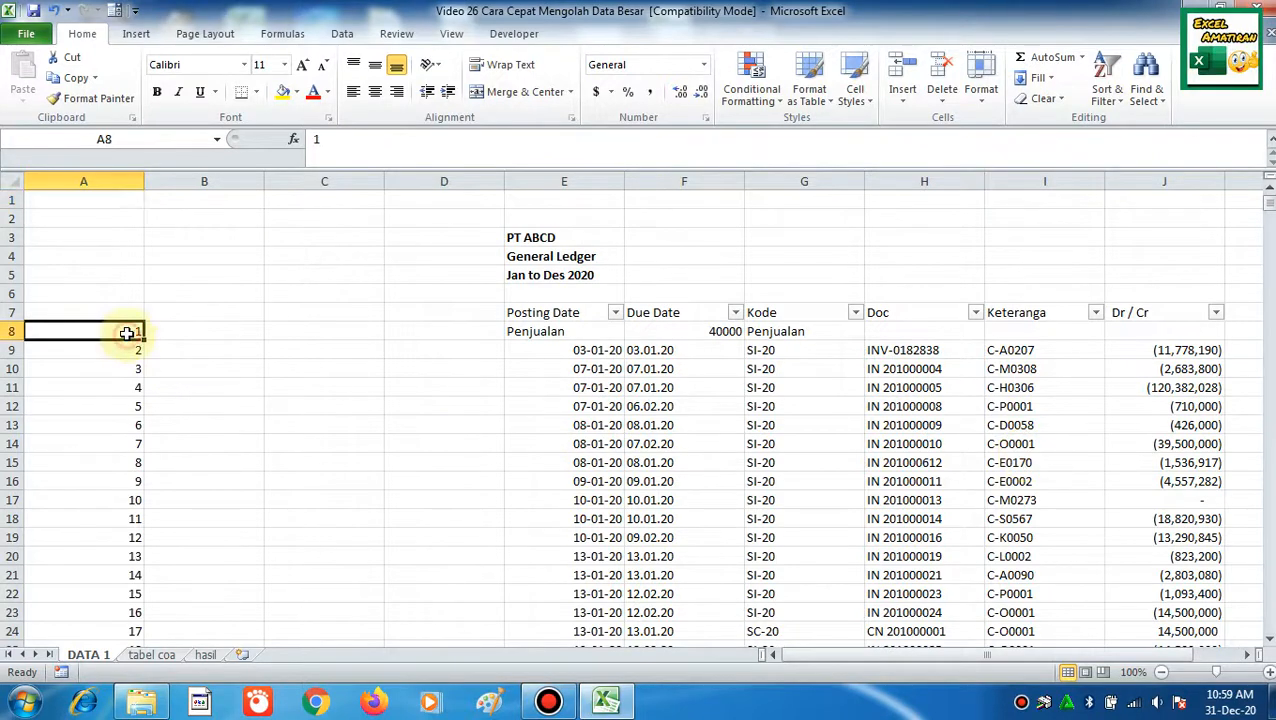
pyautogui.hotkey('shift', 'Right')
pyautogui.hotkey('shift', 'Right')
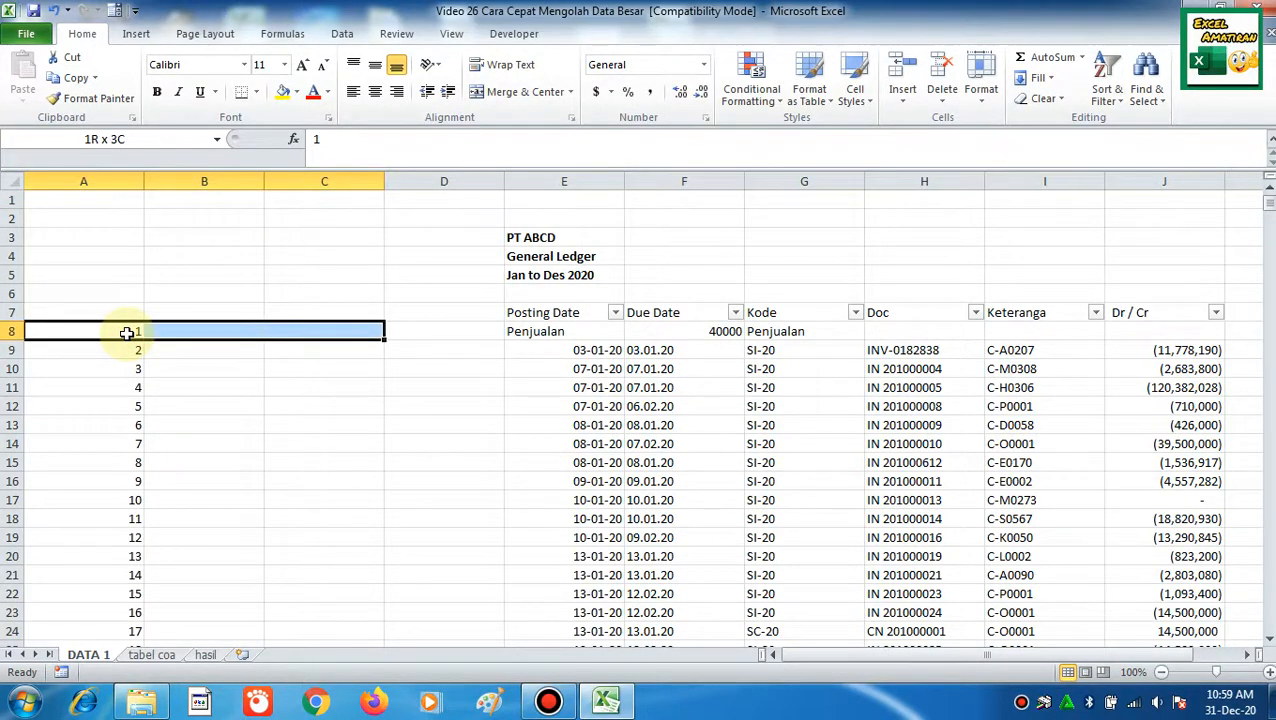
pyautogui.hotkey('shift', 'Right')
pyautogui.hotkey('shift', 'Right')
pyautogui.hotkey('shift', 'Right')
pyautogui.hotkey('shift', 'Right')
pyautogui.hotkey('shift', 'Right')
pyautogui.hotkey('shift', 'Right')
pyautogui.hotkey('shift', 'Right')
pyautogui.hotkey('shift', 'Right')
pyautogui.hotkey('shift', 'Right')
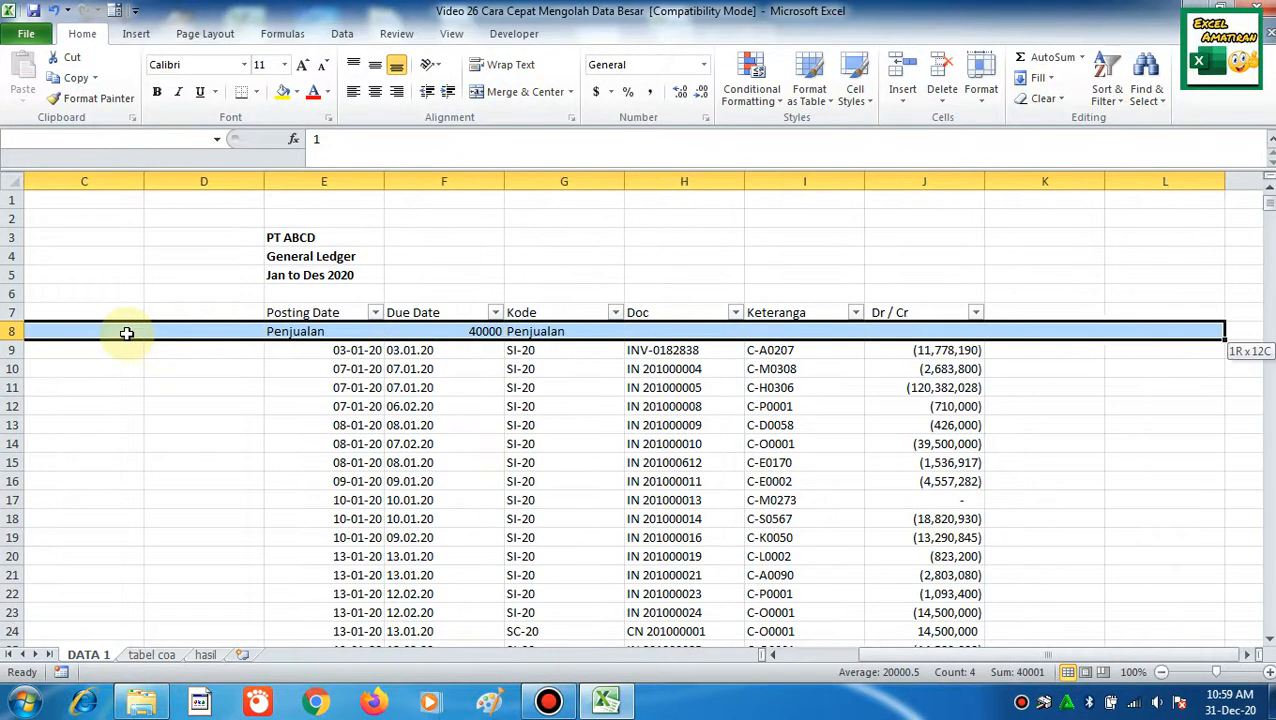
pyautogui.hotkey('shift', 'Left')
pyautogui.hotkey('shift', 'Left')
pyautogui.hotkey('shift', 'Left')
pyautogui.hotkey('shift', 'Right')
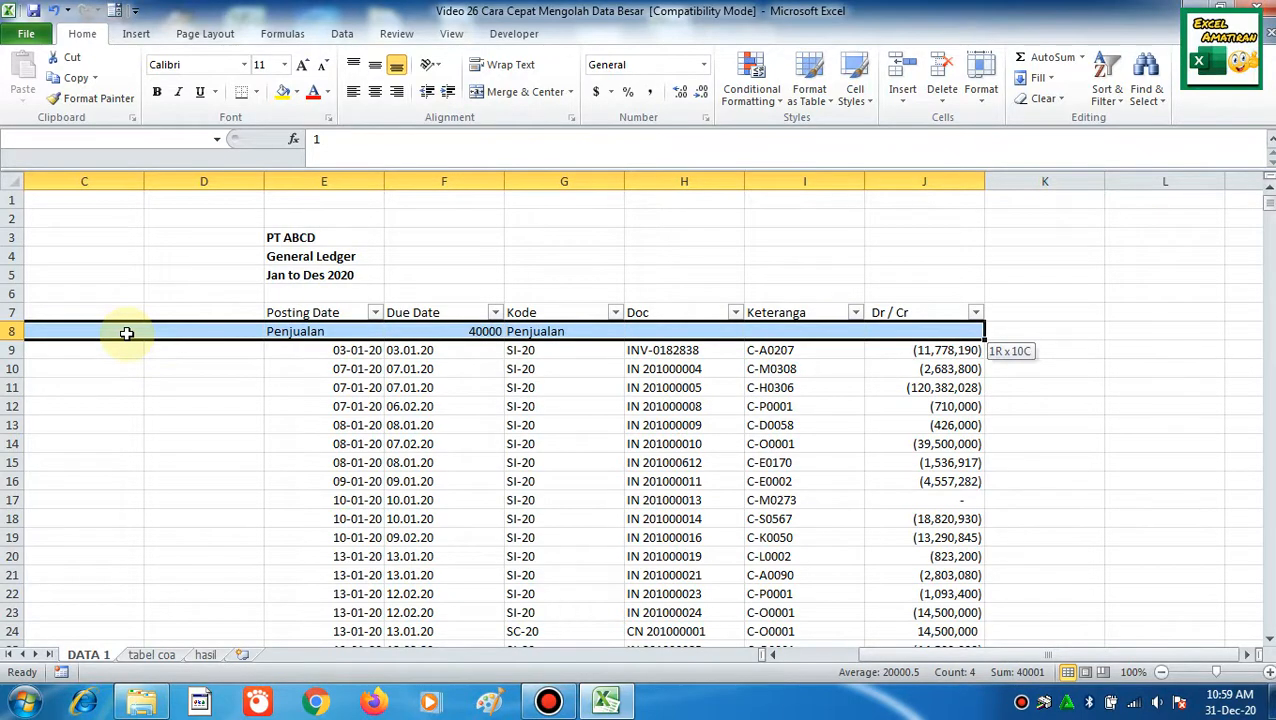
pyautogui.hotkey('ctrl', 'shift', 'Down')
pyautogui.hotkey('ctrl', 'Home')
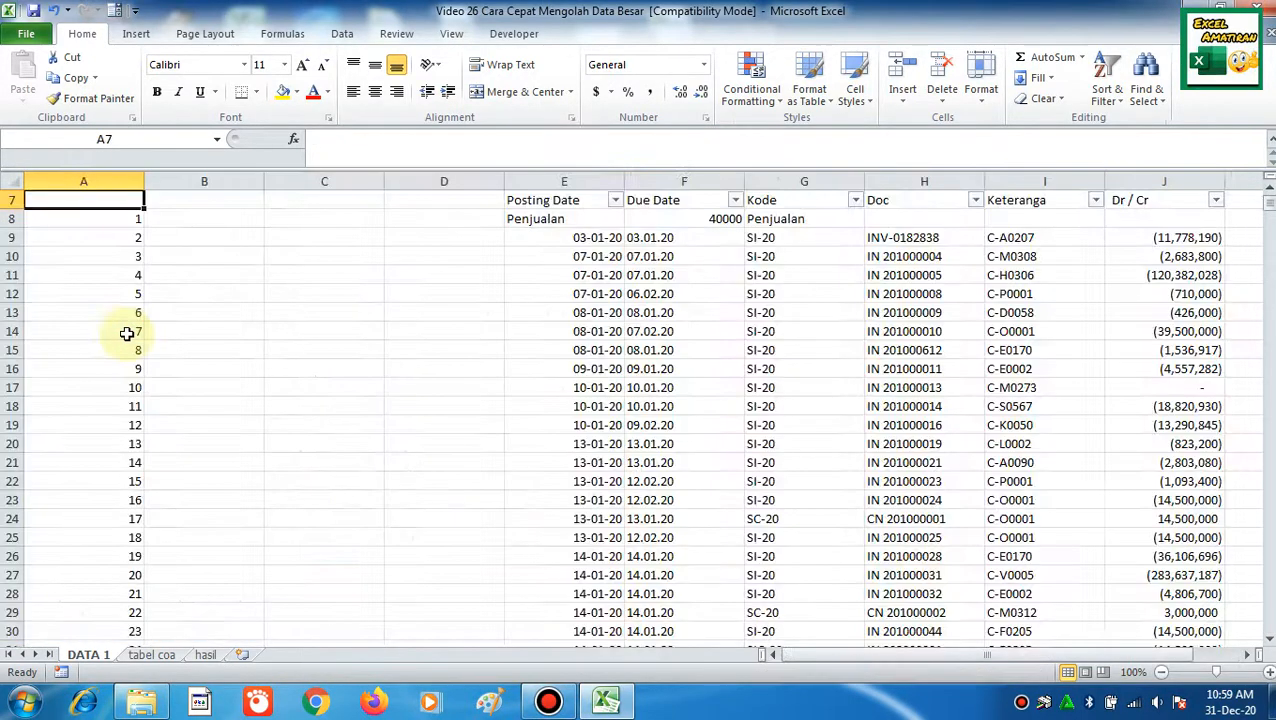
pyautogui.press('Down')
pyautogui.press('Up')
pyautogui.press('Down')
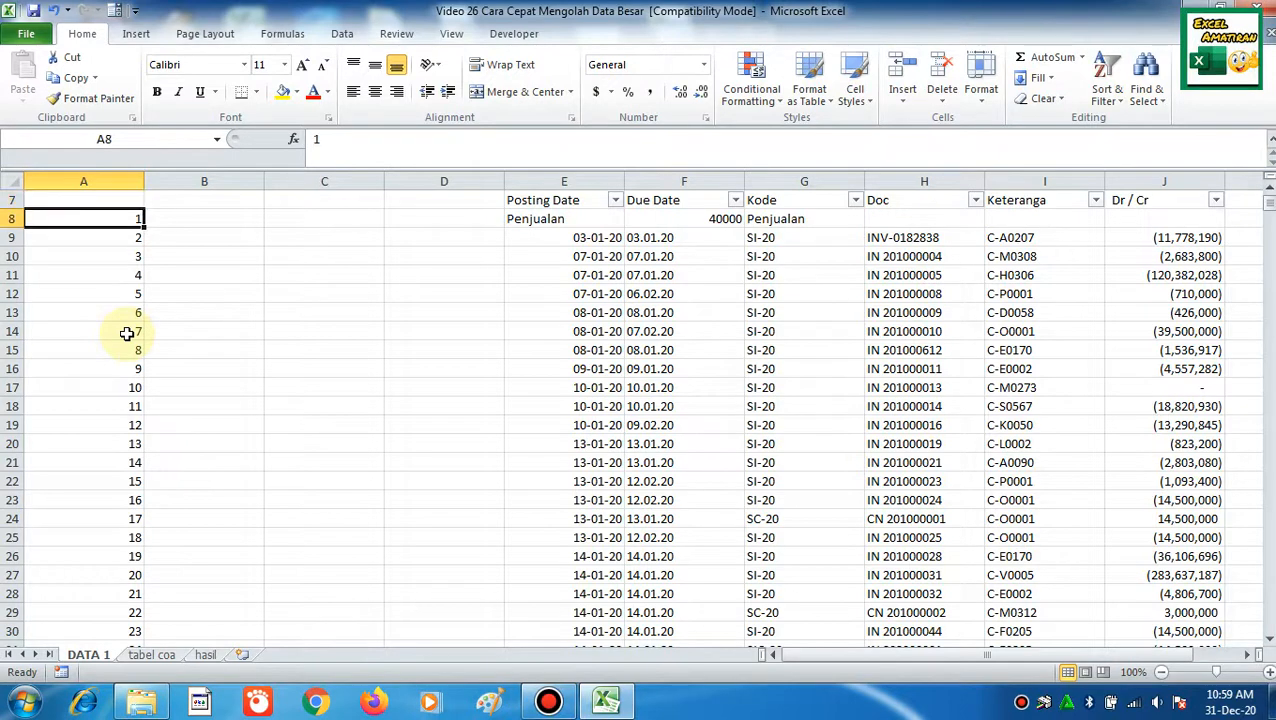
# - Select the whole ledger range A8:J5620, from the first numbering cell to the last Dr / Cr amount
pyautogui.hotkey('shift', 'Right')
pyautogui.hotkey('shift', 'Right')
pyautogui.hotkey('shift', 'Right')
pyautogui.hotkey('shift', 'Right')
pyautogui.hotkey('shift', 'Right')
pyautogui.hotkey('shift', 'Right')
pyautogui.hotkey('shift', 'Right')
pyautogui.hotkey('shift', 'Right')
pyautogui.hotkey('shift', 'Right')
pyautogui.hotkey('shift', 'Right')
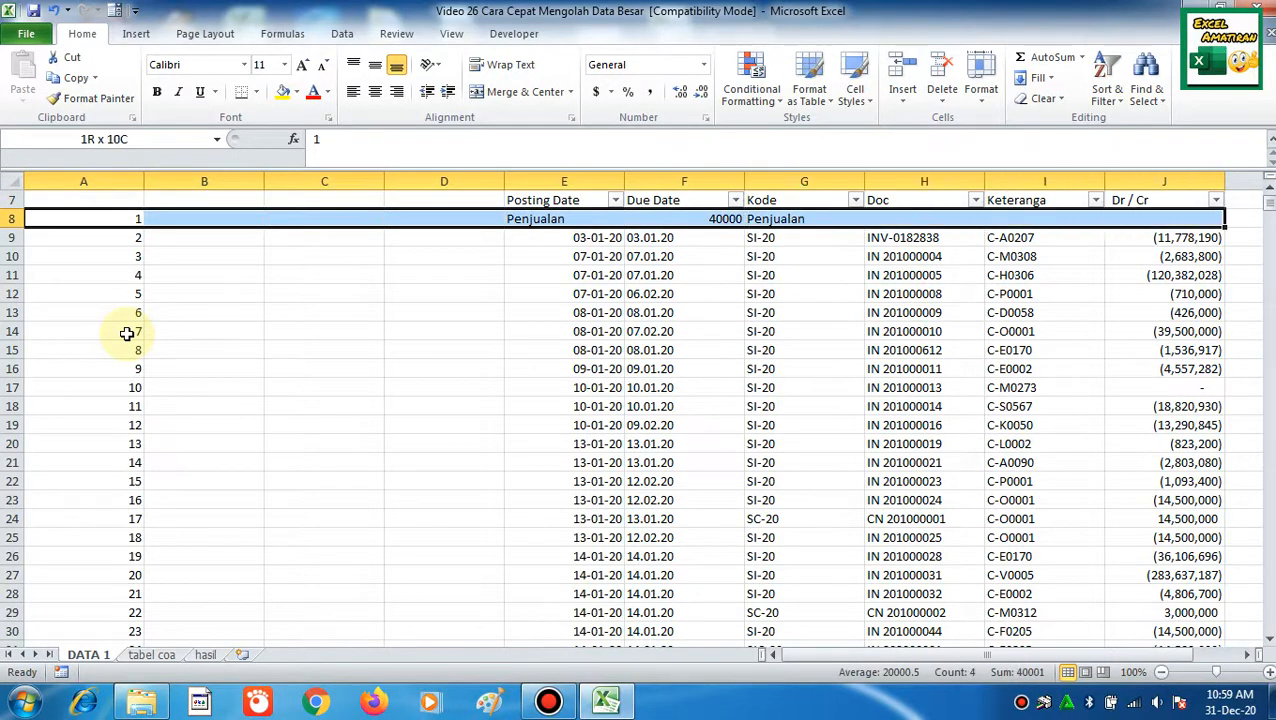
pyautogui.hotkey('shift', 'Left')
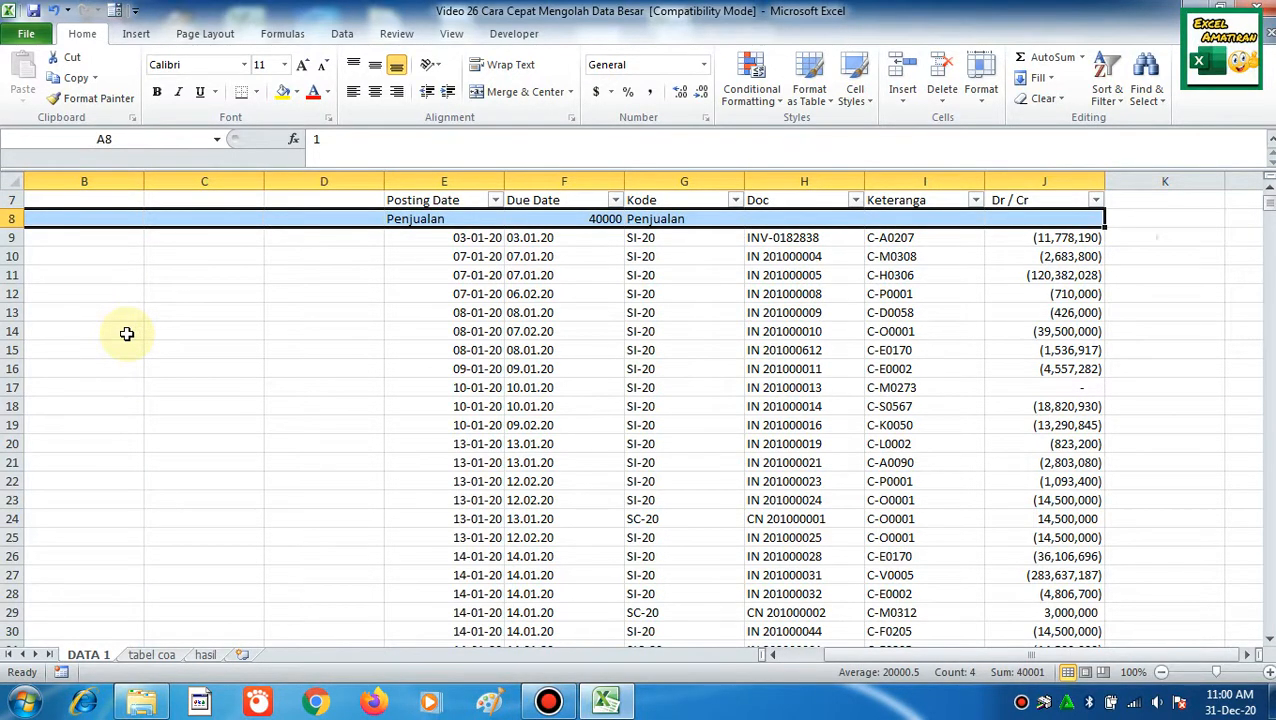
pyautogui.hotkey('ctrl', 'shift', 'End')
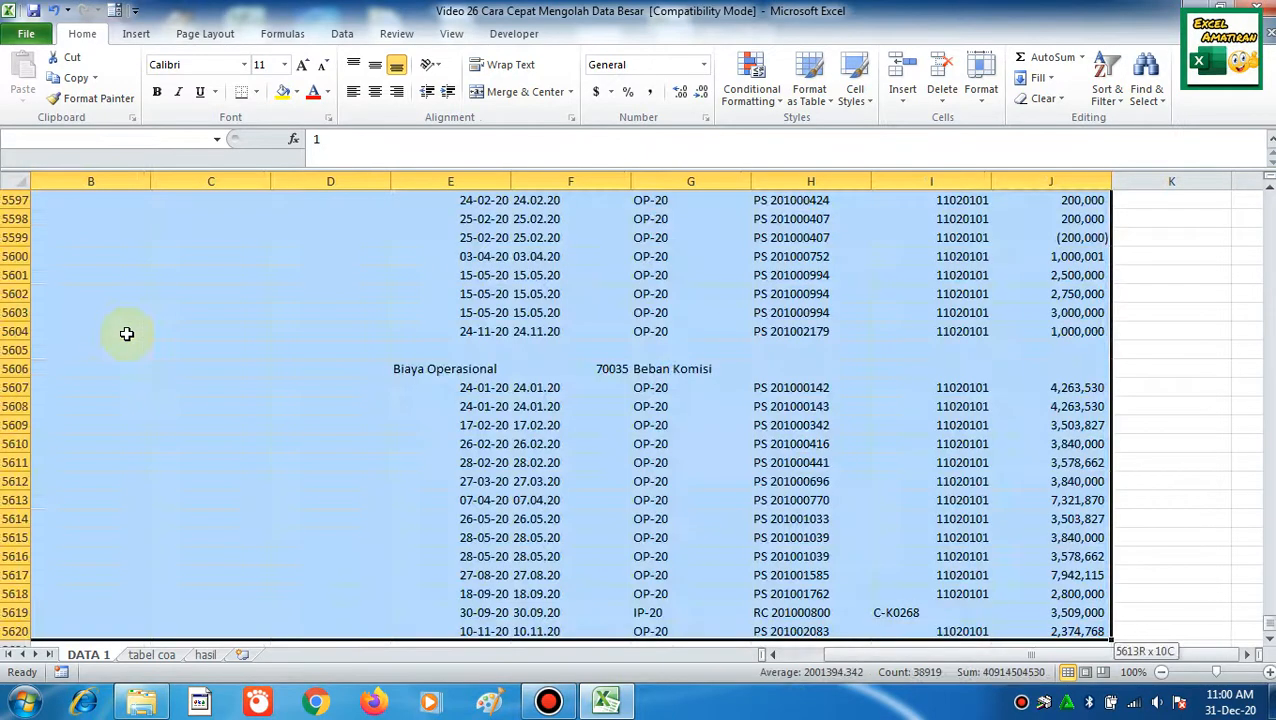
pyautogui.moveTo(1268, 630); pyautogui.dragTo(1219, 177)
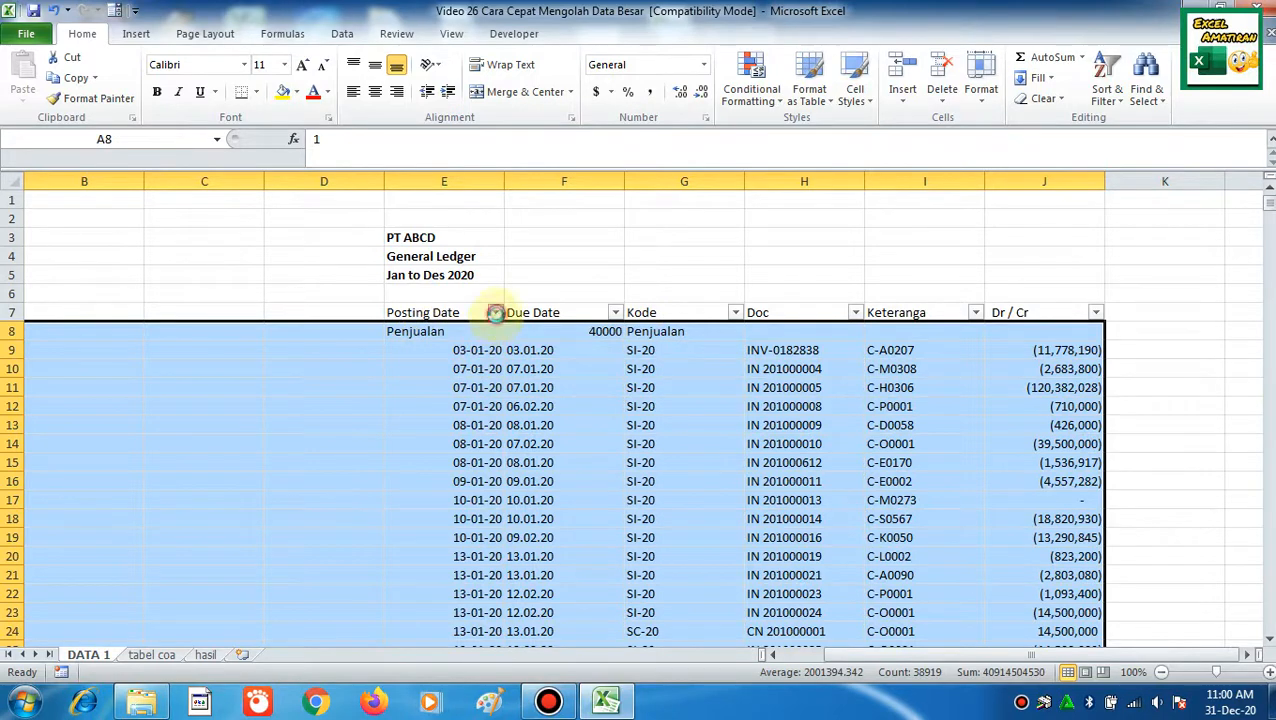
# - Check which months and text entries the Posting Date filter list contains, without applying a filter
pyautogui.click(495, 312)
pyautogui.moveTo(472, 490); pyautogui.dragTo(471, 600)
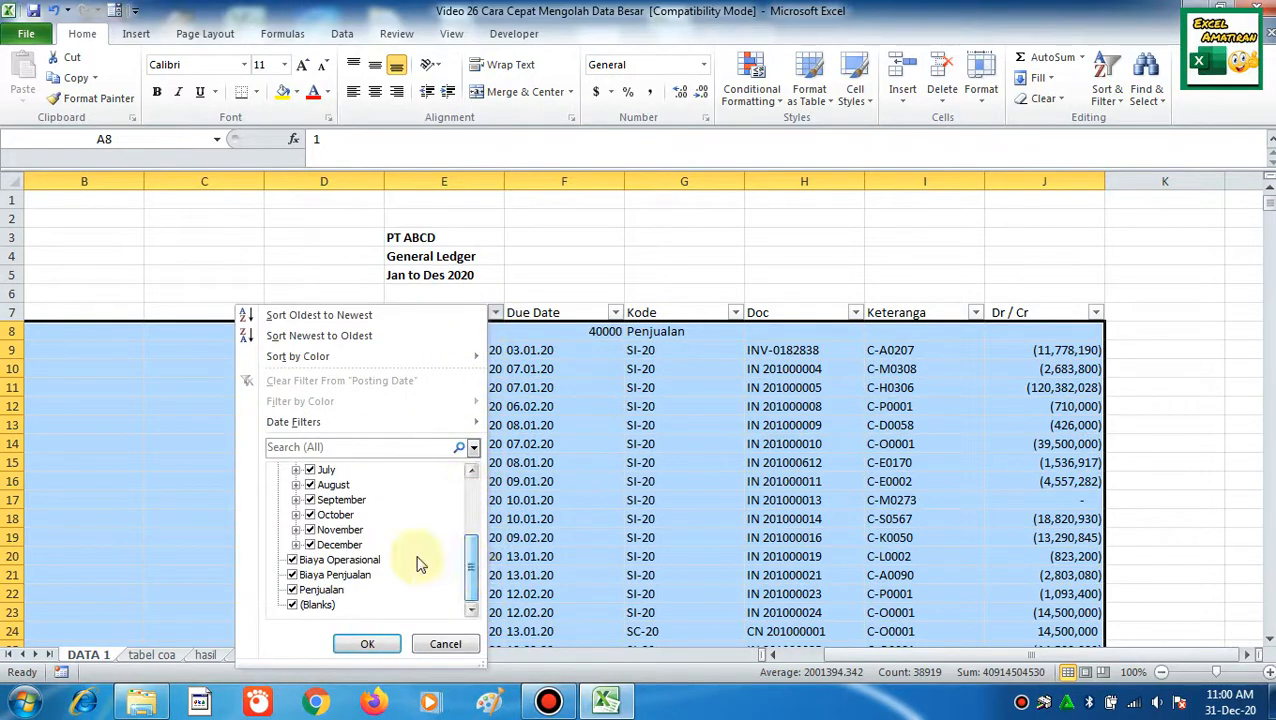
pyautogui.press('Escape')
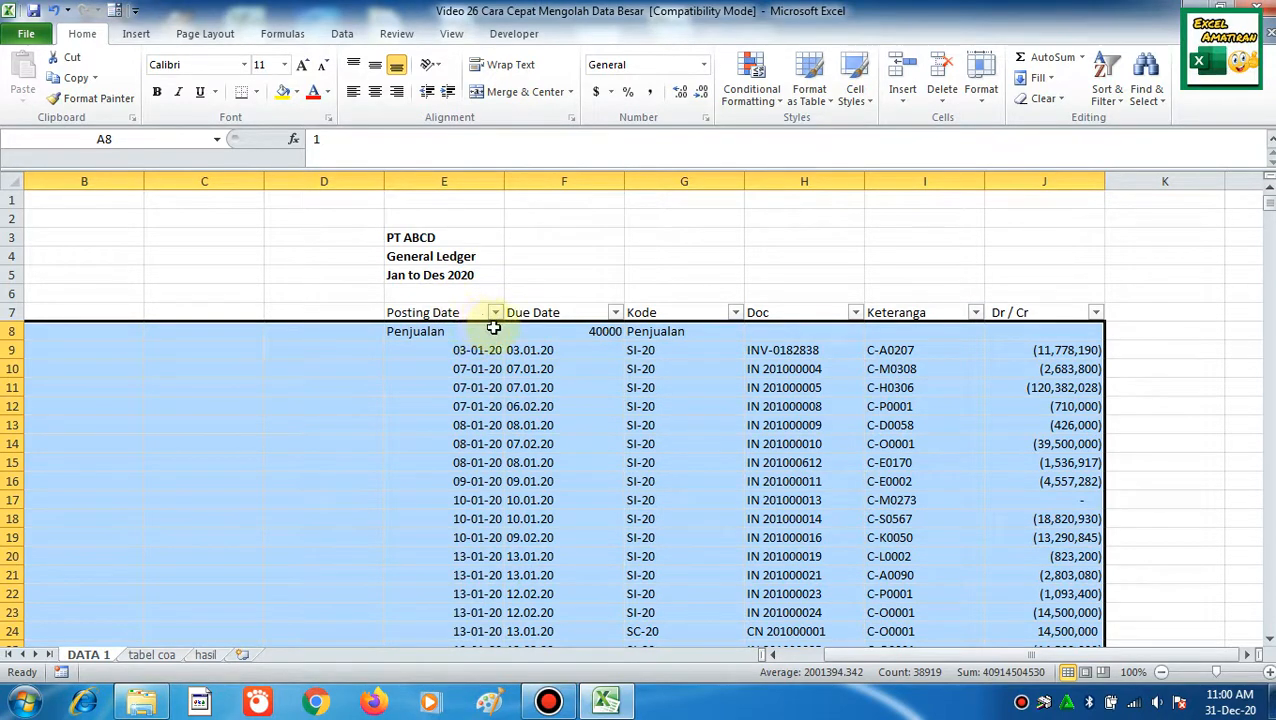
# - Sort the selected ledger rows by the values in column E, oldest to newest
pyautogui.click(342, 33)
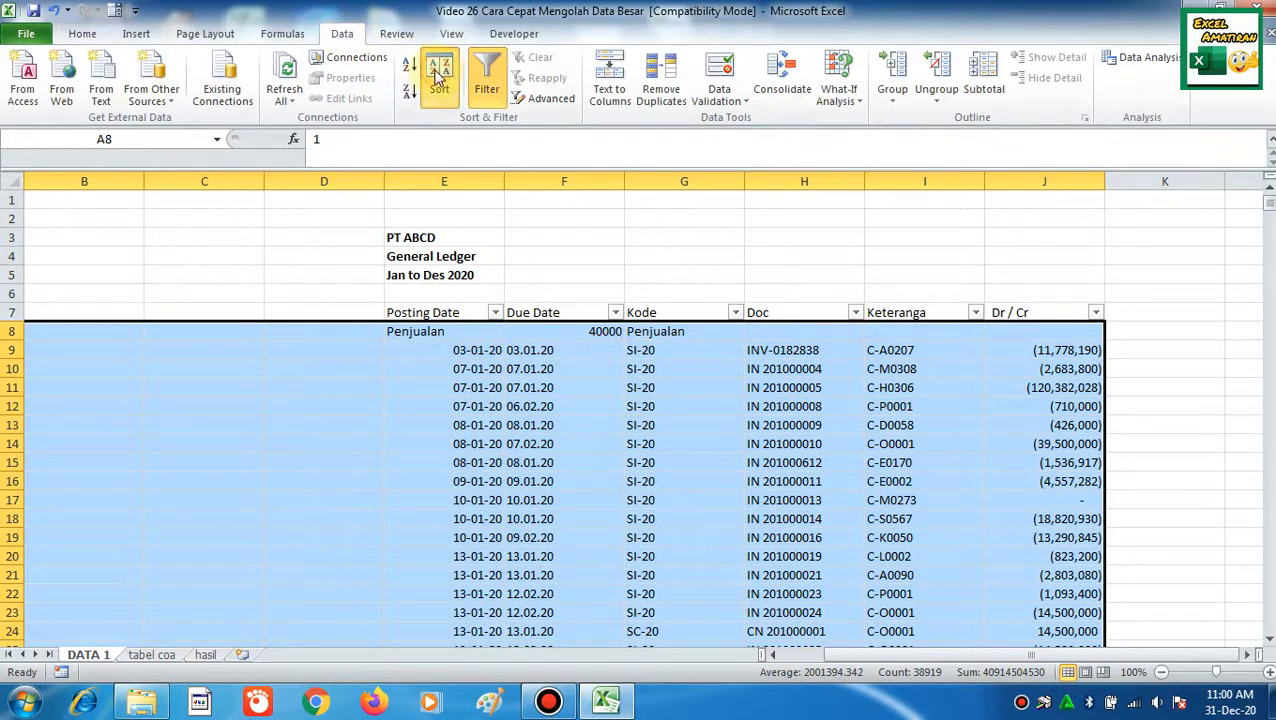
pyautogui.click(439, 77)
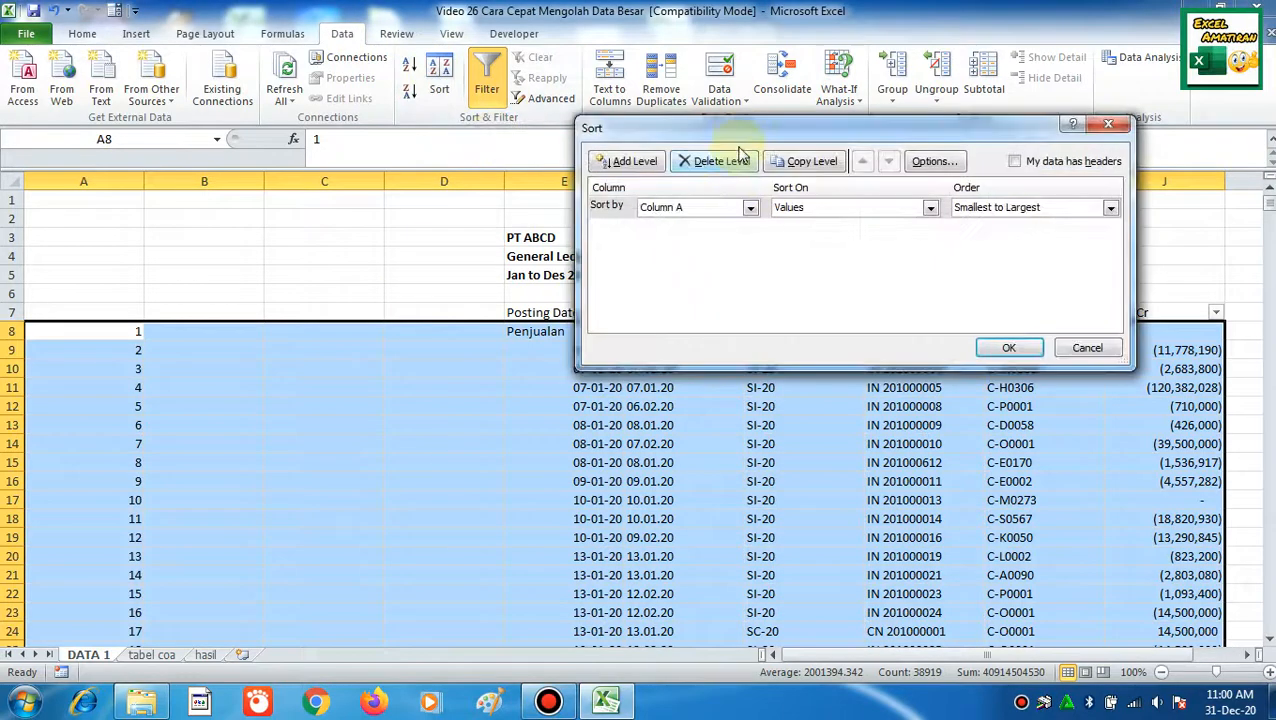
pyautogui.moveTo(722, 128); pyautogui.dragTo(773, 113)
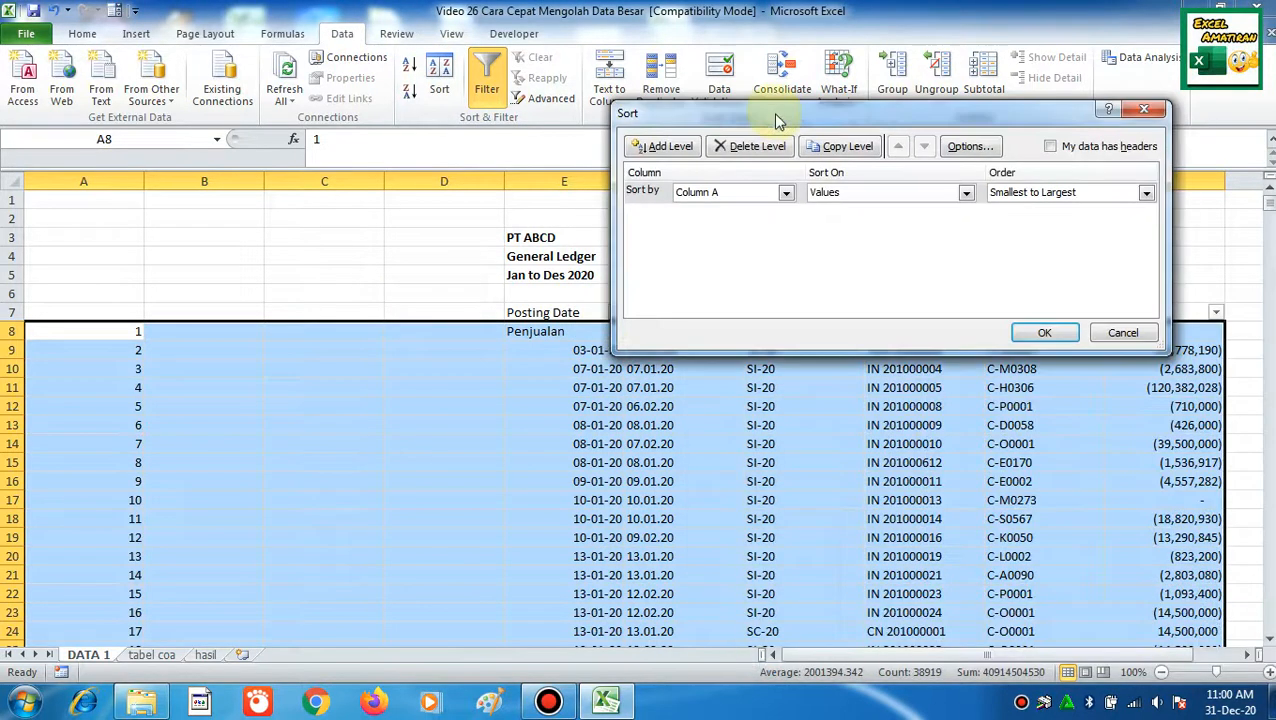
pyautogui.click(772, 191)
pyautogui.click(768, 258)
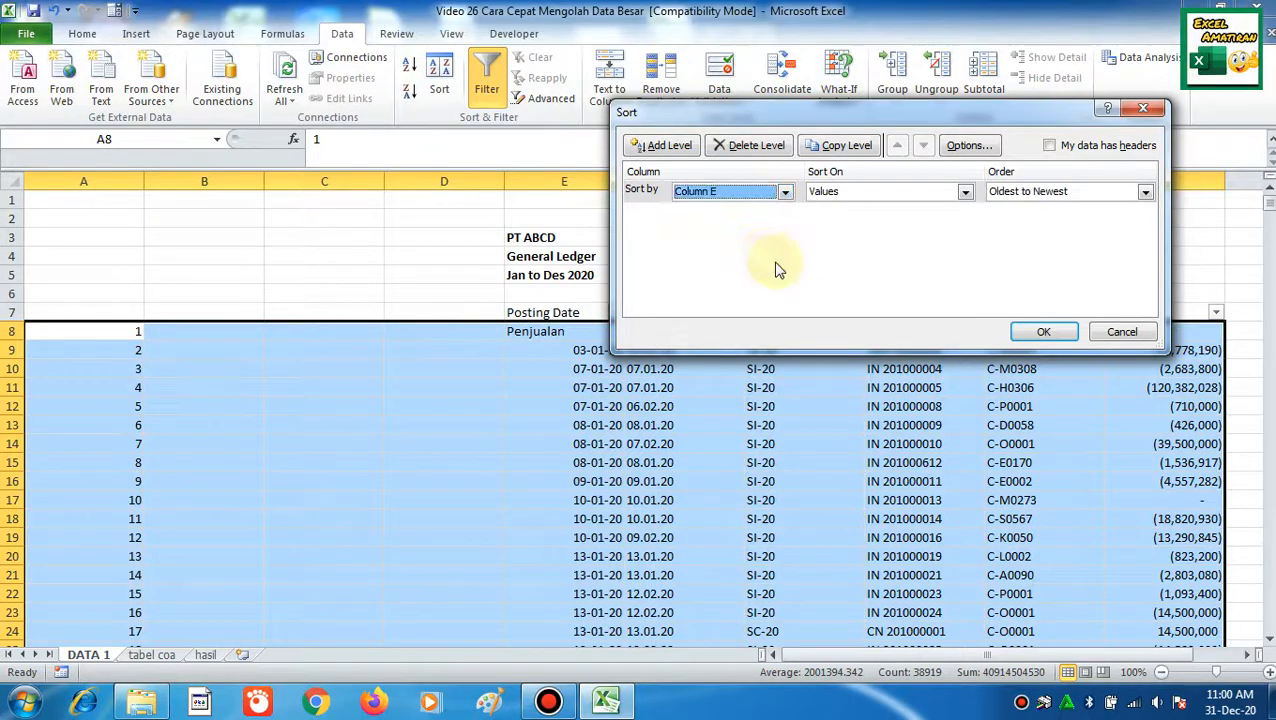
pyautogui.click(1043, 332)
pyautogui.click(563, 331)
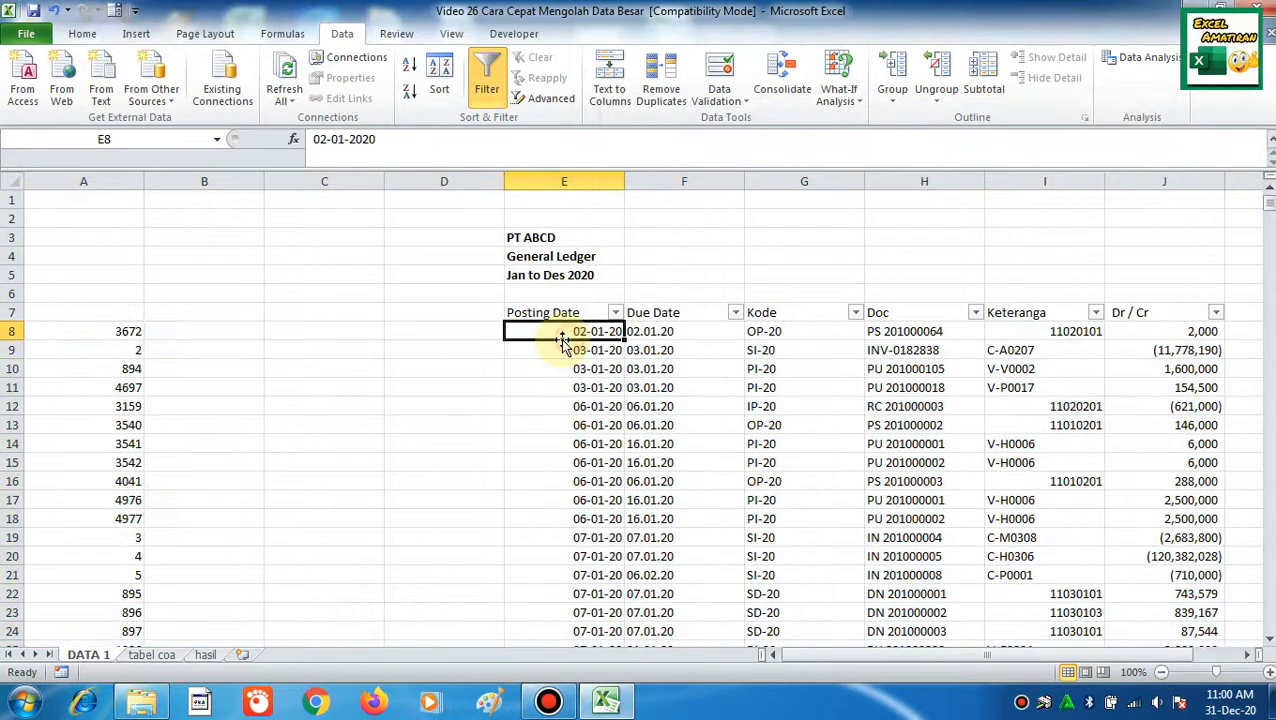
# - Cut the account heading block E5538:G5579 that sits below the last dated ledger entry
pyautogui.hotkey('ctrl', 'Down')
pyautogui.scroll(12, 565, 338)
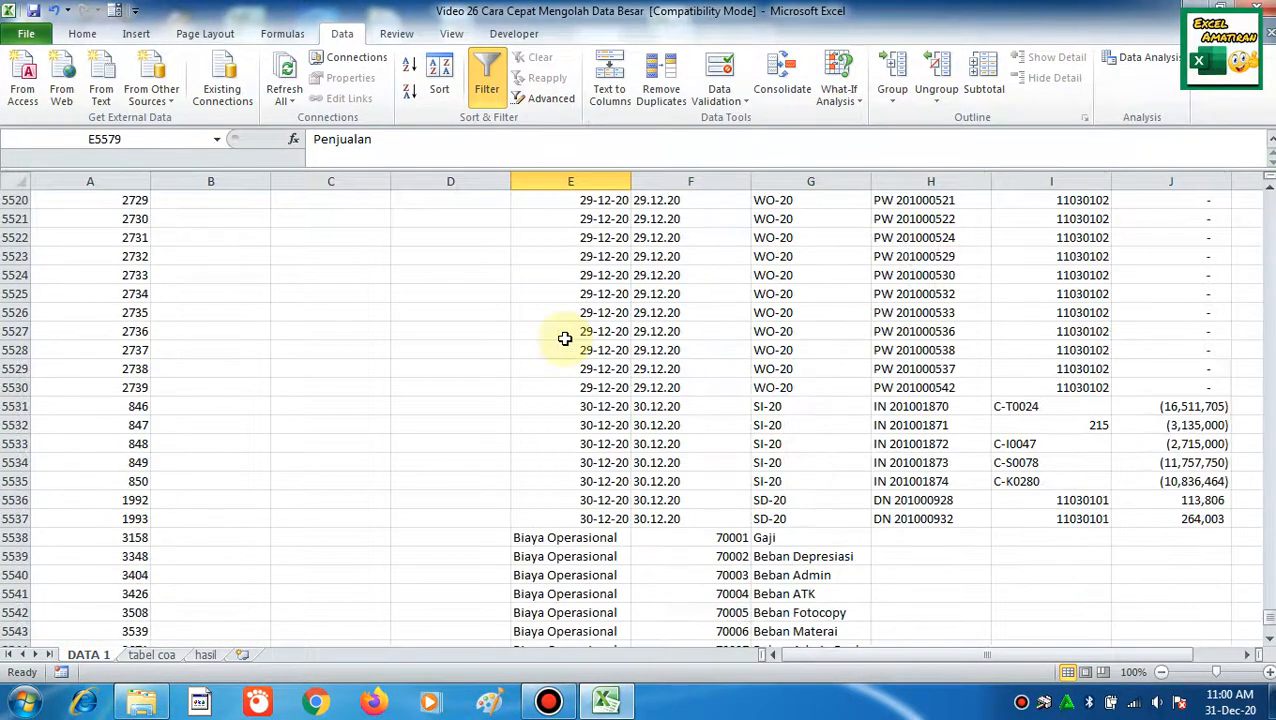
pyautogui.click(595, 537)
pyautogui.hotkey('shift', 'Right')
pyautogui.hotkey('shift', 'Right')
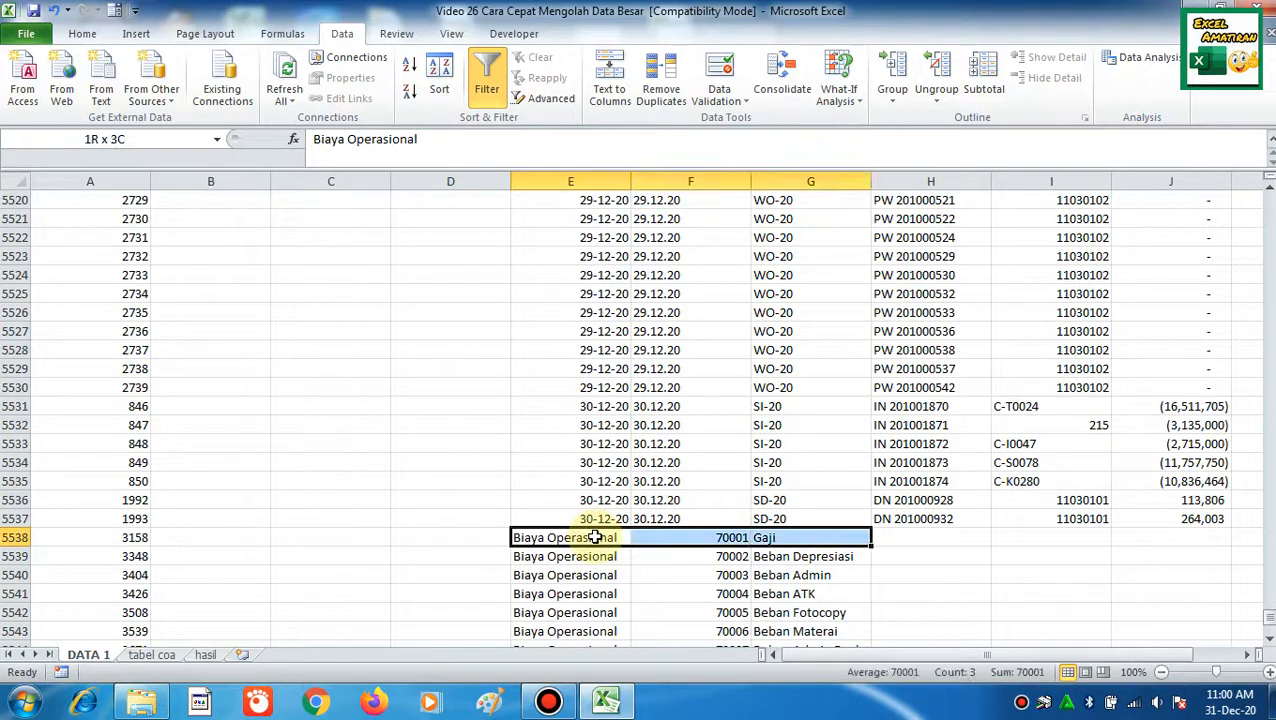
pyautogui.scroll(-4, 664, 521)
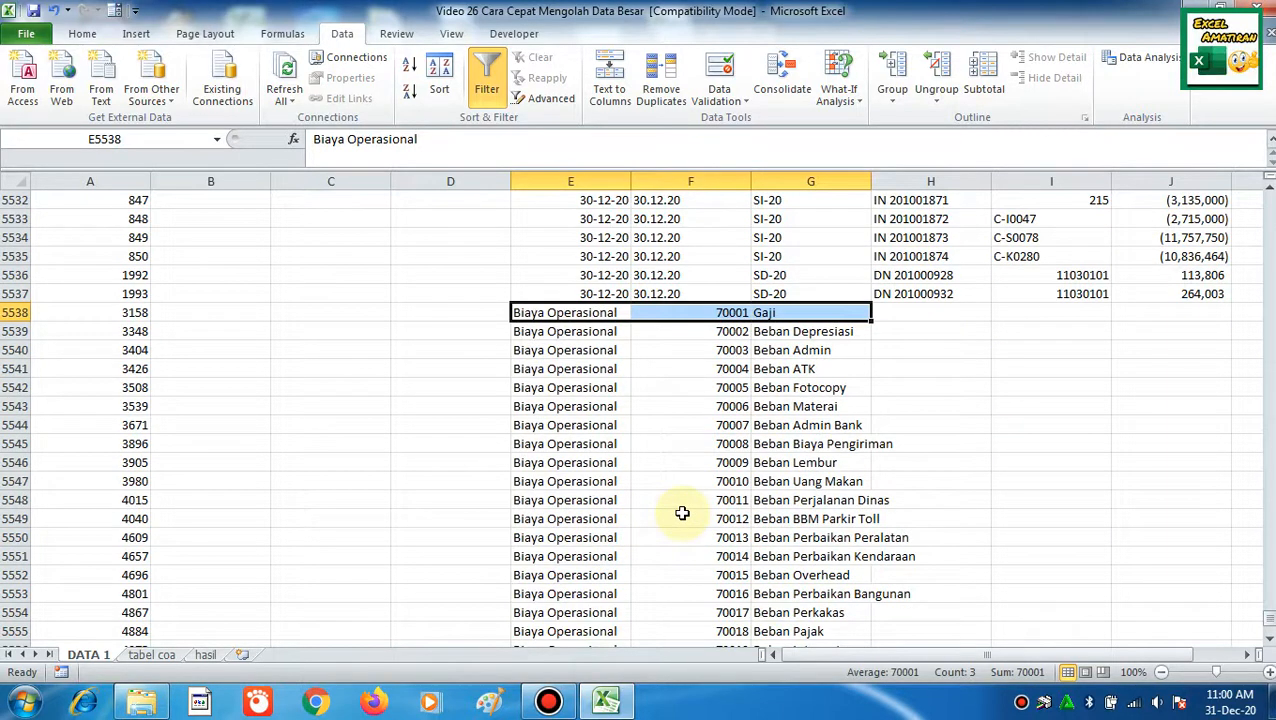
pyautogui.hotkey('ctrl', 'shift', 'Down')
pyautogui.press('Up')
pyautogui.press('Down')
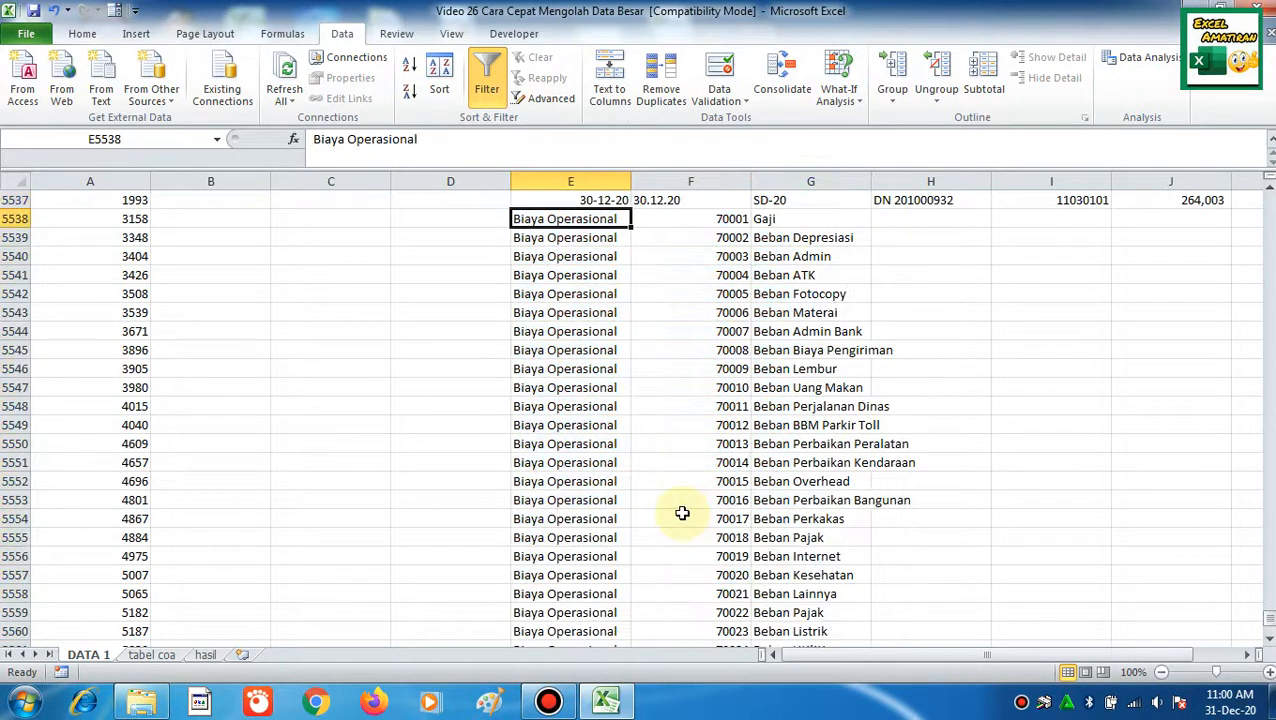
pyautogui.hotkey('shift', 'Right')
pyautogui.hotkey('shift', 'Right')
pyautogui.hotkey('ctrl', 'shift', 'Down')
pyautogui.hotkey('ctrl', 'c')
# - Paste the cut account headings into columns B to D, starting at B5538
pyautogui.hotkey('ctrl', 'BackSpace')
pyautogui.press('Left')
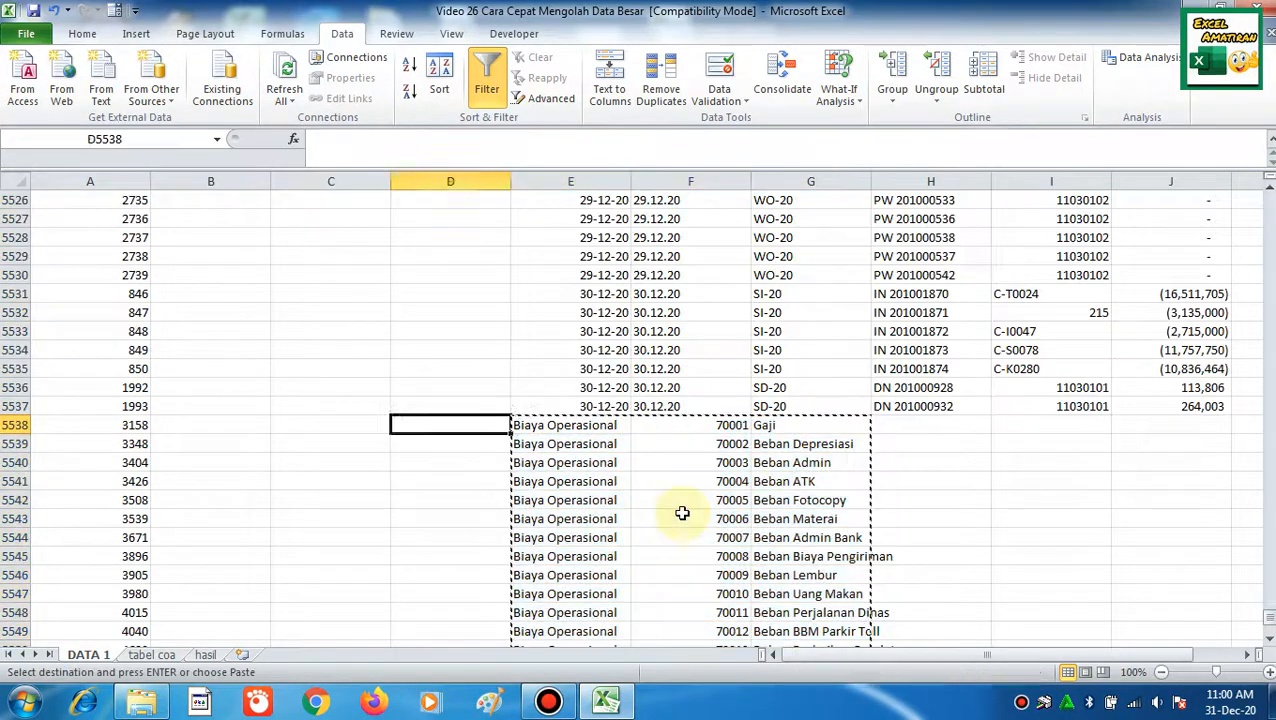
pyautogui.press('Left')
pyautogui.press('Left')
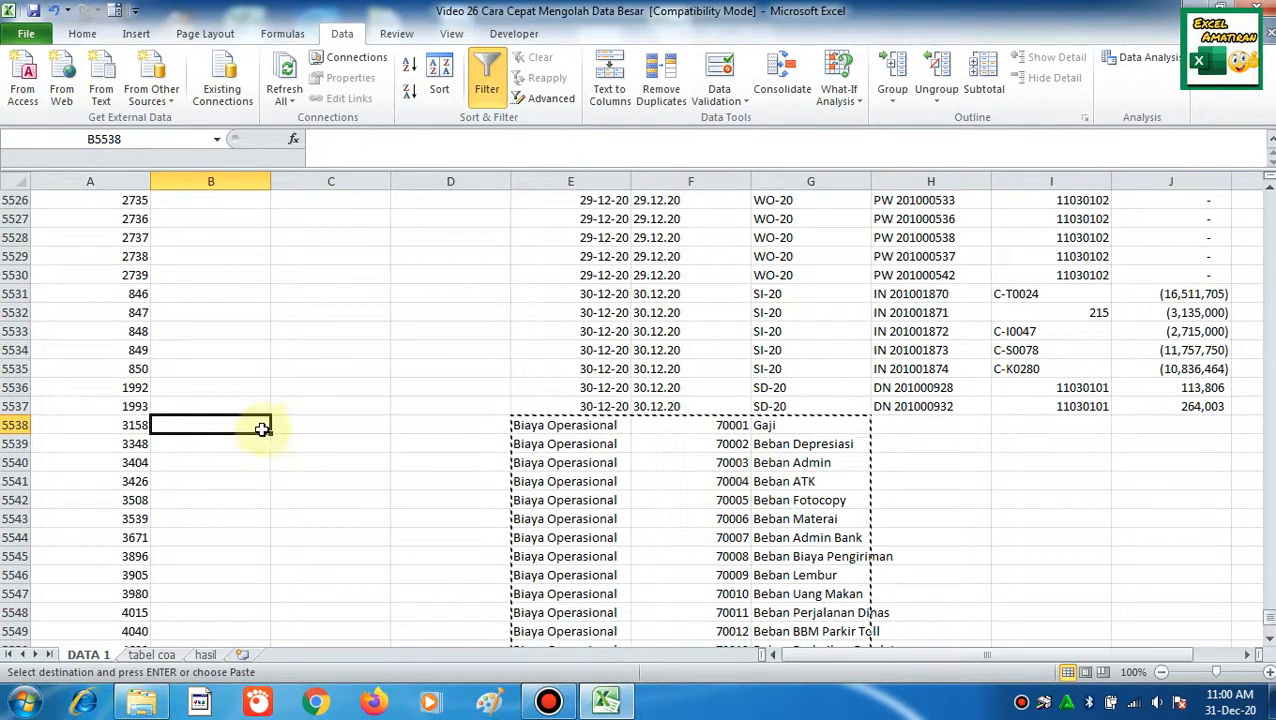
pyautogui.hotkey('ctrl', 'v')
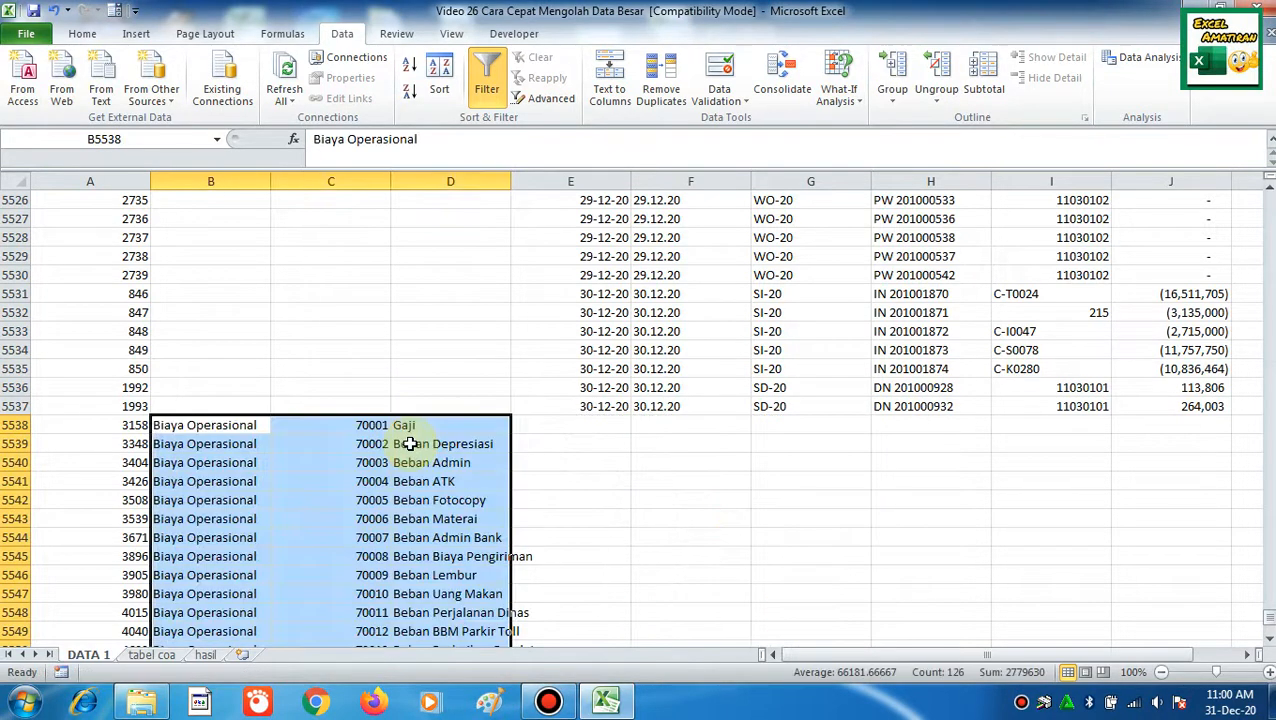
# - Select the full ledger range A8:J5620, including the relocated account headings in columns B to D
pyautogui.press('Left')
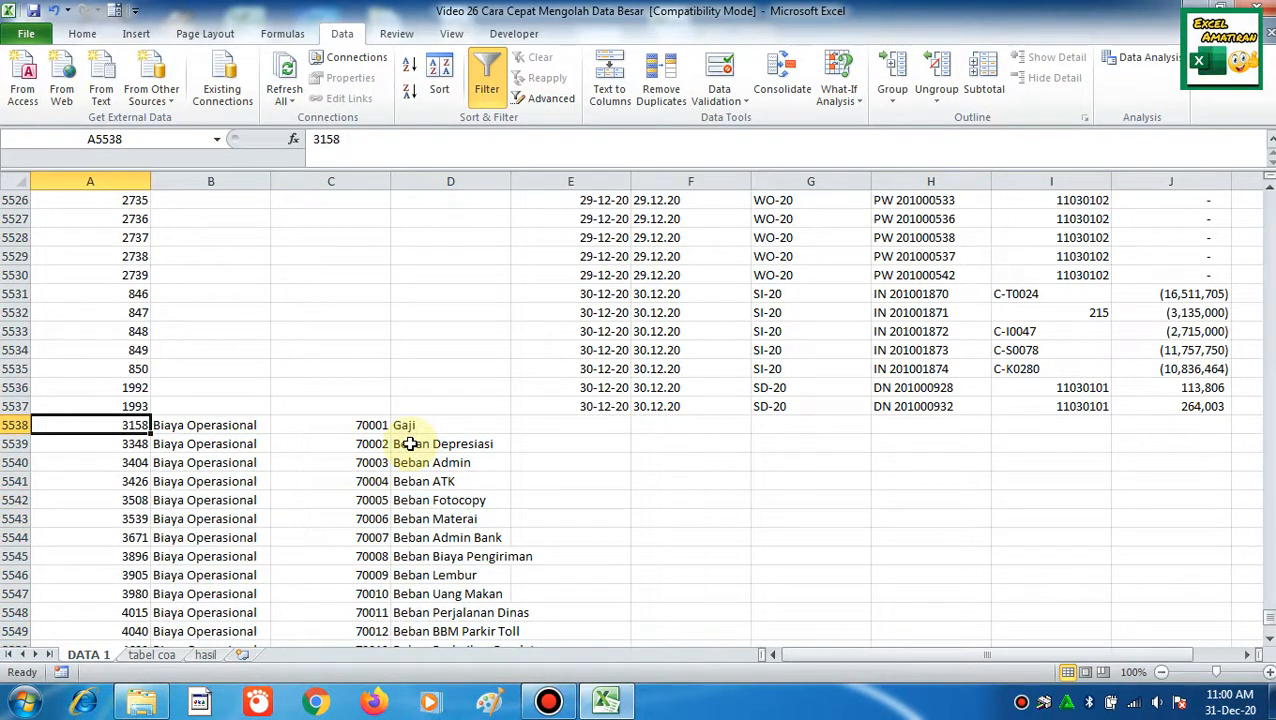
pyautogui.hotkey('ctrl', 'Up')
pyautogui.press('Down')
pyautogui.press('Down')
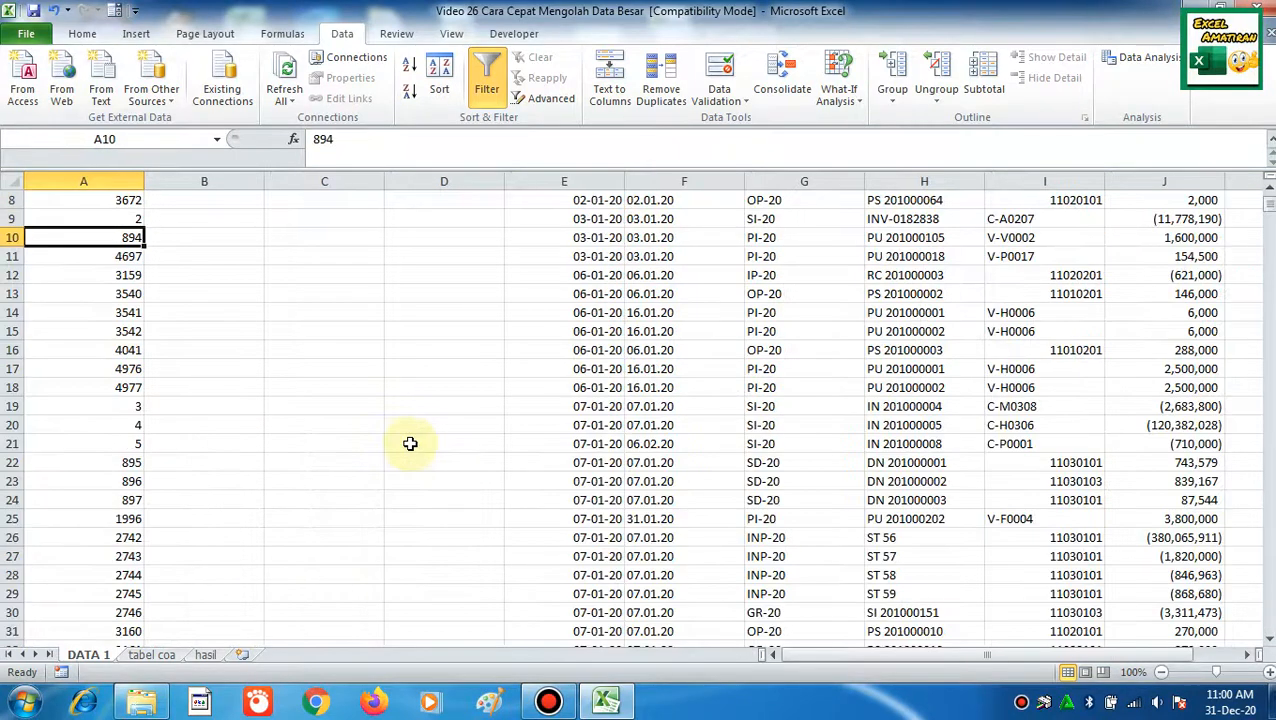
pyautogui.press('Down')
pyautogui.press('Down')
pyautogui.press('Down')
pyautogui.press('Up')
pyautogui.press('Up')
pyautogui.press('Up')
pyautogui.press('Up')
pyautogui.press('Up')
pyautogui.press('Up')
pyautogui.press('Up')
pyautogui.press('Up')
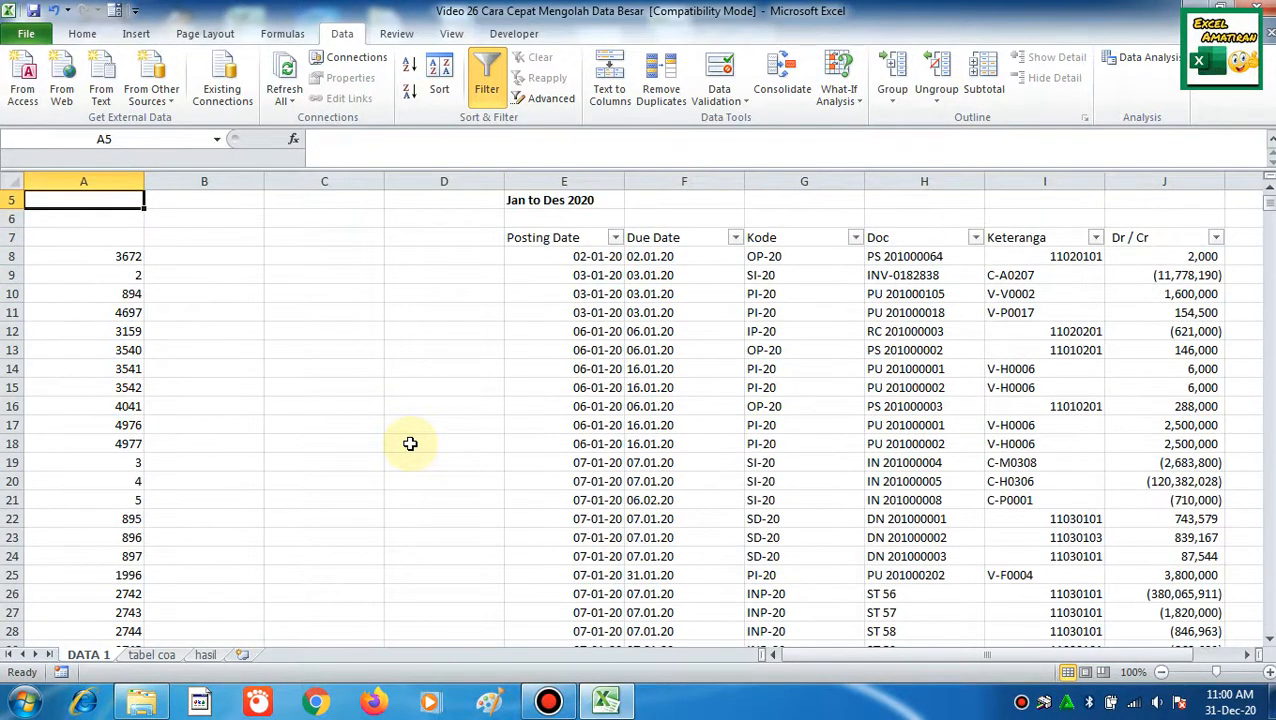
pyautogui.press('Down')
pyautogui.press('Down')
pyautogui.press('Down')
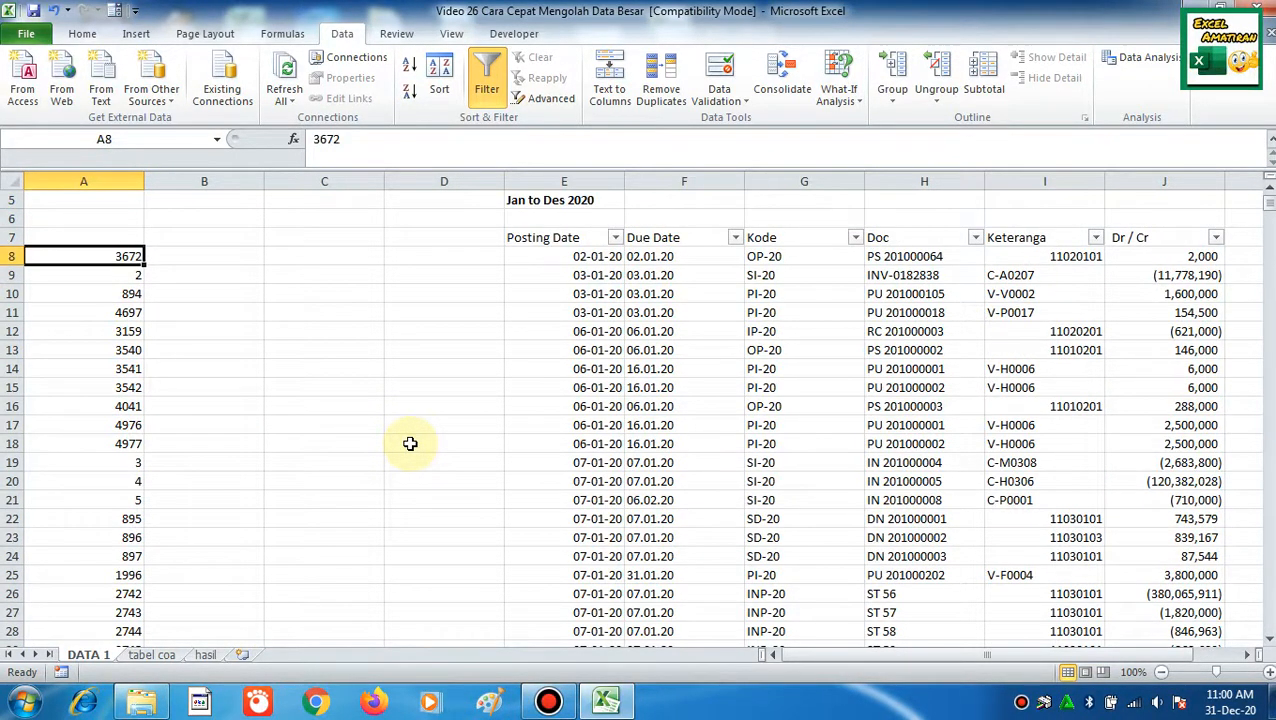
pyautogui.hotkey('ctrl', 'shift', 'Down')
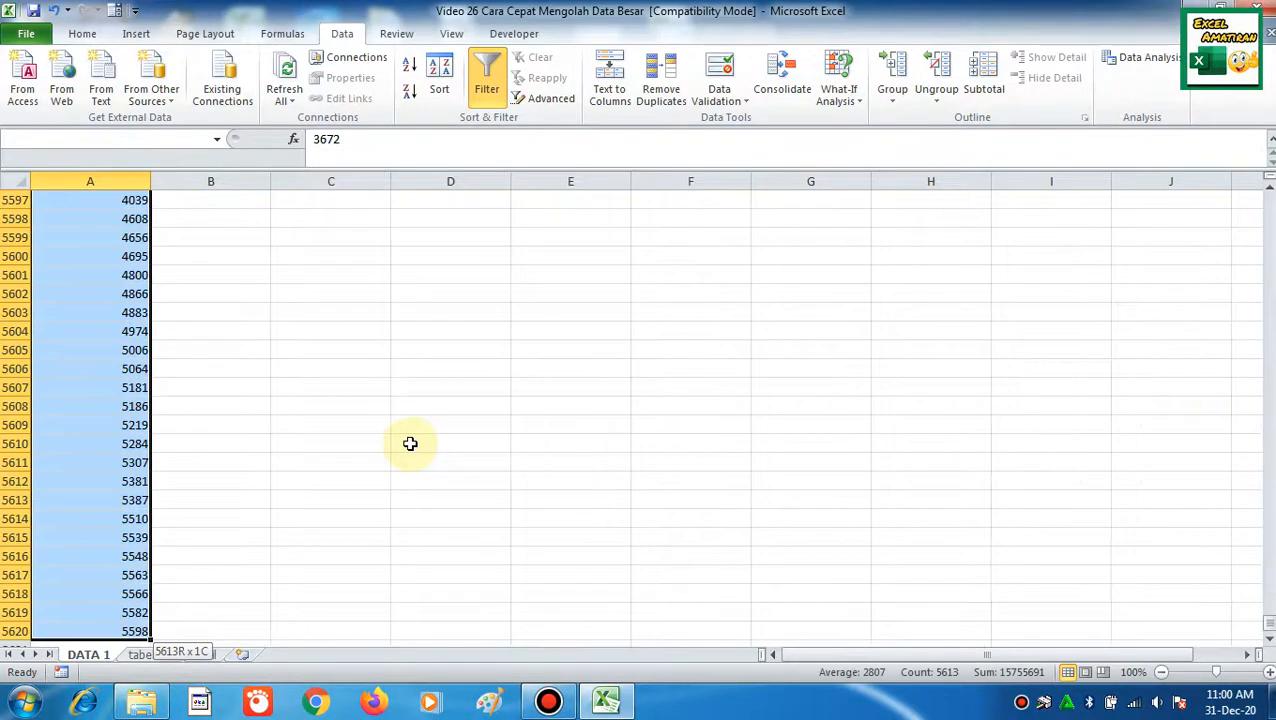
pyautogui.hotkey('shift', 'Right')
pyautogui.hotkey('shift', 'Right')
pyautogui.hotkey('shift', 'Right')
pyautogui.hotkey('shift', 'Right')
pyautogui.hotkey('shift', 'Right')
pyautogui.hotkey('shift', 'Right')
pyautogui.hotkey('shift', 'Right')
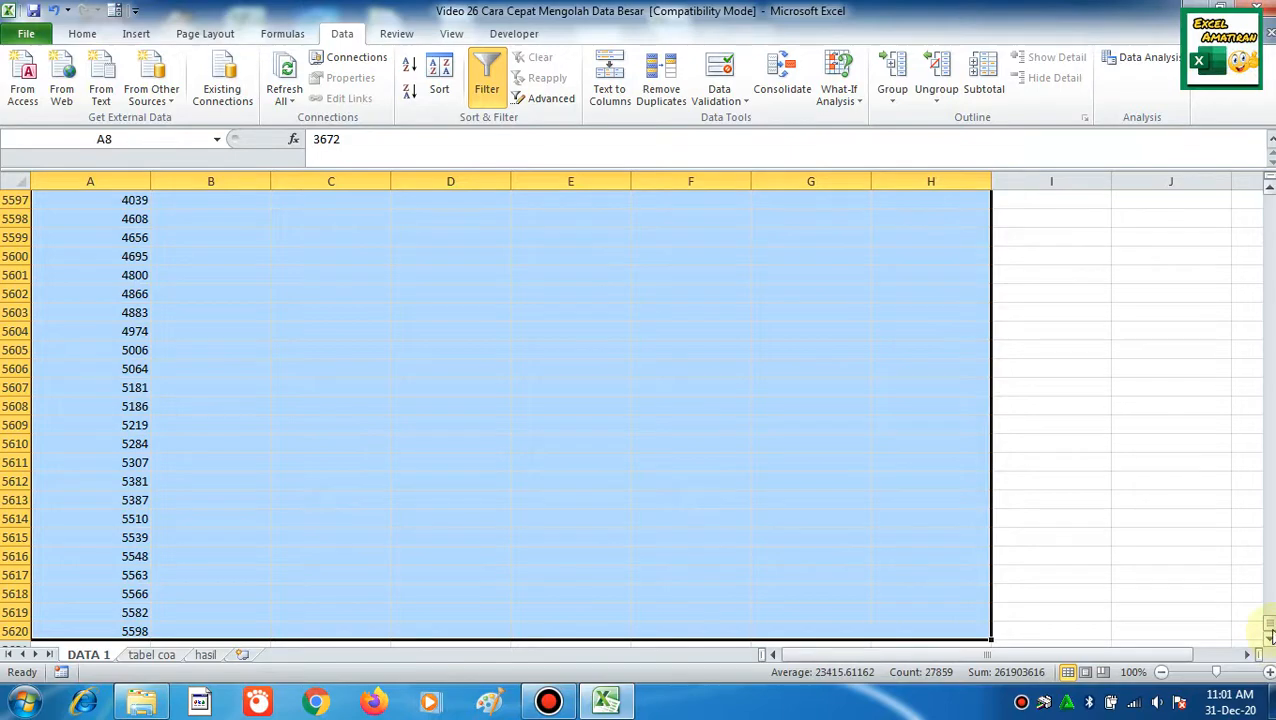
pyautogui.moveTo(1266, 630); pyautogui.dragTo(1236, 160)
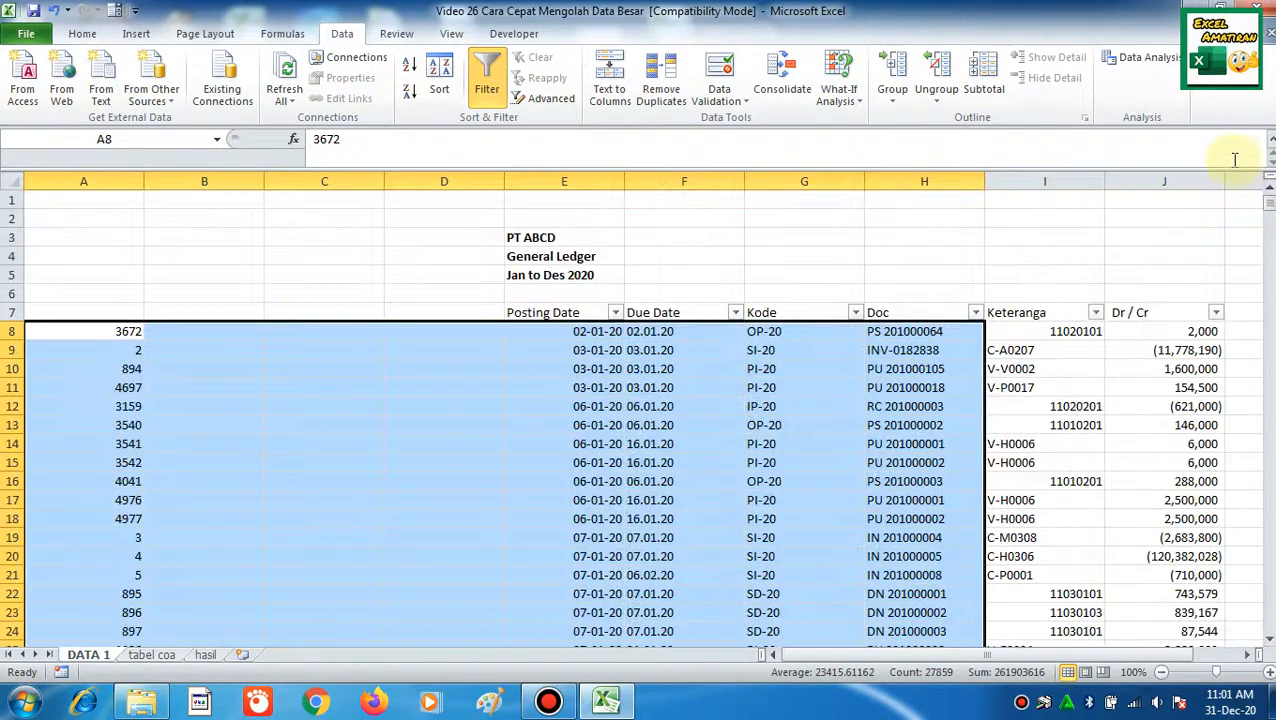
pyautogui.hotkey('shift', 'Right')
pyautogui.hotkey('shift', 'Right')
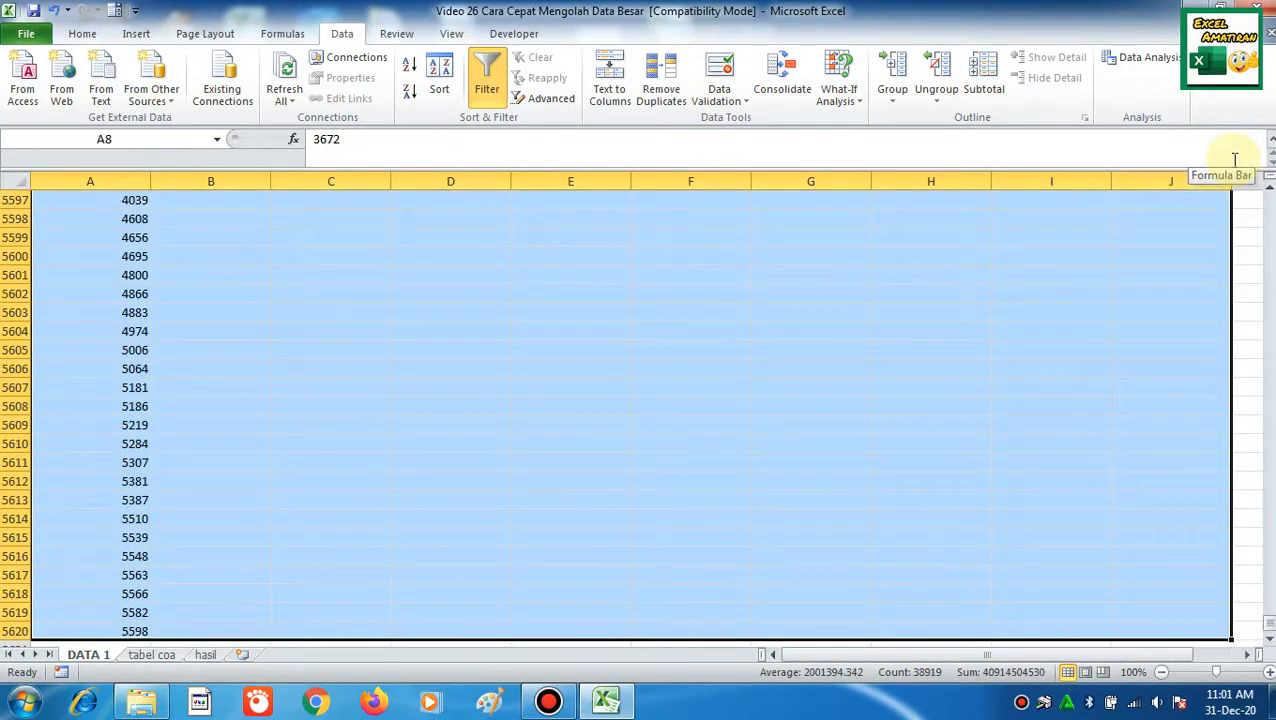
# - Sort the selected ledger rows by the values in column A, smallest to largest, to restore the original order
pyautogui.click(440, 75)
pyautogui.click(728, 193)
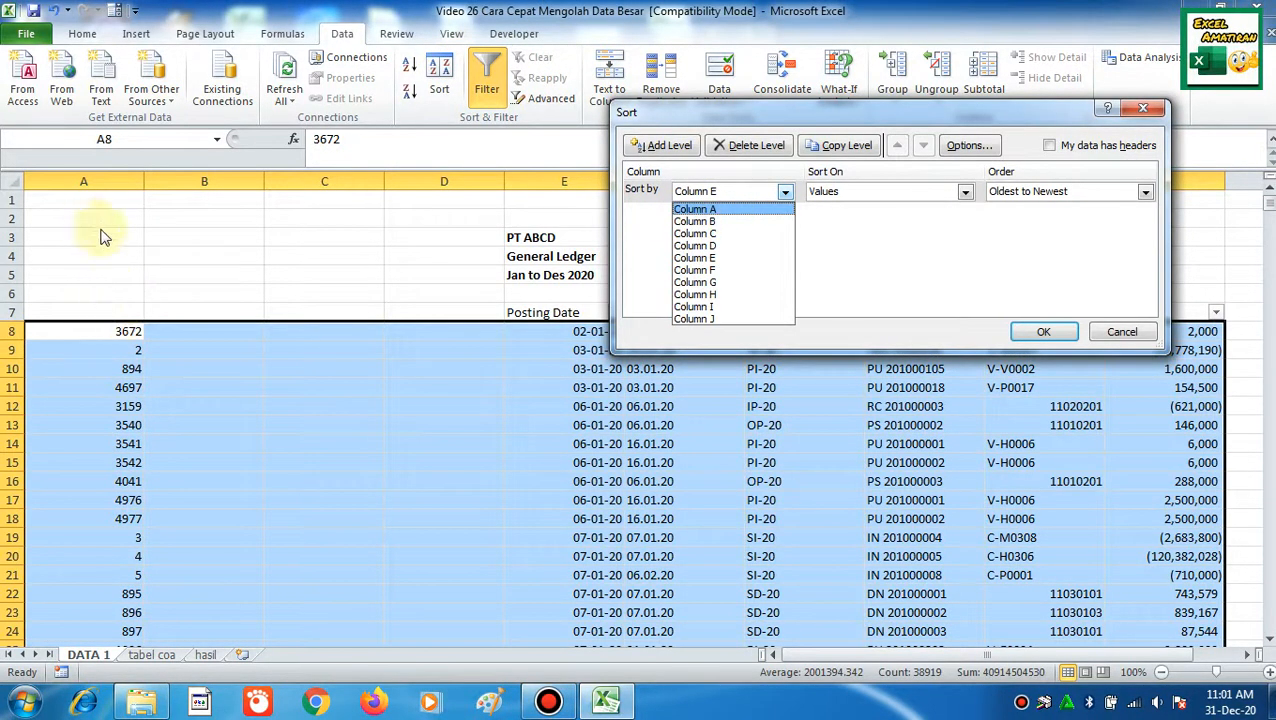
pyautogui.click(685, 210)
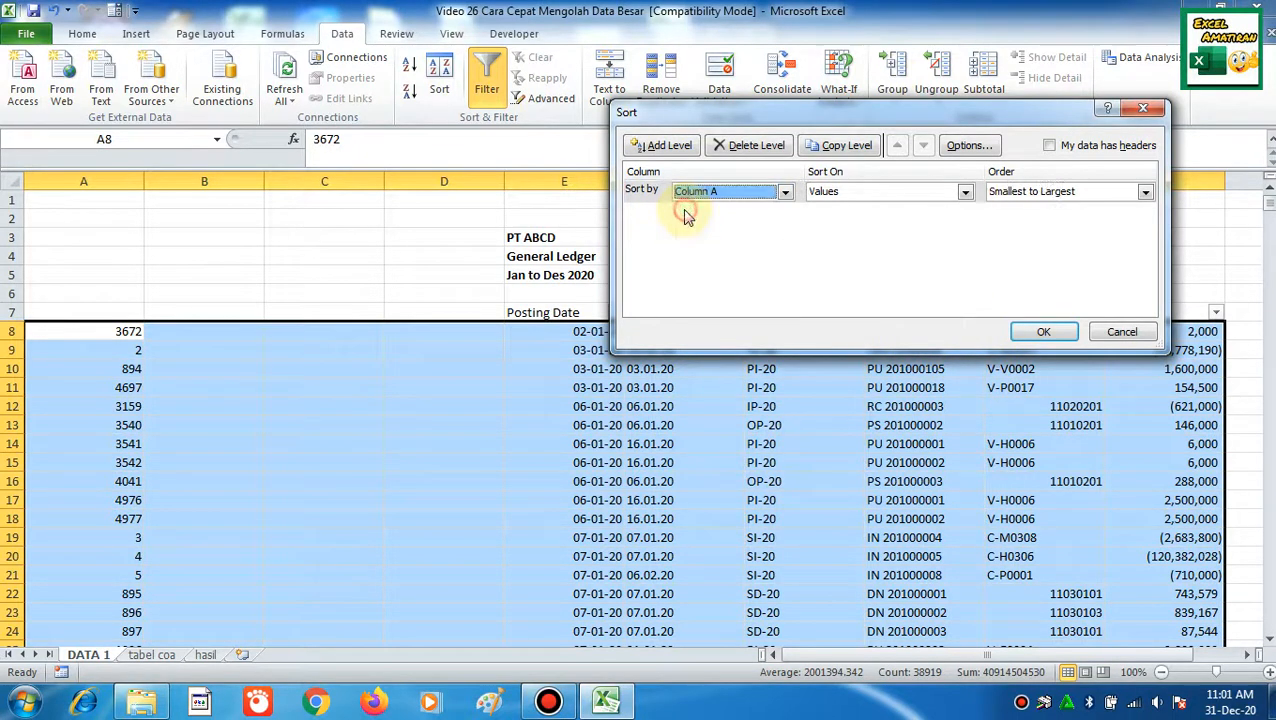
pyautogui.click(1046, 332)
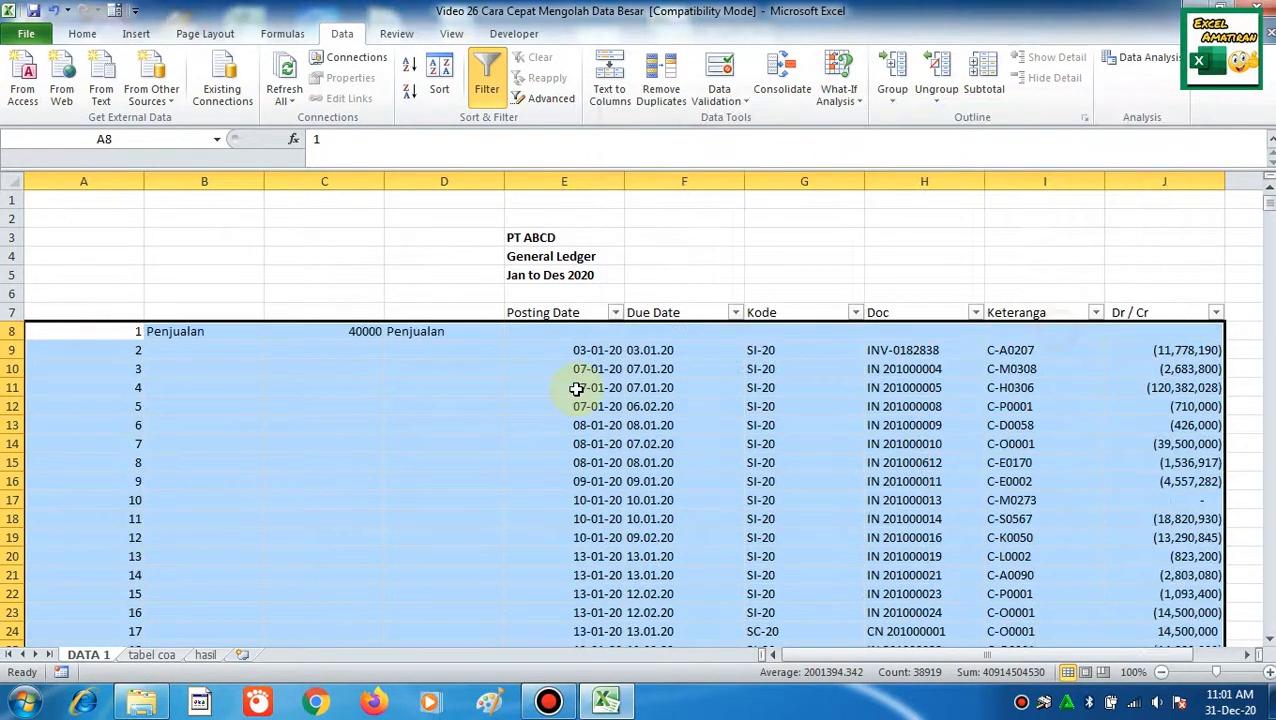
# - Compare the account heading columns B to D with the hasil pivot and tabel coa sheets, ending on DATA 1
pyautogui.click(288, 382)
pyautogui.click(225, 345)
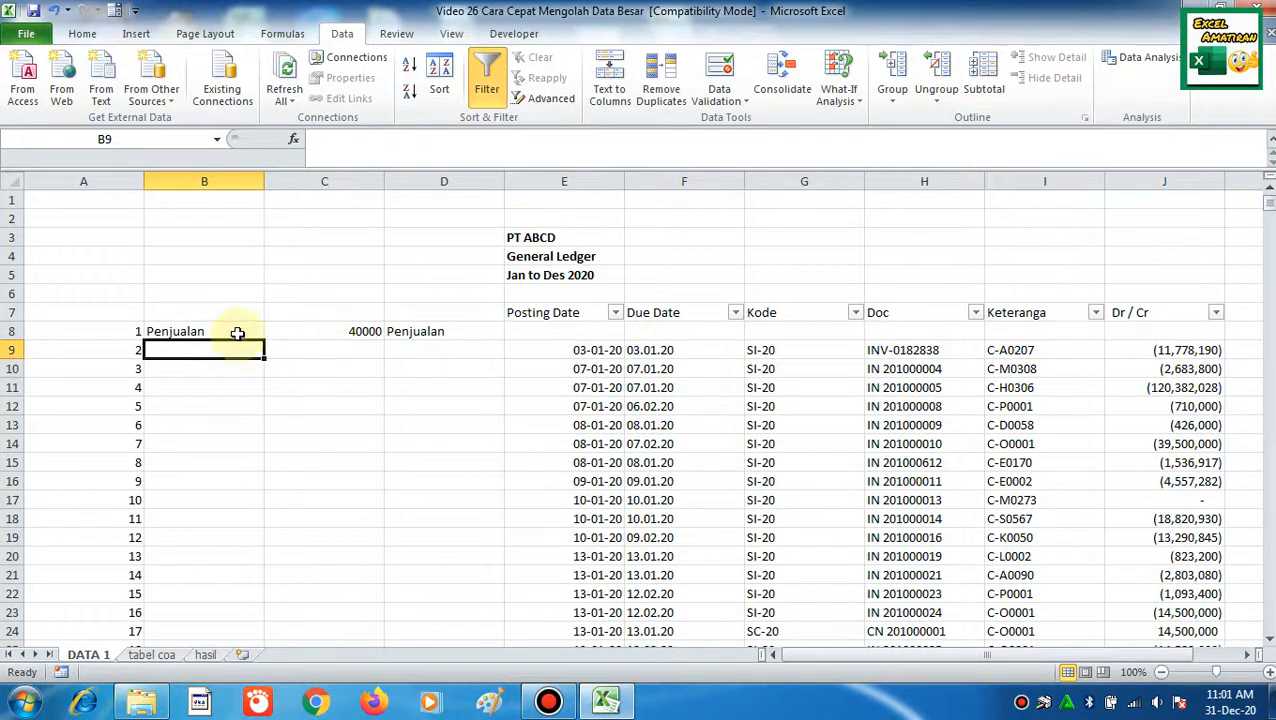
pyautogui.click(499, 404)
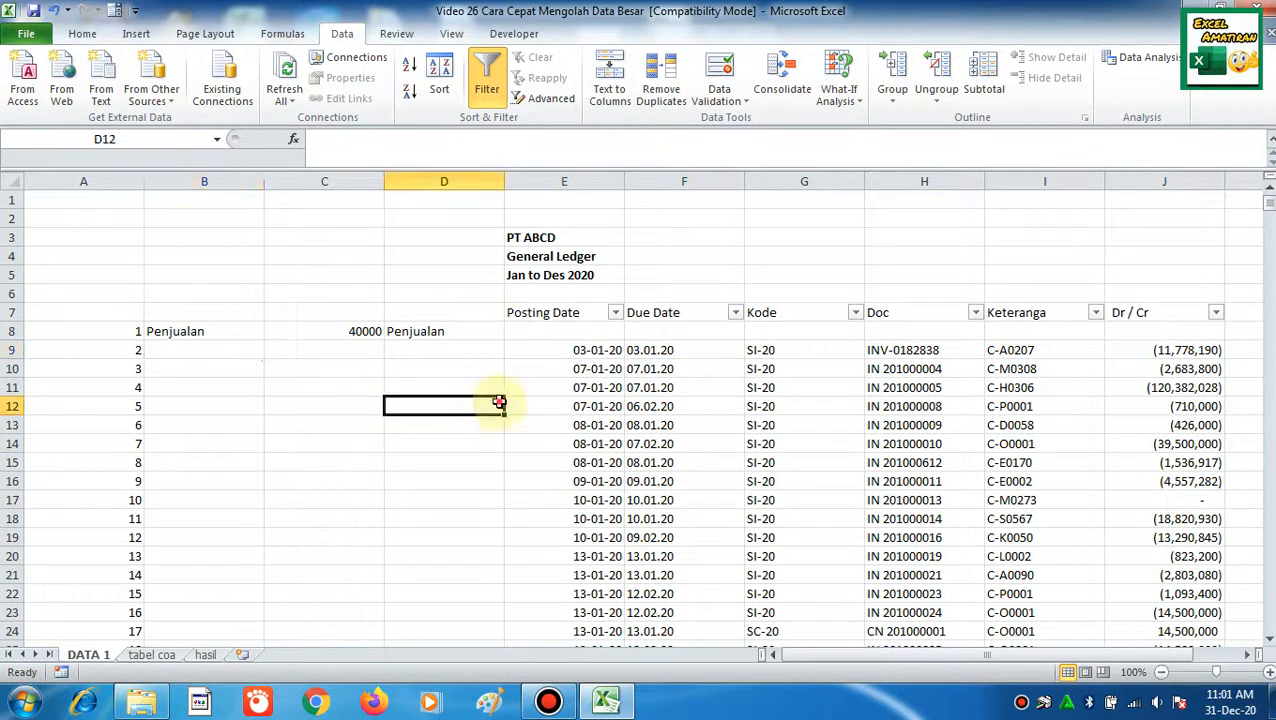
pyautogui.click(203, 656)
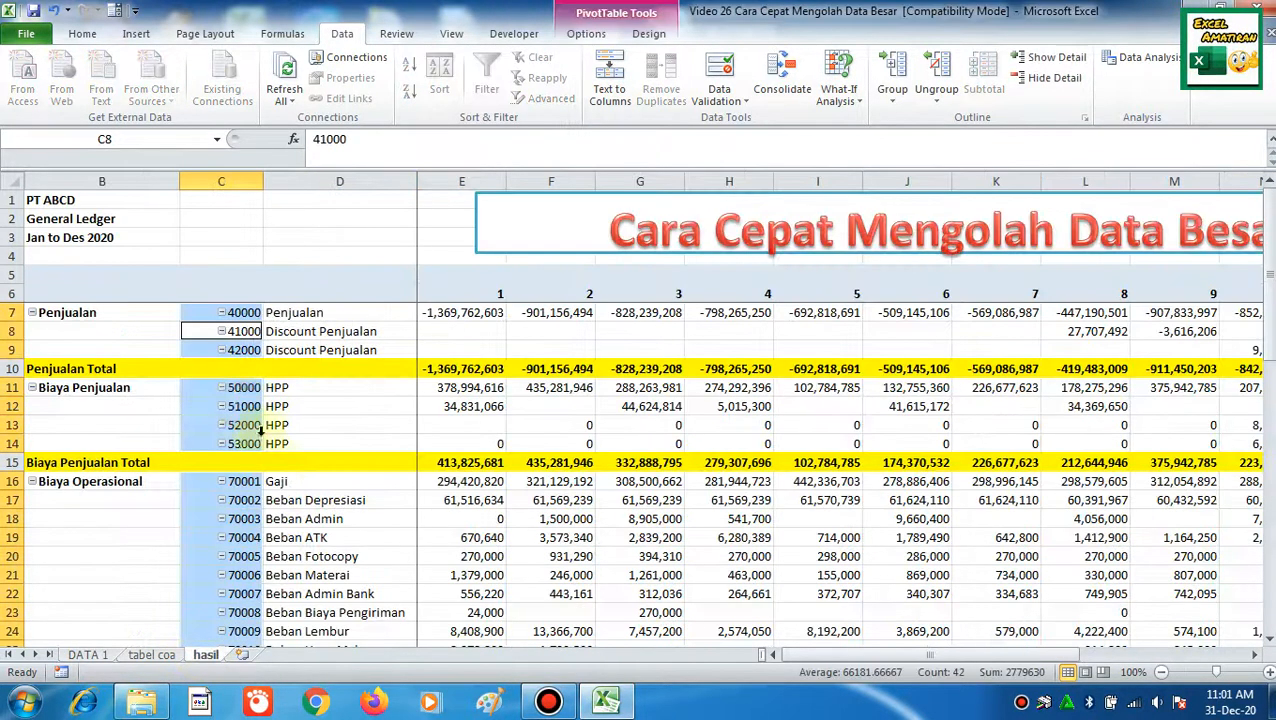
pyautogui.click(550, 425)
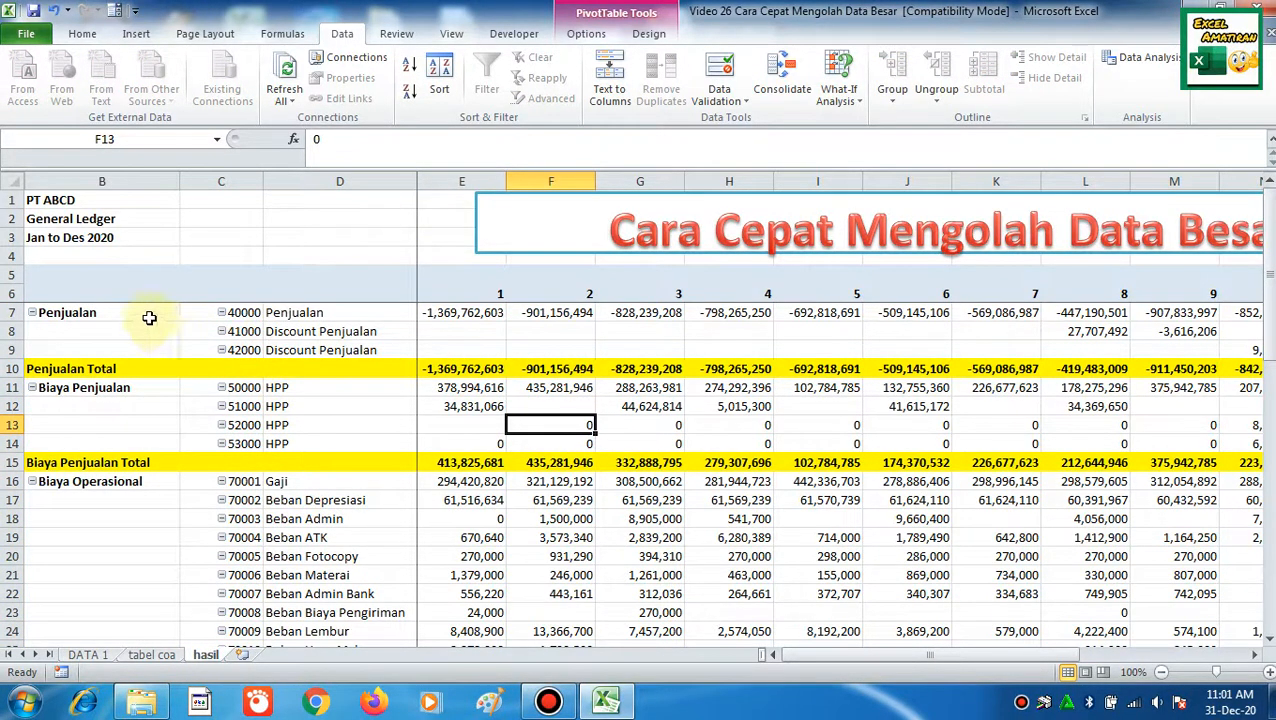
pyautogui.click(151, 655)
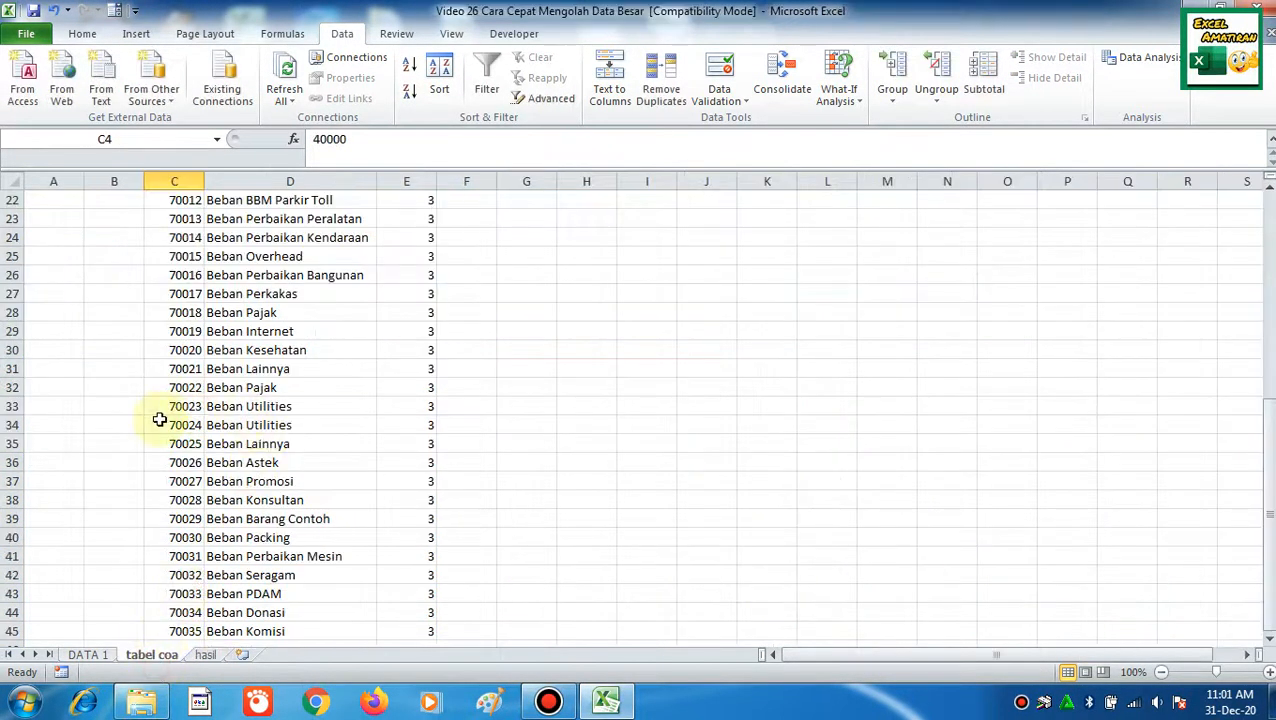
pyautogui.click(88, 655)
pyautogui.click(215, 351)
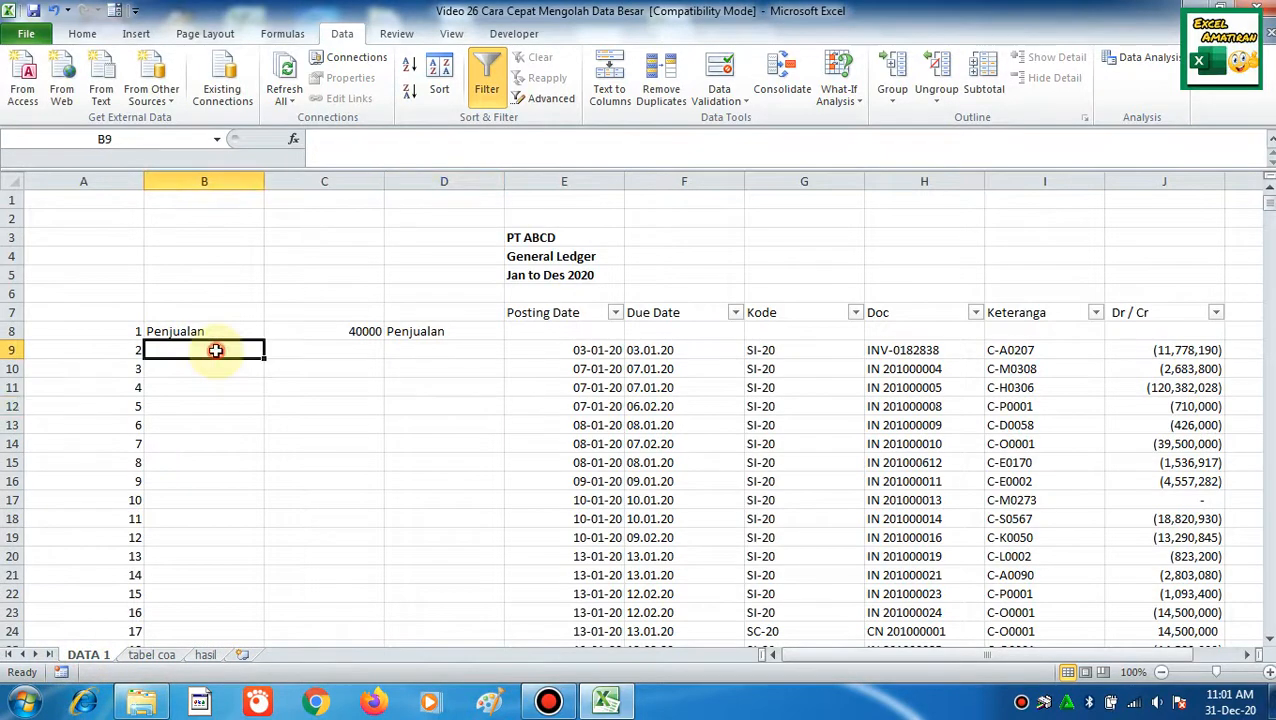
pyautogui.click(209, 332)
pyautogui.click(608, 350)
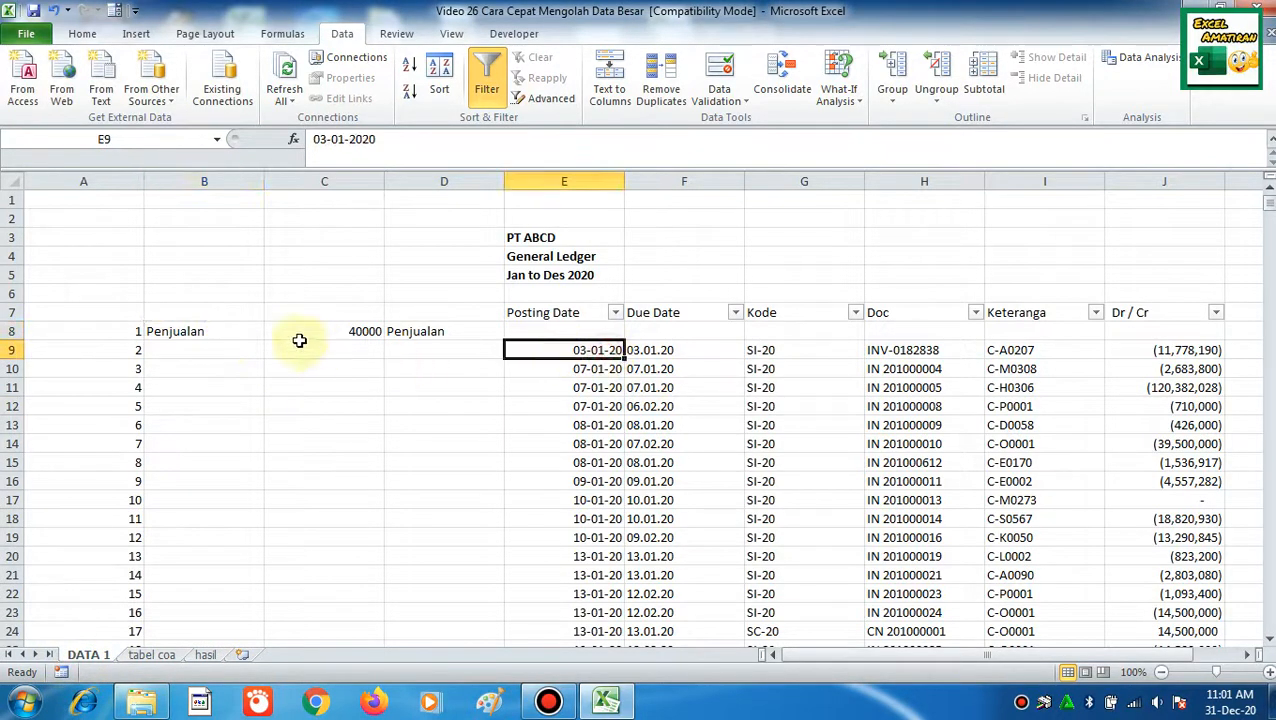
# - Try copying the account heading B8:D8 into B9:D9, then clear the pasted cells
pyautogui.moveTo(237, 330); pyautogui.dragTo(421, 331)
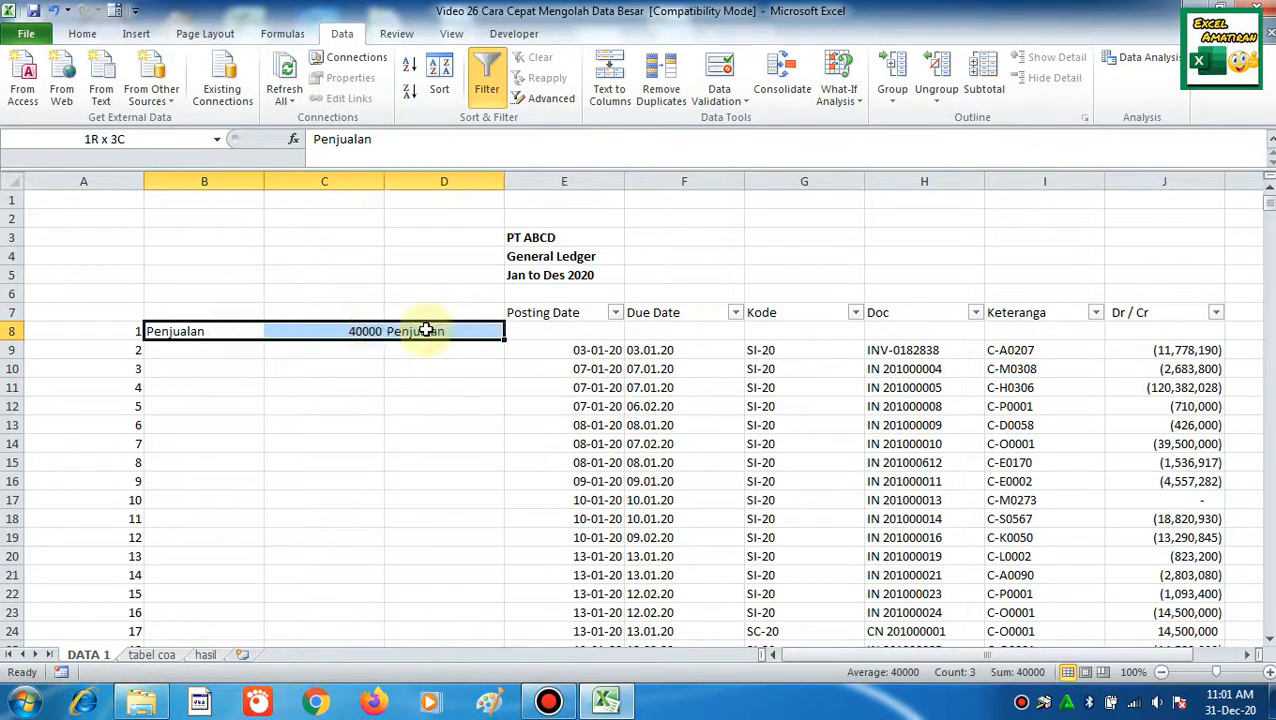
pyautogui.hotkey('ctrl', 'c')
pyautogui.click(230, 352)
pyautogui.hotkey('ctrl', 'v')
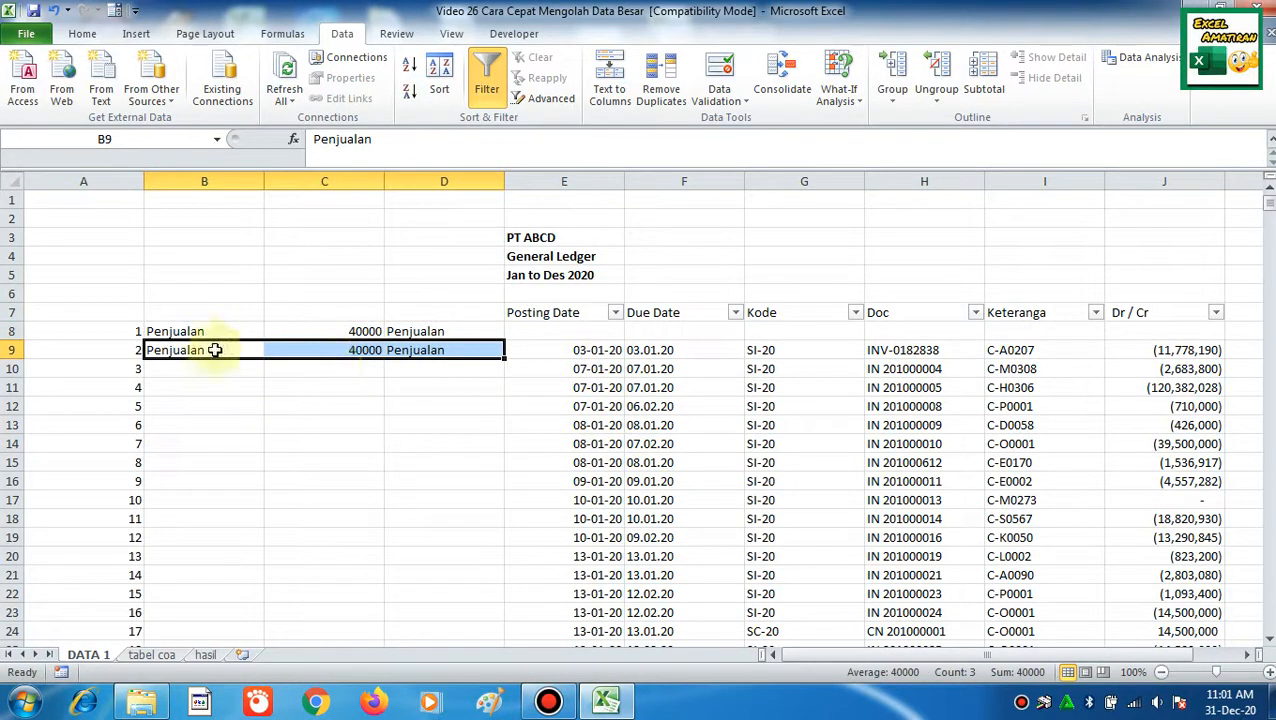
pyautogui.moveTo(210, 350); pyautogui.dragTo(421, 349)
pyautogui.press('Delete')
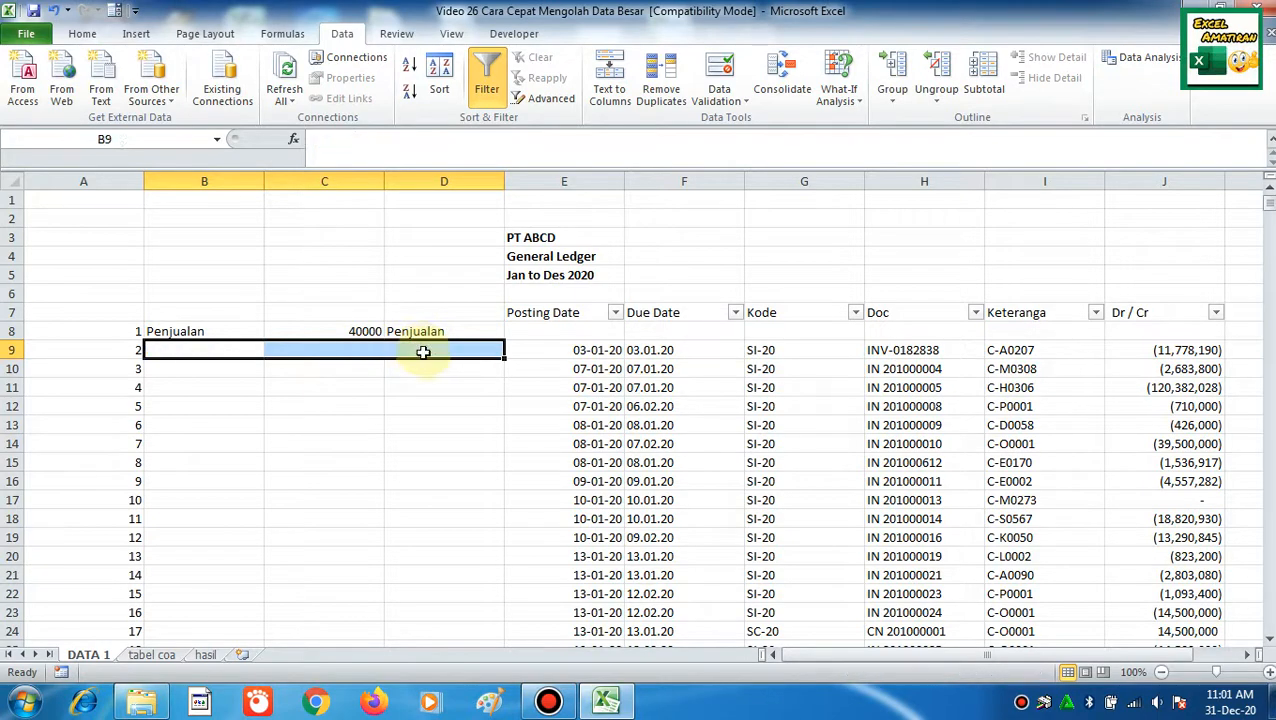
# - Inspect the account headings and the blank cells between them in column B down to the end of the ledger
pyautogui.press('Left')
pyautogui.press('Right')
pyautogui.press('Right')
pyautogui.press('Right')
pyautogui.press('Left')
pyautogui.press('Left')
pyautogui.hotkey('ctrl', 'Down')
pyautogui.hotkey('ctrl', 'Down')
pyautogui.hotkey('ctrl', 'Down')
pyautogui.hotkey('ctrl', 'Down')
pyautogui.hotkey('ctrl', 'Down')
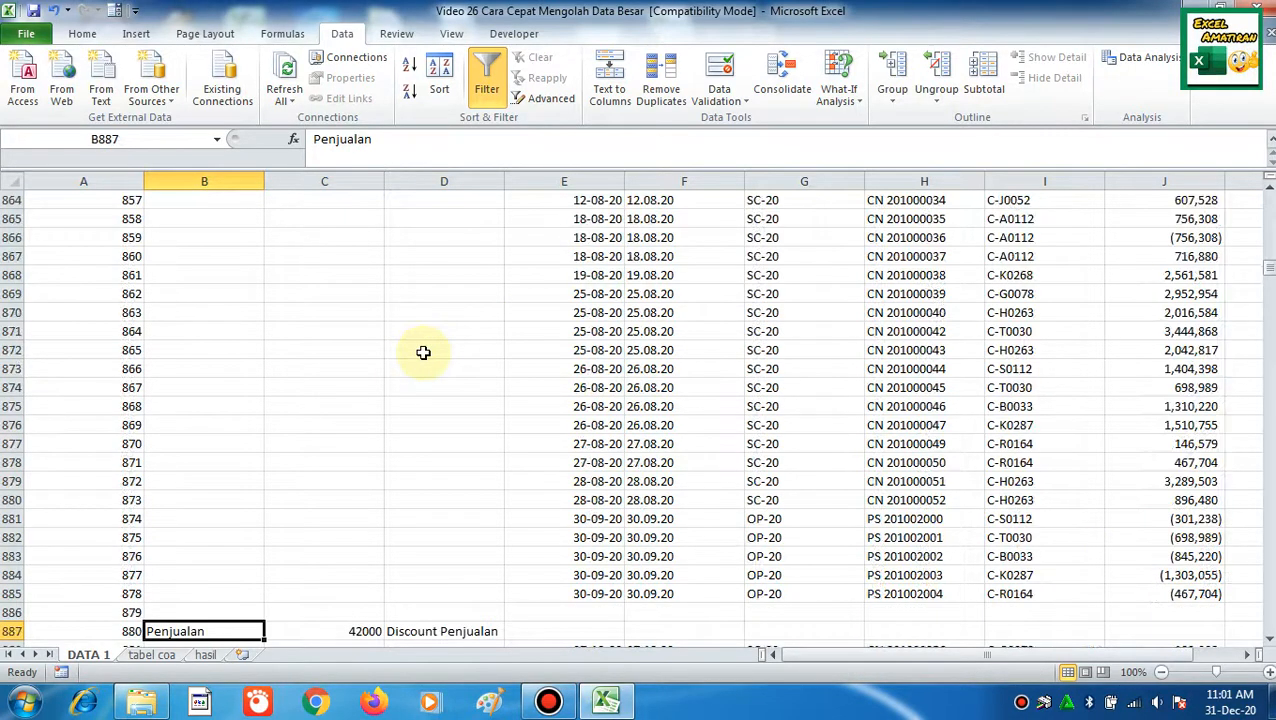
pyautogui.hotkey('ctrl', 'Down')
pyautogui.hotkey('ctrl', 'Down')
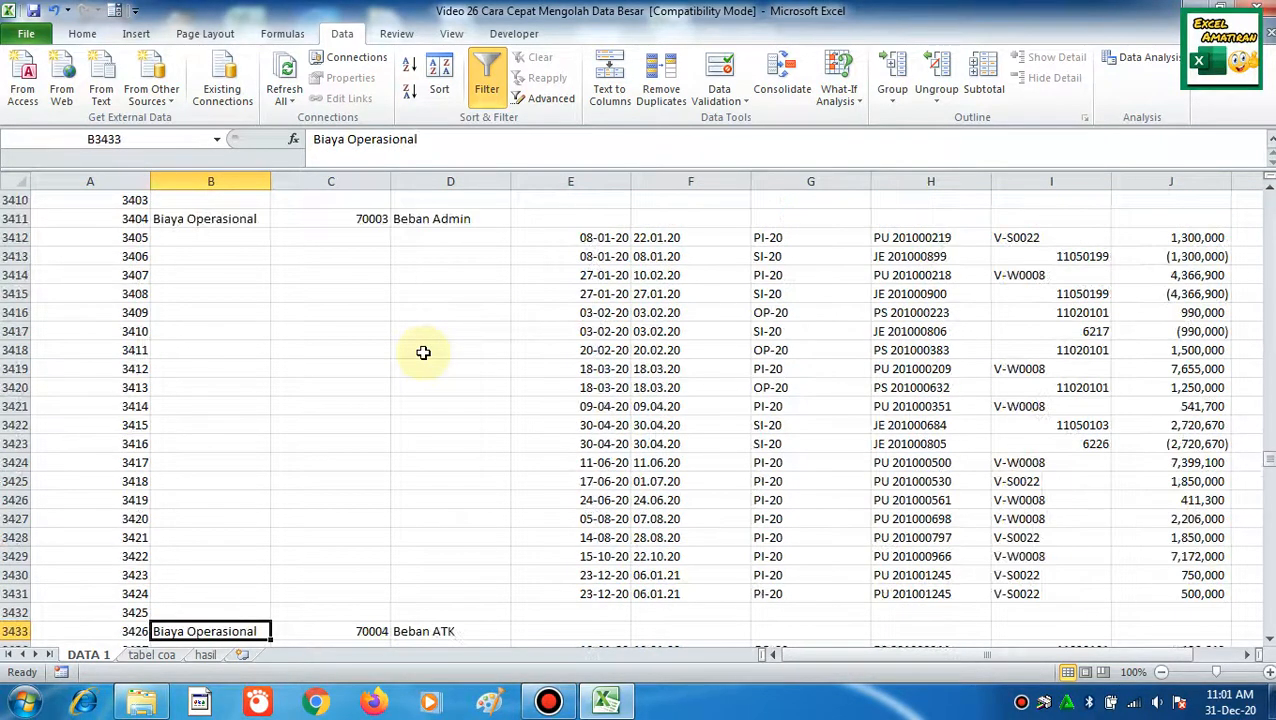
pyautogui.hotkey('ctrl', 'Up')
pyautogui.hotkey('ctrl', 'Up')
pyautogui.hotkey('ctrl', 'Up')
pyautogui.hotkey('ctrl', 'Up')
pyautogui.hotkey('ctrl', 'Up')
pyautogui.press('Left')
pyautogui.press('Right')
pyautogui.hotkey('ctrl', 'Down')
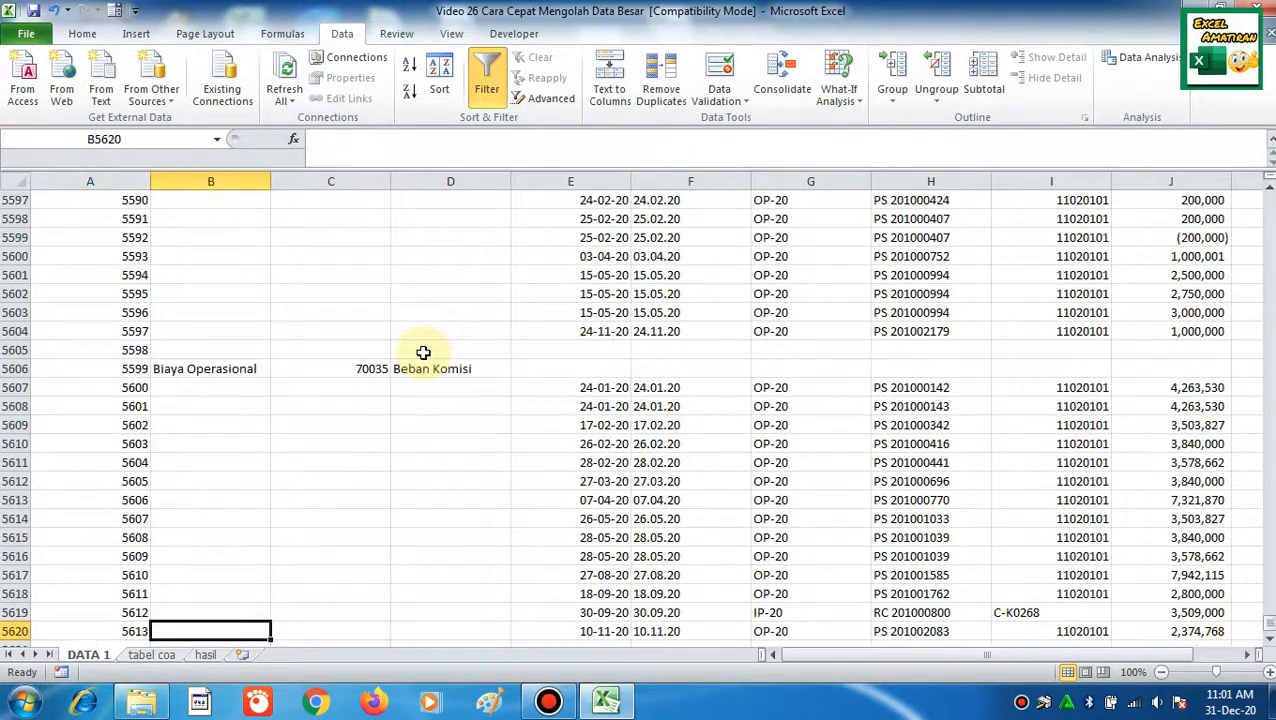
pyautogui.hotkey('ctrl', 'Down')
pyautogui.hotkey('ctrl', 'Up')
pyautogui.press('Down')
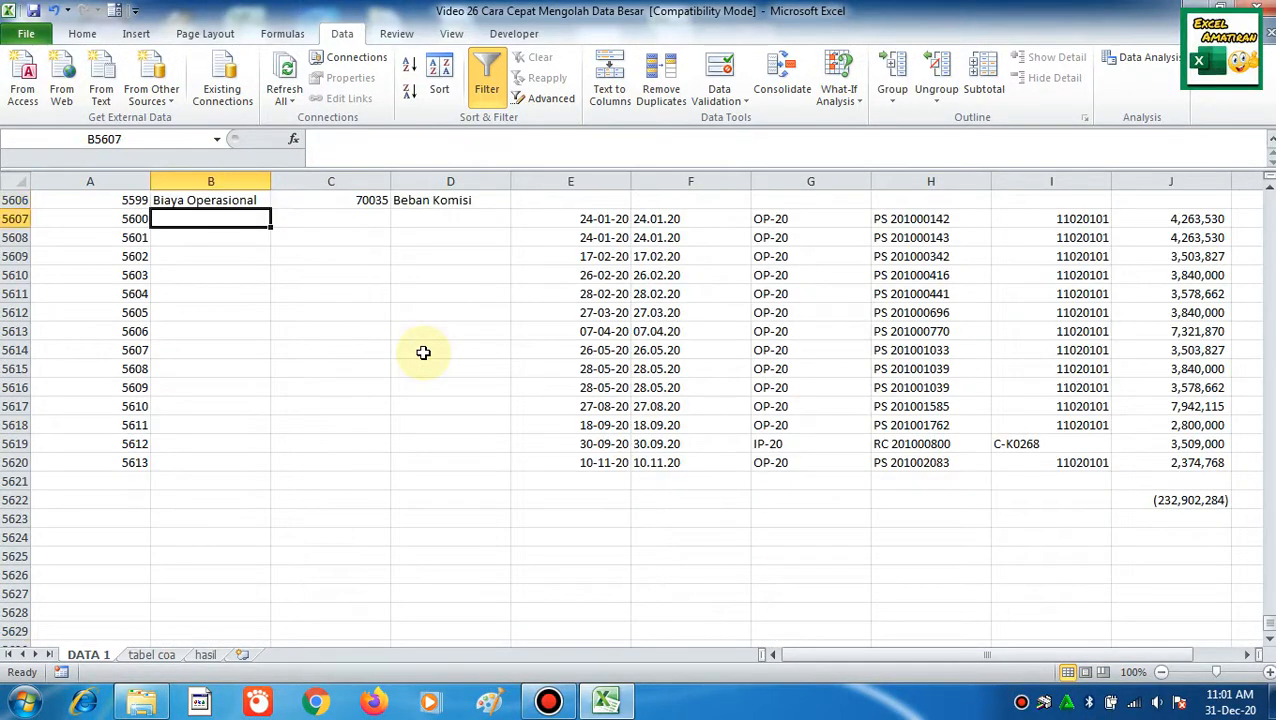
# - Sort ledger rows A8:J5620 by the values in column B, A to Z, without treating the first row as headers
pyautogui.press('Left')
pyautogui.hotkey('ctrl', 'Home')
pyautogui.press('Down')
pyautogui.press('Down')
pyautogui.press('Down')
pyautogui.press('Down')
pyautogui.press('Down')
pyautogui.press('Down')
pyautogui.press('Down')
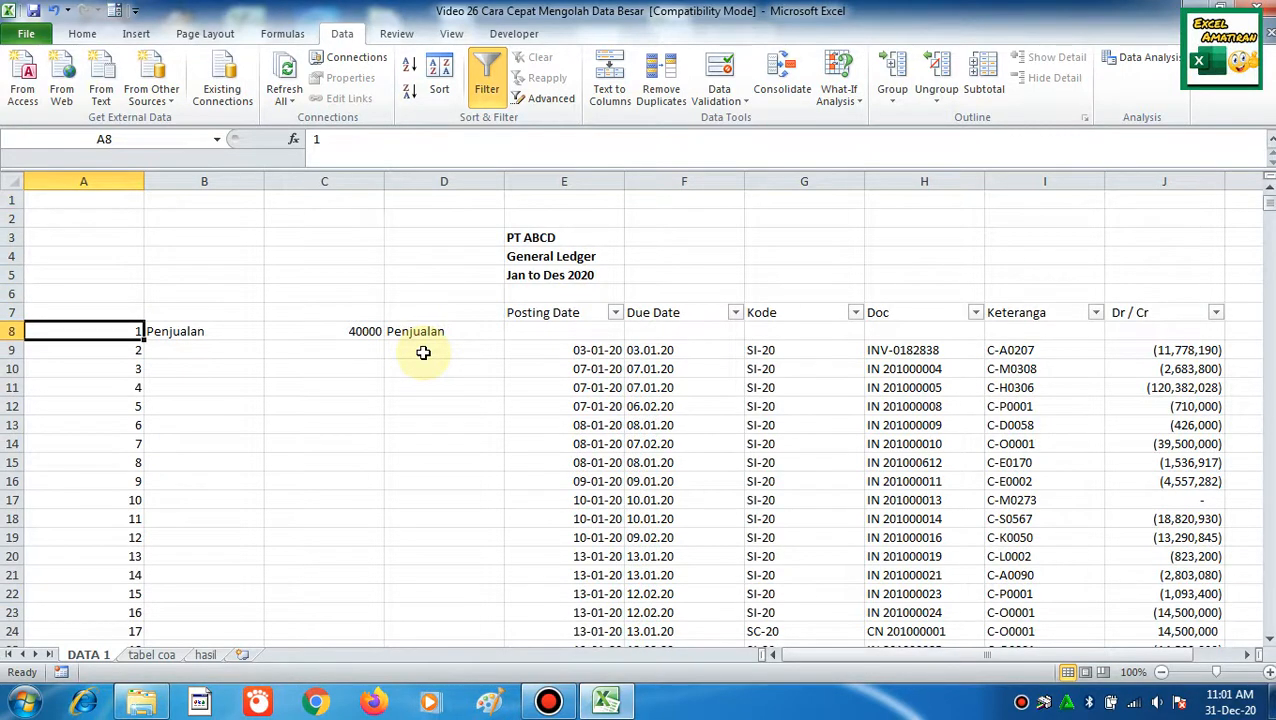
pyautogui.hotkey('shift', 'Right')
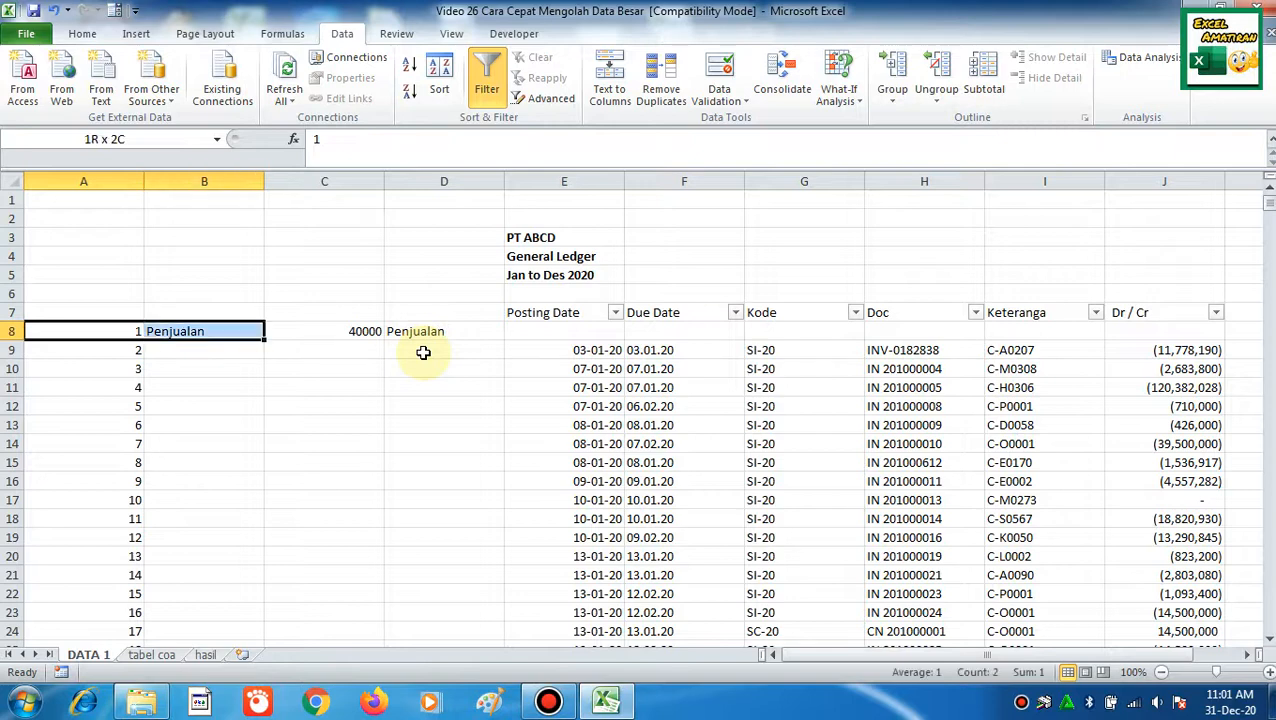
pyautogui.hotkey('shift', 'Right')
pyautogui.hotkey('shift', 'Right')
pyautogui.hotkey('shift', 'Right')
pyautogui.hotkey('shift', 'Right')
pyautogui.hotkey('shift', 'Right')
pyautogui.hotkey('shift', 'Right')
pyautogui.hotkey('shift', 'Right')
pyautogui.hotkey('shift', 'Right')
pyautogui.hotkey('shift', 'Right')
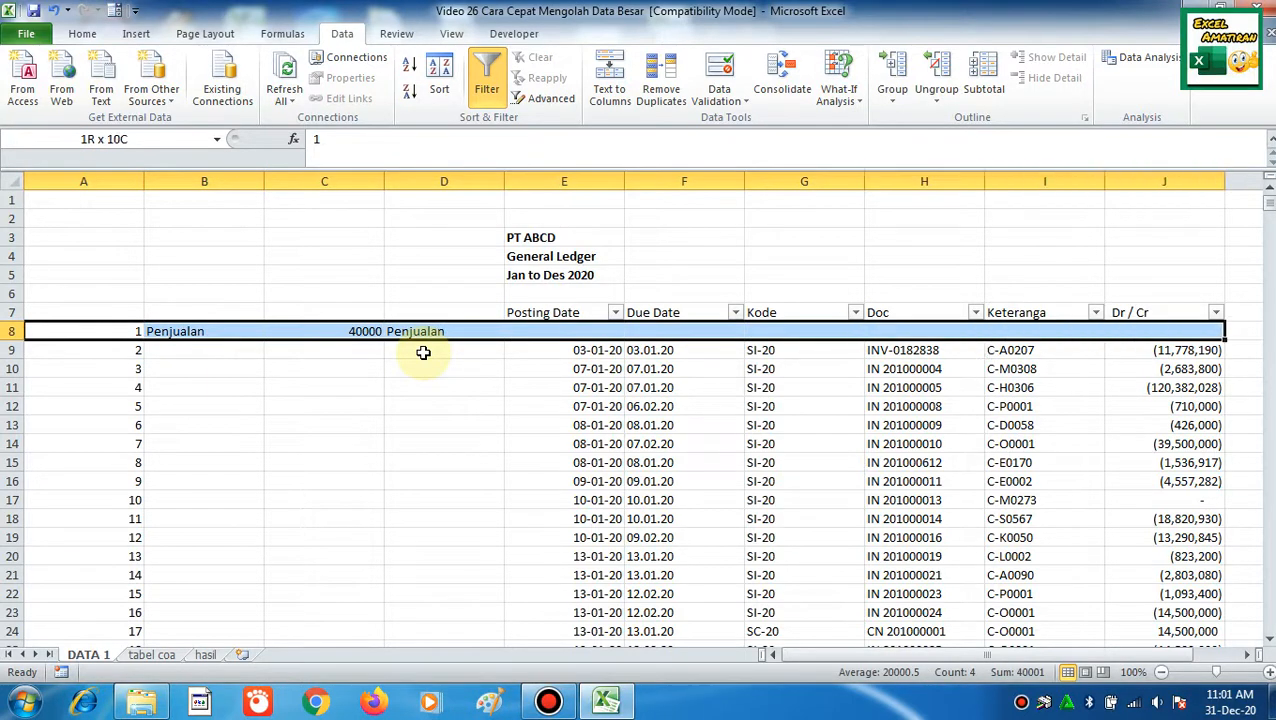
pyautogui.hotkey('shift', 'Left')
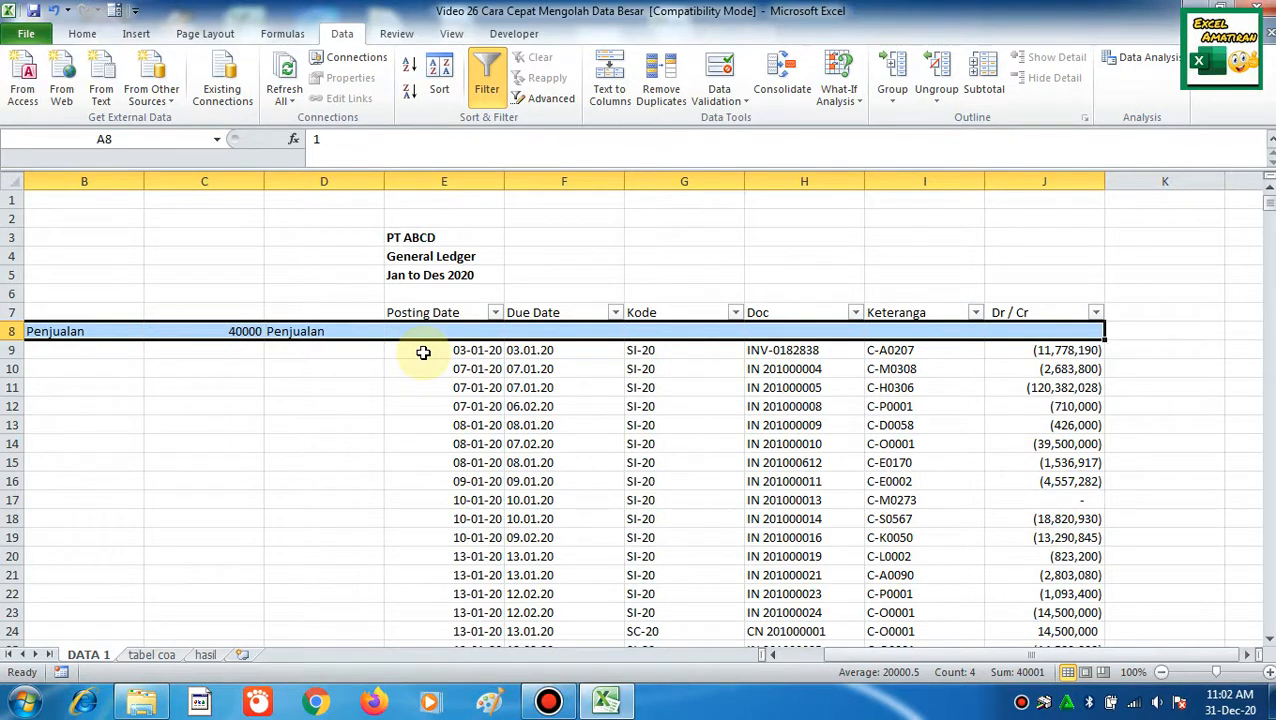
pyautogui.hotkey('ctrl', 'shift', 'Down')
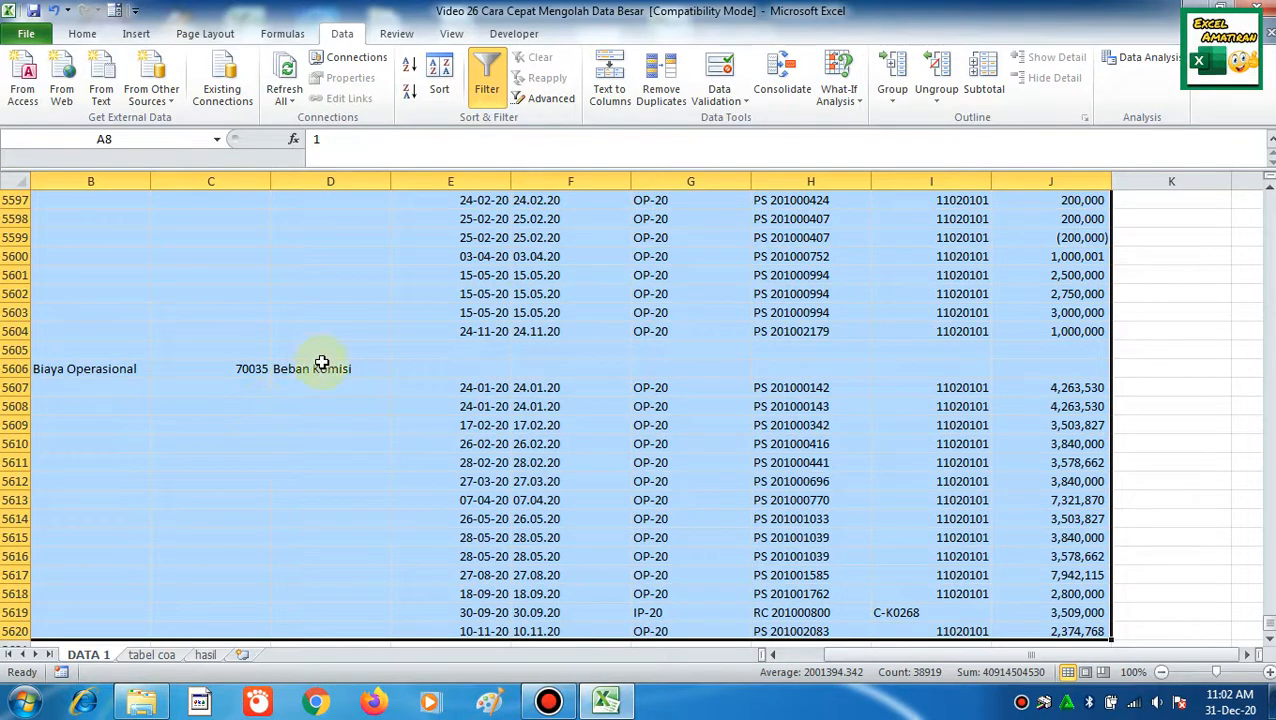
pyautogui.click(439, 80)
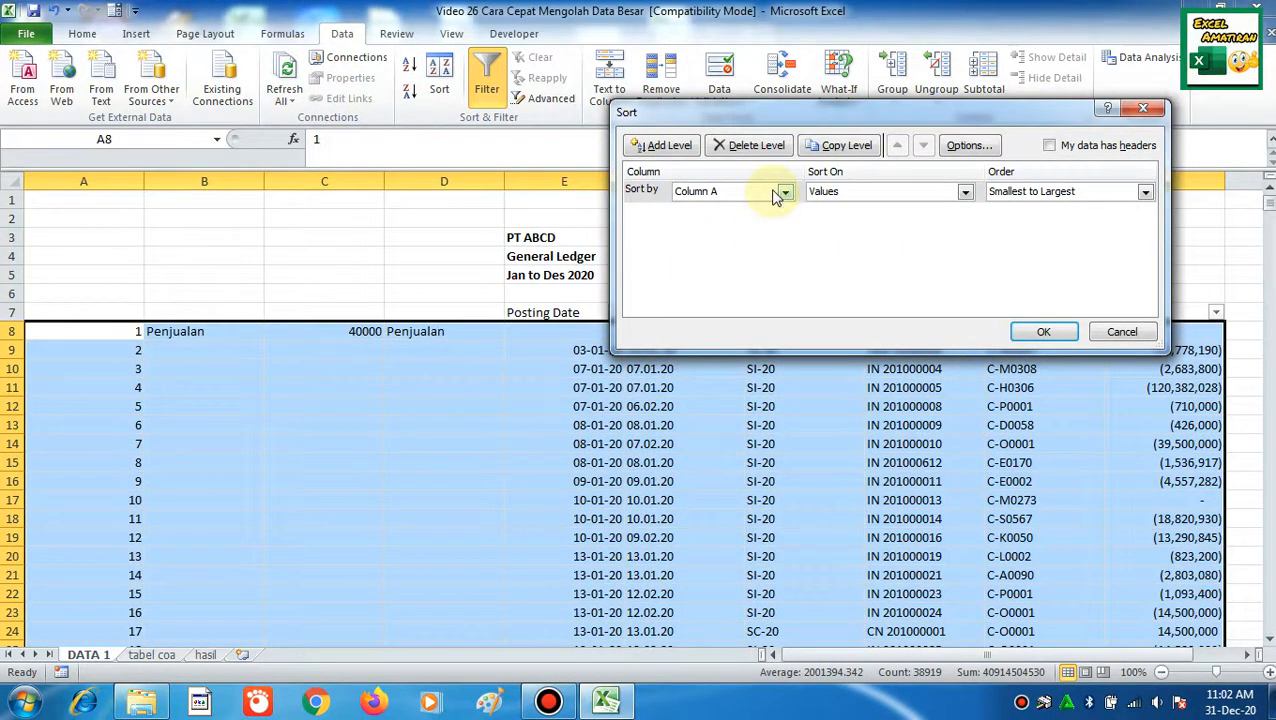
pyautogui.click(779, 192)
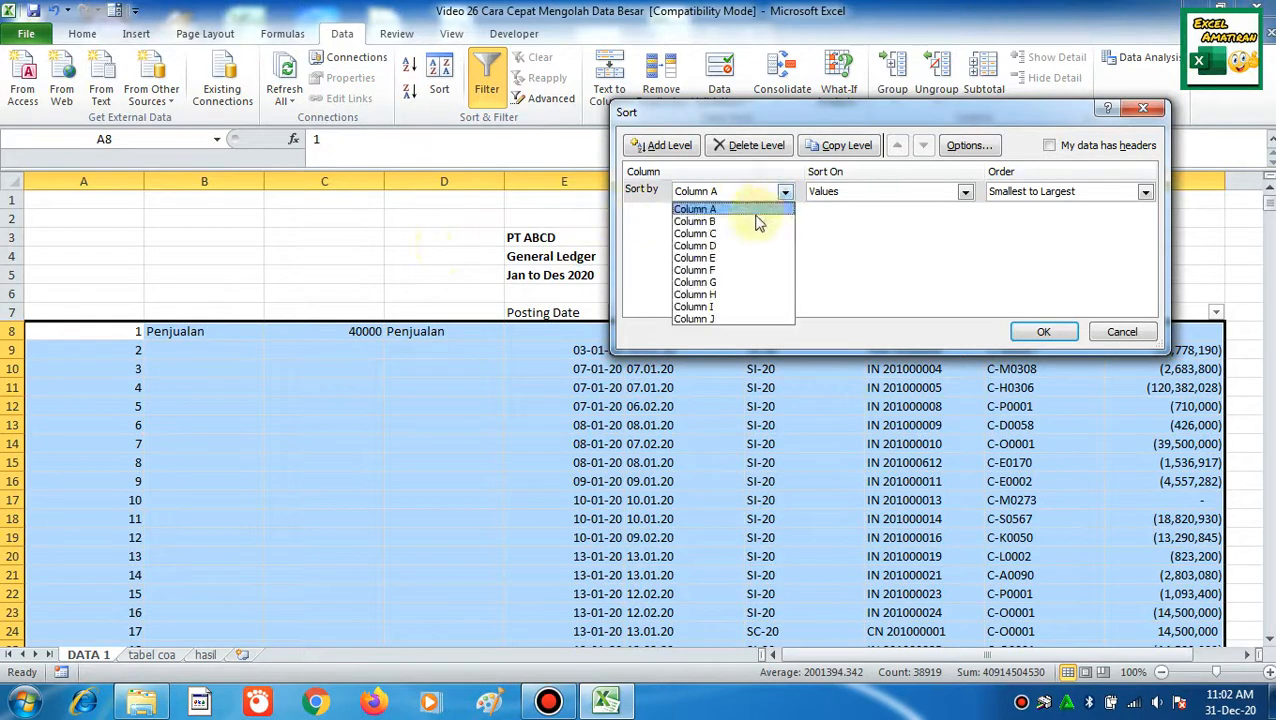
pyautogui.click(757, 222)
pyautogui.click(1043, 332)
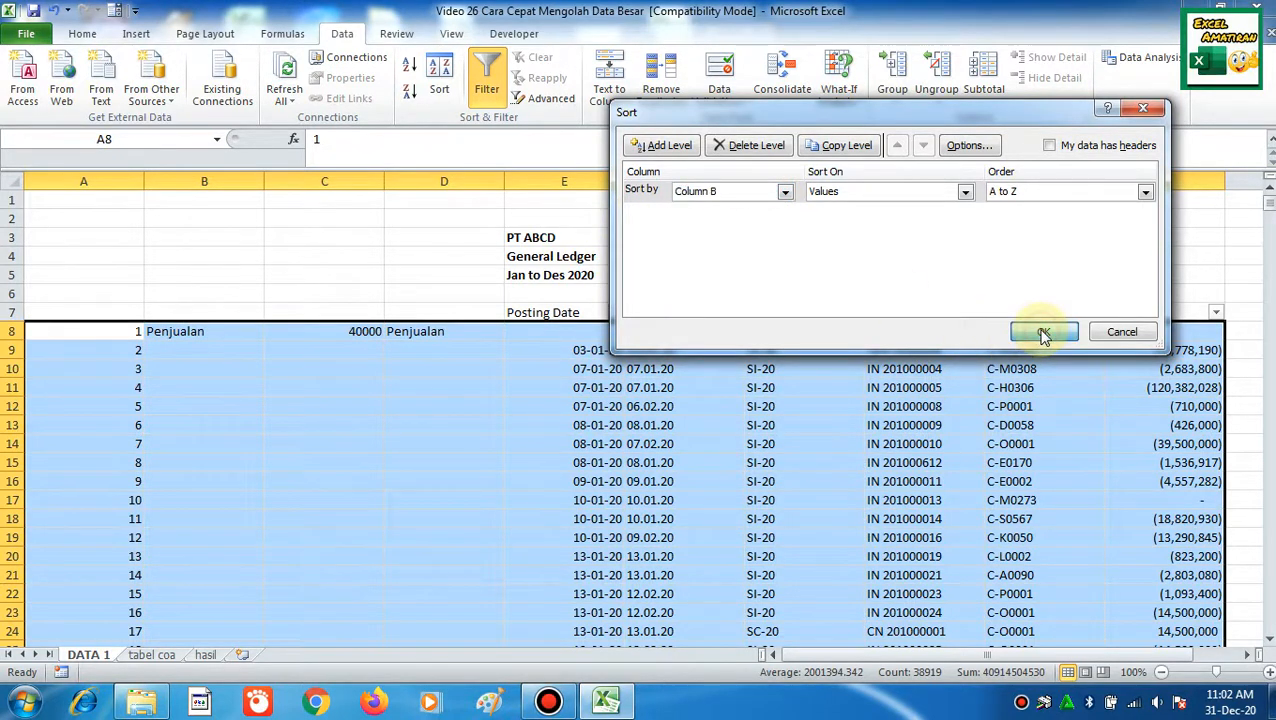
# - In B50, the first blank account group cell below the sorted headings, enter the formula =B49
pyautogui.click(208, 352)
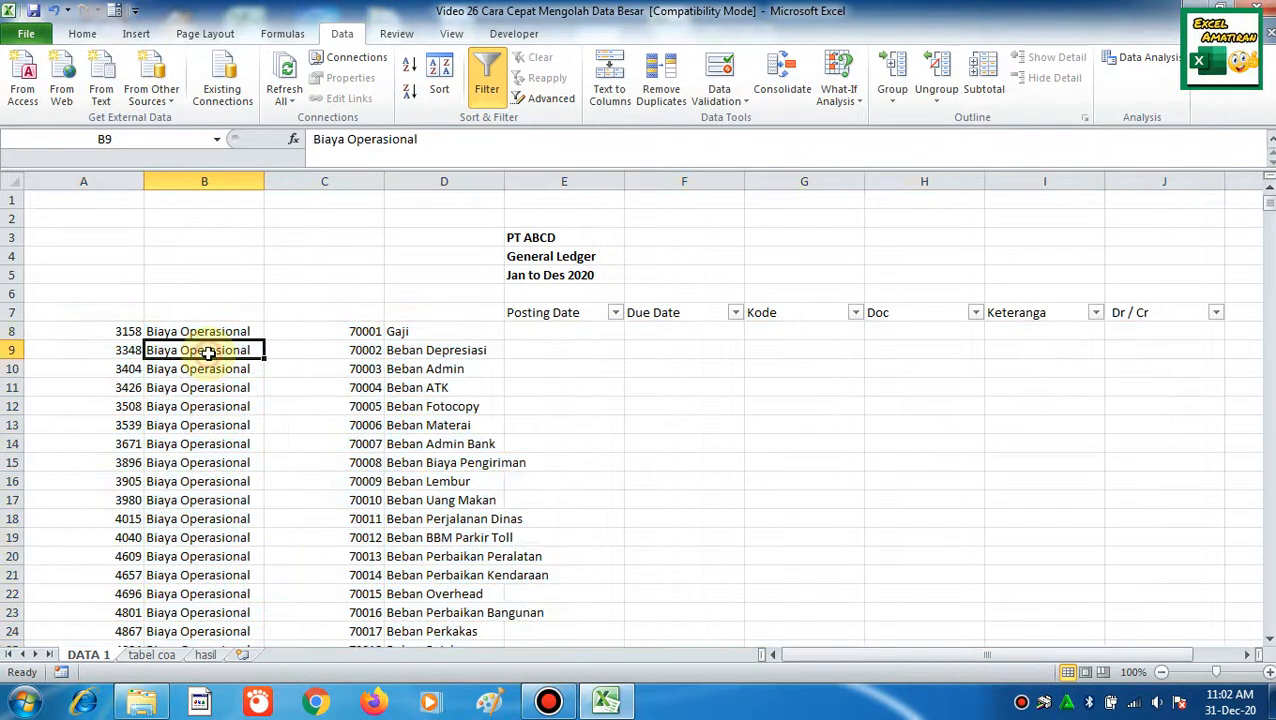
pyautogui.hotkey('ctrl', 'Down')
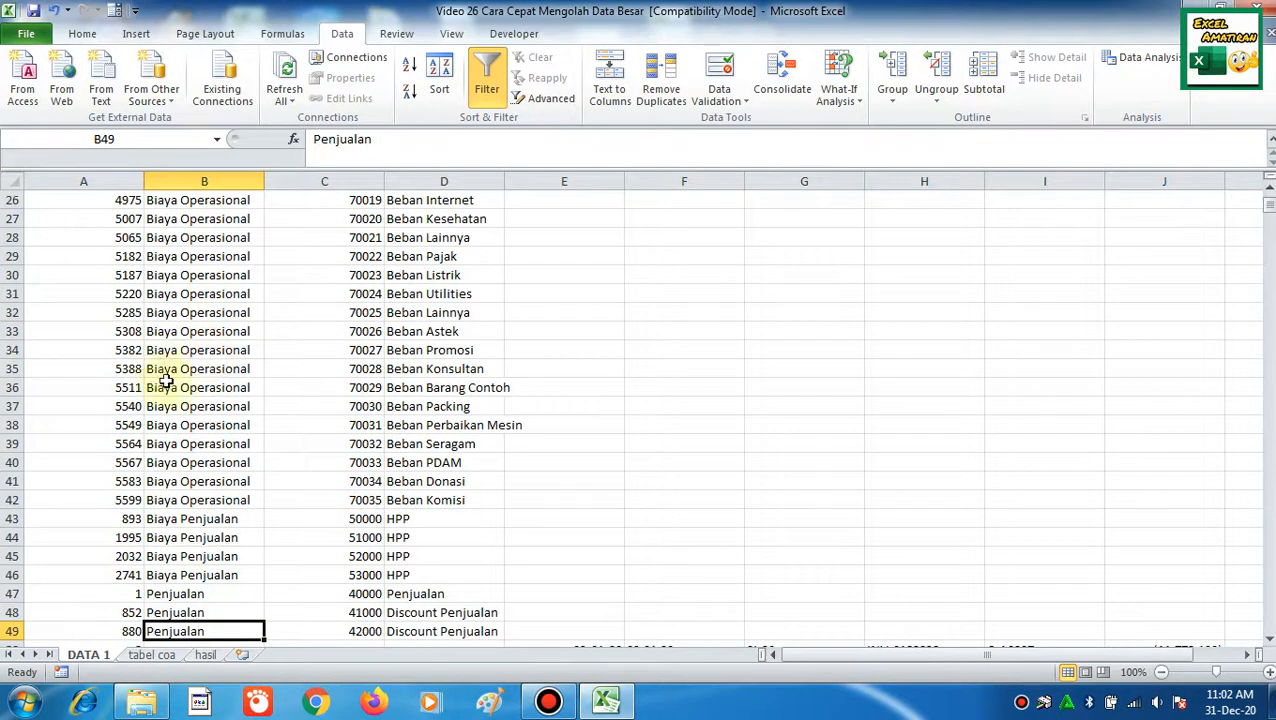
pyautogui.scroll(-1, 200, 559)
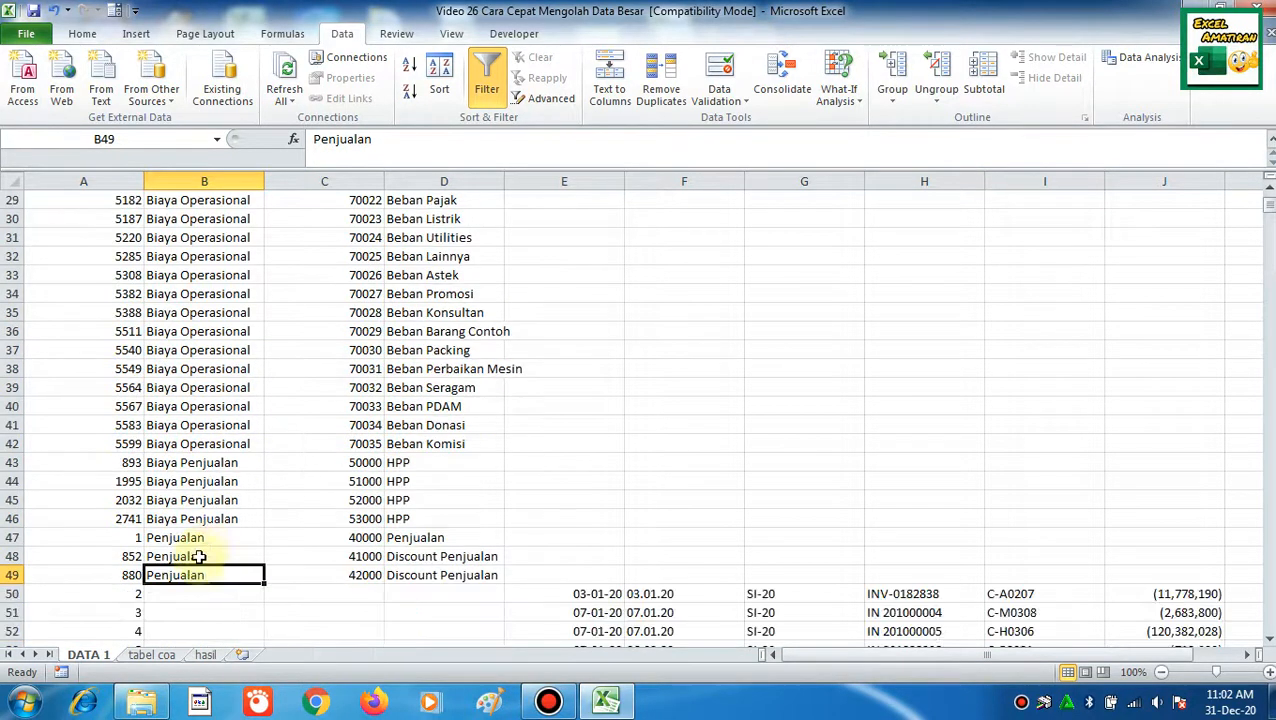
pyautogui.click(227, 390)
pyautogui.hotkey('ctrl', 'Up')
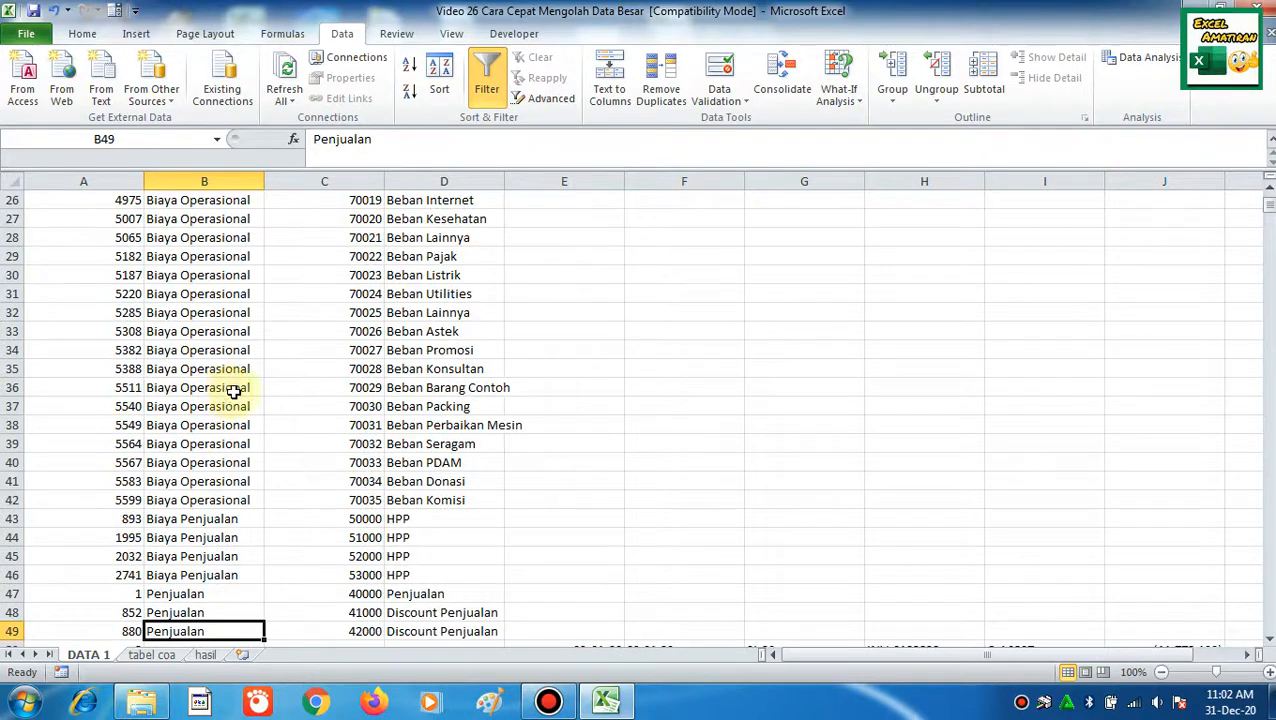
pyautogui.scroll(-3, 233, 392)
pyautogui.click(222, 484)
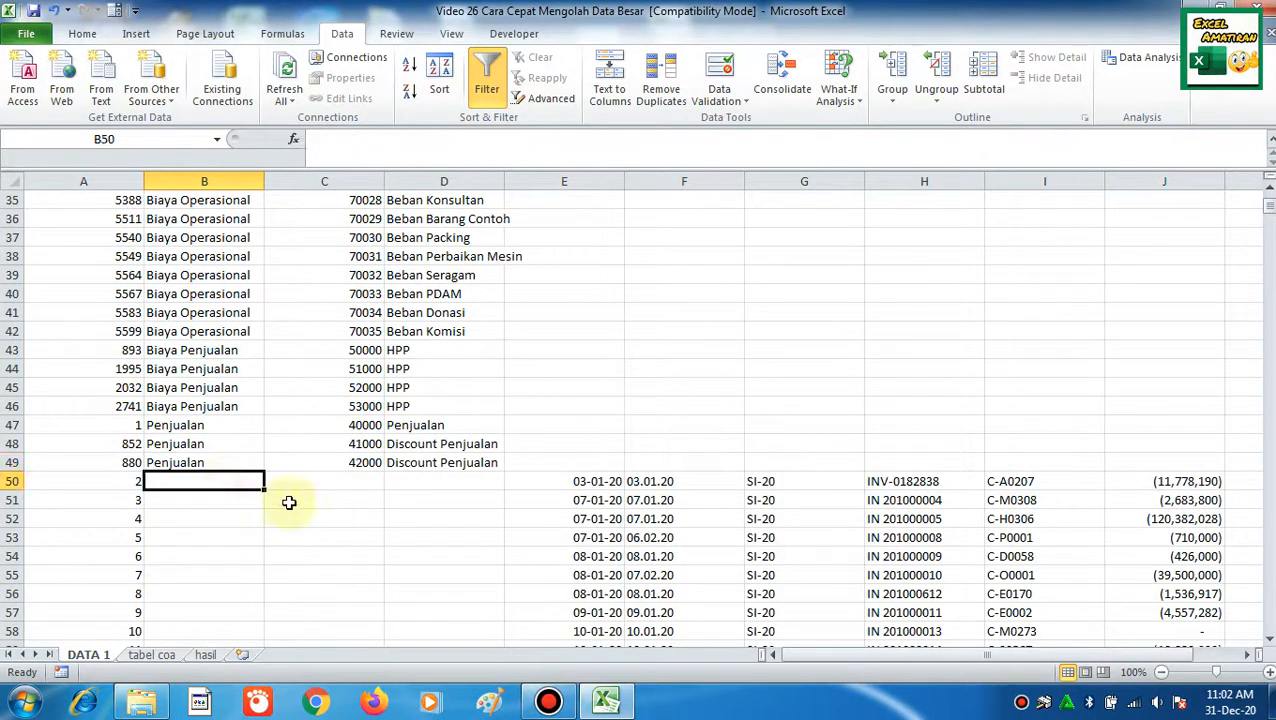
pyautogui.write('=')
pyautogui.click(235, 458)
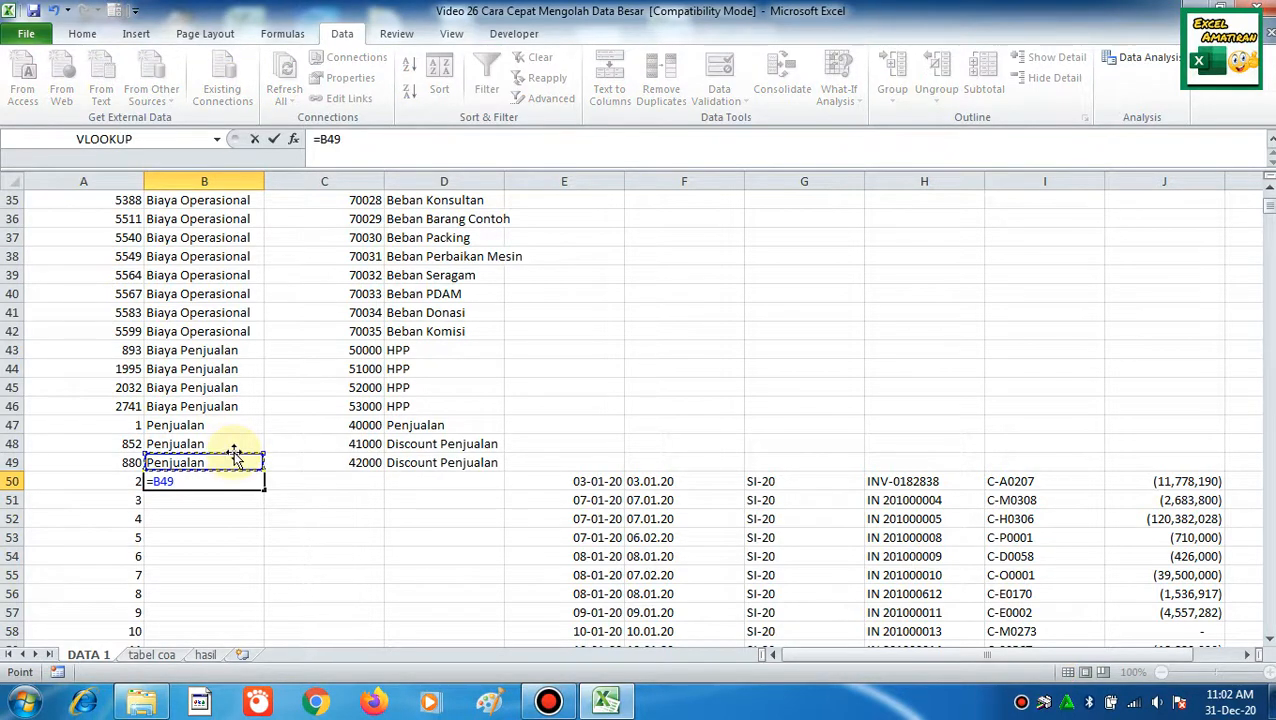
pyautogui.press('Return')
pyautogui.press('Up')
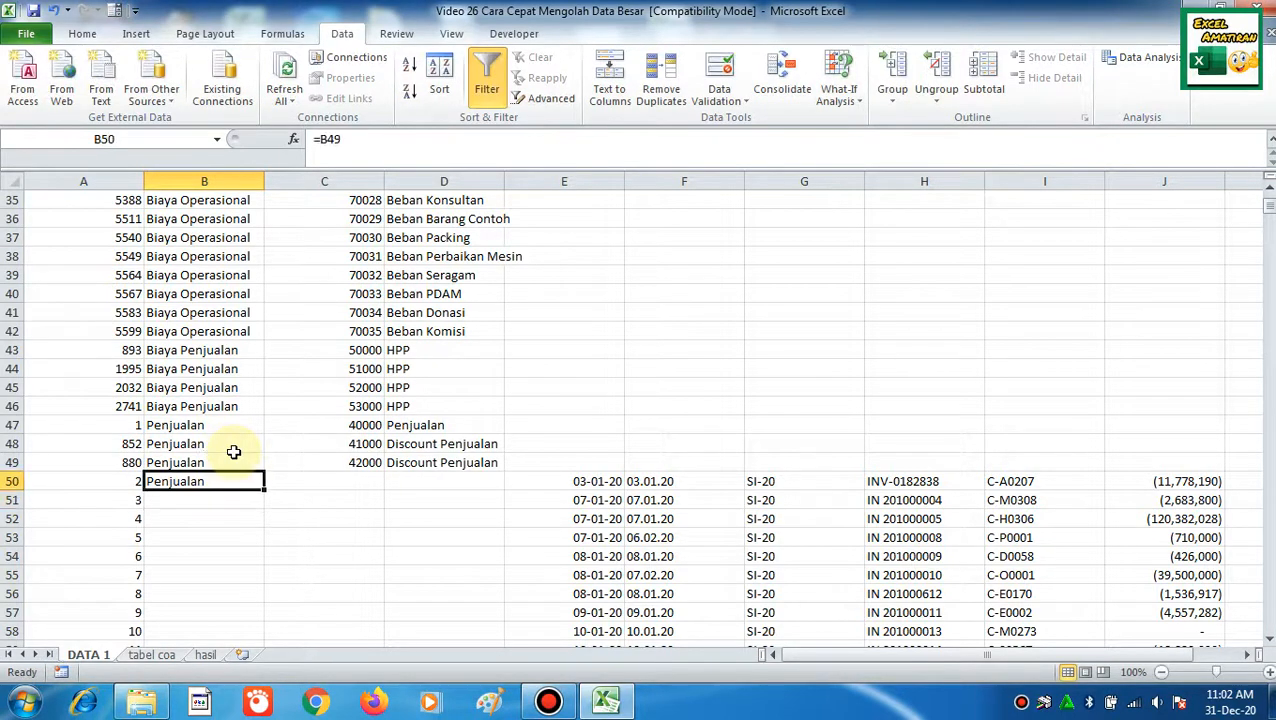
# - Link the account code and name in row 50 to the row above with =C49 in C50 and =D49 in D50
pyautogui.press('Right')
pyautogui.write('=')
pyautogui.press('Up')
pyautogui.press('Return')
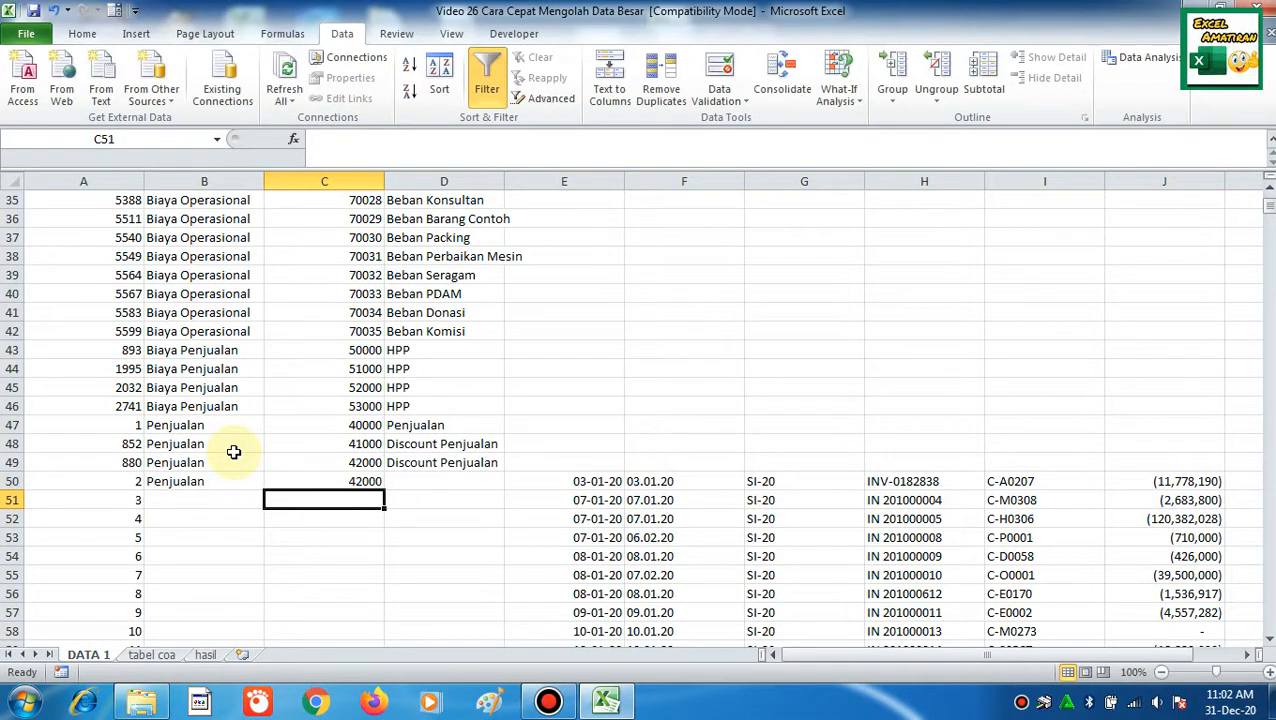
pyautogui.press('Up')
pyautogui.press('Right')
pyautogui.write('=')
pyautogui.press('Up')
pyautogui.press('Return')
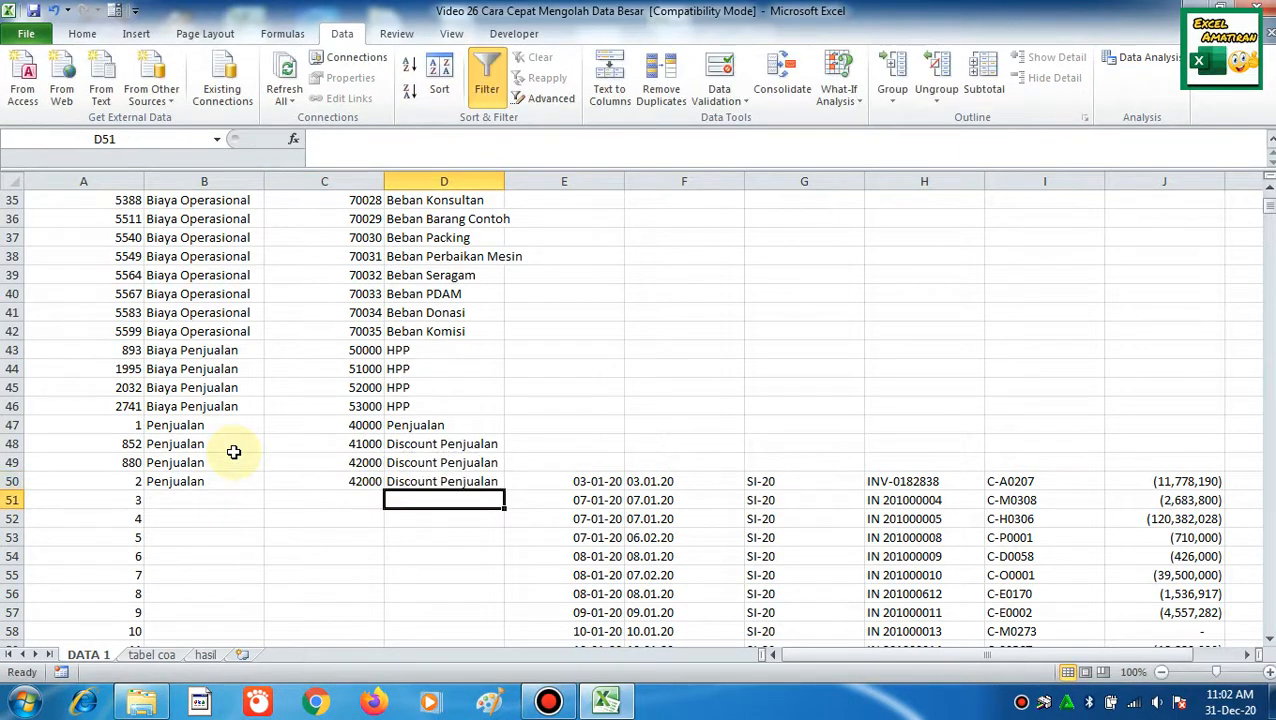
# - Examine the linked account cells in row 50 and the blank cells and row numbers below them
pyautogui.press('Up')
pyautogui.press('Up')
pyautogui.press('Left')
pyautogui.press('Left')
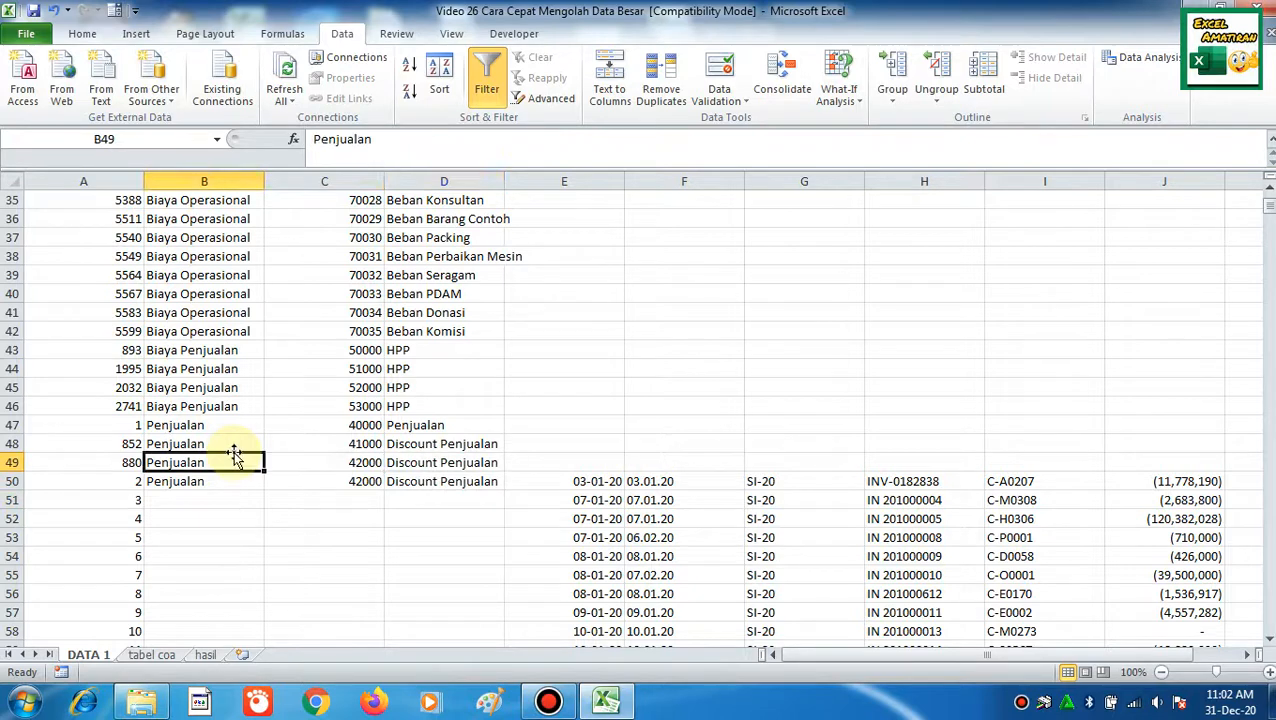
pyautogui.press('Down')
pyautogui.press('Left')
pyautogui.press('Down')
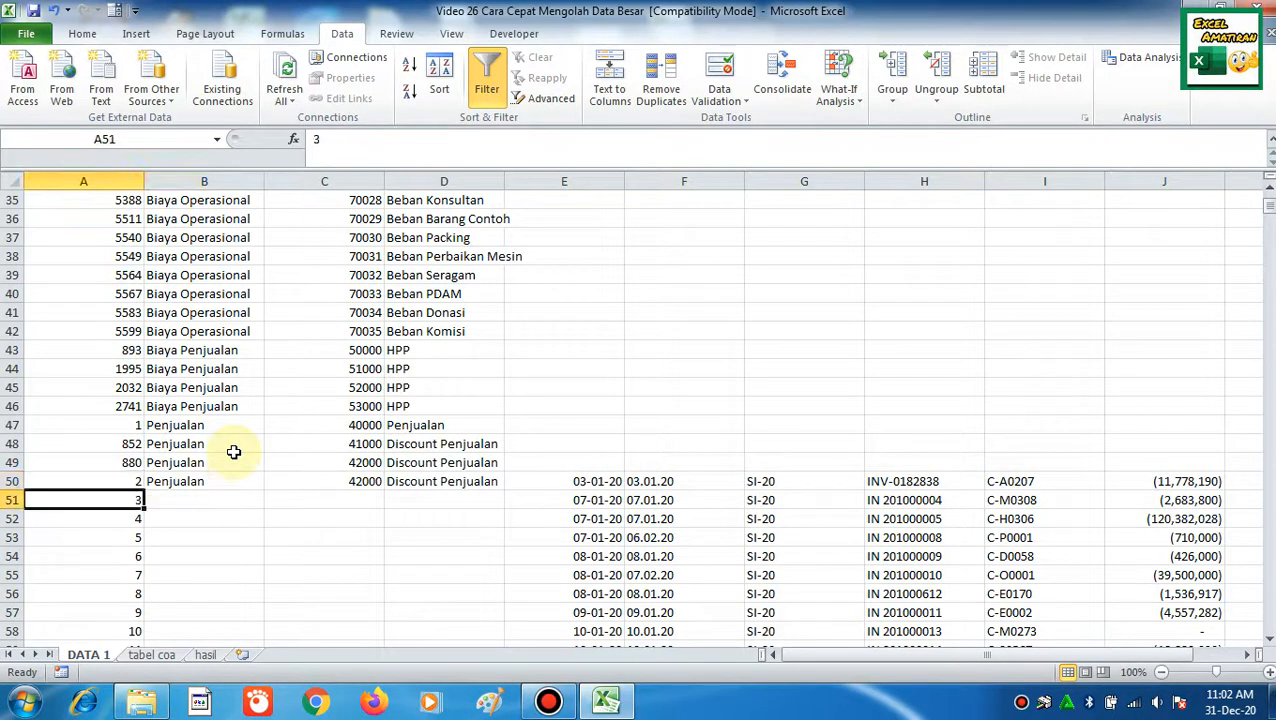
pyautogui.press('Right')
pyautogui.press('Up')
pyautogui.press('Down')
pyautogui.press('Down')
pyautogui.press('Left')
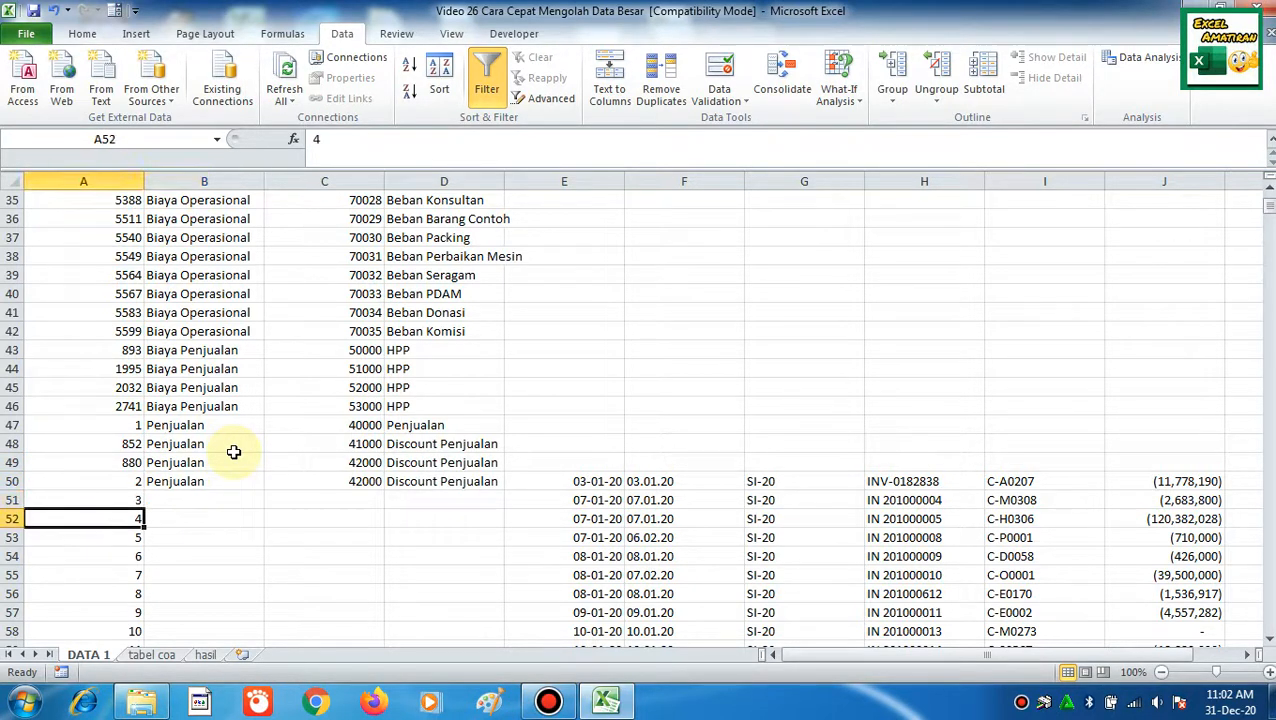
pyautogui.press('Up')
pyautogui.press('Up')
pyautogui.press('Right')
pyautogui.press('Left')
pyautogui.press('Right')
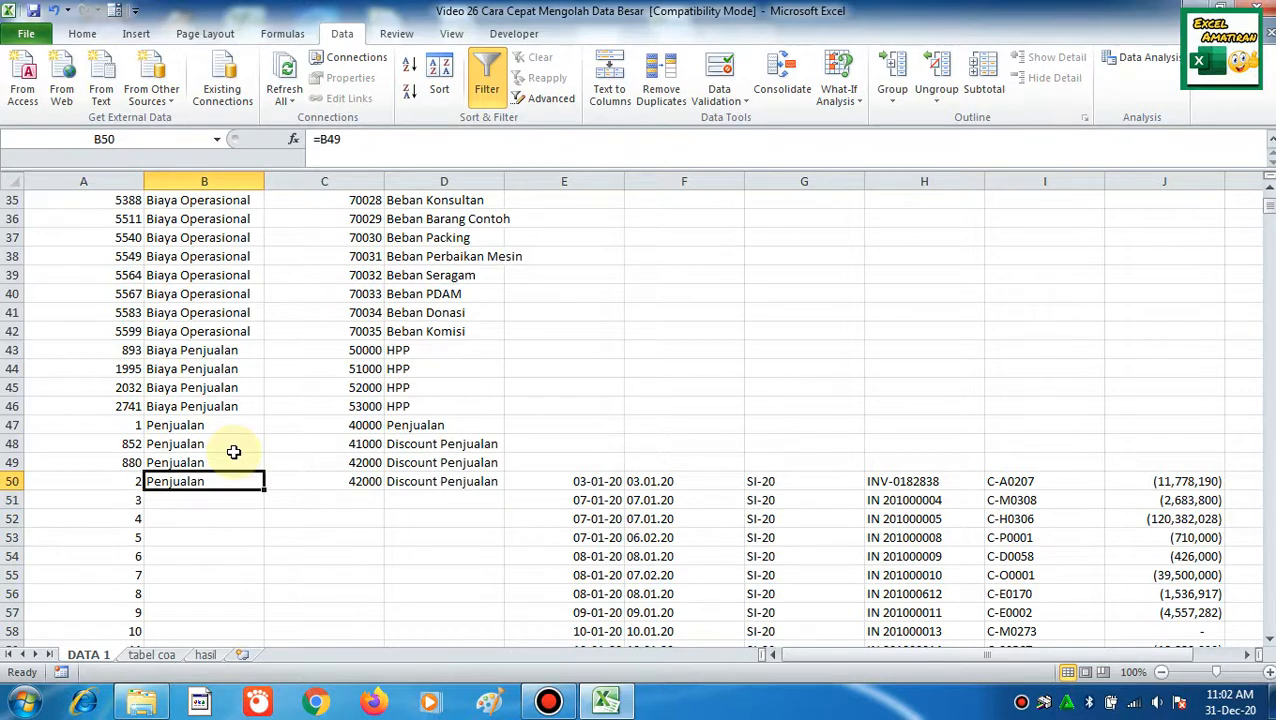
# - Enter 1 in B5620 as an end marker on the last ledger row
pyautogui.press('Left')
pyautogui.press('Down')
pyautogui.hotkey('ctrl', 'Down')
pyautogui.press('Right')
pyautogui.write('1')
pyautogui.press('Up')
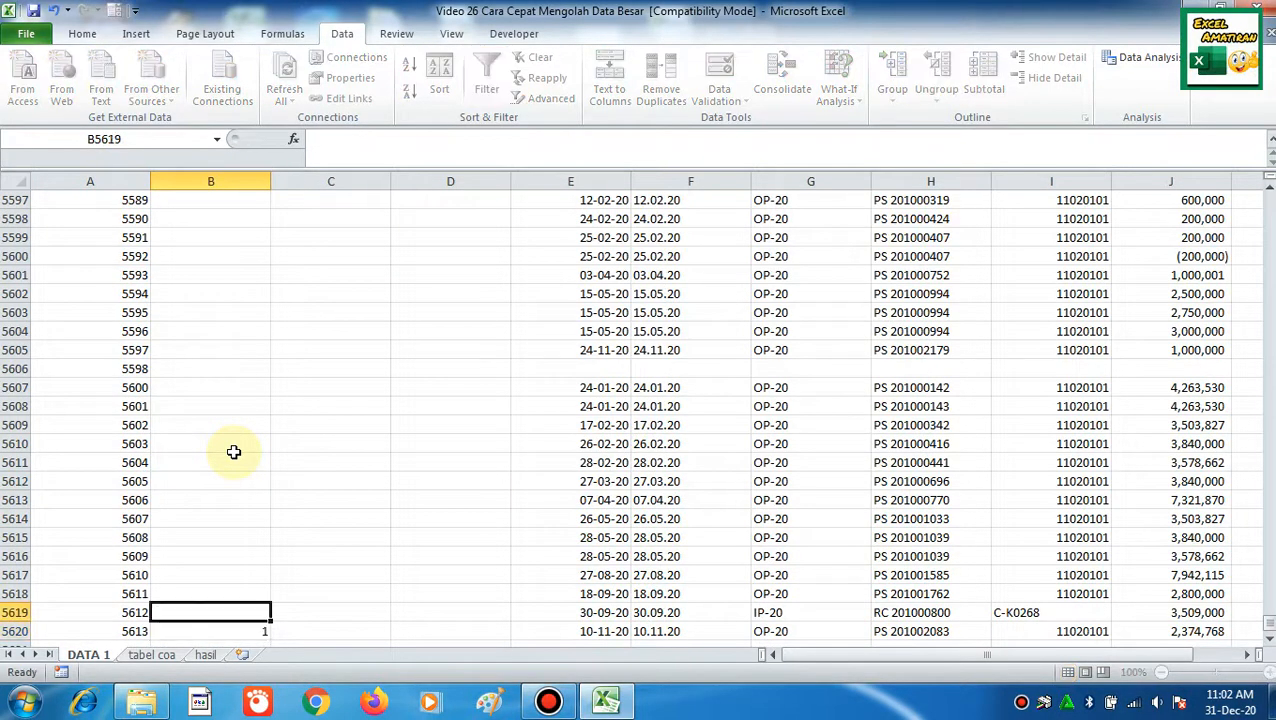
pyautogui.press('Down')
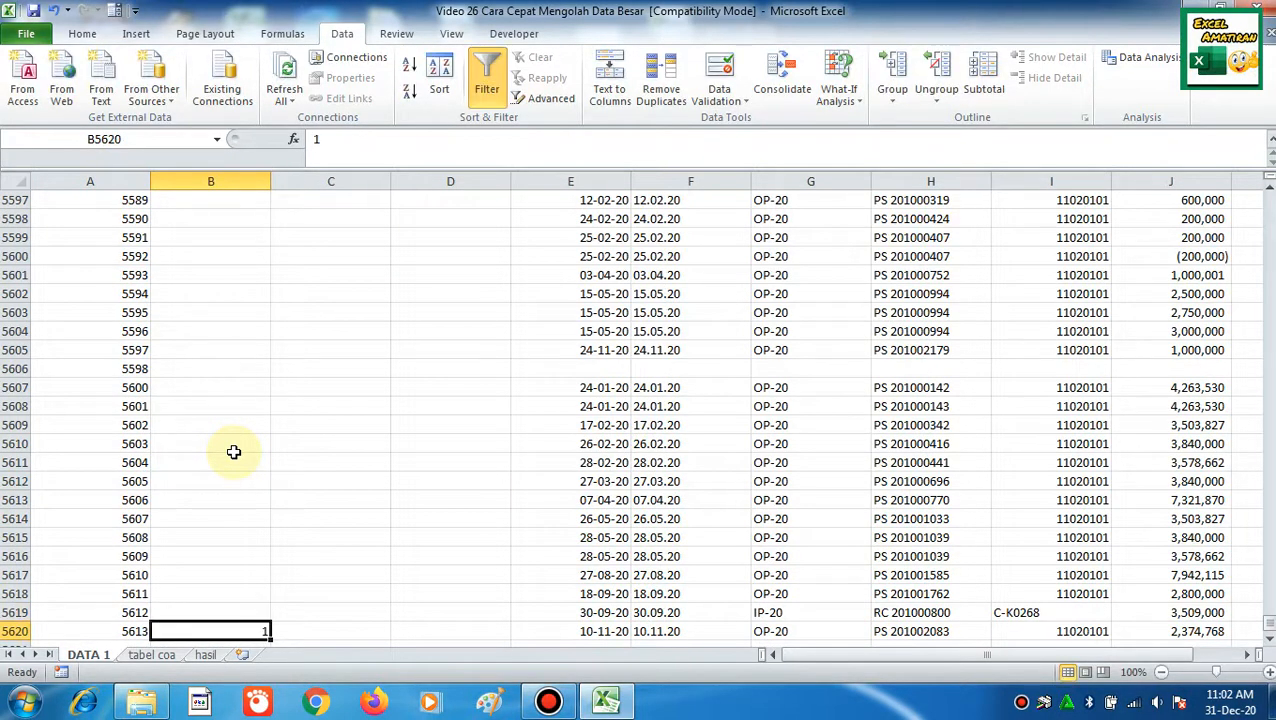
# - Copy the formulas in B50:D50 down through the last ledger row, filling B50:D5620
pyautogui.hotkey('ctrl', 'Up')
pyautogui.hotkey('shift', 'Right')
pyautogui.hotkey('shift', 'Right')
pyautogui.press('Up')
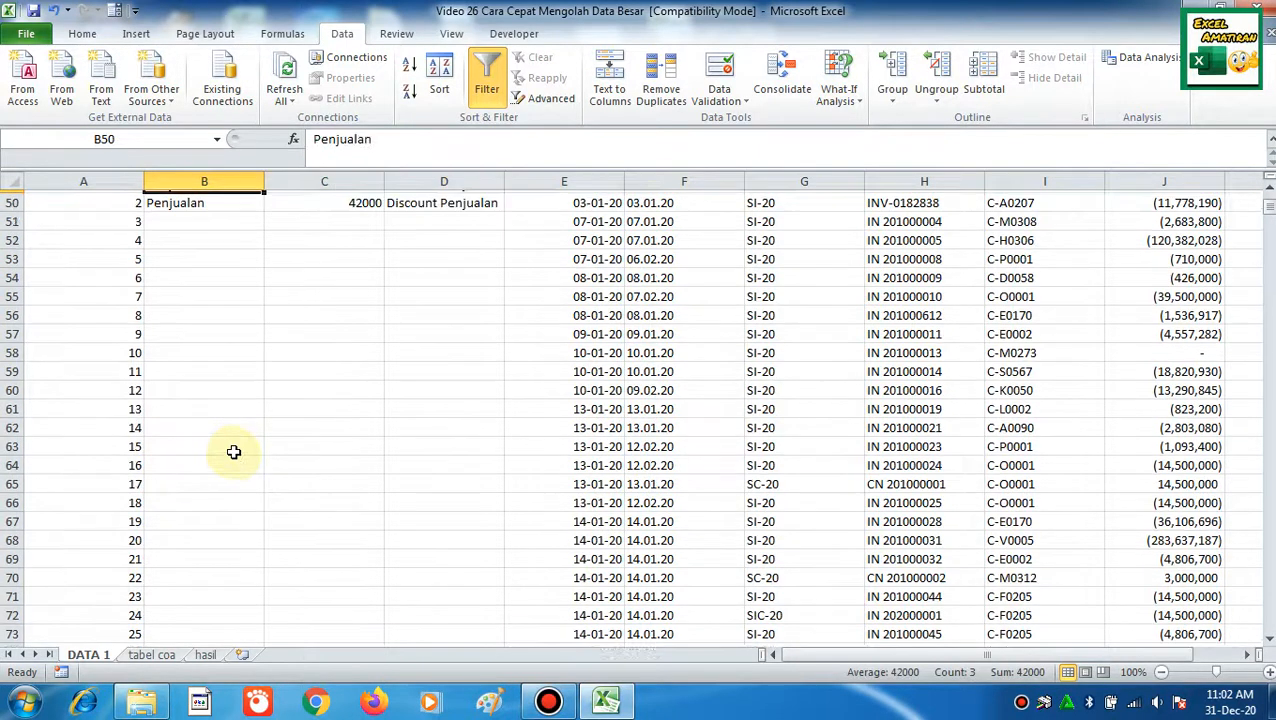
pyautogui.press('Down')
pyautogui.press('Right')
pyautogui.press('Right')
pyautogui.press('Left')
pyautogui.press('Left')
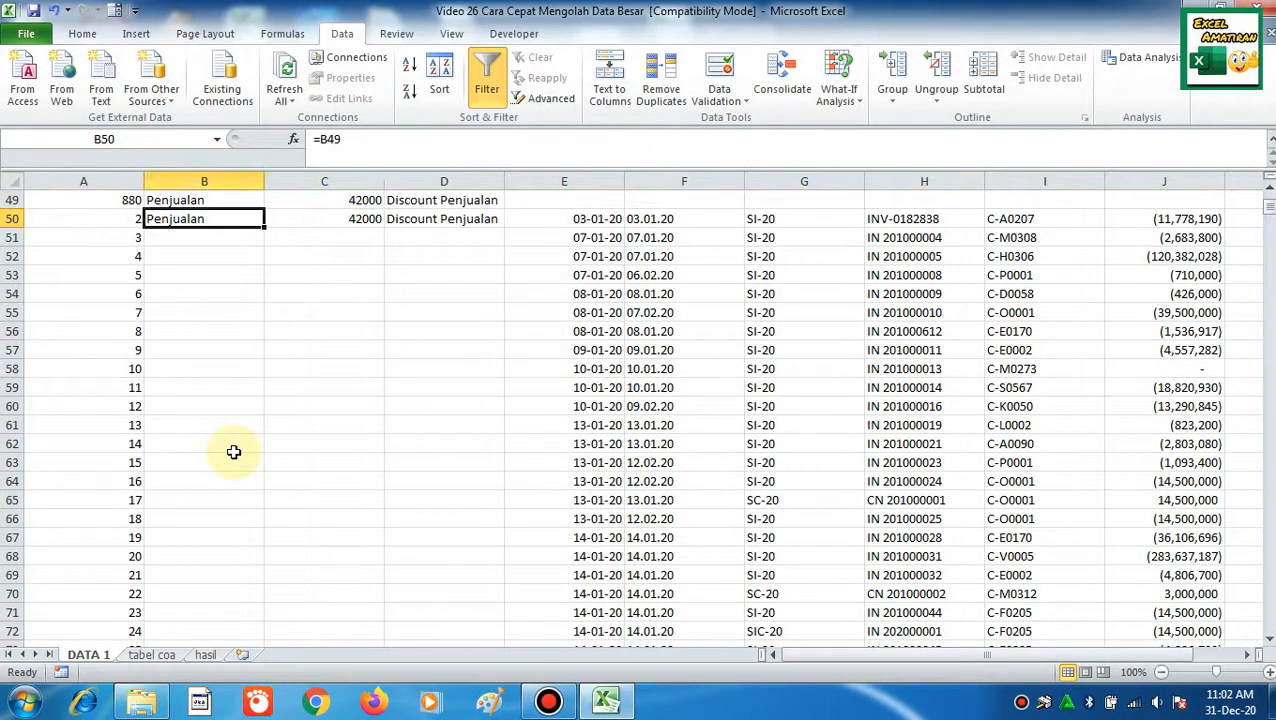
pyautogui.hotkey('shift', 'Right')
pyautogui.hotkey('shift', 'Right')
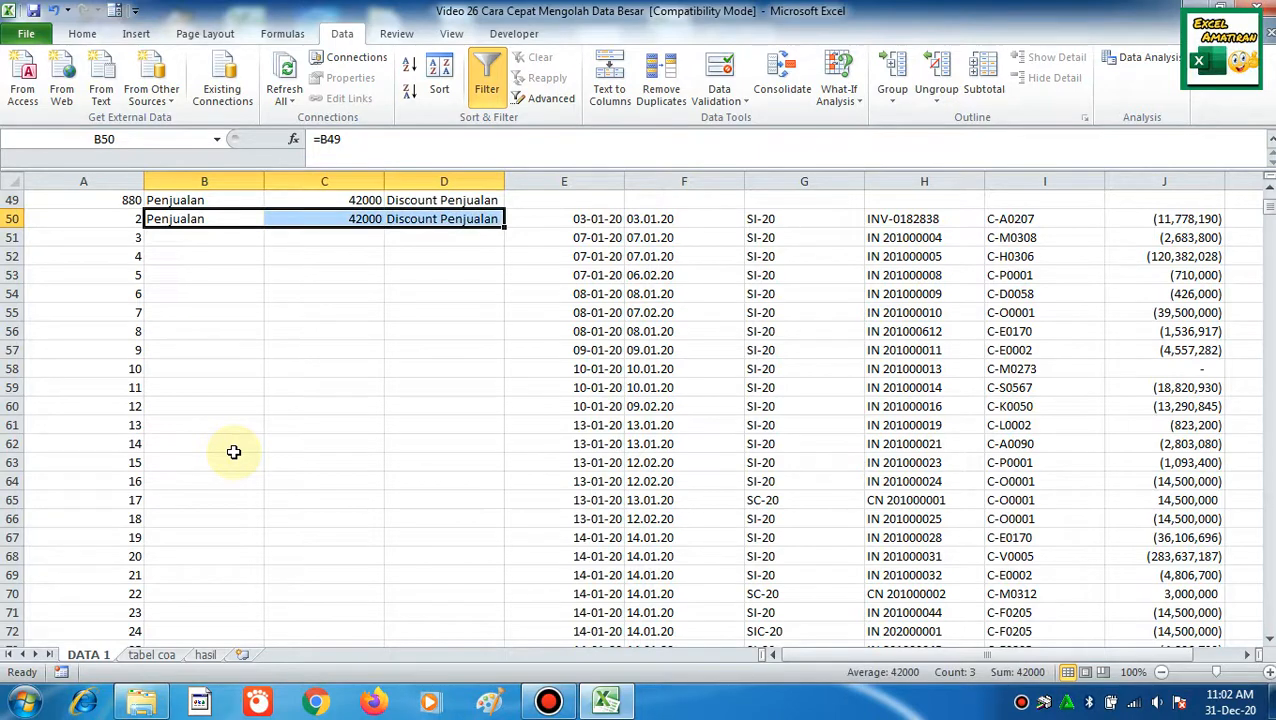
pyautogui.hotkey('ctrl', 'c')
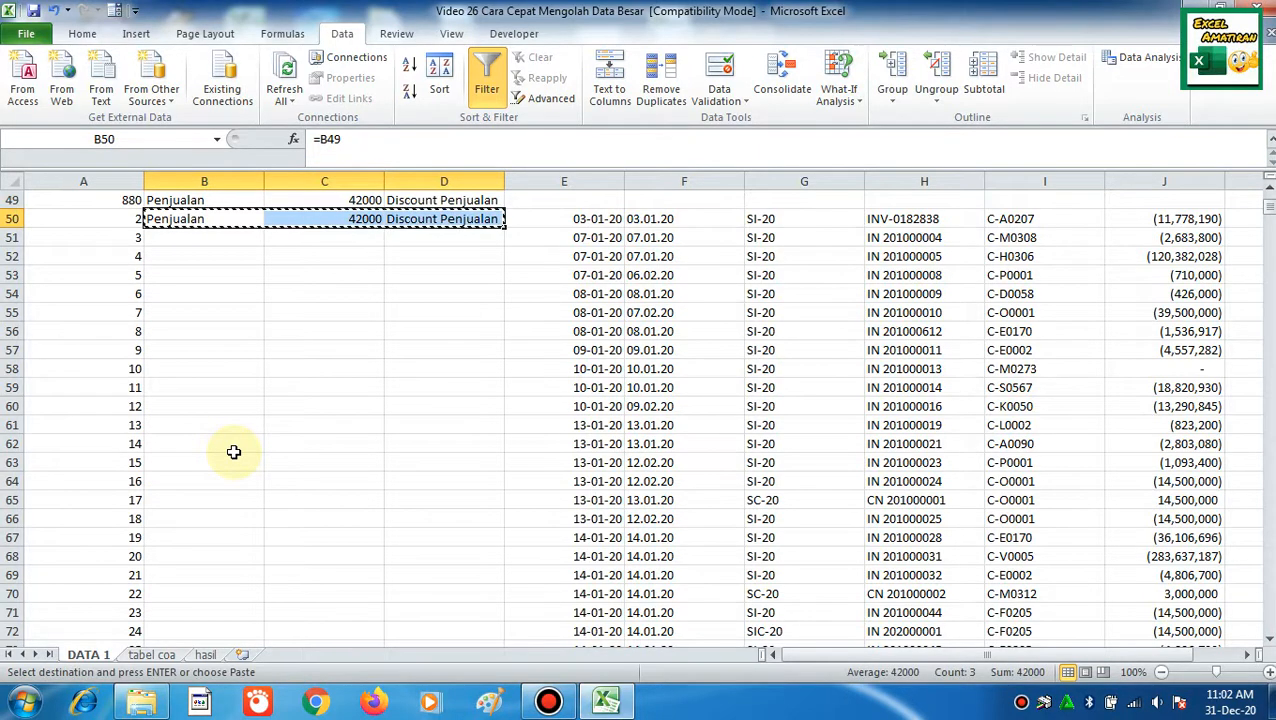
pyautogui.hotkey('ctrl', 'shift', 'Down')
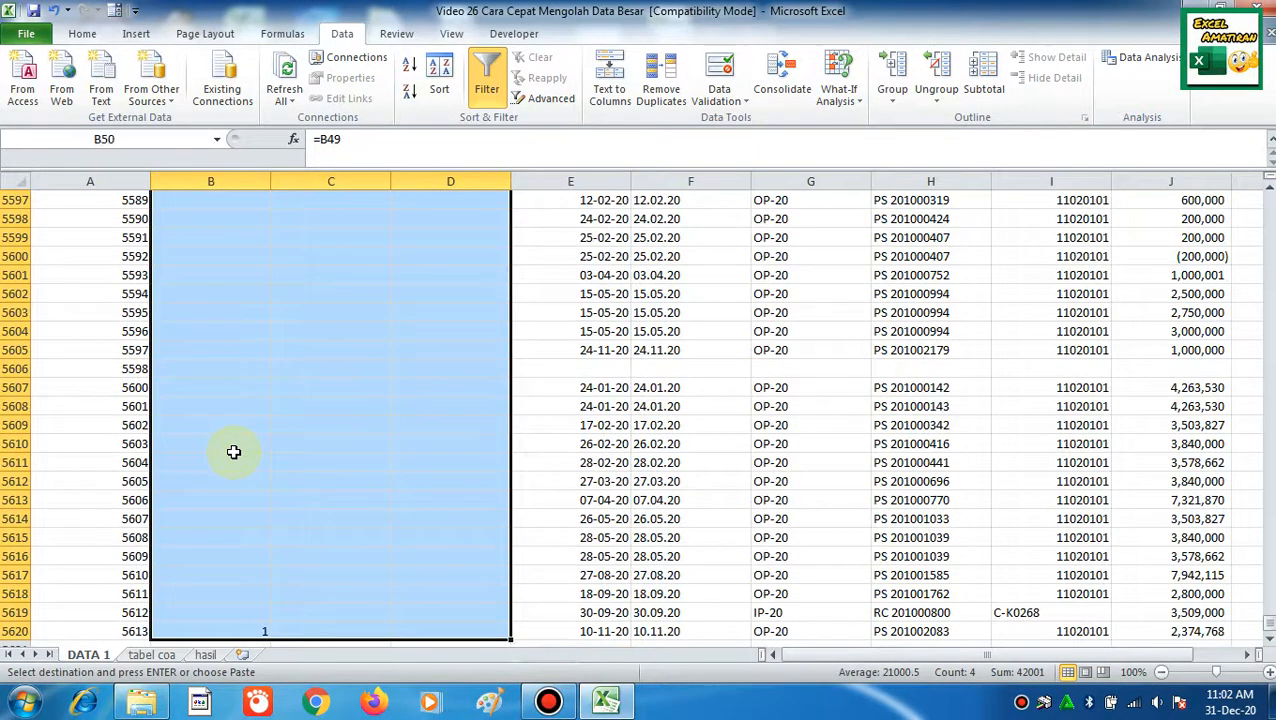
pyautogui.press('Return')
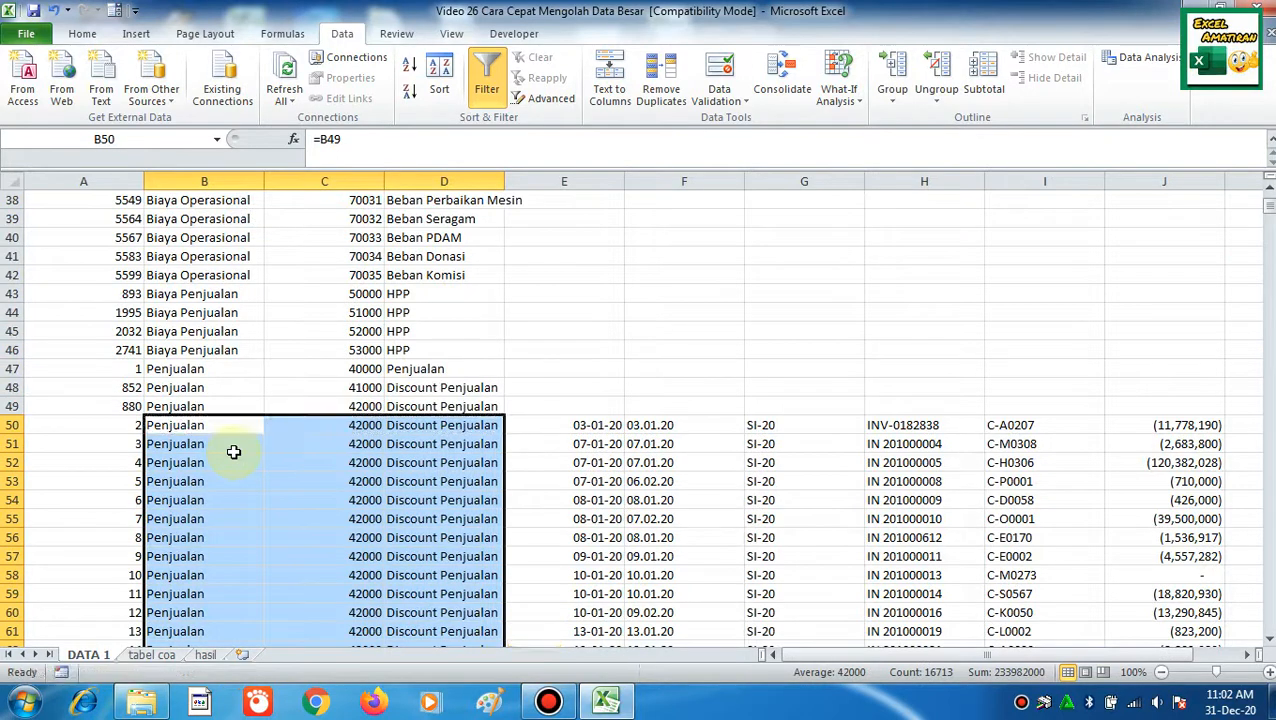
# - Highlight the filled formula range B50:D5620 with a yellow cell fill
pyautogui.click(84, 33)
pyautogui.click(283, 93)
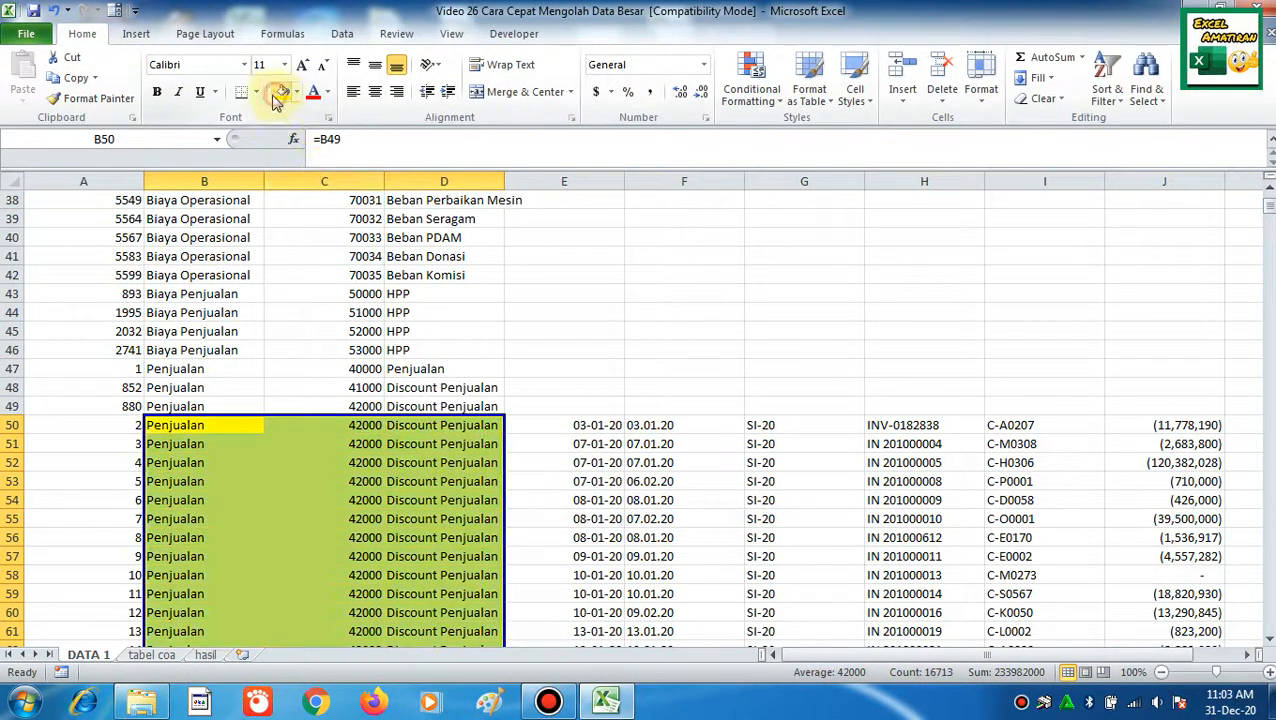
pyautogui.click(116, 443)
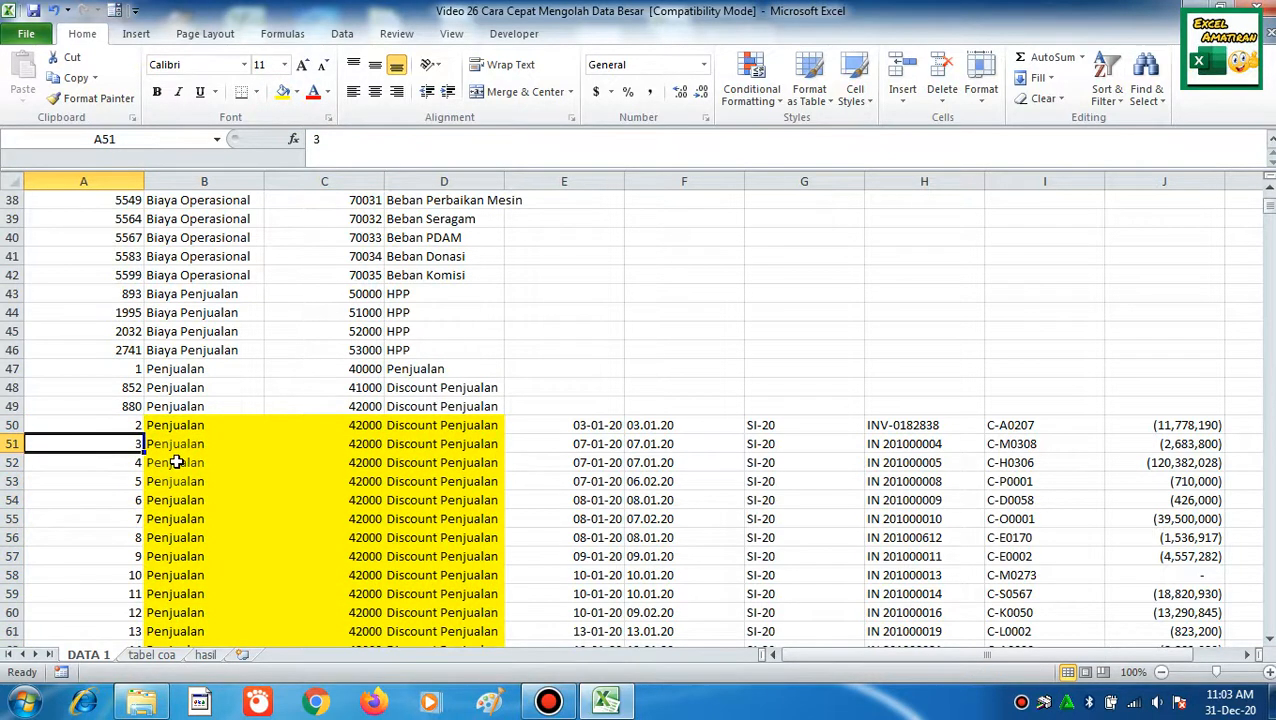
# - Review the formulas in B50 to D50 alongside the original row number in column A
pyautogui.press('Up')
pyautogui.press('Up')
pyautogui.press('Down')
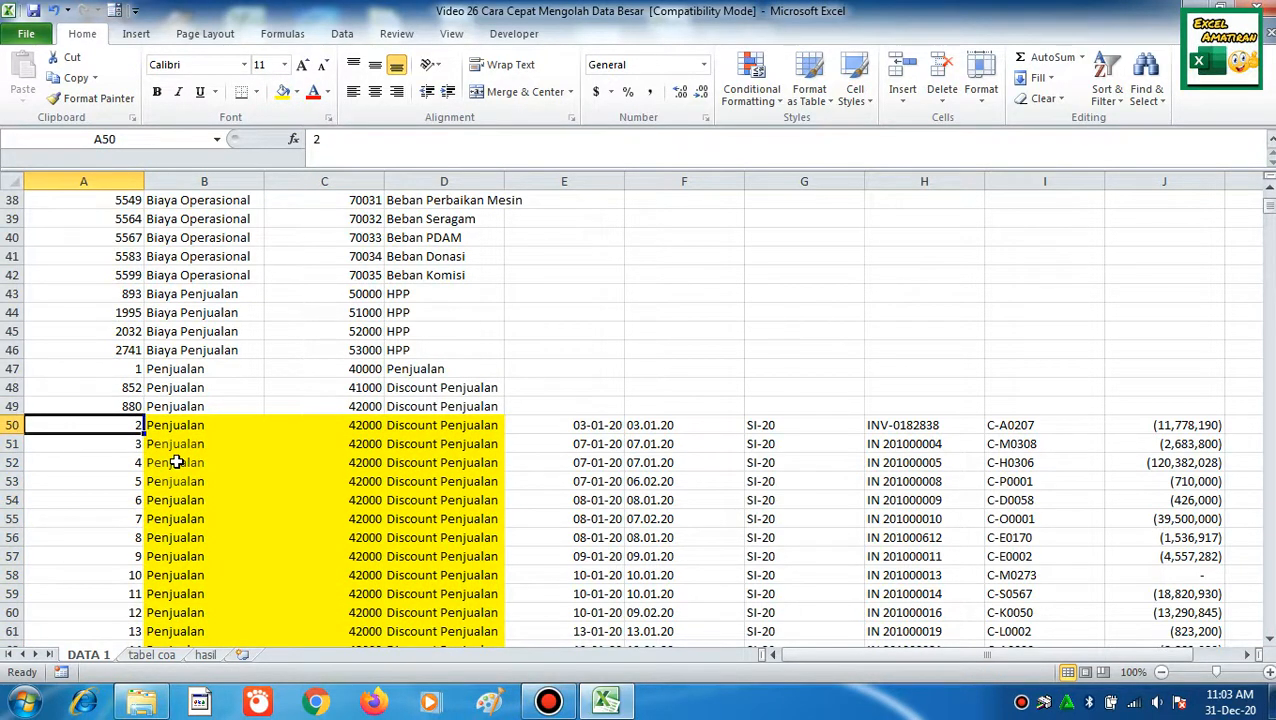
pyautogui.press('Right')
pyautogui.press('Right')
pyautogui.press('Left')
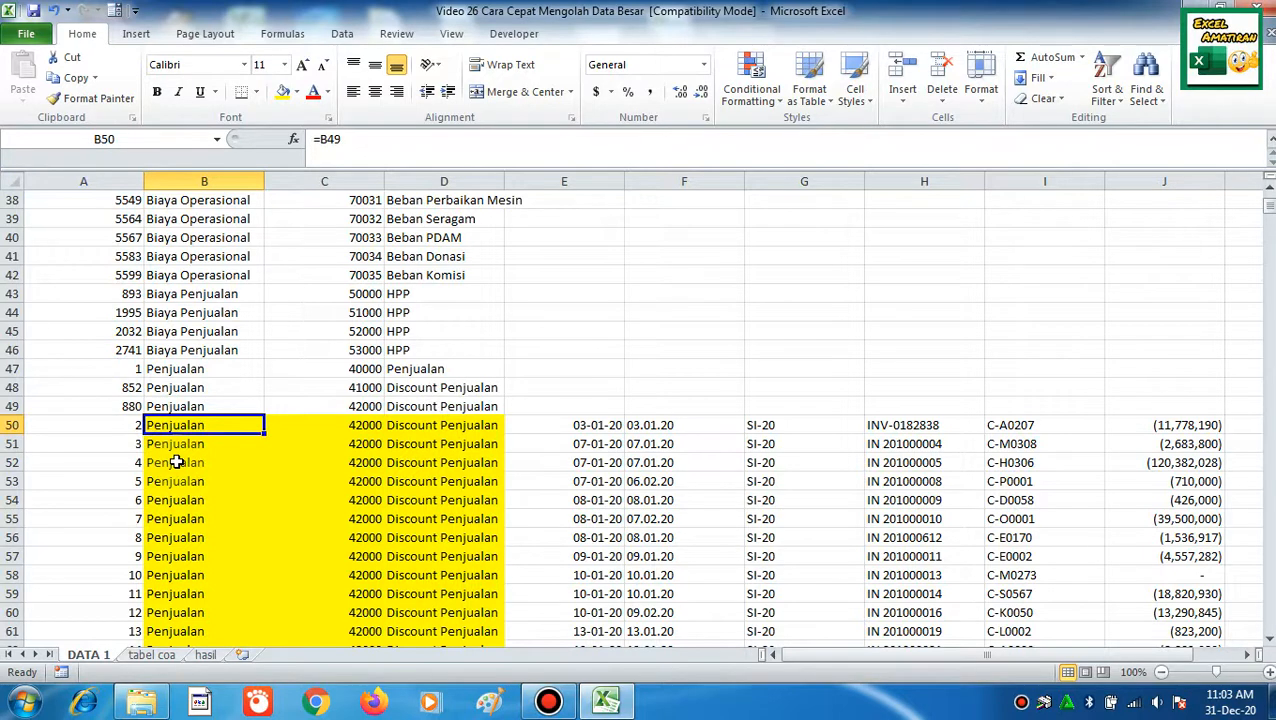
pyautogui.press('Left')
pyautogui.press('Right')
pyautogui.press('Right')
pyautogui.press('Right')
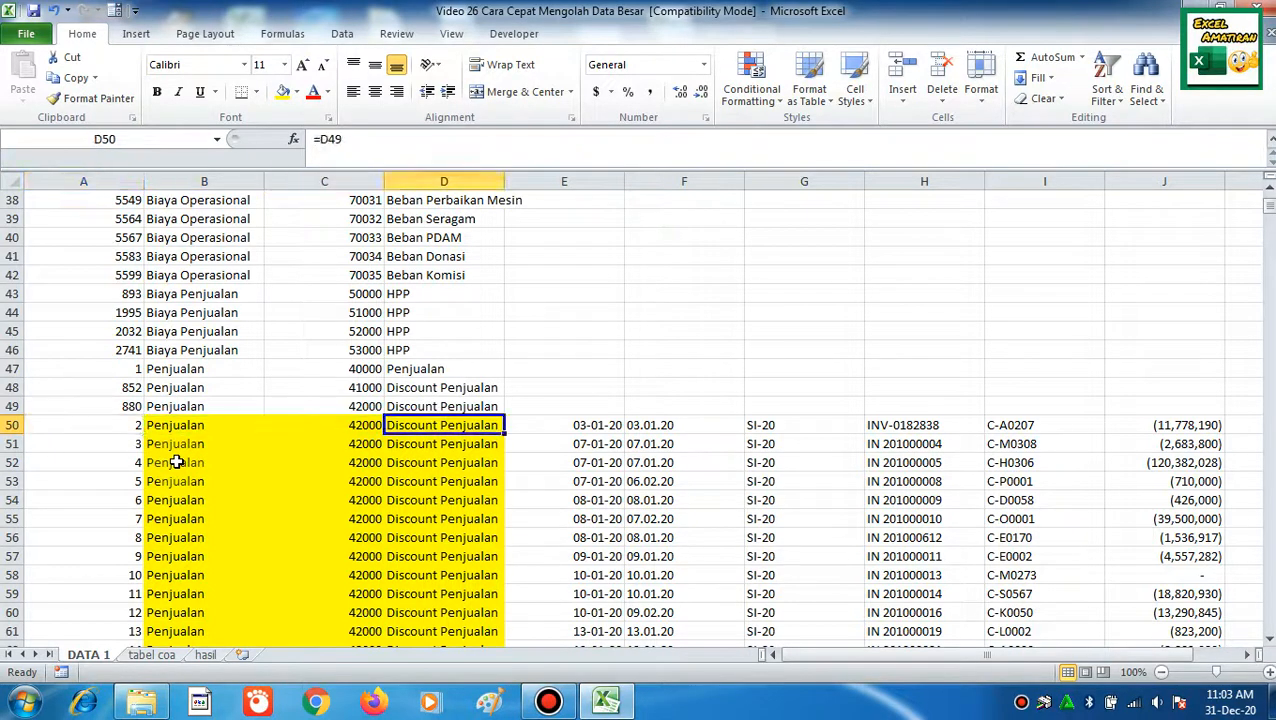
pyautogui.press('Left')
pyautogui.press('Left')
pyautogui.press('Left')
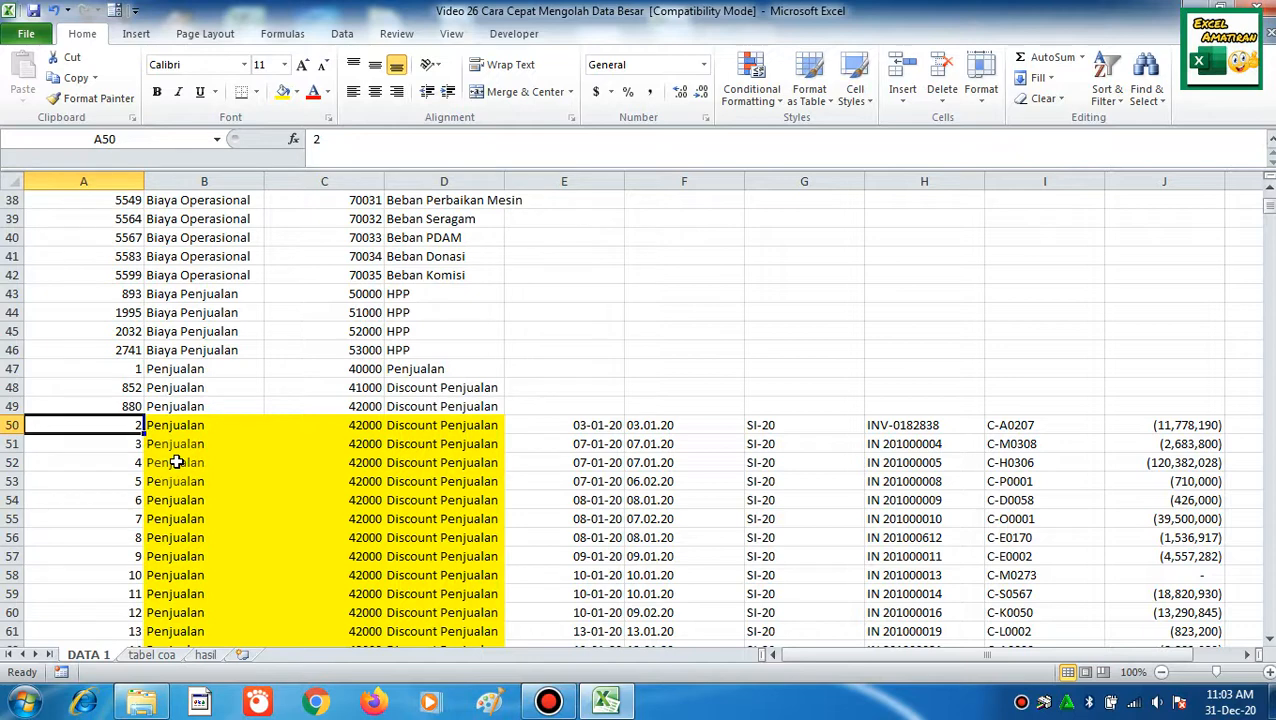
# - Sort the ledger range A8:J5620 by column A values from smallest to largest, restoring the original row order
pyautogui.hotkey('ctrl', 'Up')
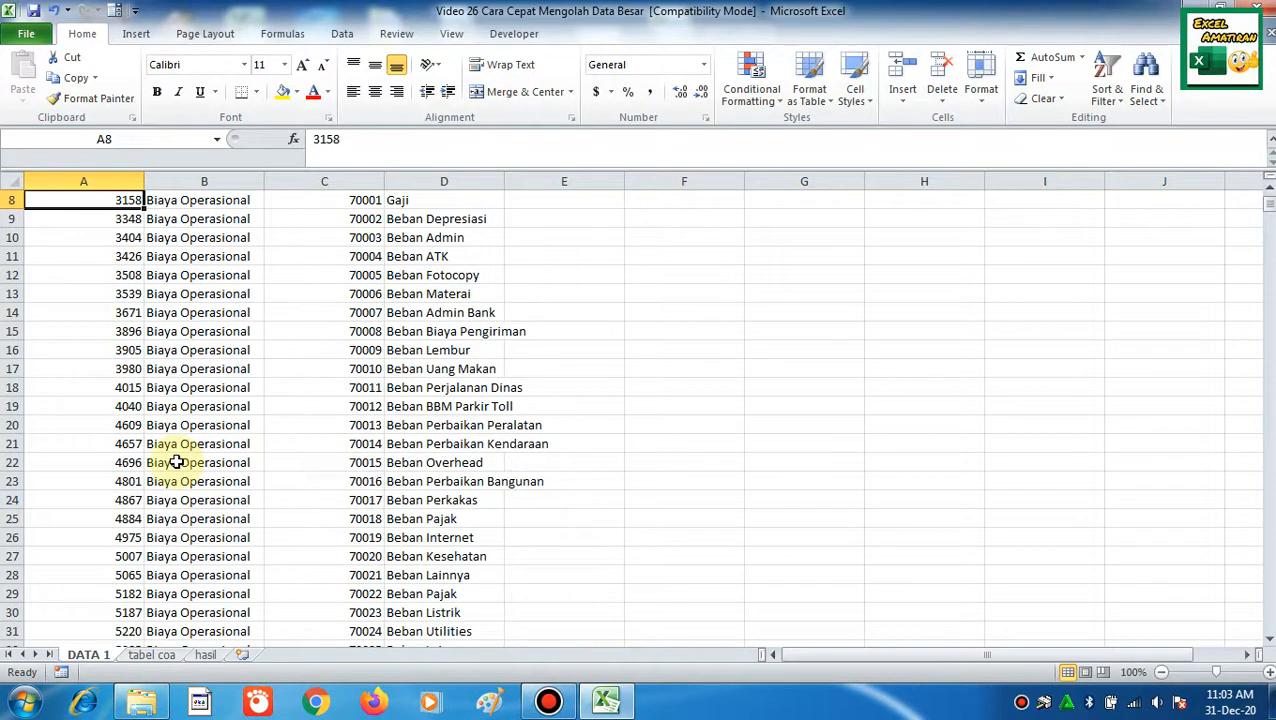
pyautogui.scroll(2, 176, 462)
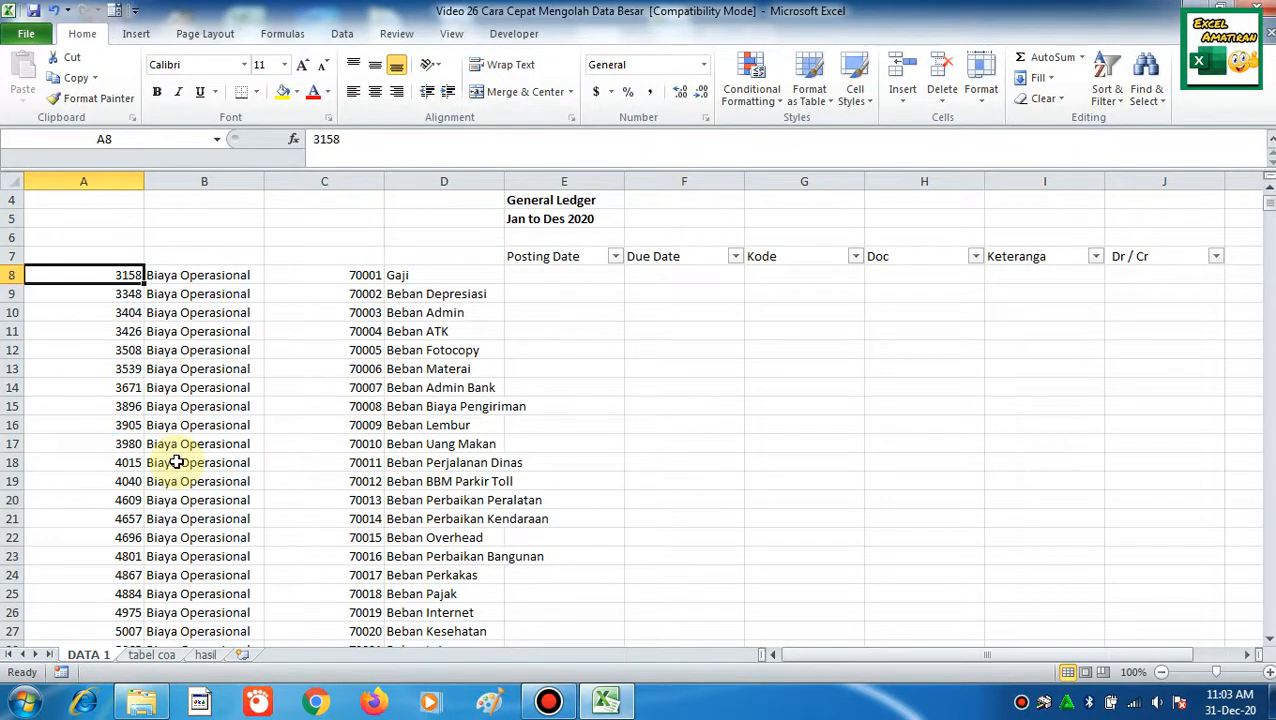
pyautogui.hotkey('ctrl', 'shift', 'Down')
pyautogui.hotkey('shift', 'Right')
pyautogui.hotkey('shift', 'Right')
pyautogui.hotkey('shift', 'Right')
pyautogui.hotkey('shift', 'Right')
pyautogui.hotkey('shift', 'Right')
pyautogui.hotkey('shift', 'Right')
pyautogui.hotkey('shift', 'Right')
pyautogui.hotkey('shift', 'Right')
pyautogui.hotkey('shift', 'Right')
pyautogui.hotkey('shift', 'Right')
pyautogui.hotkey('shift', 'Right')
pyautogui.hotkey('shift', 'Right')
pyautogui.hotkey('shift', 'Right')
pyautogui.hotkey('shift', 'Right')
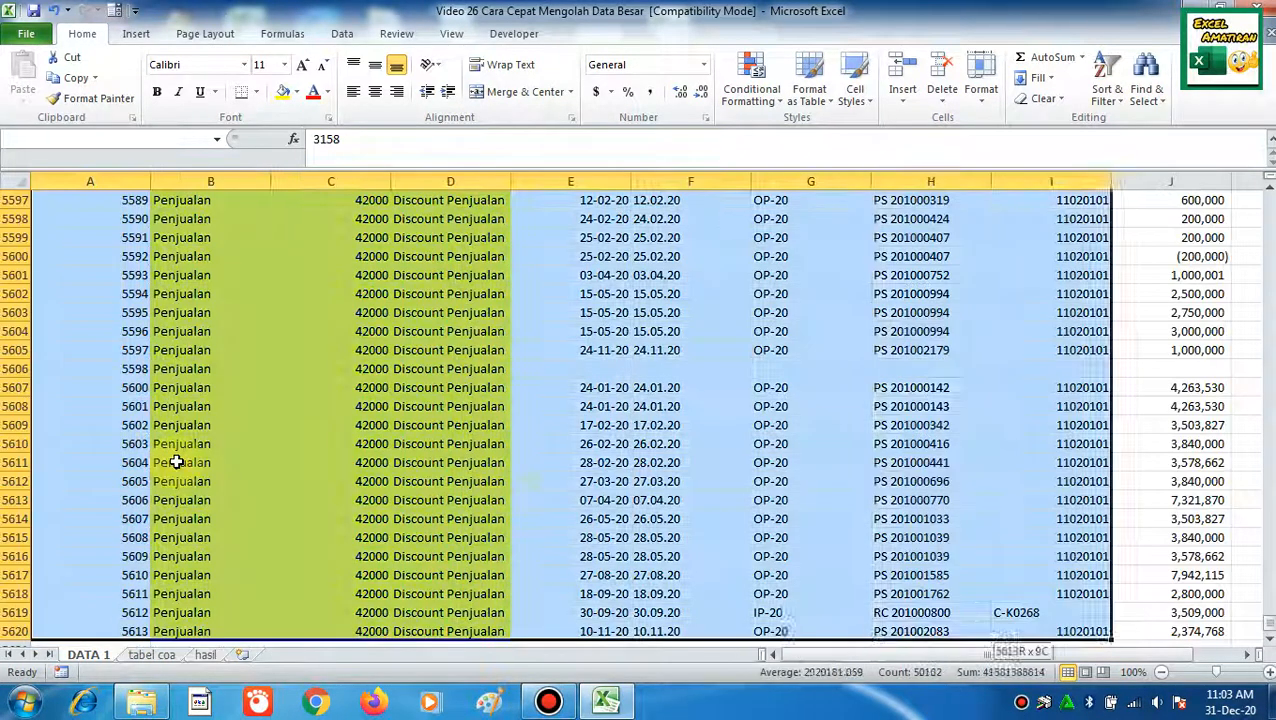
pyautogui.hotkey('shift', 'Left')
pyautogui.hotkey('shift', 'Left')
pyautogui.hotkey('shift', 'Left')
pyautogui.hotkey('shift', 'Left')
pyautogui.hotkey('shift', 'Left')
pyautogui.hotkey('shift', 'Left')
pyautogui.hotkey('shift', 'Right')
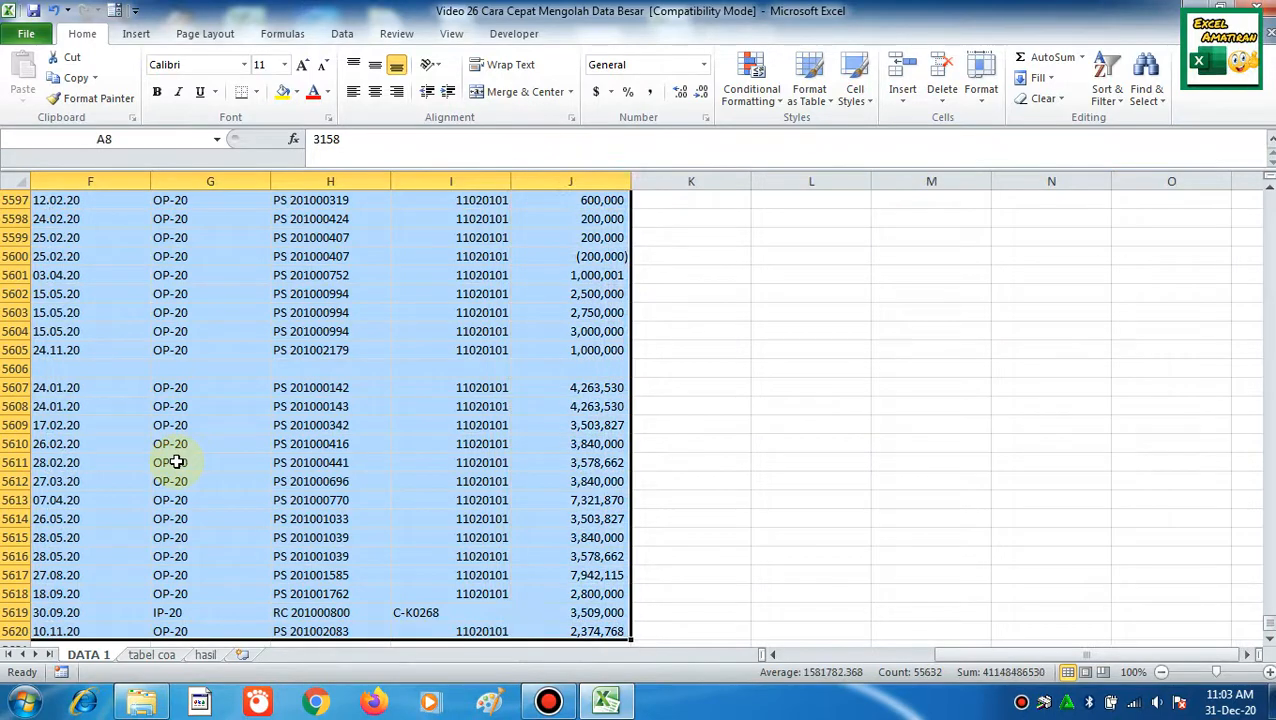
pyautogui.click(342, 33)
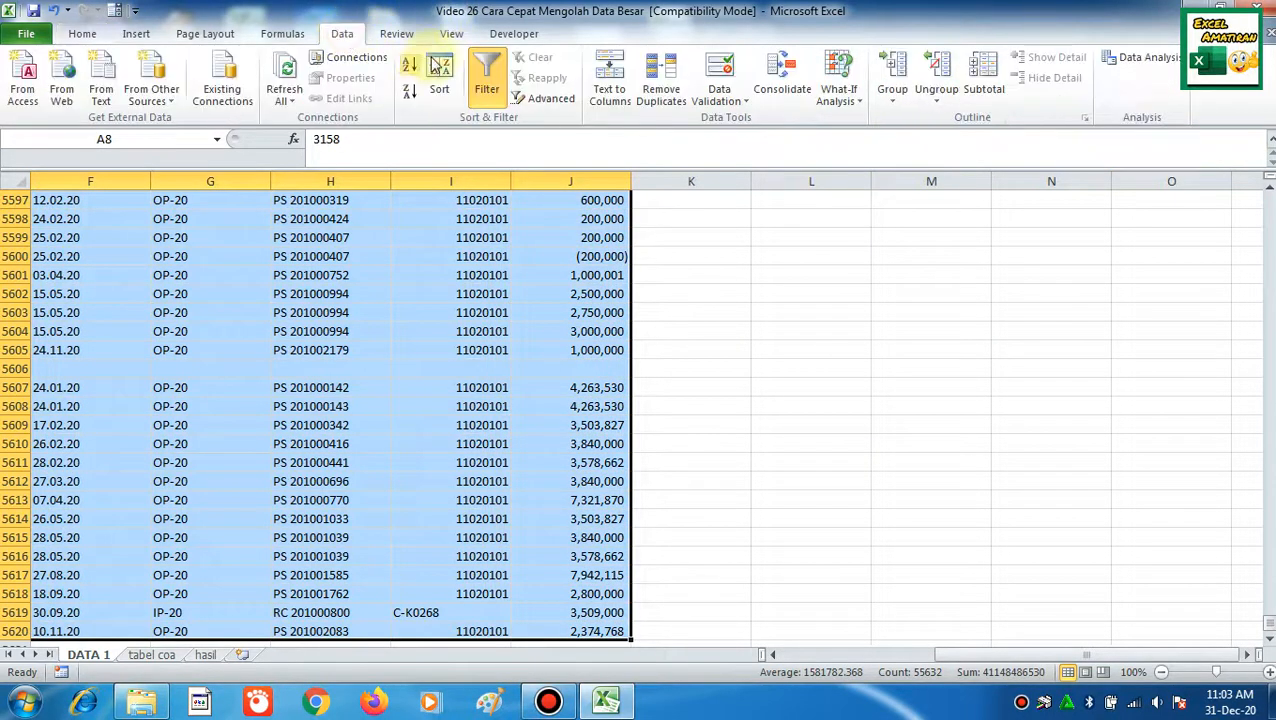
pyautogui.click(440, 70)
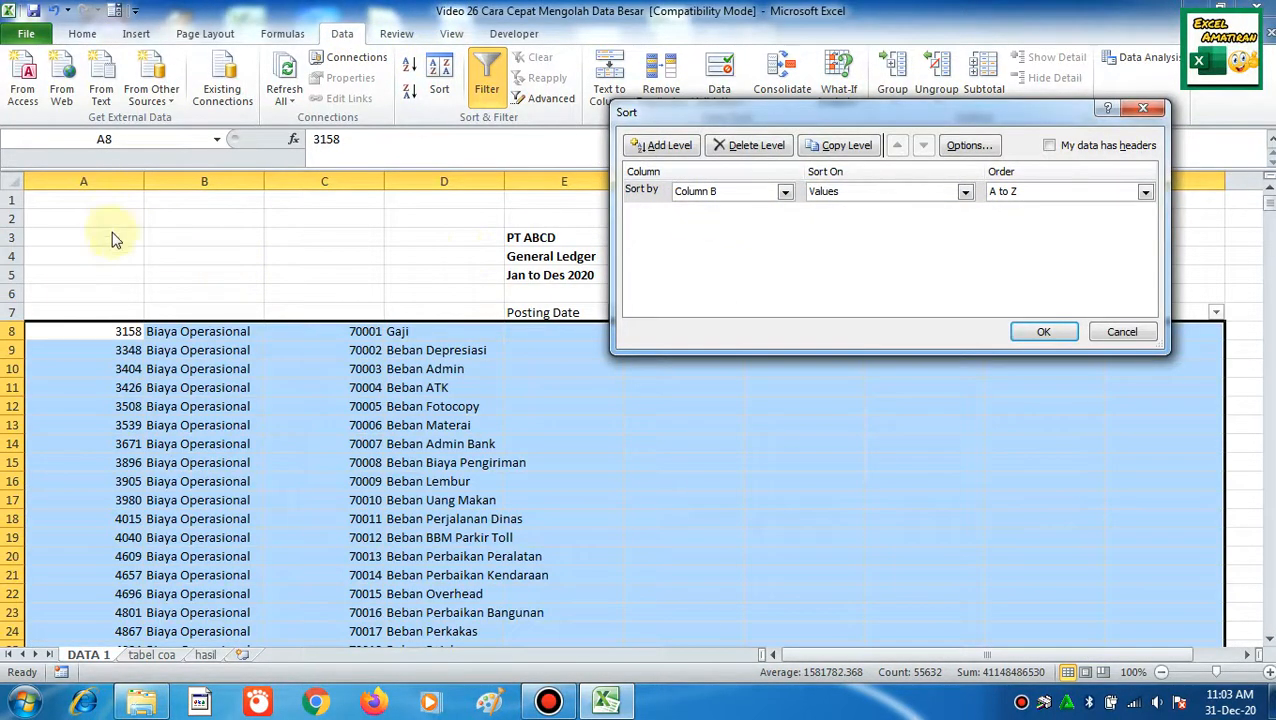
pyautogui.click(784, 191)
pyautogui.click(726, 209)
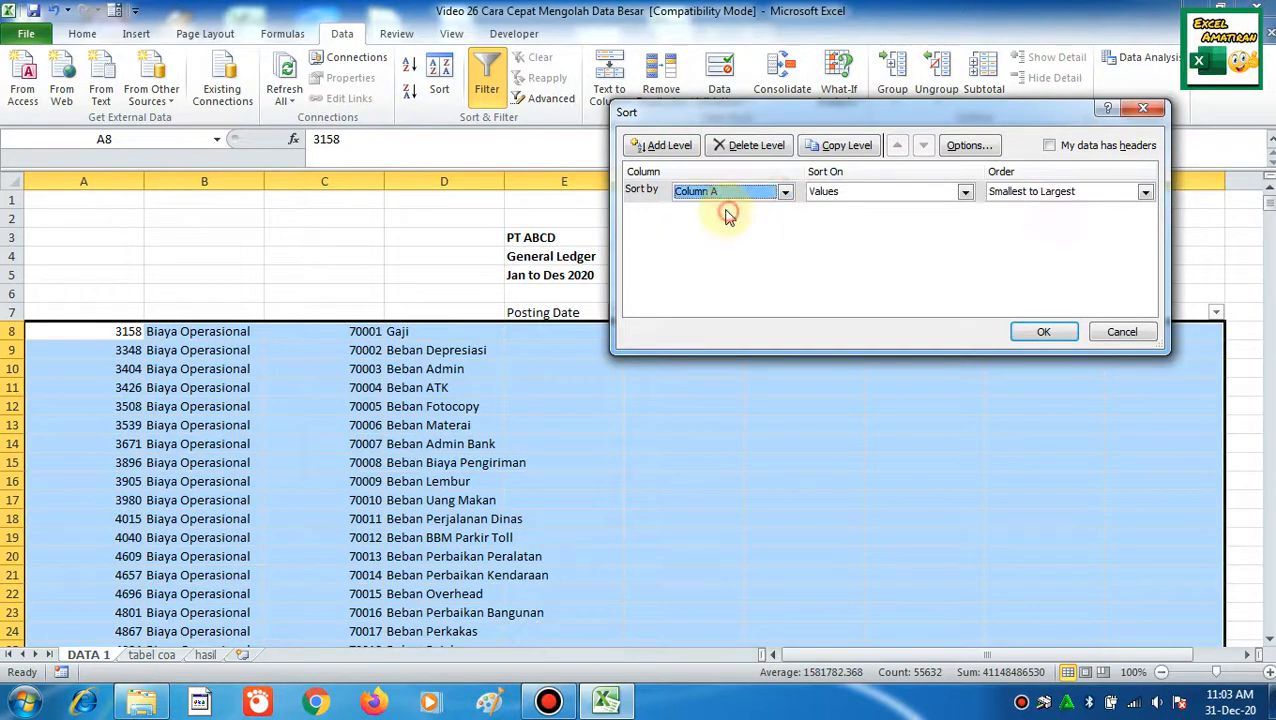
pyautogui.click(1040, 331)
# - Check down columns B to D that each ledger row carries the group, code and name of its own account
pyautogui.click(372, 331)
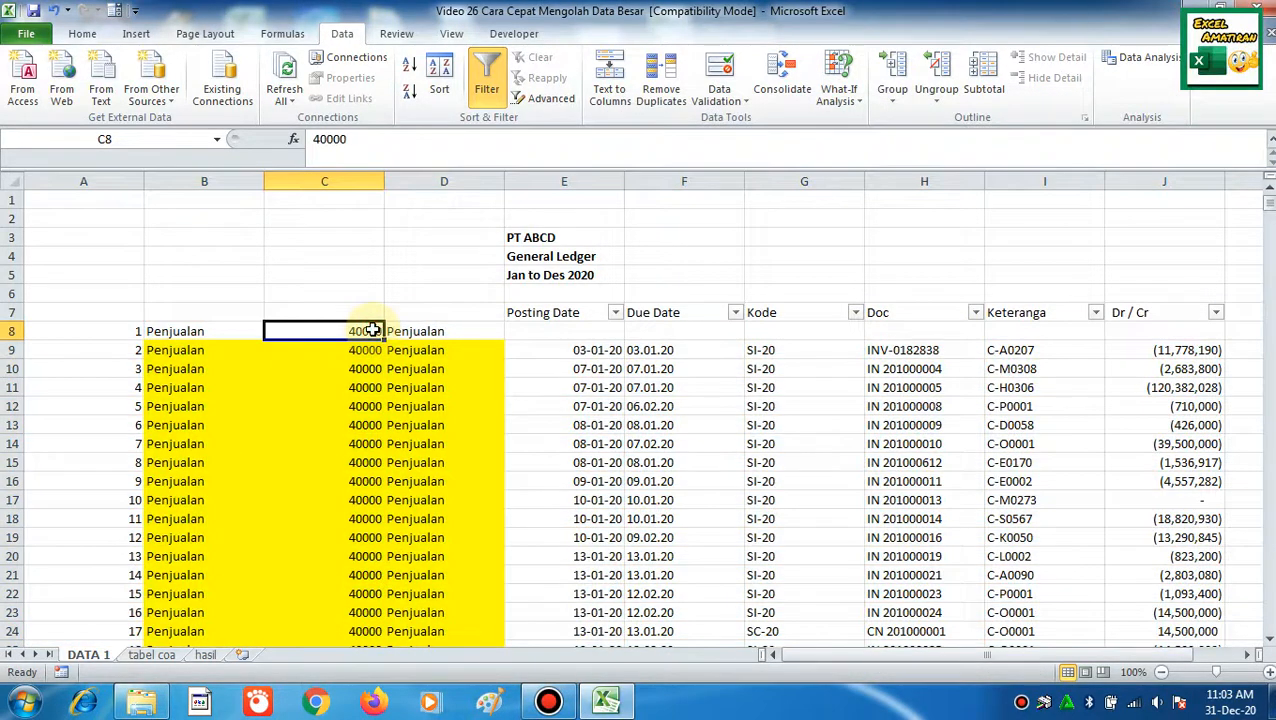
pyautogui.scroll(-20, 384, 364)
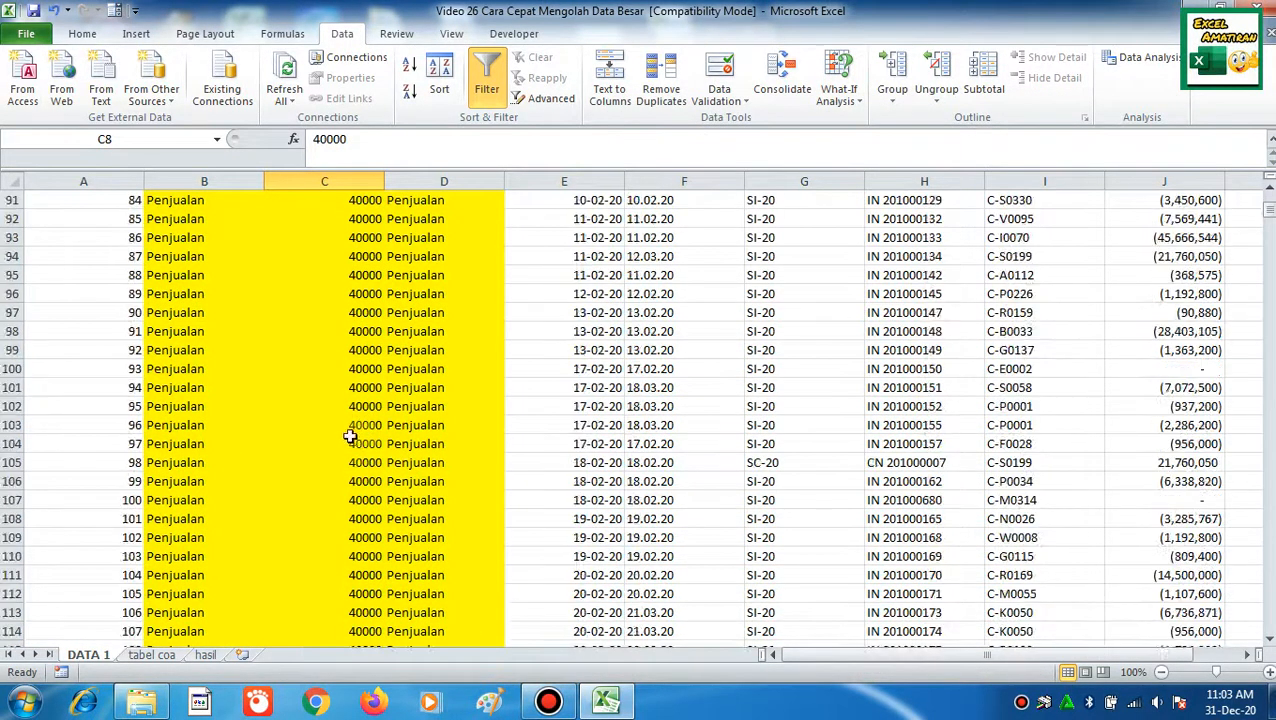
pyautogui.scroll(-5, 350, 437)
pyautogui.click(345, 443)
pyautogui.press('pagedown')
pyautogui.press('pagedown')
pyautogui.press('pagedown')
pyautogui.press('pagedown')
pyautogui.press('pagedown')
pyautogui.press('pagedown')
pyautogui.press('pagedown')
pyautogui.press('pagedown')
pyautogui.press('pagedown')
pyautogui.press('pagedown')
pyautogui.press('pagedown')
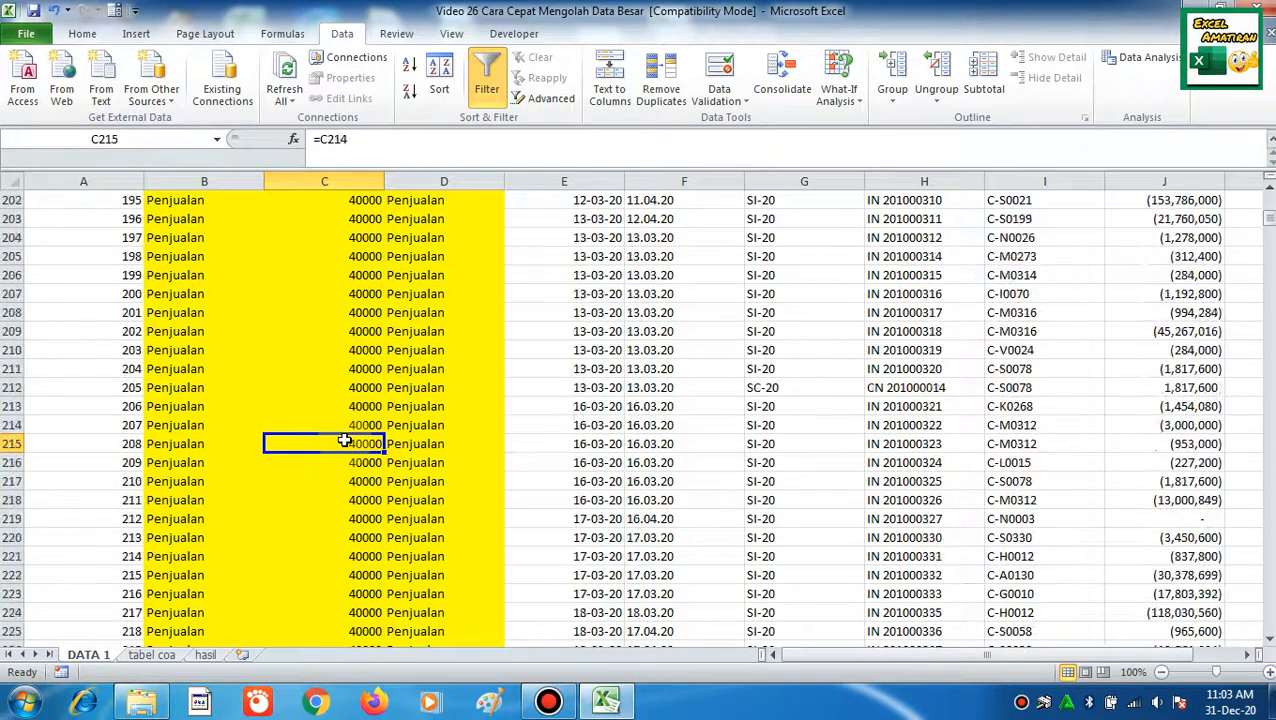
pyautogui.press('pagedown')
pyautogui.press('pagedown')
pyautogui.press('pagedown')
pyautogui.press('pagedown')
pyautogui.press('pagedown')
pyautogui.press('pagedown')
pyautogui.press('pagedown')
pyautogui.press('pagedown')
pyautogui.press('pagedown')
pyautogui.press('pagedown')
pyautogui.press('pagedown')
pyautogui.press('pagedown')
pyautogui.press('pagedown')
pyautogui.press('pagedown')
pyautogui.press('pagedown')
pyautogui.press('pagedown')
pyautogui.press('pagedown')
pyautogui.press('pagedown')
pyautogui.press('pagedown')
pyautogui.press('pagedown')
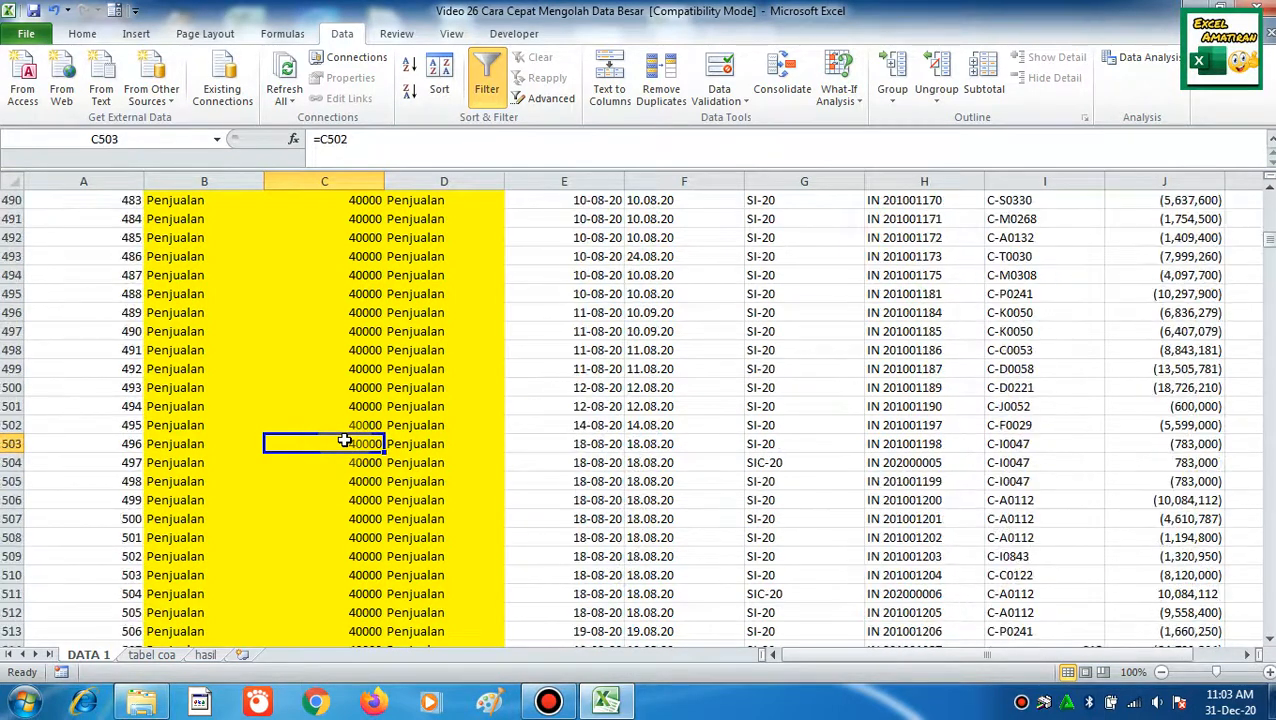
pyautogui.press('pagedown')
pyautogui.press('pagedown')
pyautogui.press('pagedown')
pyautogui.press('pagedown')
pyautogui.press('pagedown')
pyautogui.press('pagedown')
pyautogui.press('pagedown')
pyautogui.press('pagedown')
pyautogui.press('pagedown')
pyautogui.press('pagedown')
pyautogui.press('pagedown')
pyautogui.press('pagedown')
pyautogui.press('pagedown')
pyautogui.press('pagedown')
pyautogui.press('pagedown')
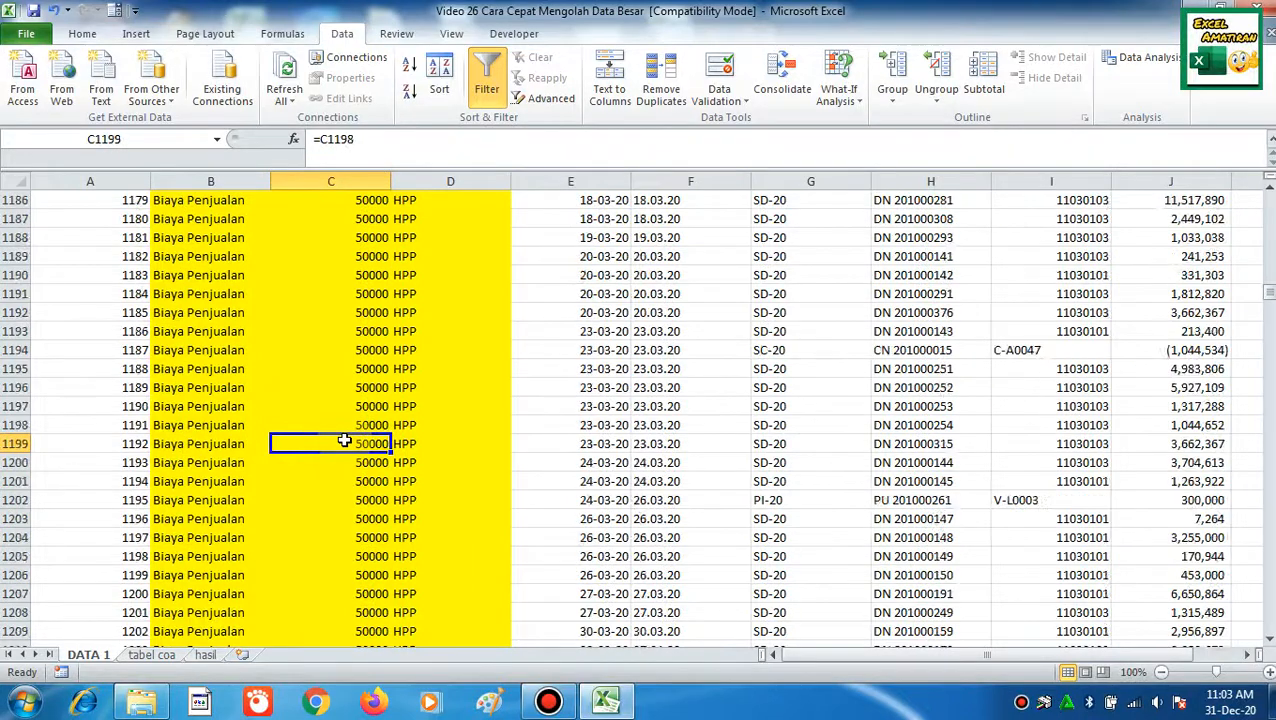
pyautogui.press('pagedown')
pyautogui.press('Left')
pyautogui.press('Left')
pyautogui.hotkey('ctrl', 'Up')
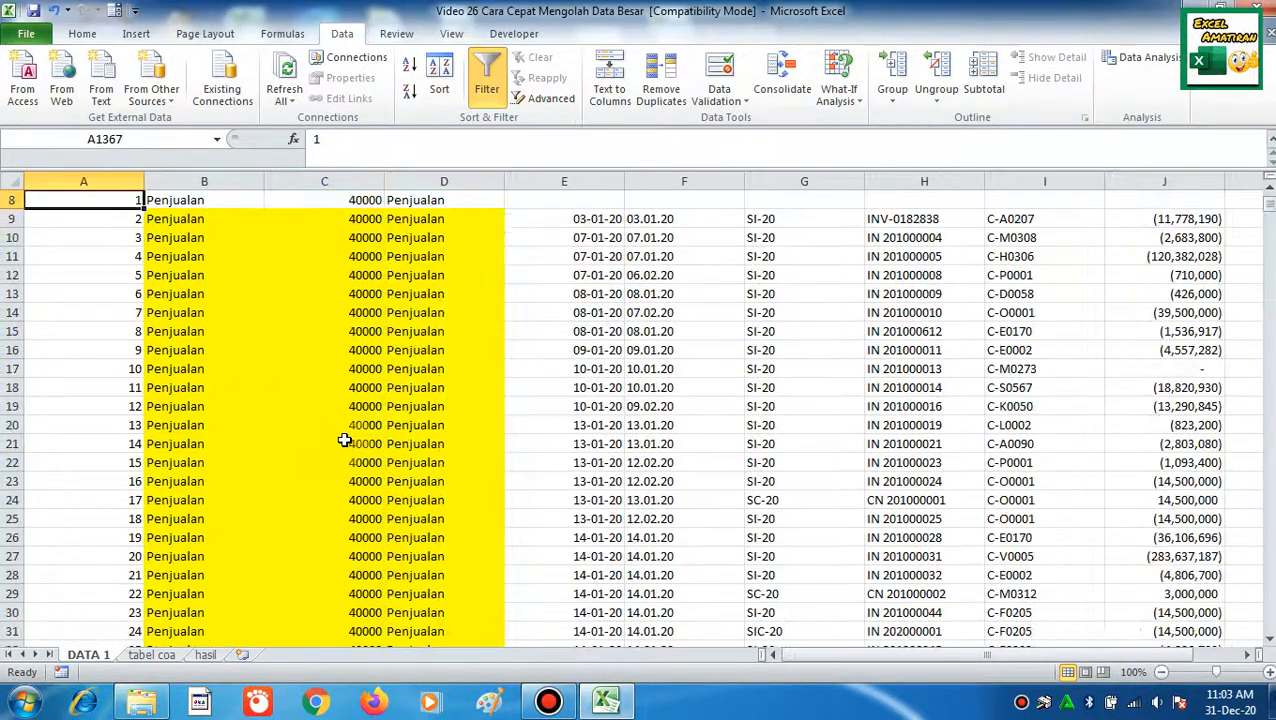
# - Compare the account heading in B8 with the linking formulas in the cells below it
pyautogui.press('Up')
pyautogui.press('Right')
pyautogui.press('Down')
pyautogui.press('Left')
pyautogui.press('Right')
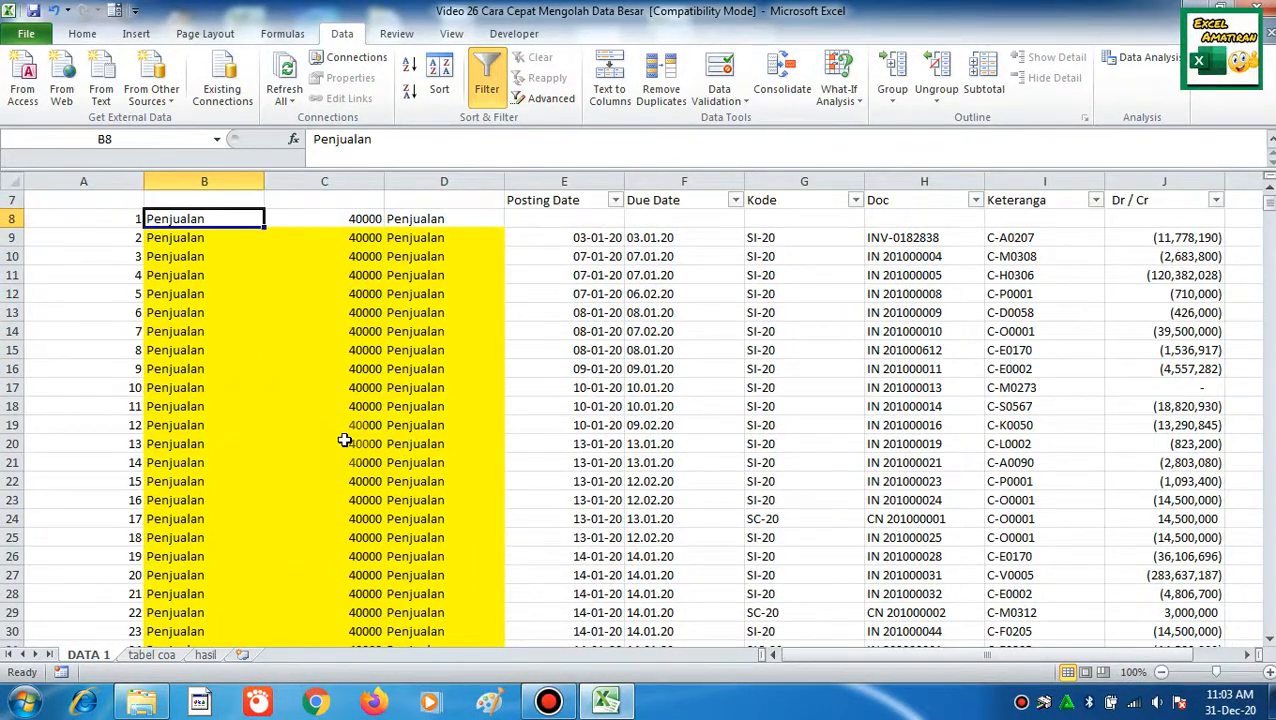
pyautogui.press('Down')
pyautogui.press('Down')
pyautogui.press('Up')
pyautogui.press('Up')
pyautogui.press('Down')
pyautogui.press('Down')
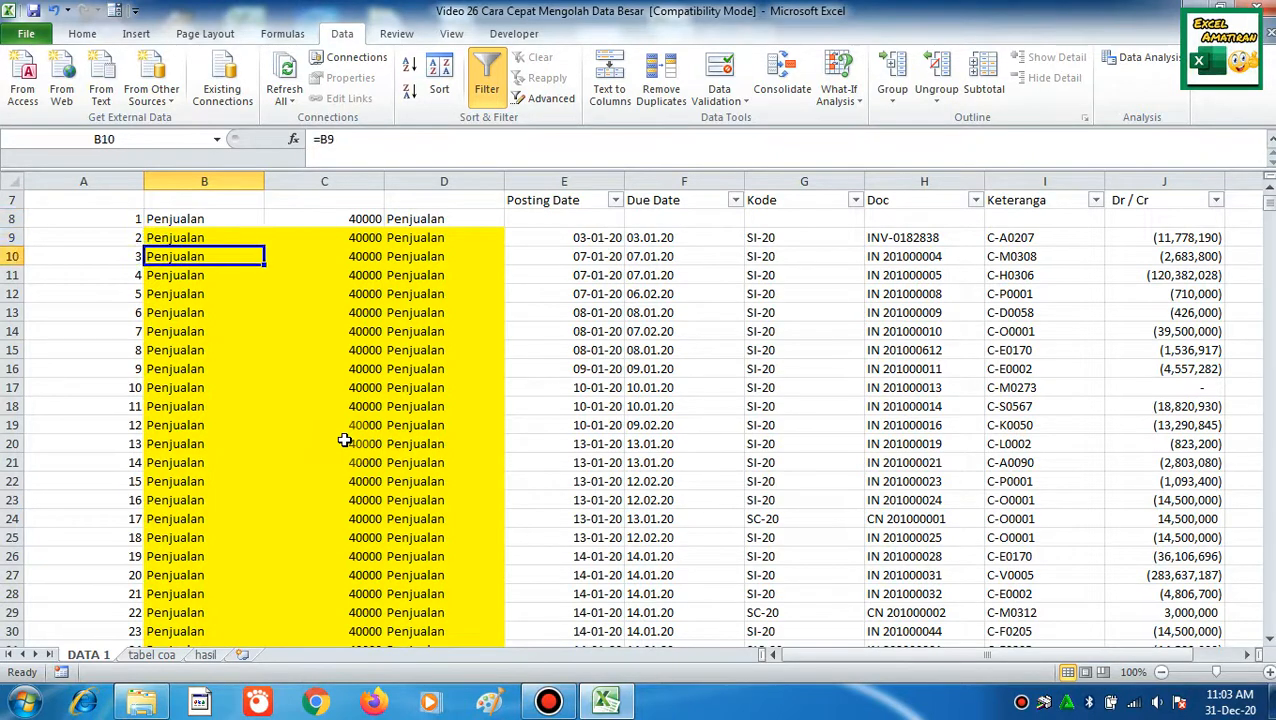
# - Replace the formulas in B8:D5620 with their values by copying the range and pasting it over itself as Values
pyautogui.press('Up')
pyautogui.press('Up')
pyautogui.hotkey('shift', 'Right')
pyautogui.hotkey('shift', 'Right')
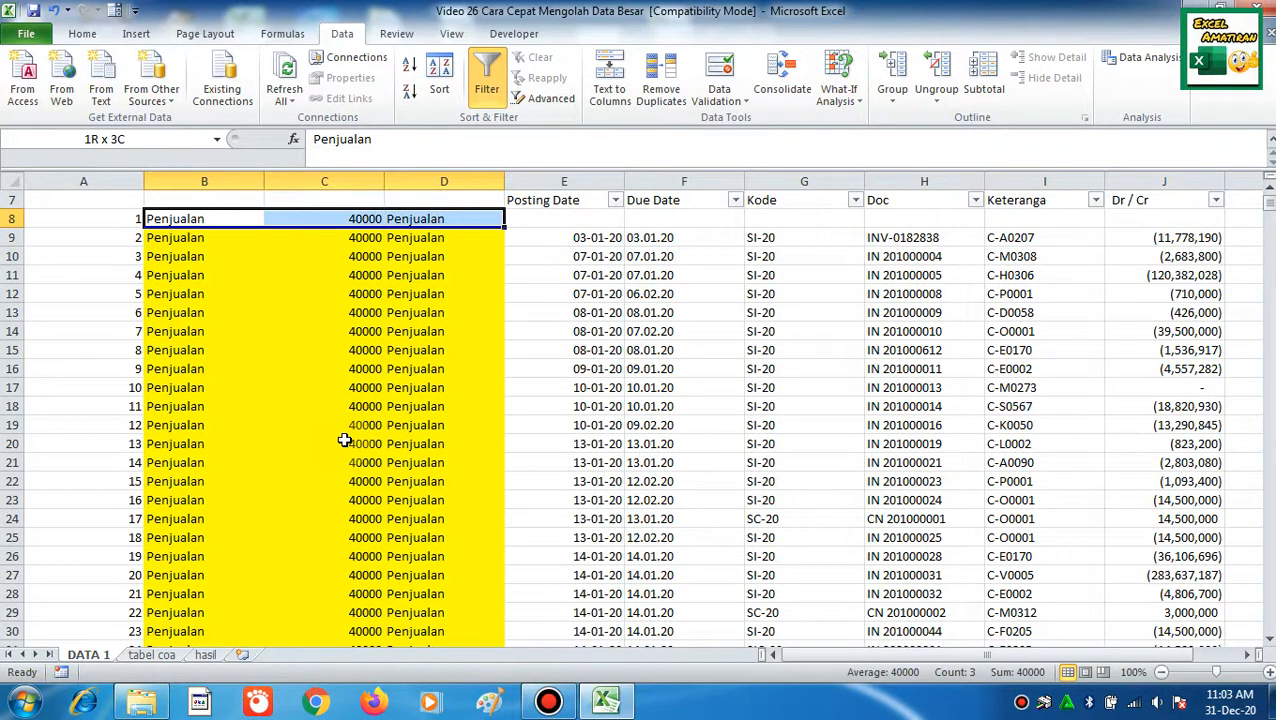
pyautogui.hotkey('ctrl', 'shift', 'Down')
pyautogui.hotkey('ctrl', 'c')
pyautogui.rightClick(298, 278)
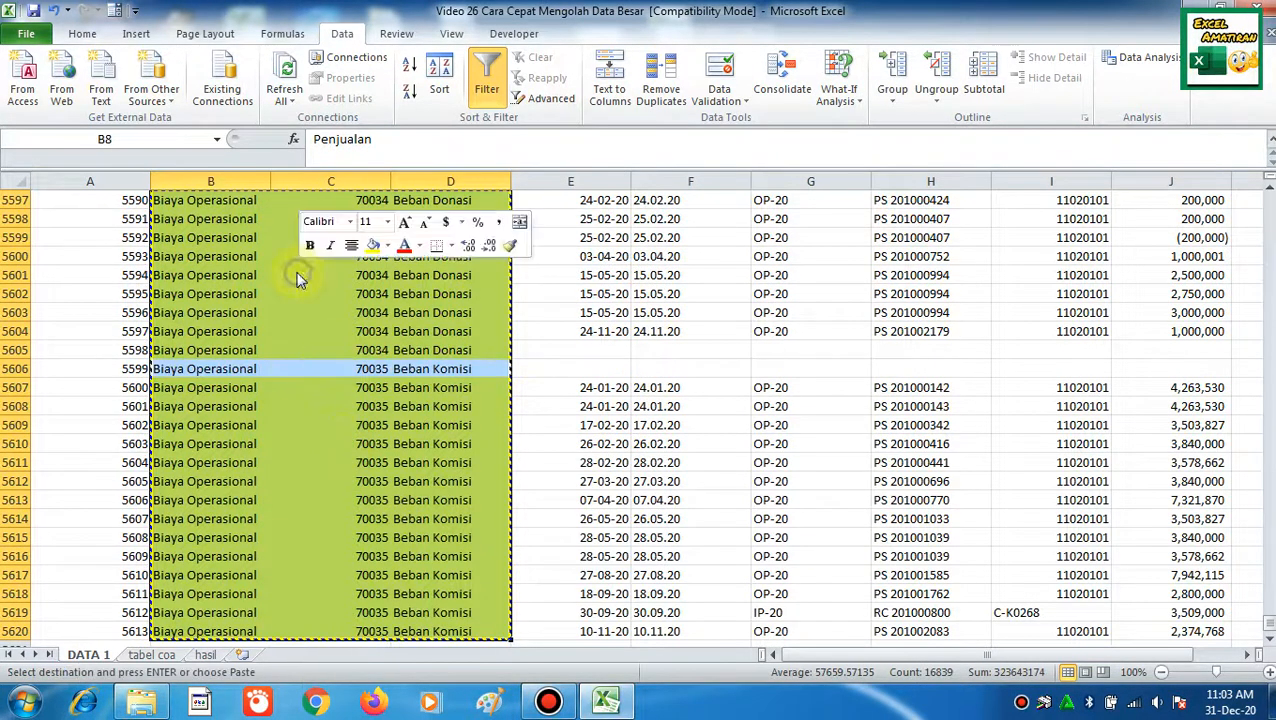
pyautogui.click(340, 372)
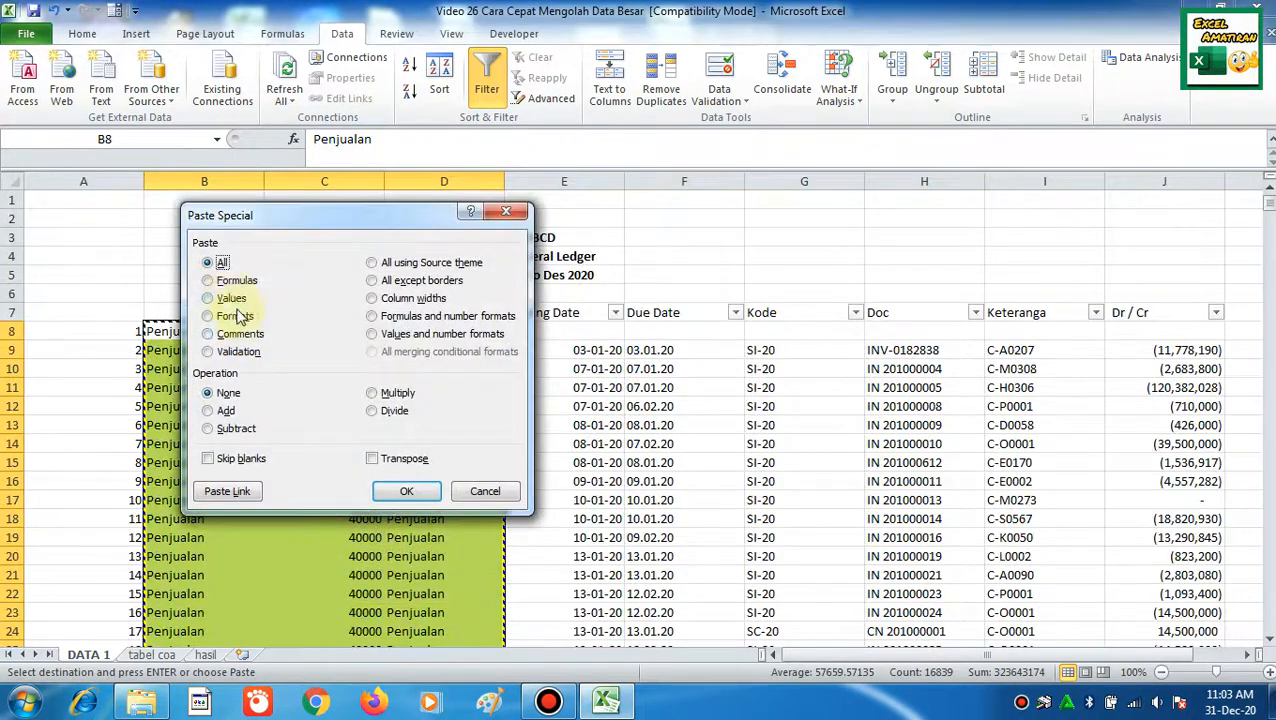
pyautogui.click(231, 298)
pyautogui.click(403, 491)
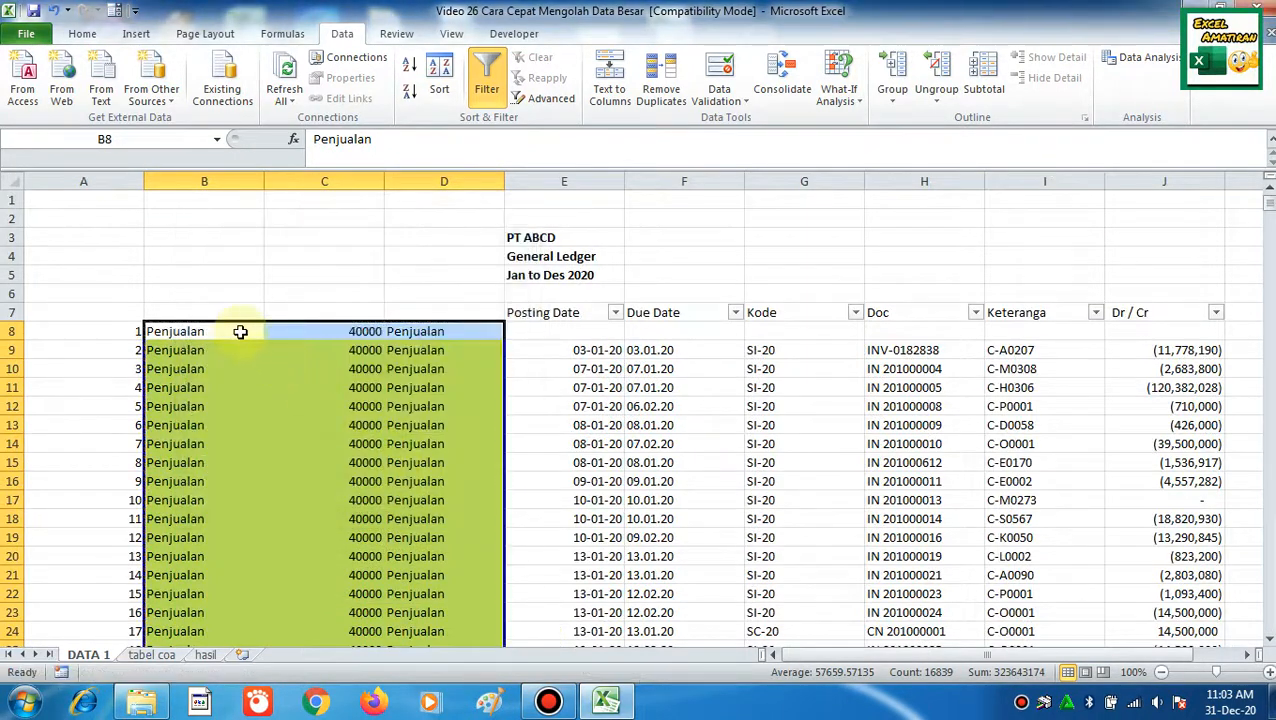
# - Examine account heading row 8 across its label columns and the ledger columns beside them
pyautogui.click(240, 331)
pyautogui.press('Left')
pyautogui.press('Right')
pyautogui.press('Right')
pyautogui.press('Right')
pyautogui.press('Right')
pyautogui.press('Right')
pyautogui.press('Right')
pyautogui.press('Right')
pyautogui.press('Right')
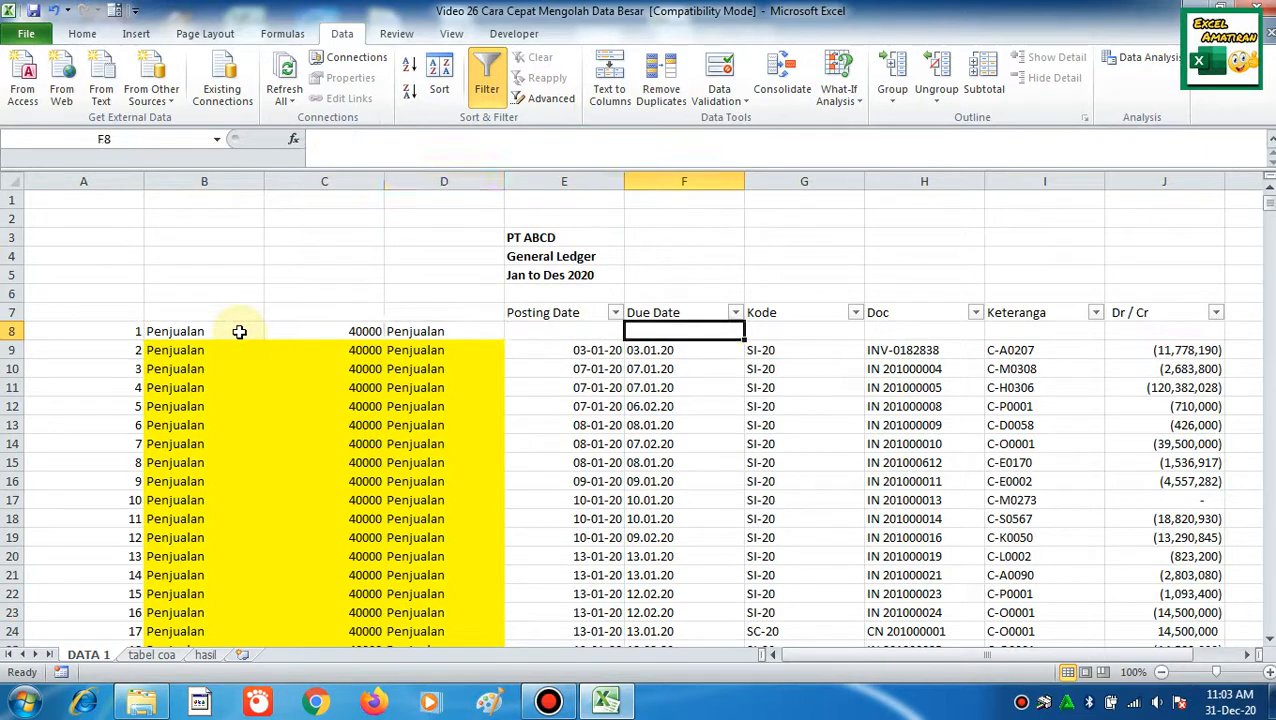
pyautogui.press('Left')
pyautogui.press('Left')
pyautogui.press('Left')
pyautogui.press('Left')
pyautogui.press('Left')
pyautogui.press('Left')
pyautogui.press('Right')
pyautogui.press('Right')
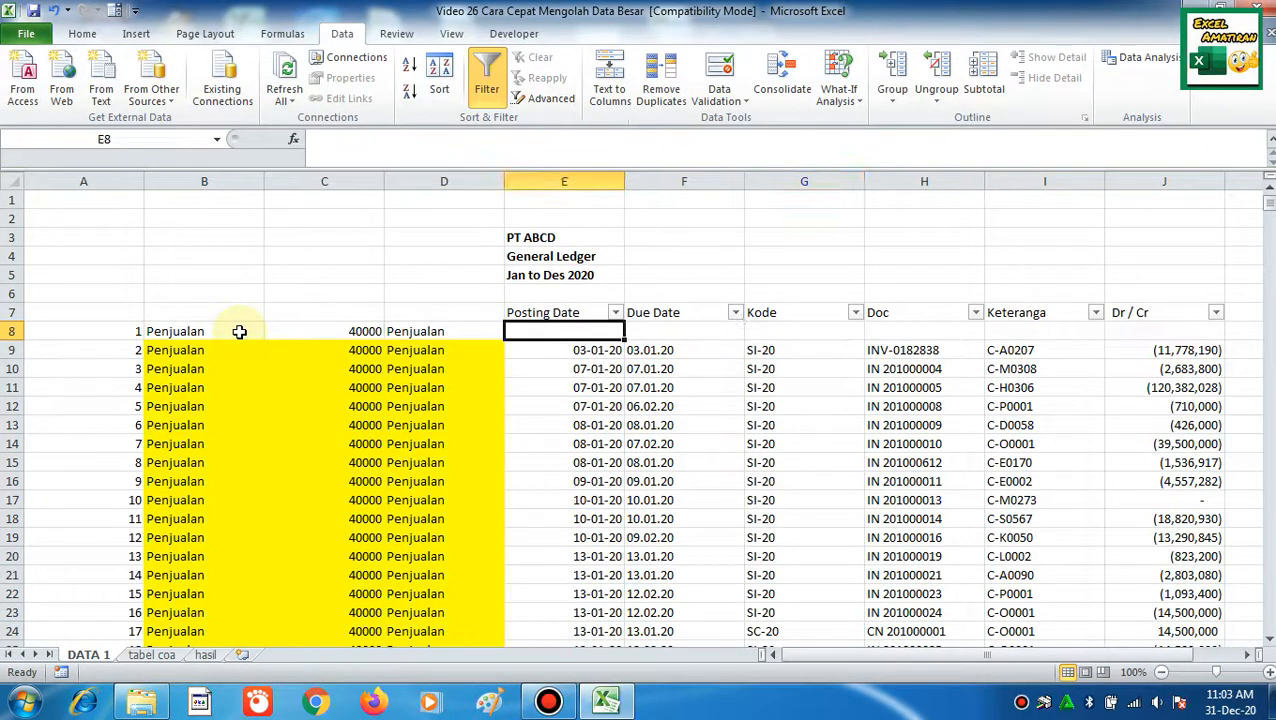
# - Examine the Posting Date column for empty rows where one account block ends and the next begins
pyautogui.press('Down')
pyautogui.press('Down')
pyautogui.hotkey('ctrl', 'Down')
pyautogui.press('Down')
pyautogui.press('Down')
pyautogui.press('Down')
pyautogui.press('Down')
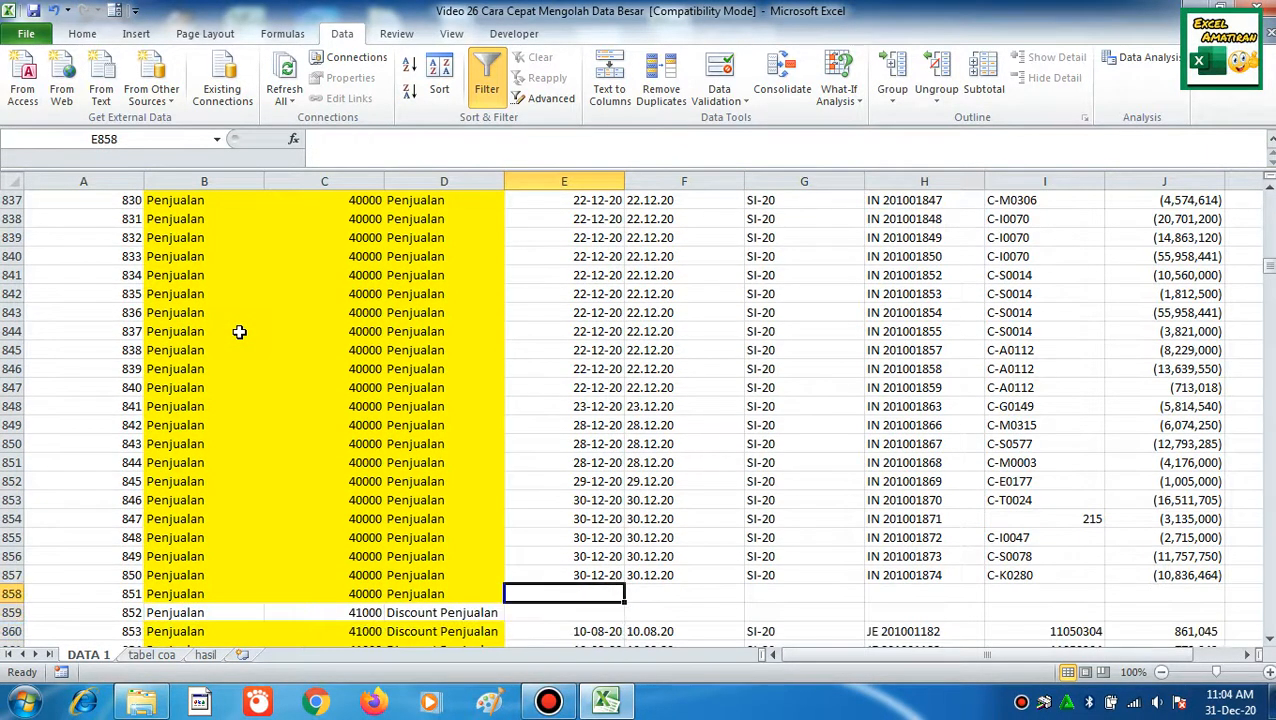
pyautogui.hotkey('ctrl', 'Down')
pyautogui.hotkey('ctrl', 'Down')
pyautogui.hotkey('ctrl', 'Down')
pyautogui.hotkey('ctrl', 'Down')
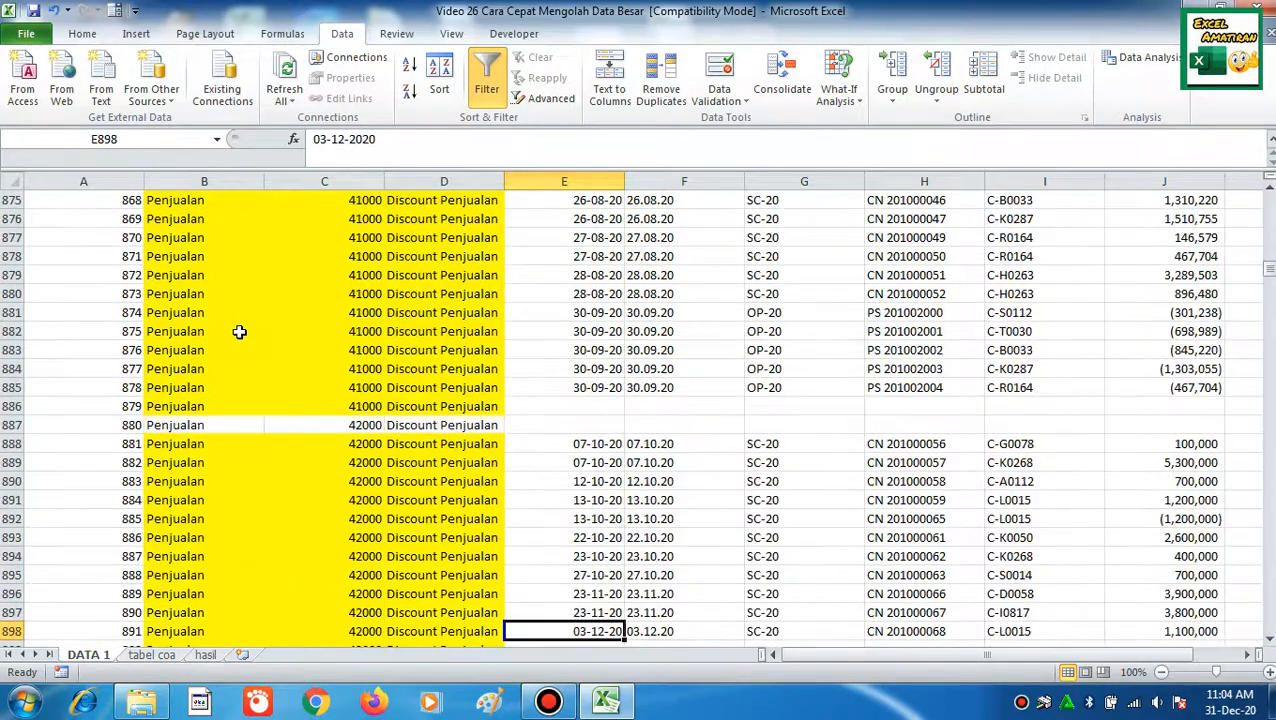
pyautogui.hotkey('ctrl', 'Up')
pyautogui.hotkey('ctrl', 'Up')
pyautogui.hotkey('ctrl', 'Up')
pyautogui.hotkey('ctrl', 'Up')
pyautogui.hotkey('ctrl', 'Up')
pyautogui.hotkey('ctrl', 'Up')
pyautogui.hotkey('ctrl', 'Up')
pyautogui.hotkey('ctrl', 'Up')
pyautogui.hotkey('ctrl', 'Up')
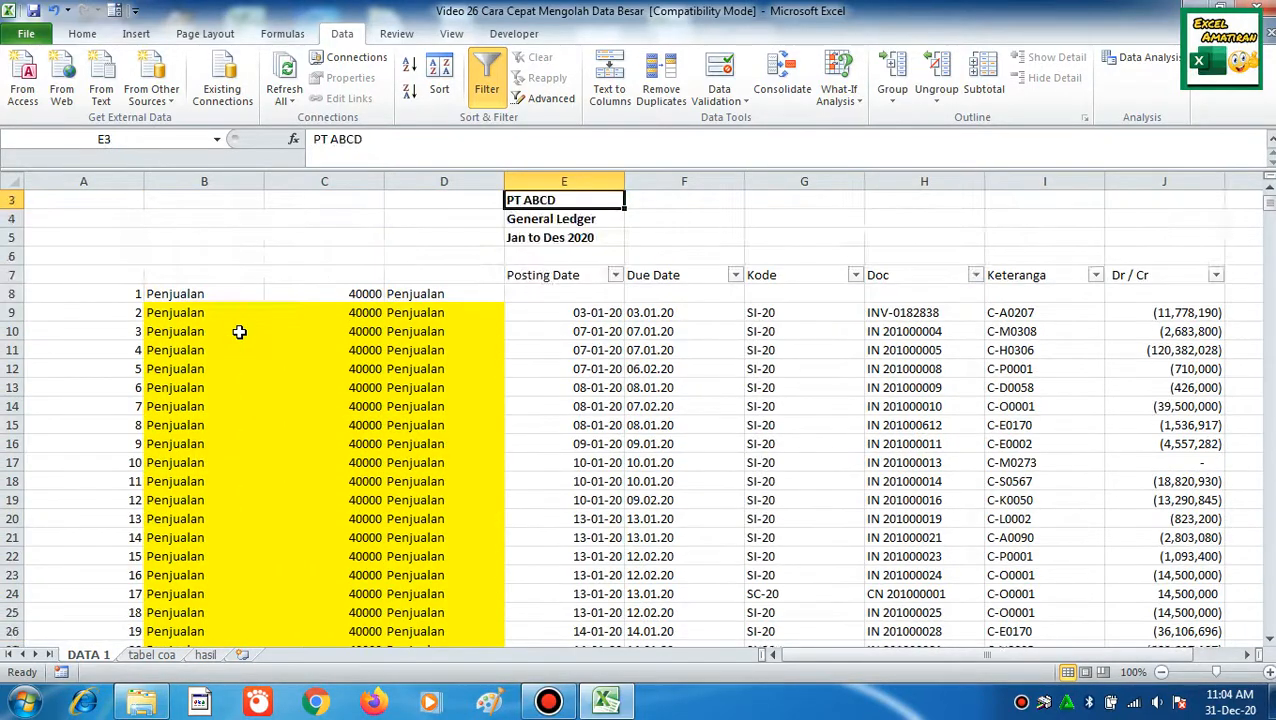
# - Delete the entire account heading row 8, which has no posting date
pyautogui.press('Down')
pyautogui.press('Down')
pyautogui.press('Down')
pyautogui.press('Down')
pyautogui.press('Down')
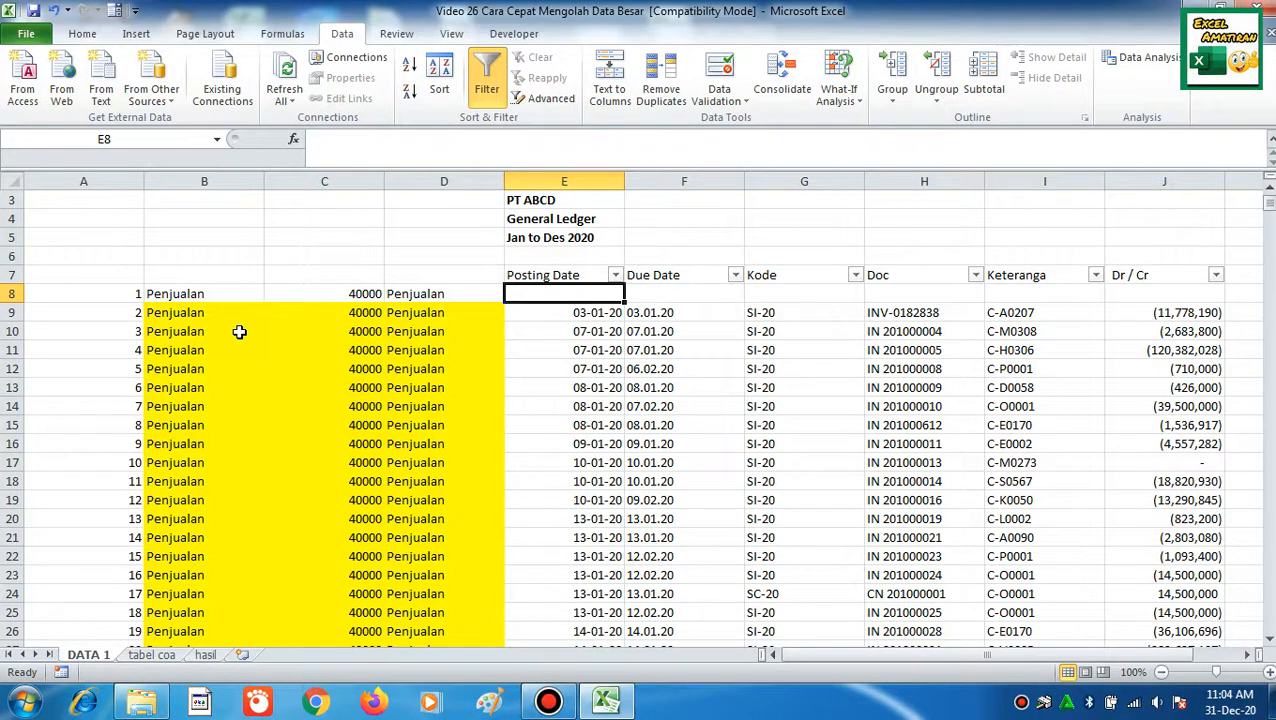
pyautogui.press('Left')
pyautogui.press('Left')
pyautogui.press('Right')
pyautogui.press('Right')
pyautogui.press('Right')
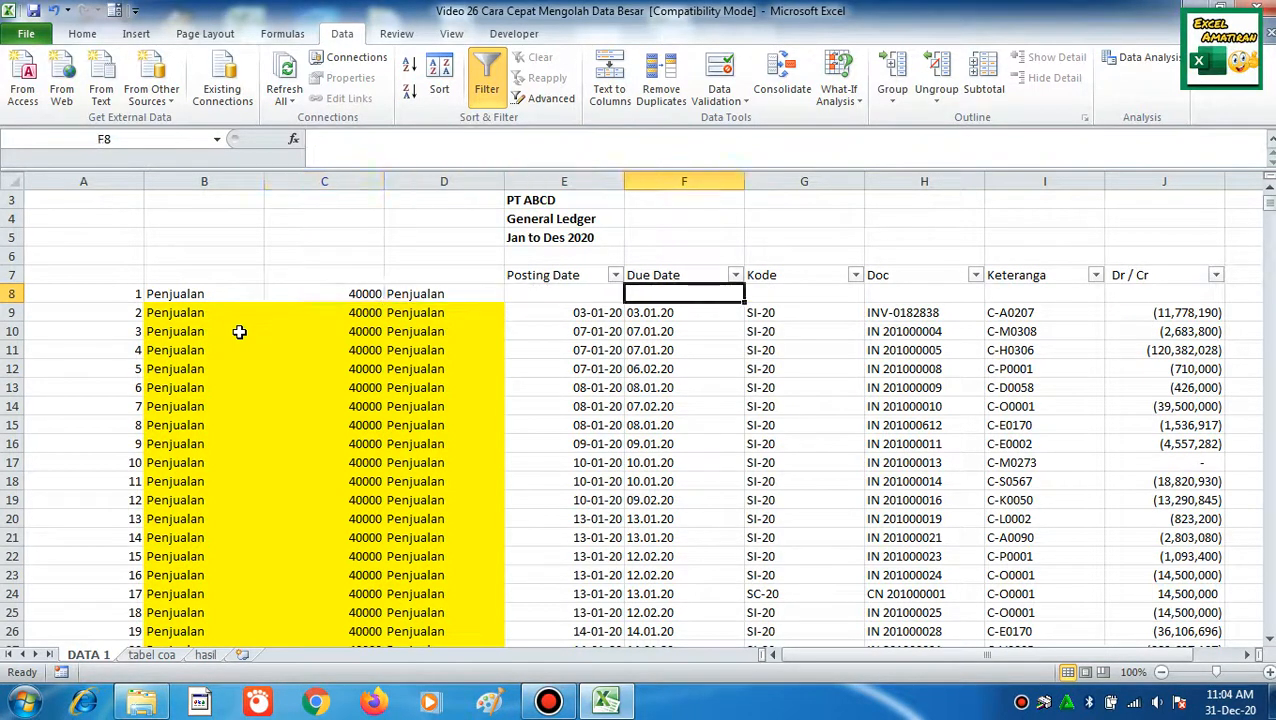
pyautogui.press('Left')
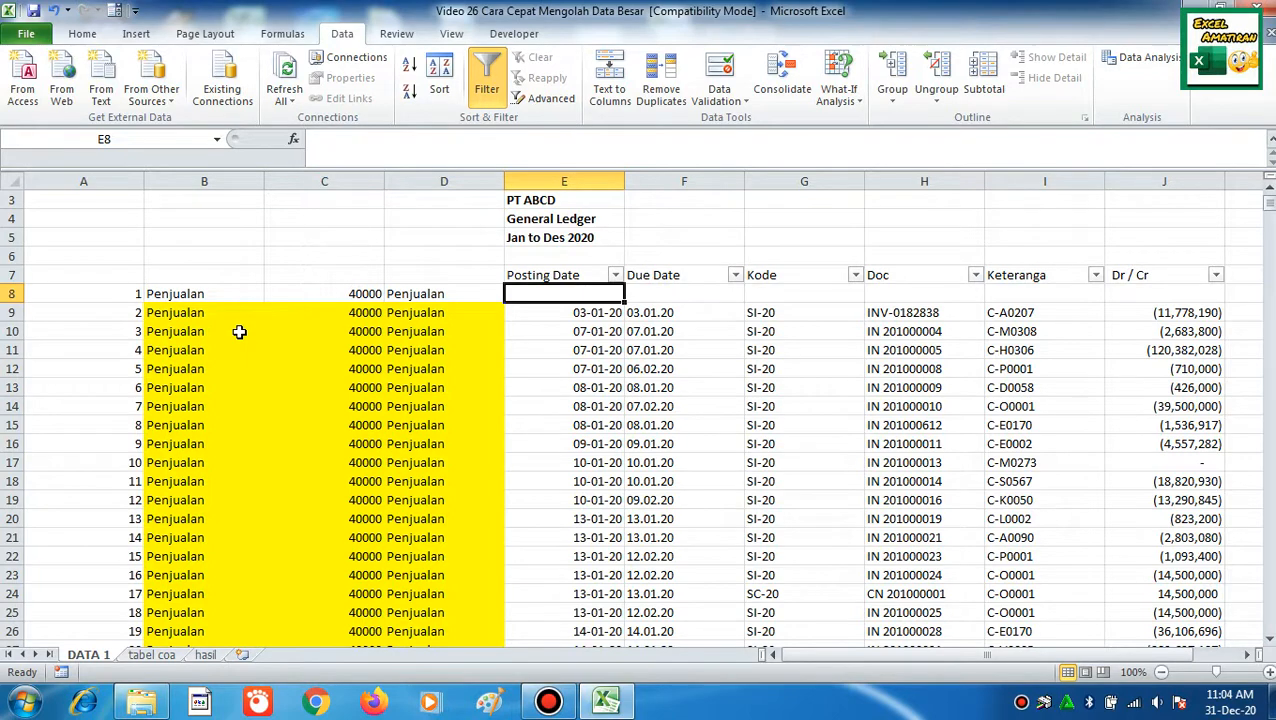
pyautogui.hotkey('ctrl', '-')
pyautogui.press('r')
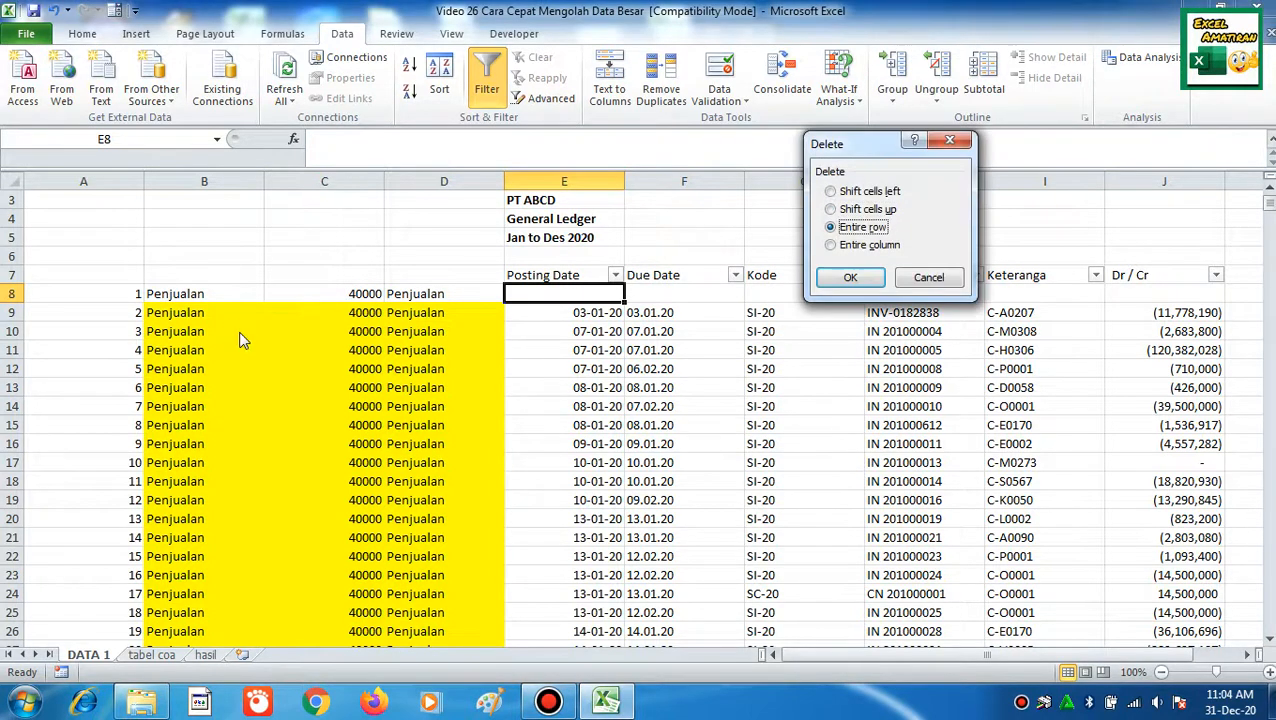
pyautogui.press('Return')
# - Delete the entire row 857 at the end of the account 40000 block, and undo both row deletions
pyautogui.hotkey('ctrl', 'Down')
pyautogui.press('Down')
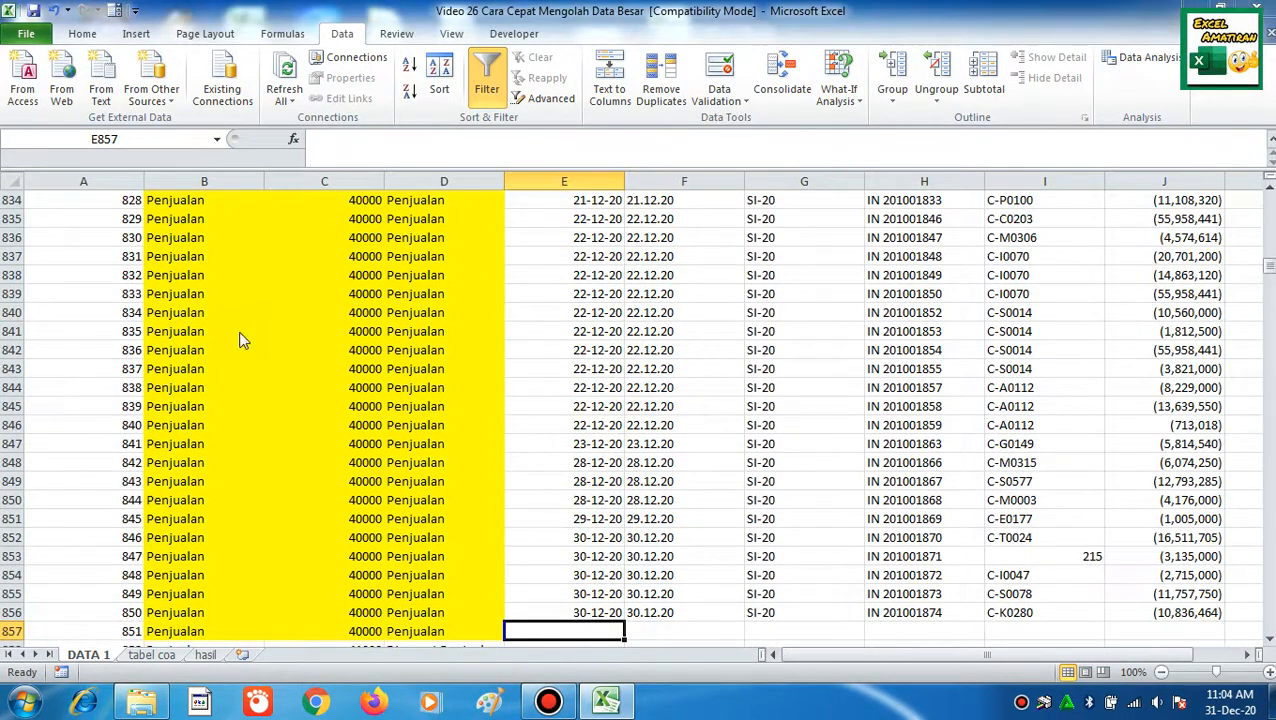
pyautogui.hotkey('ctrl', '-')
pyautogui.press('Return')
pyautogui.hotkey('ctrl', 'z')
pyautogui.hotkey('ctrl', 'z')
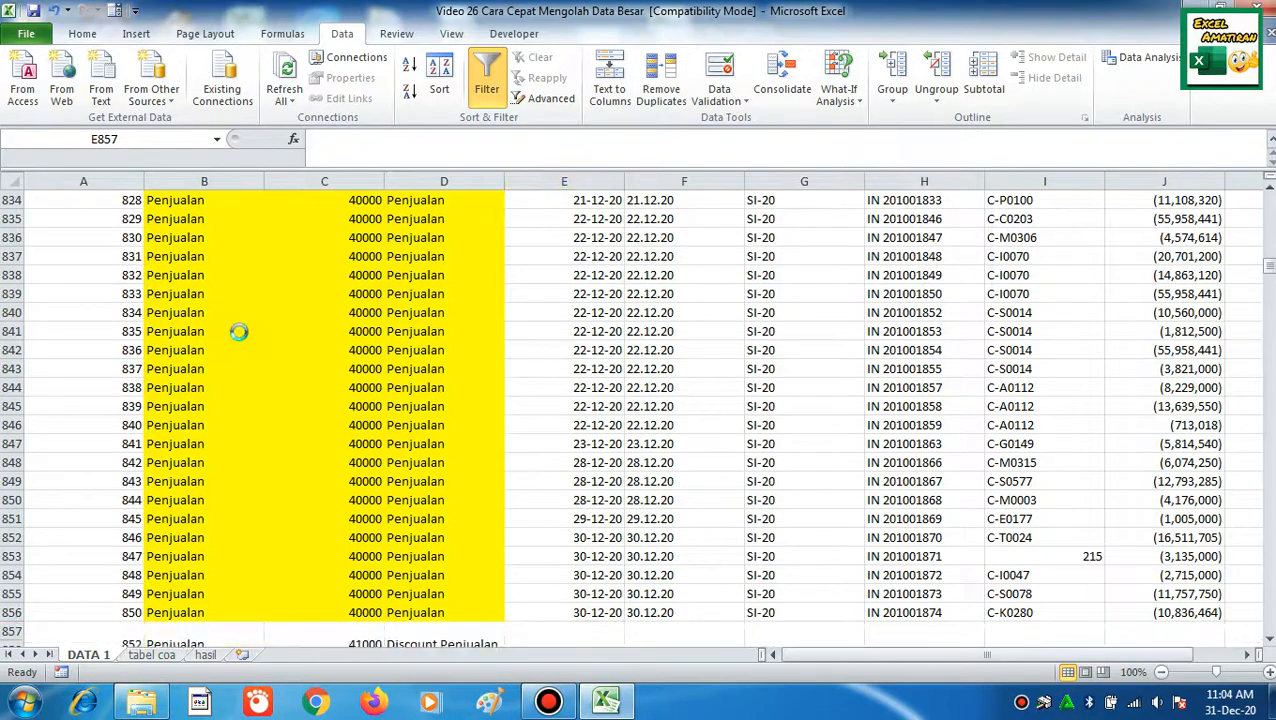
pyautogui.press('Down')
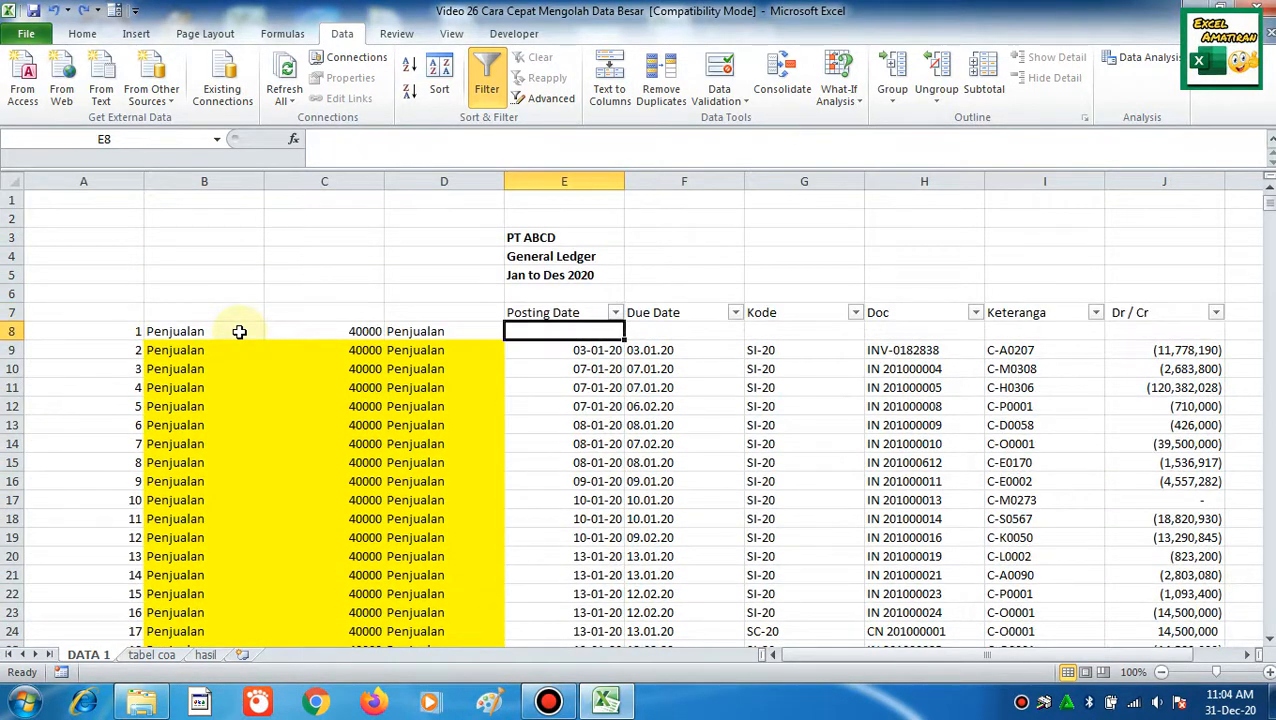
# - Compare the group, code and account name labels in row 8 with the ledger cells E8:I8
pyautogui.press('Left')
pyautogui.press('Left')
pyautogui.press('Left')
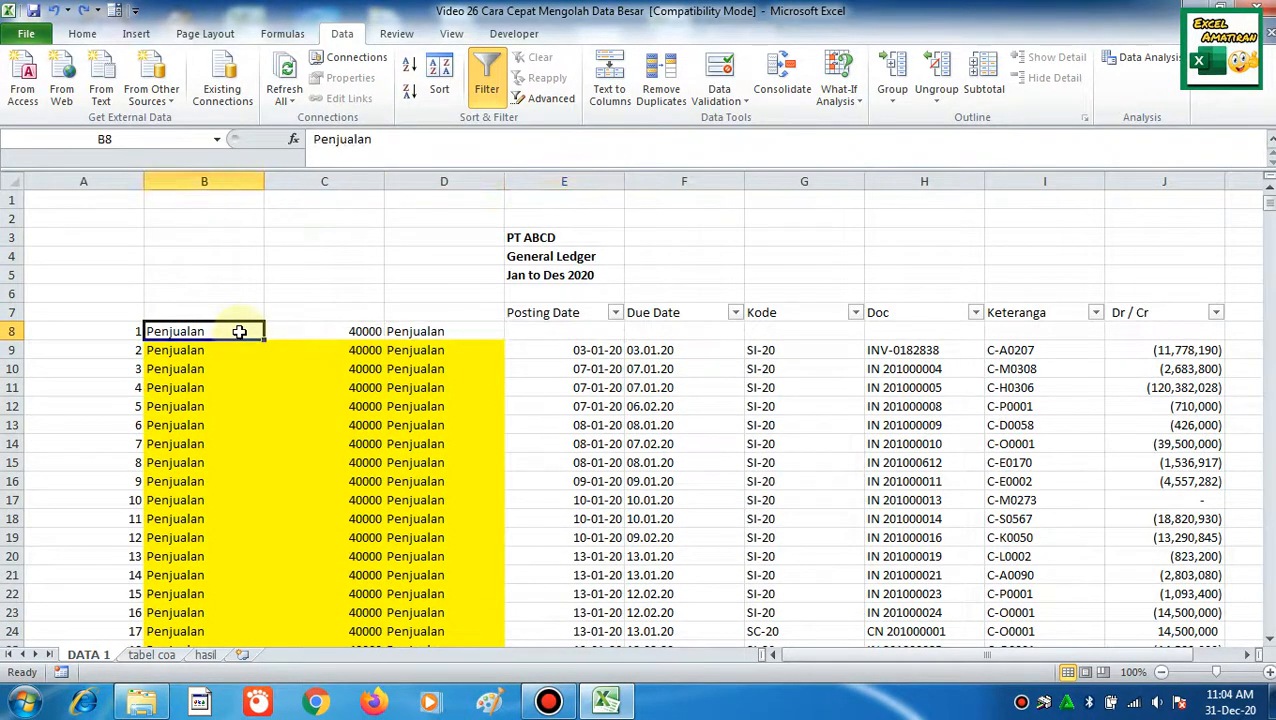
pyautogui.press('Right')
pyautogui.press('Right')
pyautogui.moveTo(527, 331); pyautogui.dragTo(1026, 335)
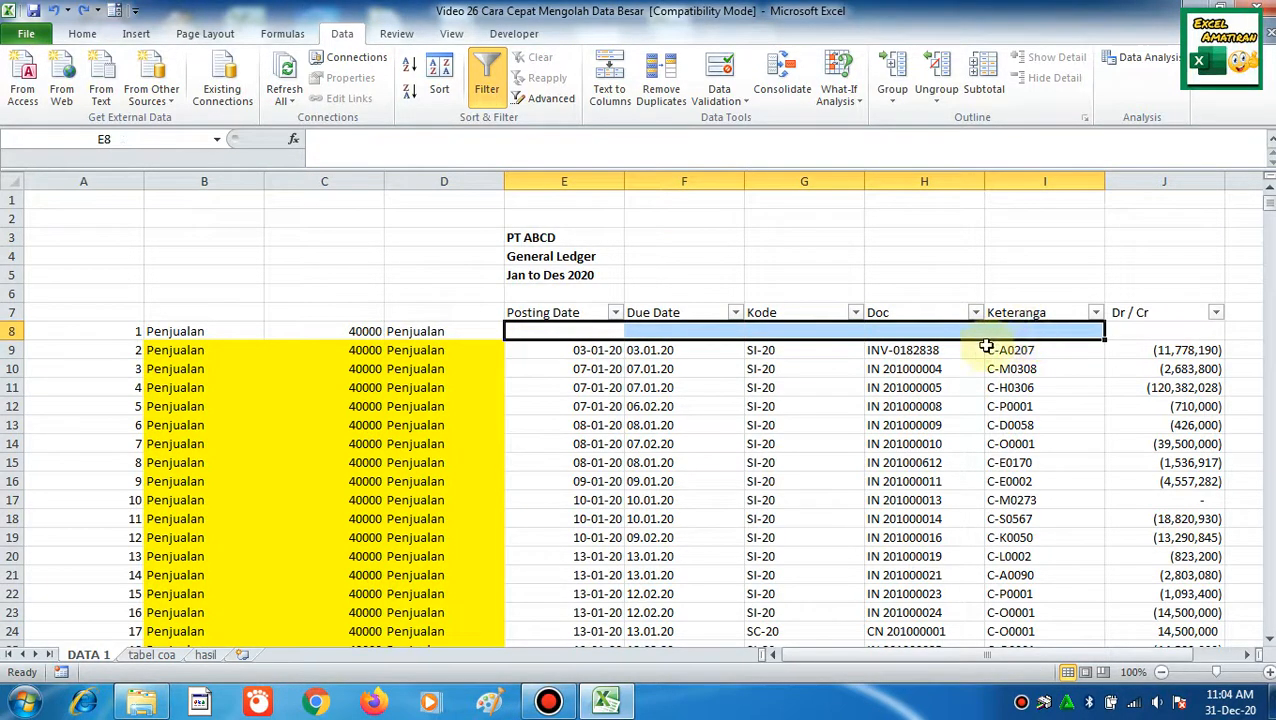
pyautogui.click(285, 313)
pyautogui.press('Down')
pyautogui.press('Left')
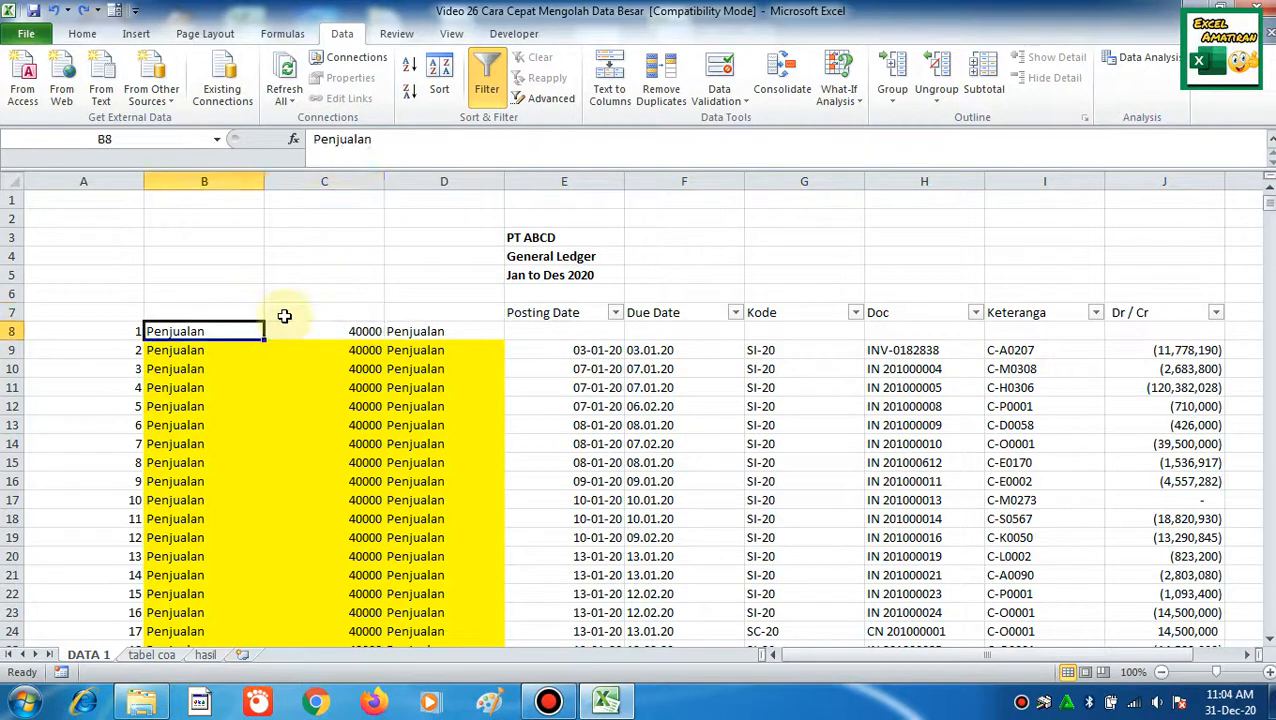
# - Sort the range A8:K5620 without headers by the values of Column E, Oldest to Newest
pyautogui.press('Left')
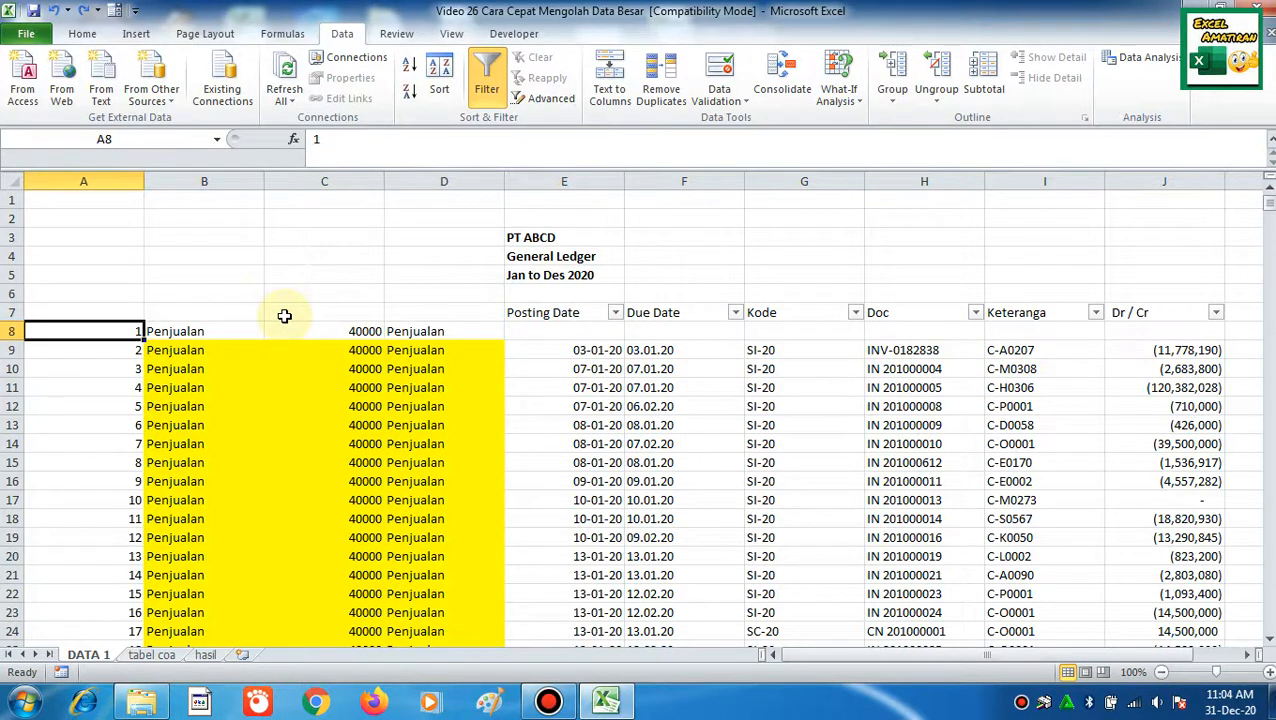
pyautogui.hotkey('shift', 'Right')
pyautogui.hotkey('shift', 'Right')
pyautogui.hotkey('shift', 'Right')
pyautogui.hotkey('shift', 'Right')
pyautogui.hotkey('shift', 'Right')
pyautogui.hotkey('shift', 'Right')
pyautogui.hotkey('shift', 'Right')
pyautogui.hotkey('shift', 'Right')
pyautogui.hotkey('shift', 'Right')
pyautogui.hotkey('shift', 'Right')
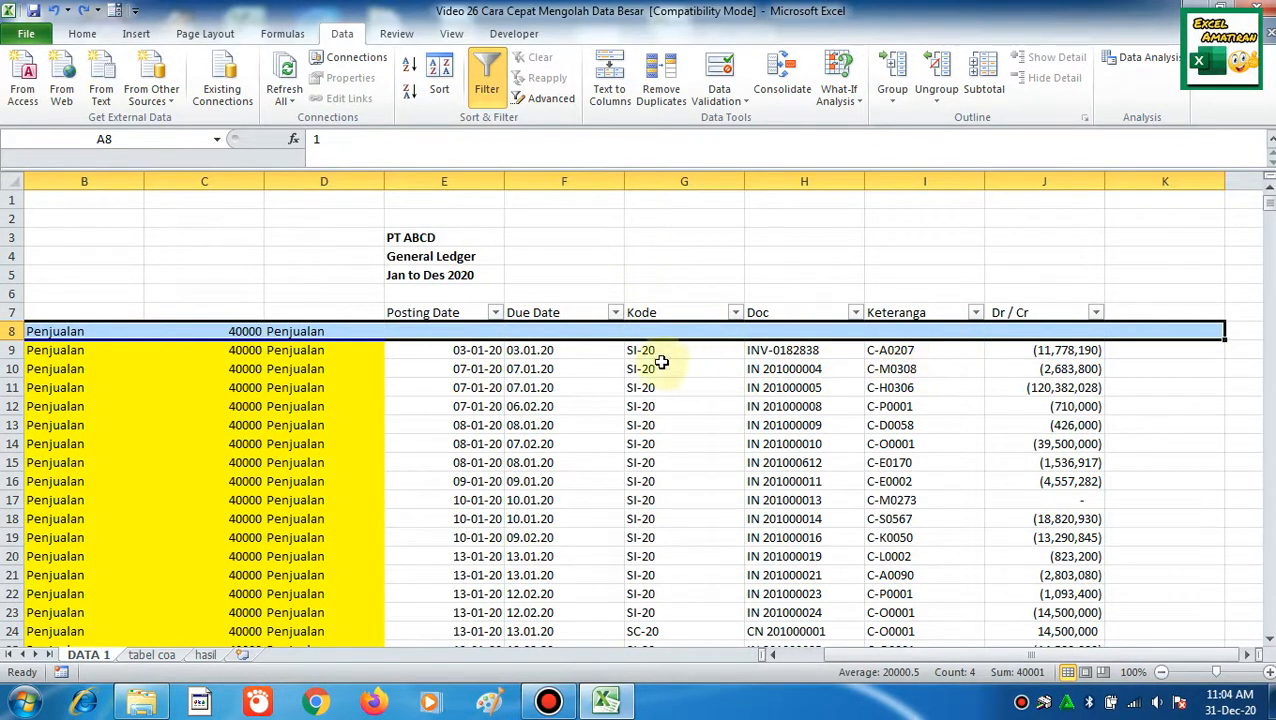
pyautogui.hotkey('ctrl', 'shift', 'Down')
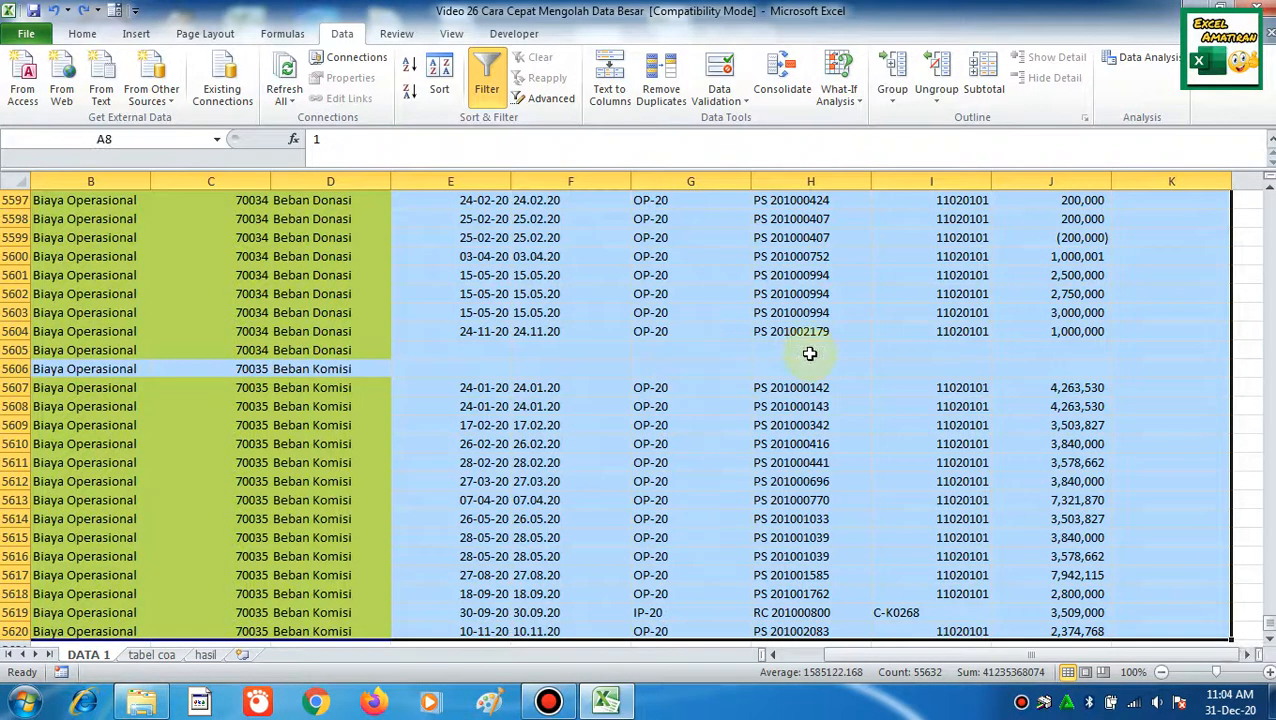
pyautogui.scroll(-4, 810, 340)
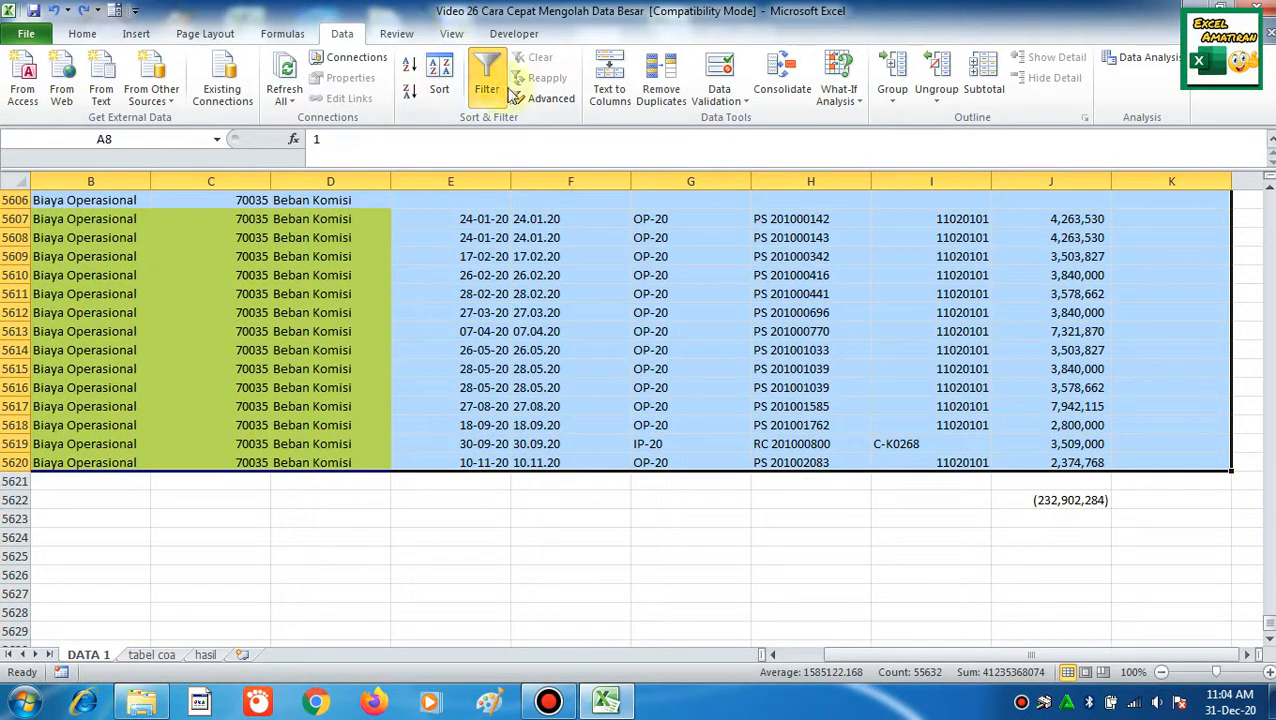
pyautogui.click(444, 84)
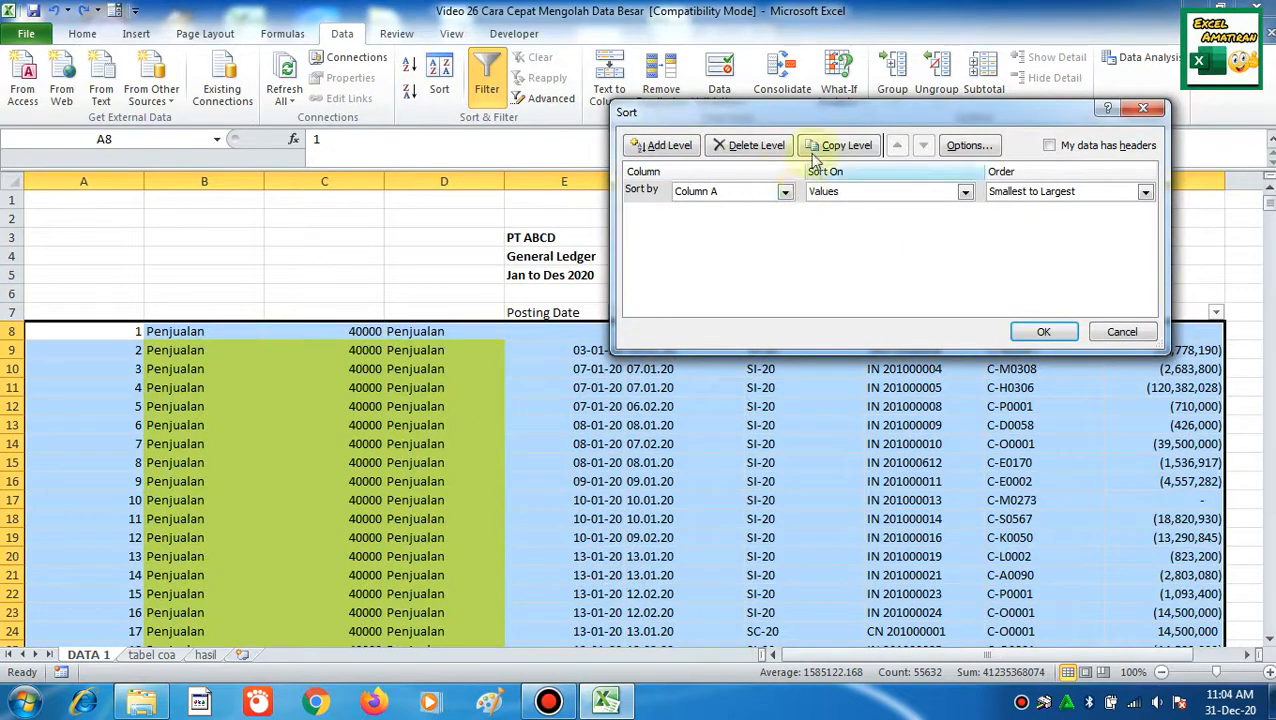
pyautogui.moveTo(1014, 103); pyautogui.dragTo(799, 118)
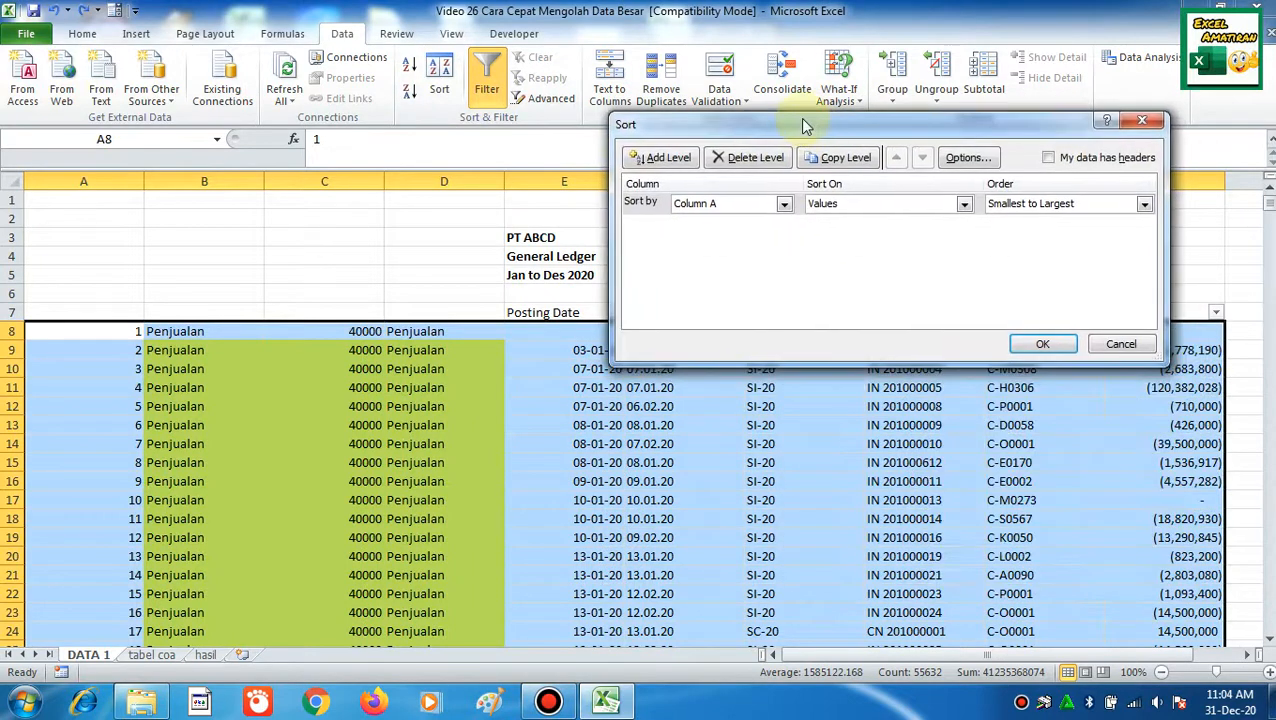
pyautogui.click(779, 199)
pyautogui.click(757, 266)
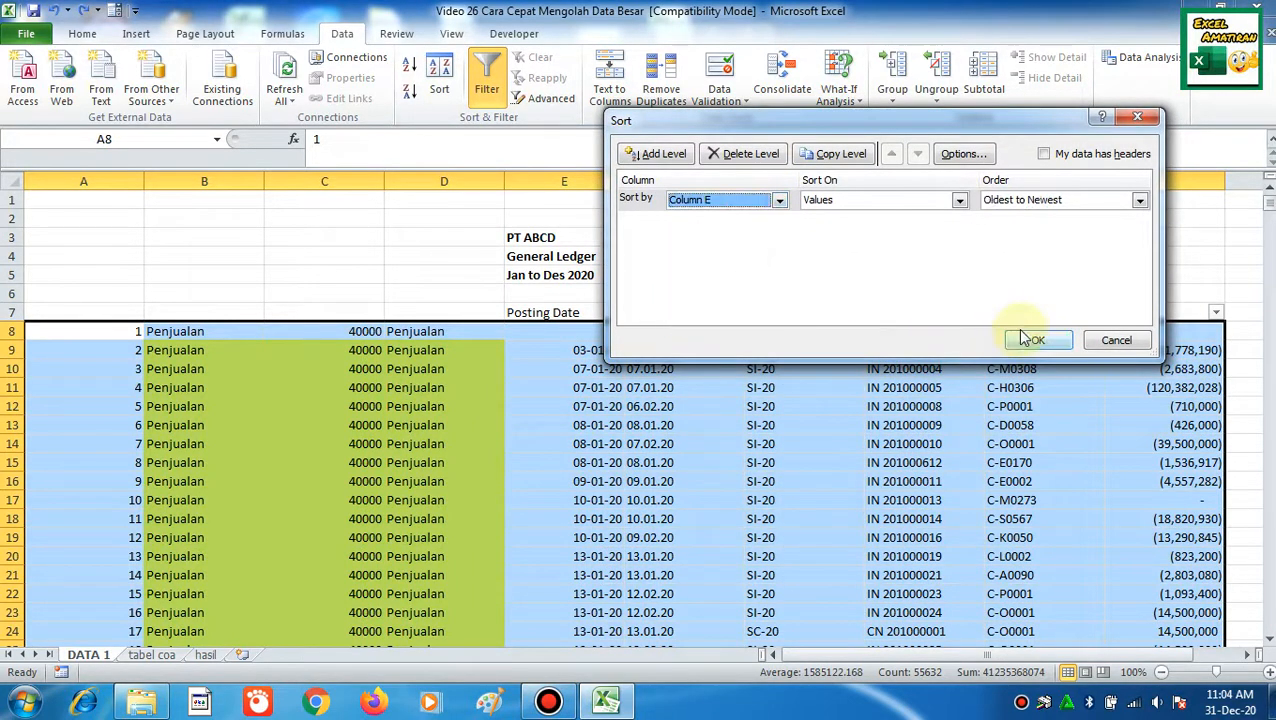
pyautogui.click(1035, 340)
# - Try deleting the entire rows 5538 to 5620 below the last posting date, and undo the deletion
pyautogui.click(590, 337)
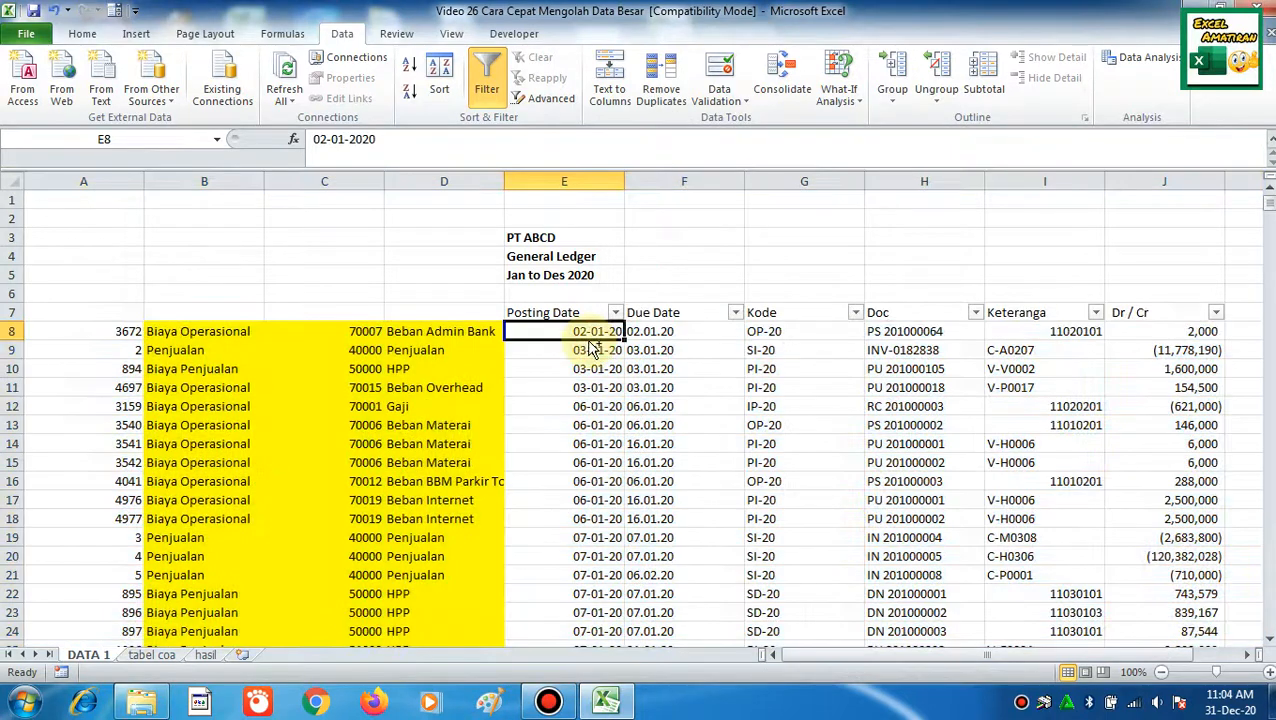
pyautogui.hotkey('ctrl', 'Down')
pyautogui.scroll(-5, 600, 400)
pyautogui.click(604, 370)
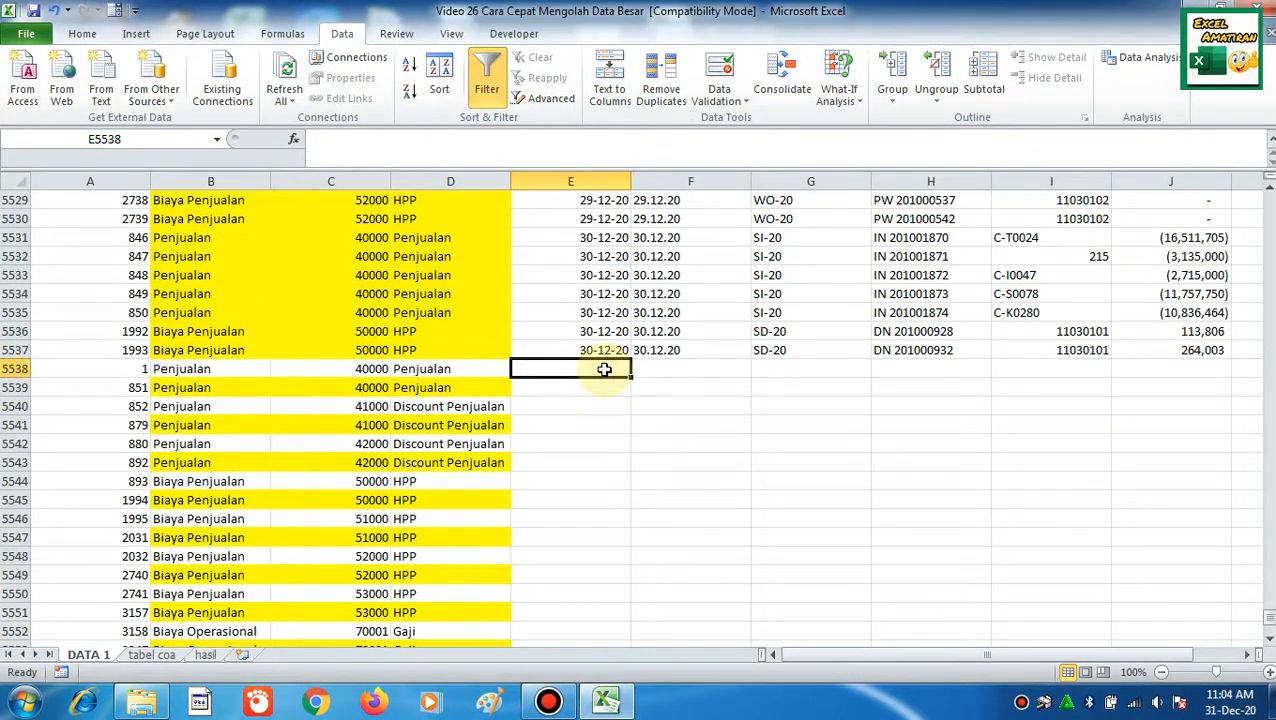
pyautogui.press('Left')
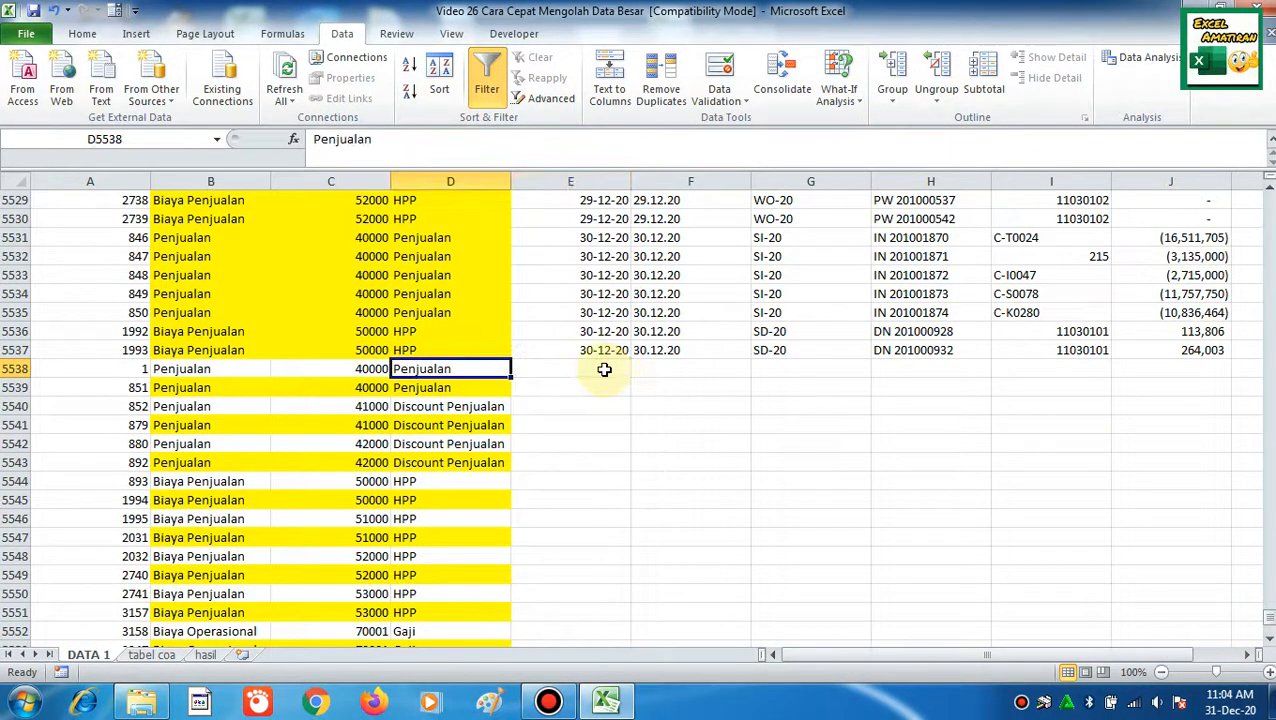
pyautogui.hotkey('ctrl', 'shift', 'Down')
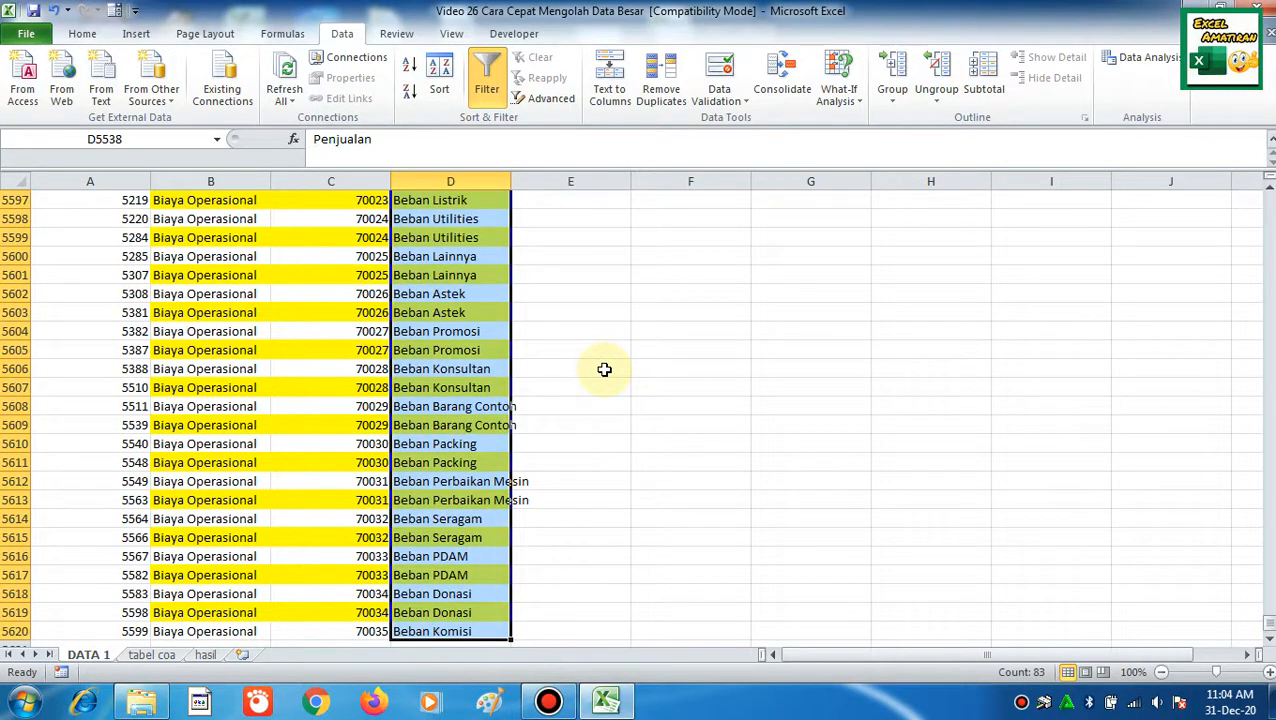
pyautogui.hotkey('ctrl', '-')
pyautogui.press('r')
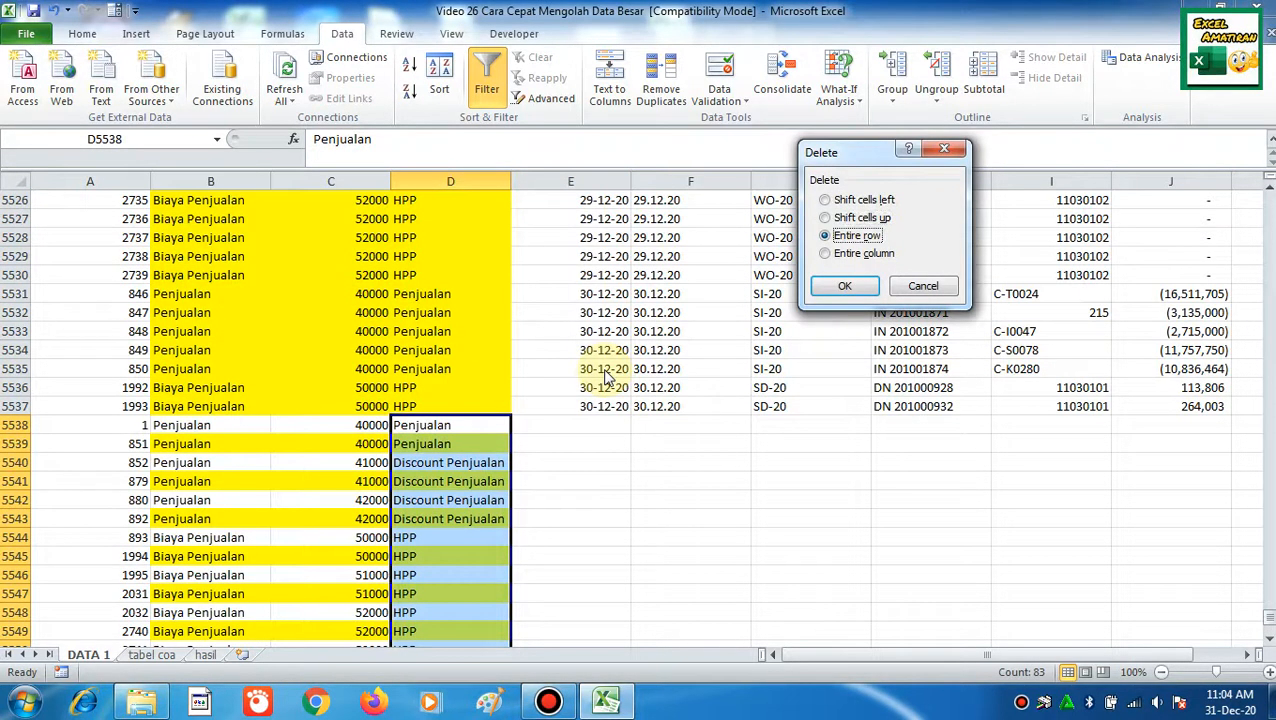
pyautogui.press('Return')
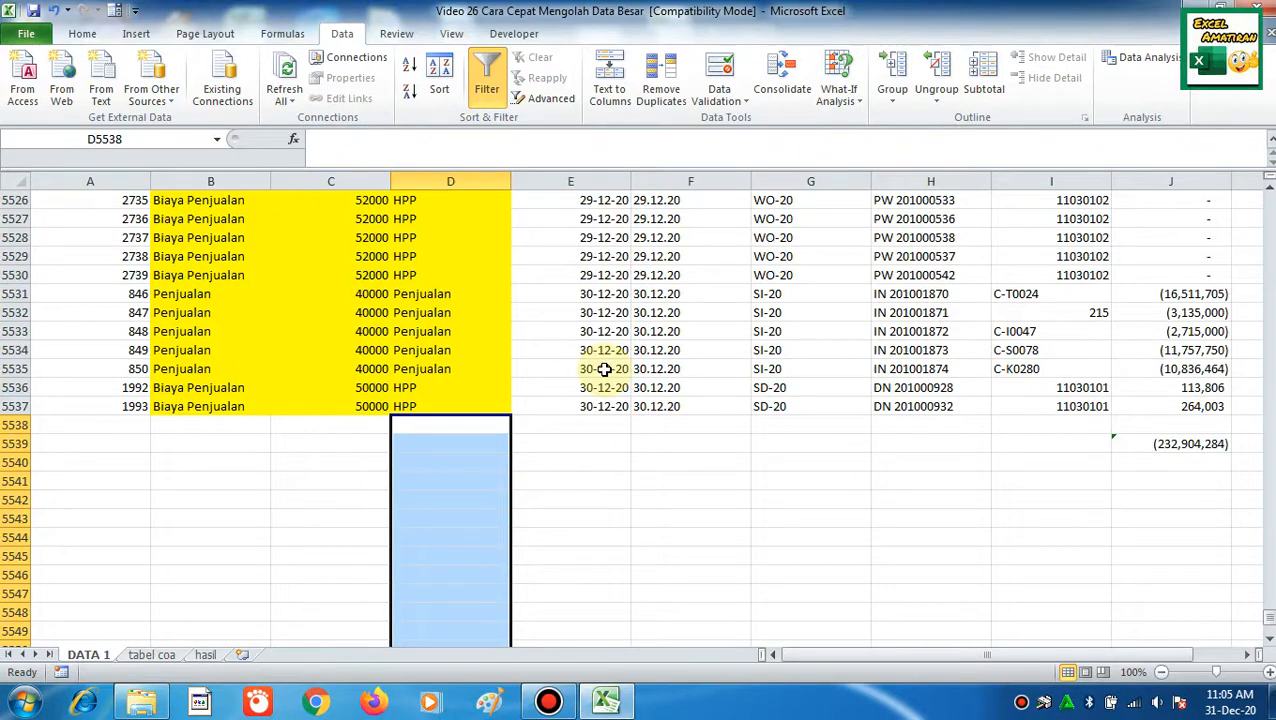
pyautogui.press('Up')
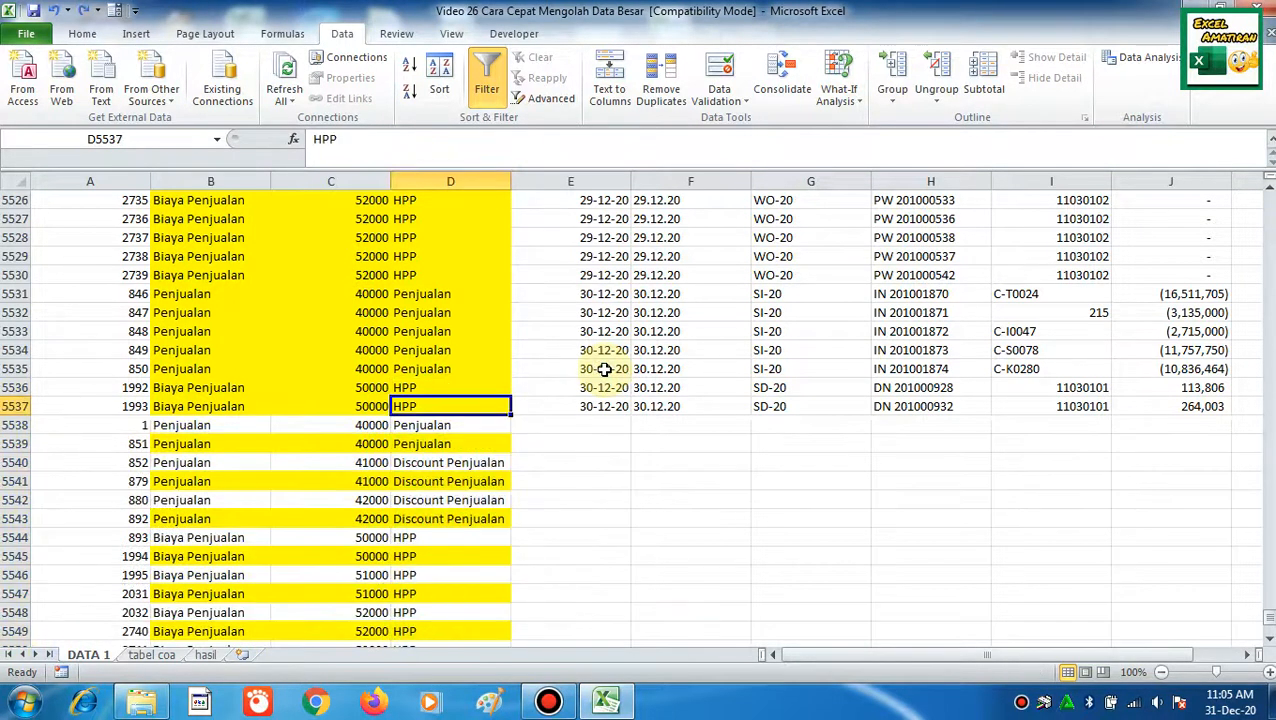
# - Delete the entire rows 5538 to 5620, which have no posting date
pyautogui.press('Down')
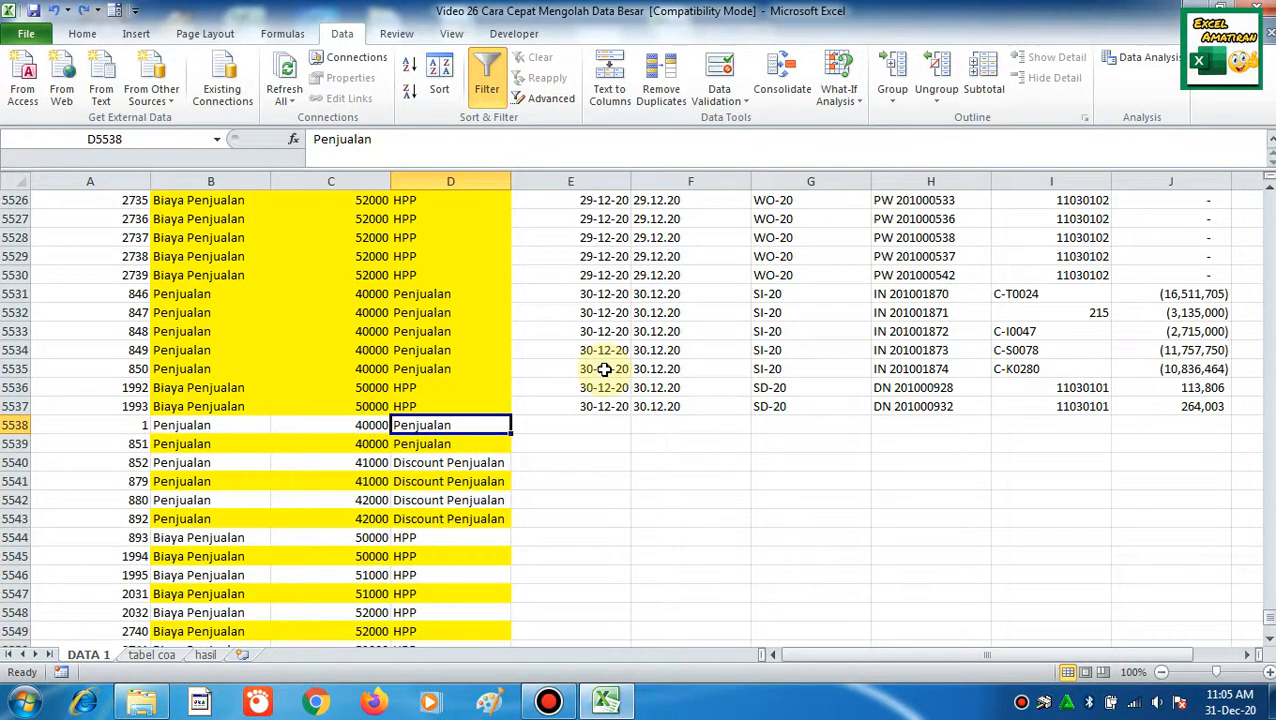
pyautogui.hotkey('ctrl', 'shift', 'Down')
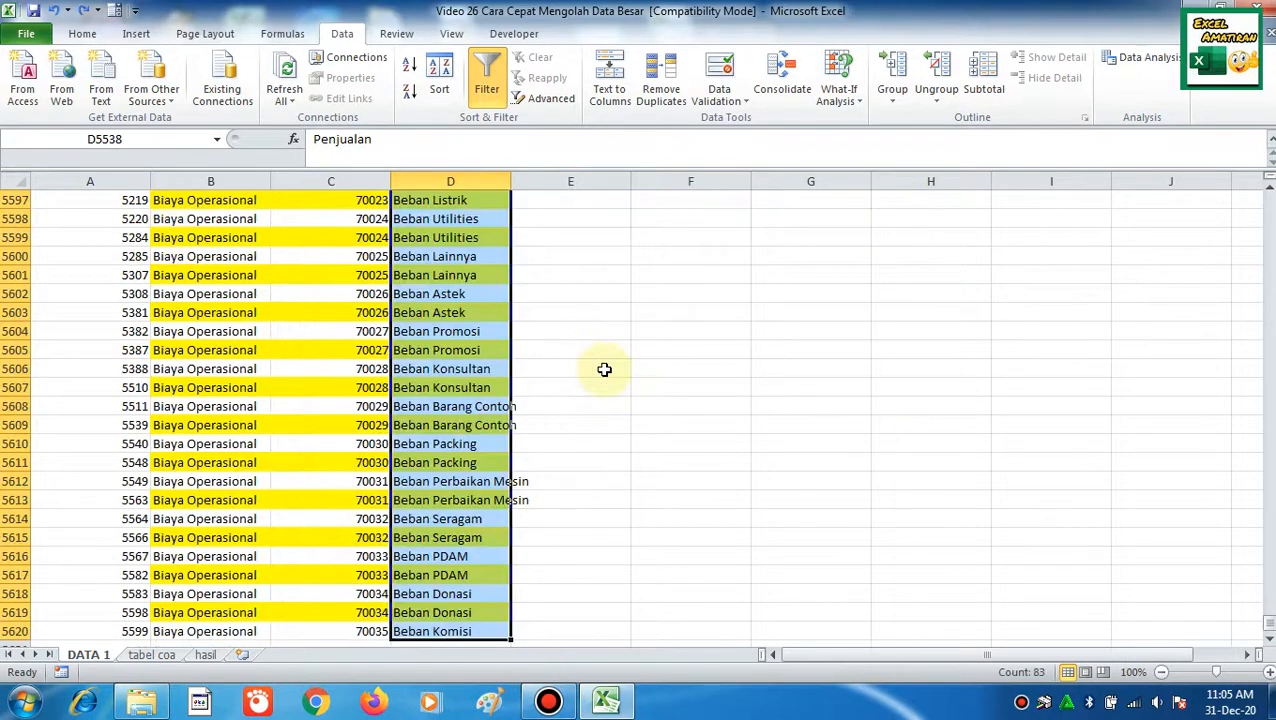
pyautogui.hotkey('ctrl', '-')
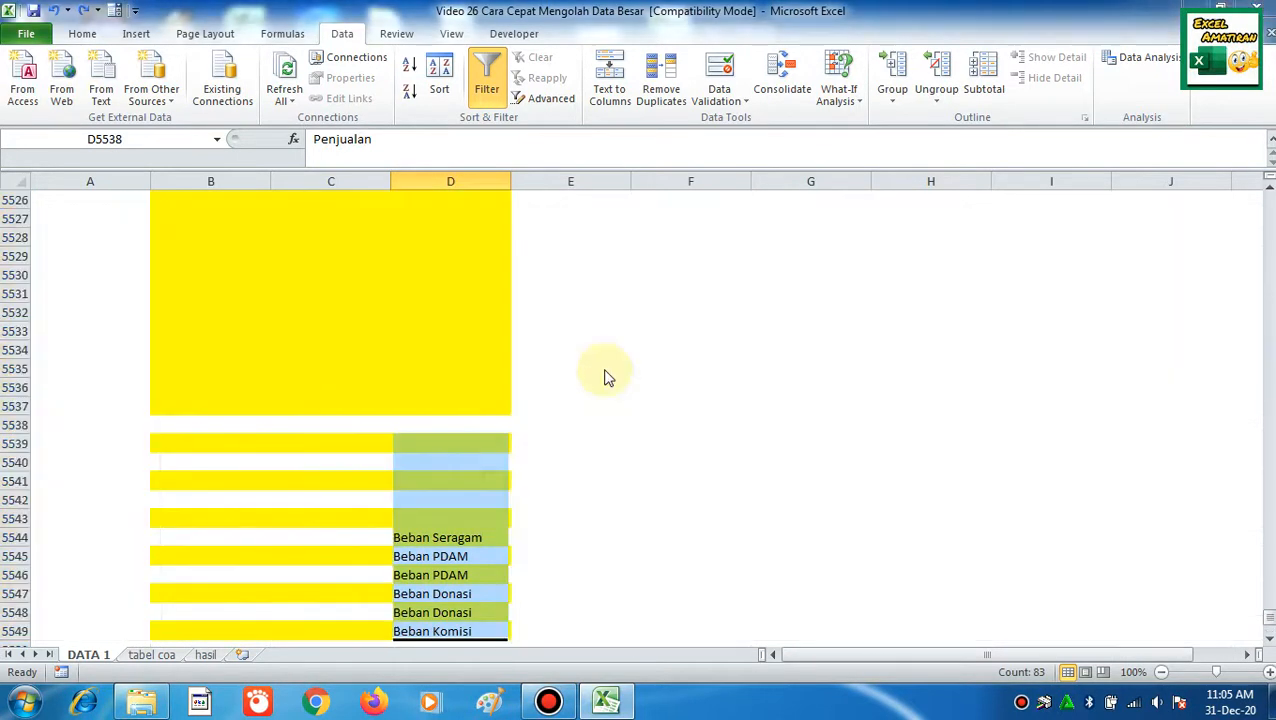
pyautogui.press('Down')
pyautogui.press('Down')
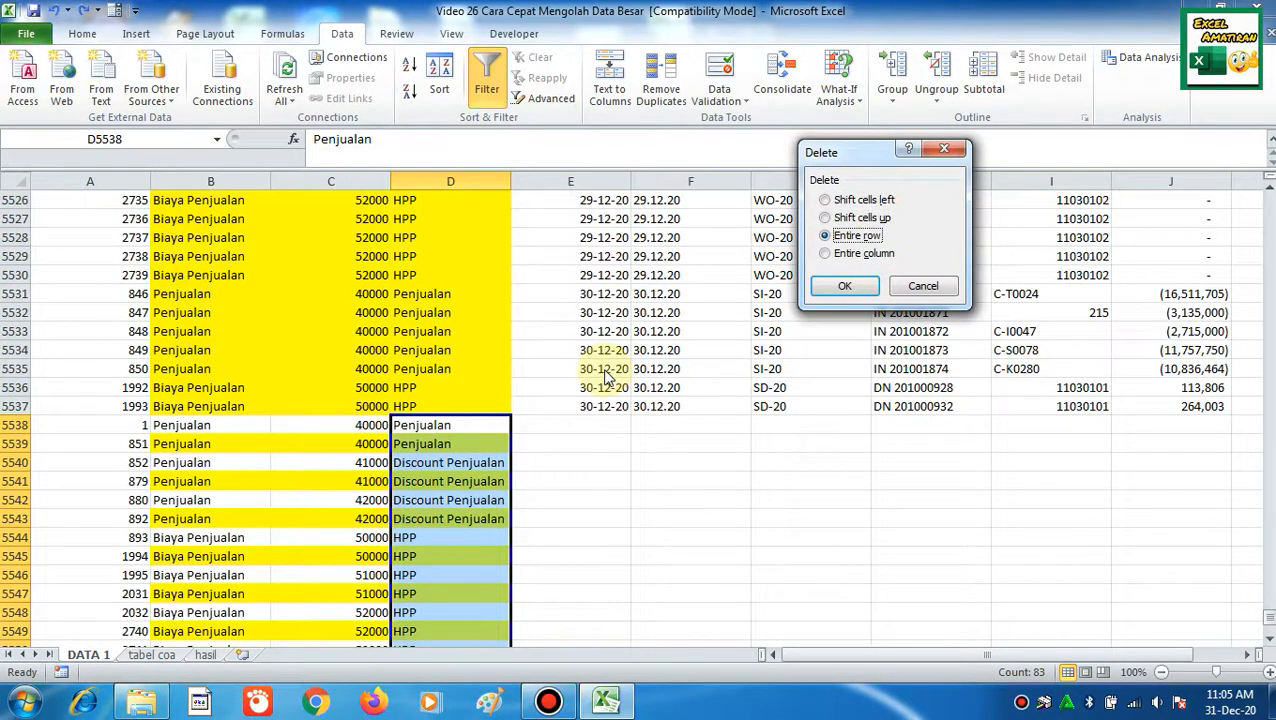
pyautogui.press('Return')
# - Check the Dr / Cr total formula in J5539 against the last transaction row above it
pyautogui.press('Up')
pyautogui.press('Right')
pyautogui.press('Right')
pyautogui.hotkey('ctrl', 'Right')
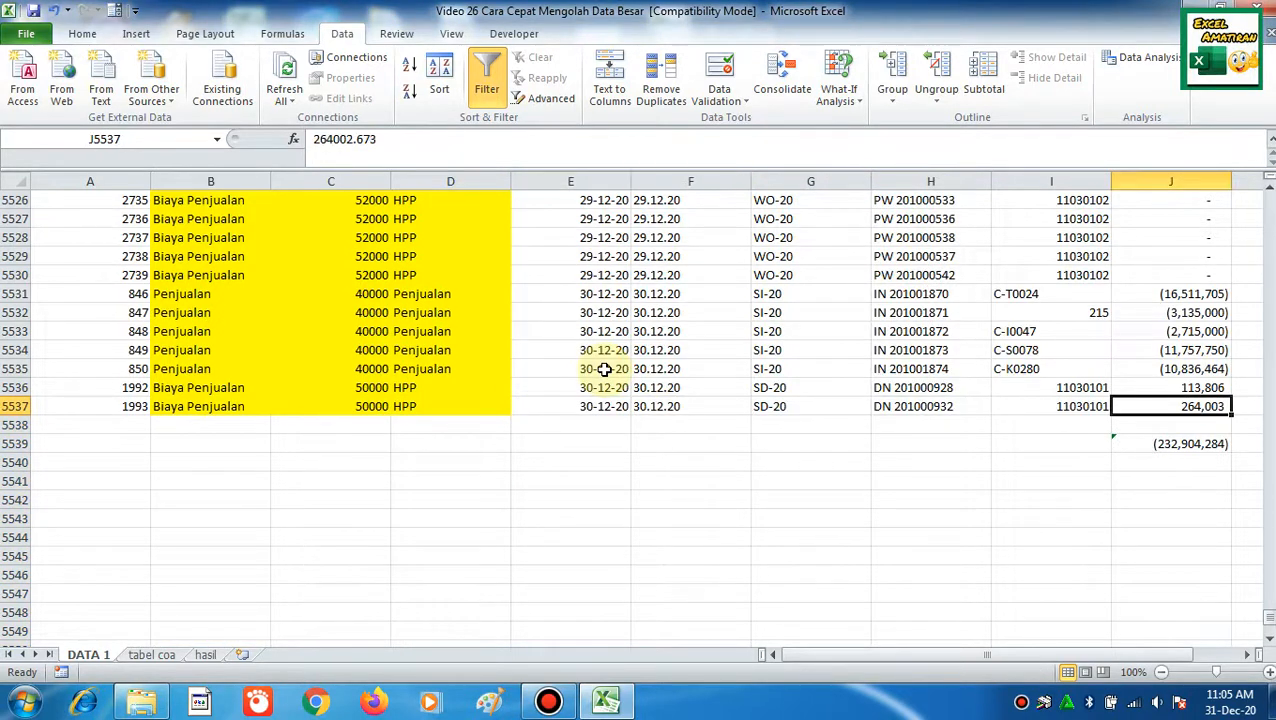
pyautogui.press('Down')
pyautogui.press('Down')
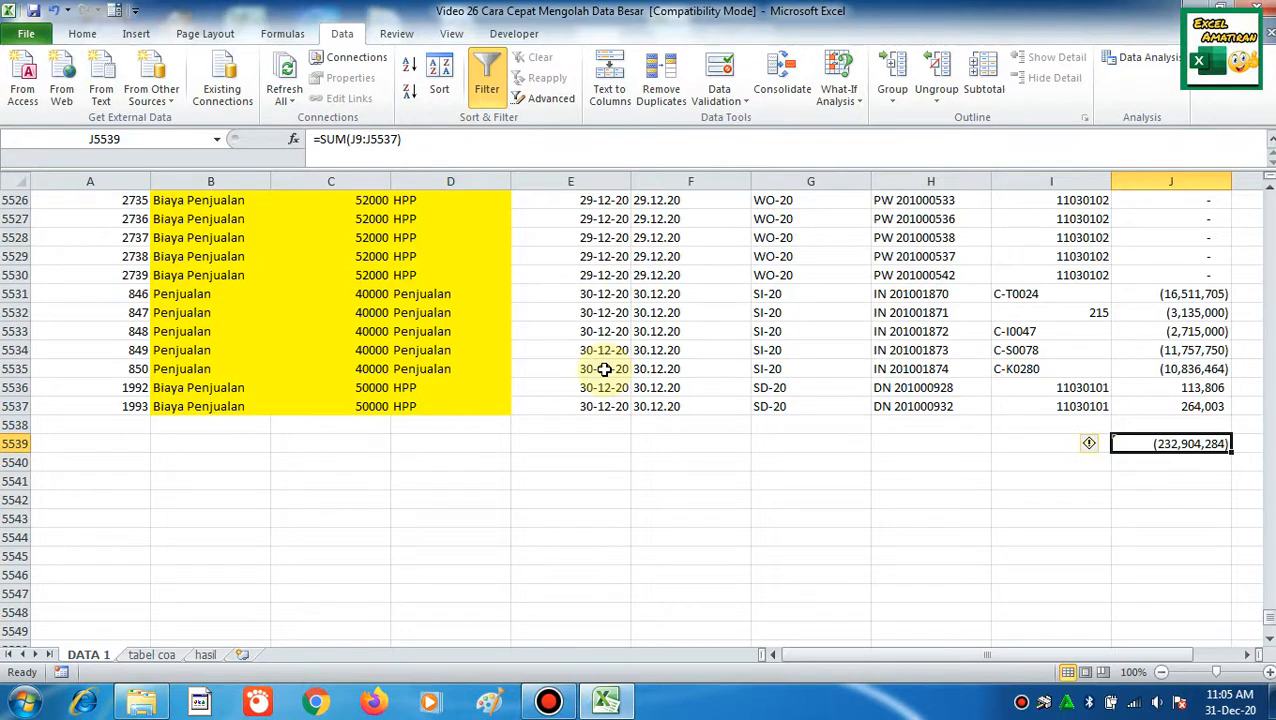
pyautogui.press('Up')
pyautogui.press('Up')
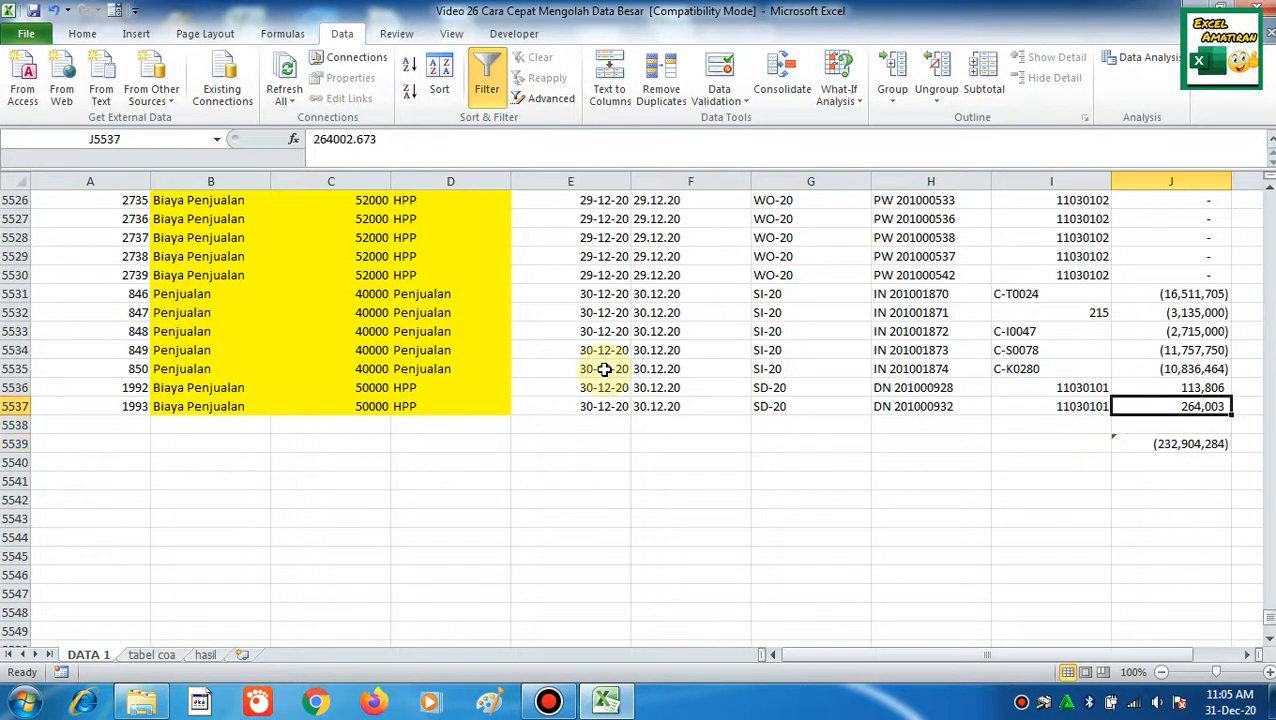
# - Sort all ledger transaction rows 8 to 5537 by the sequence numbers in Column A, in ascending order
pyautogui.press('Left')
pyautogui.press('Left')
pyautogui.press('Left')
pyautogui.press('Left')
pyautogui.press('Left')
pyautogui.press('Left')
pyautogui.press('Left')
pyautogui.hotkey('ctrl', 'Up')
pyautogui.hotkey('ctrl', 'Up')
pyautogui.press('Down')
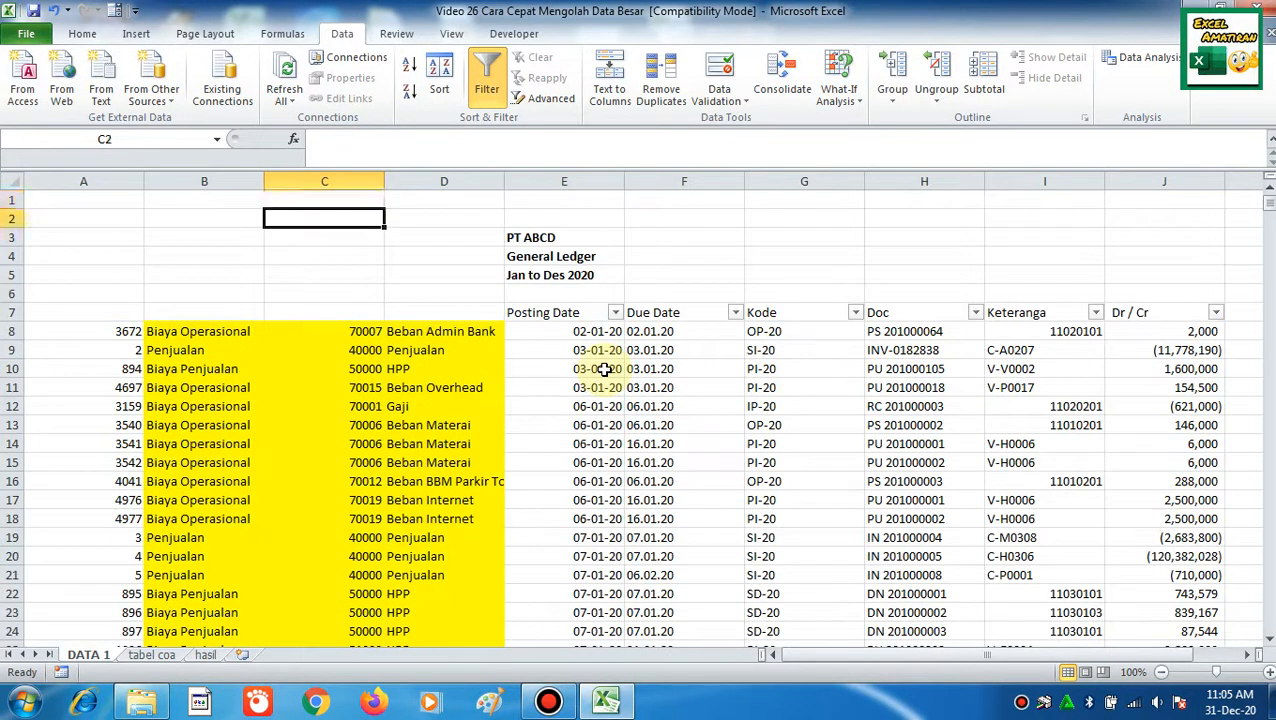
pyautogui.press('Down')
pyautogui.press('Down')
pyautogui.press('Down')
pyautogui.press('Down')
pyautogui.press('Down')
pyautogui.press('Left')
pyautogui.press('Down')
pyautogui.press('Left')
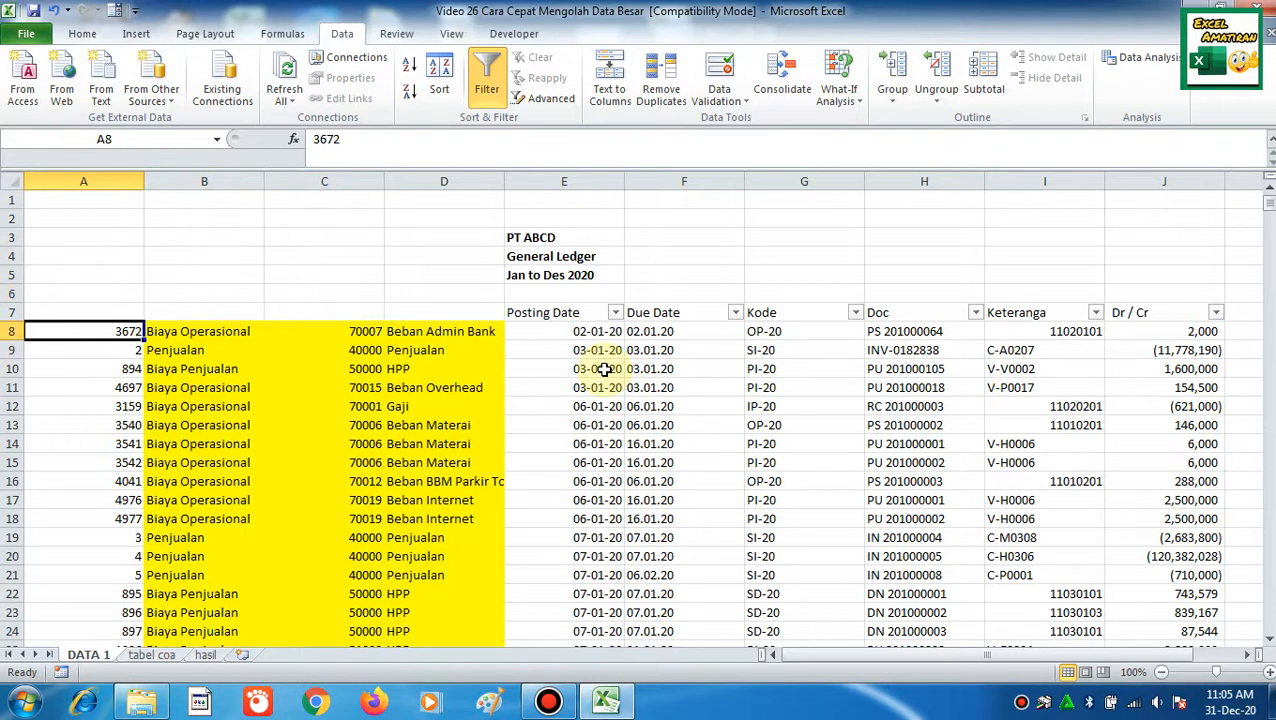
pyautogui.hotkey('ctrl', 'shift', 'Down')
pyautogui.hotkey('shift', 'Right')
pyautogui.hotkey('shift', 'Right')
pyautogui.hotkey('ctrl', 'shift', 'Right')
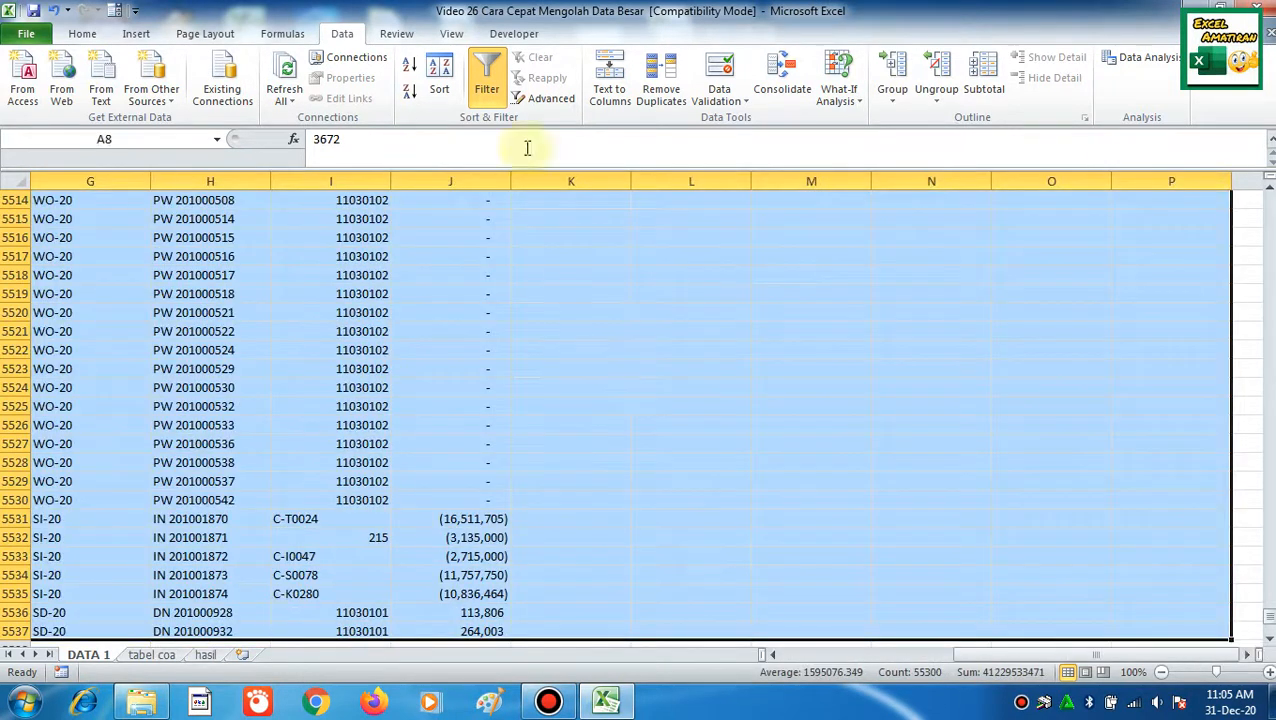
pyautogui.click(439, 80)
pyautogui.click(744, 201)
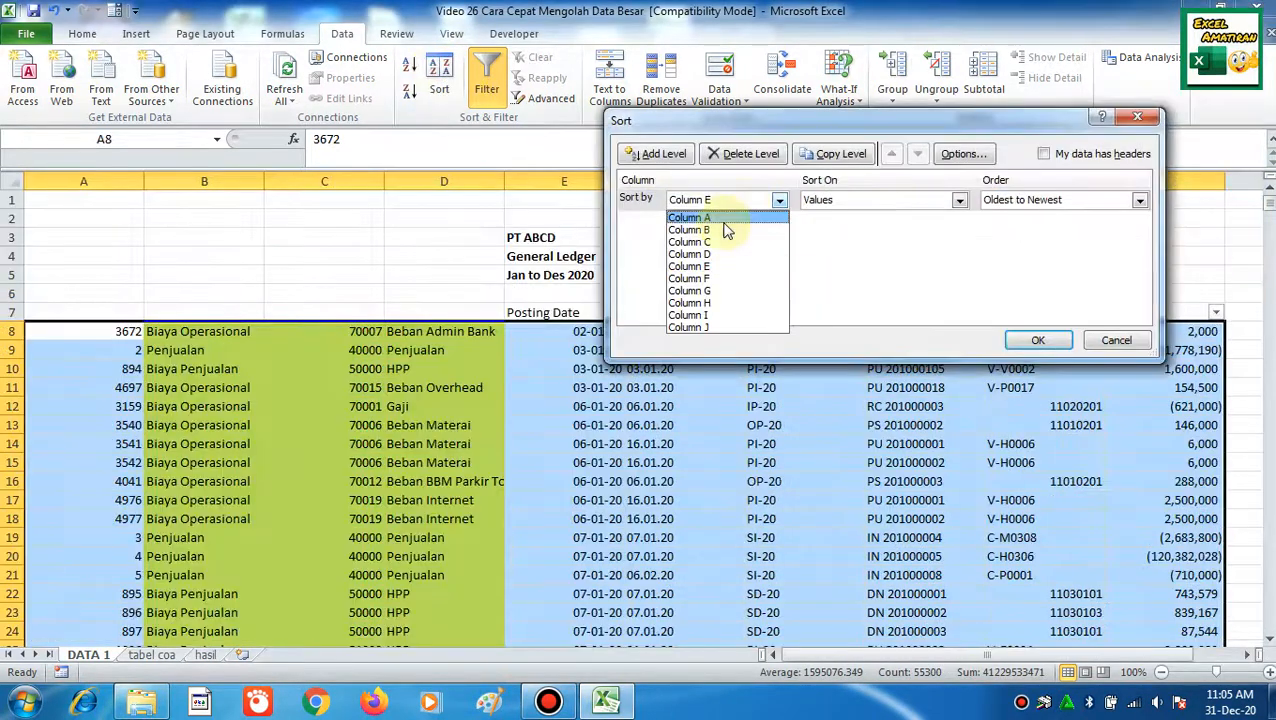
pyautogui.click(722, 218)
pyautogui.click(1038, 340)
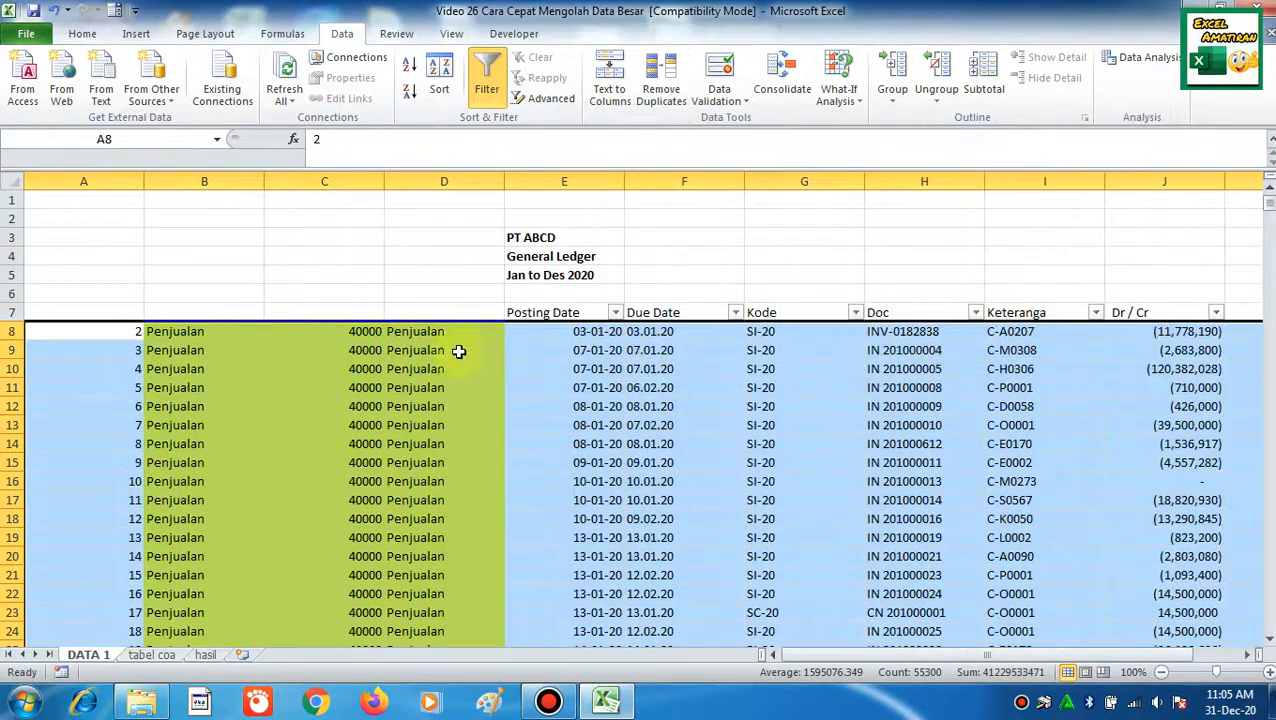
# - Enter the header GROUP in B7 above the account group column
pyautogui.click(396, 348)
pyautogui.click(211, 335)
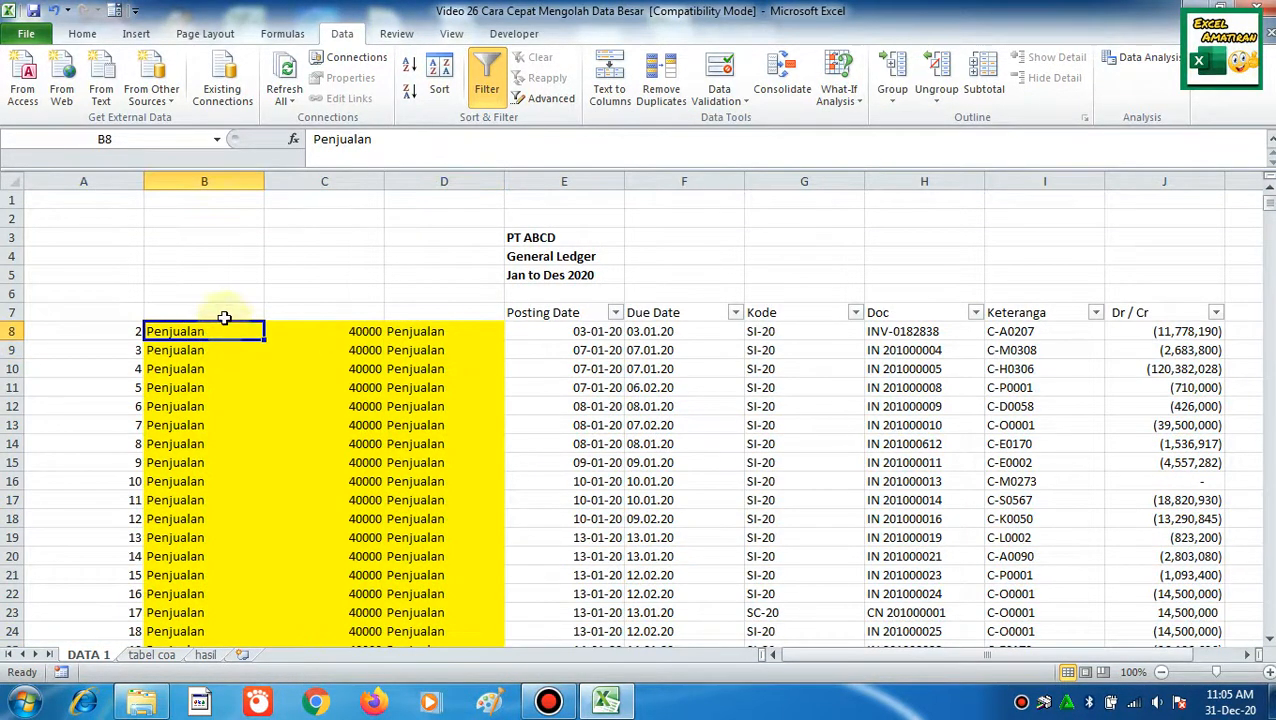
pyautogui.click(218, 312)
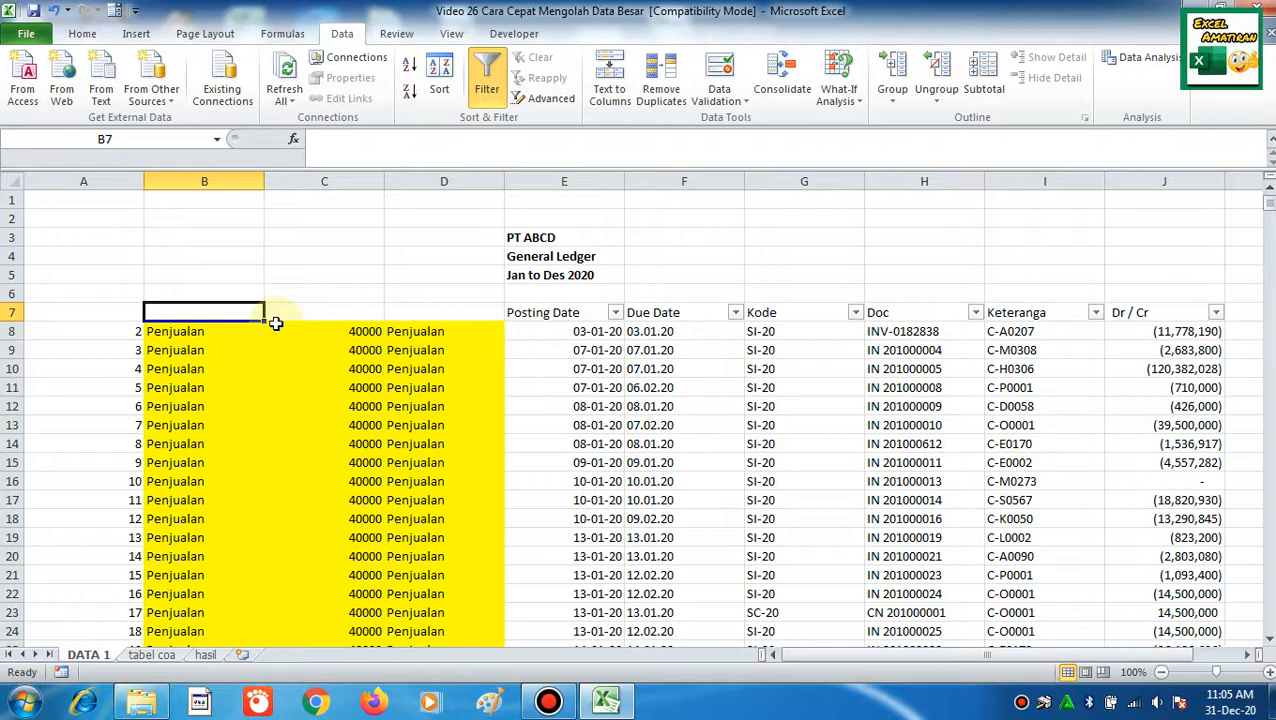
pyautogui.write('GROUP')
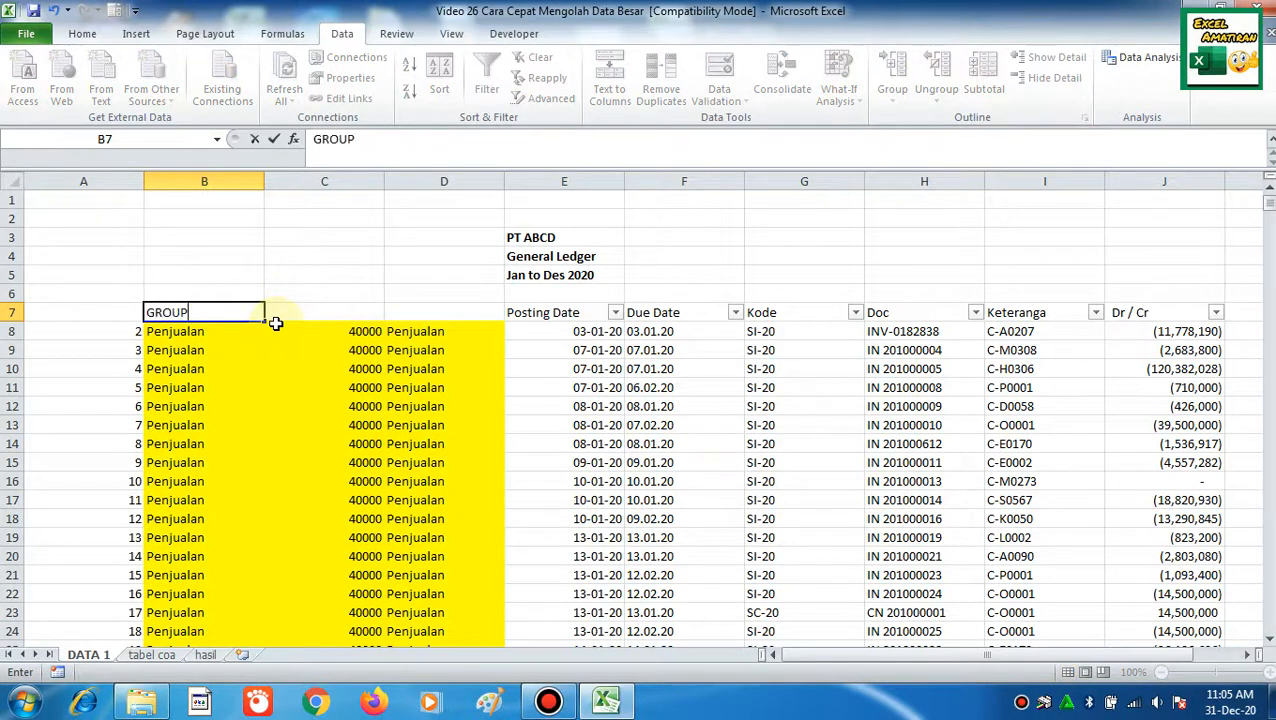
pyautogui.press('Return')
# - Enter the headers COA in C7 and COA DES in D7 above the account code and name columns
pyautogui.click(275, 320)
pyautogui.write('C')
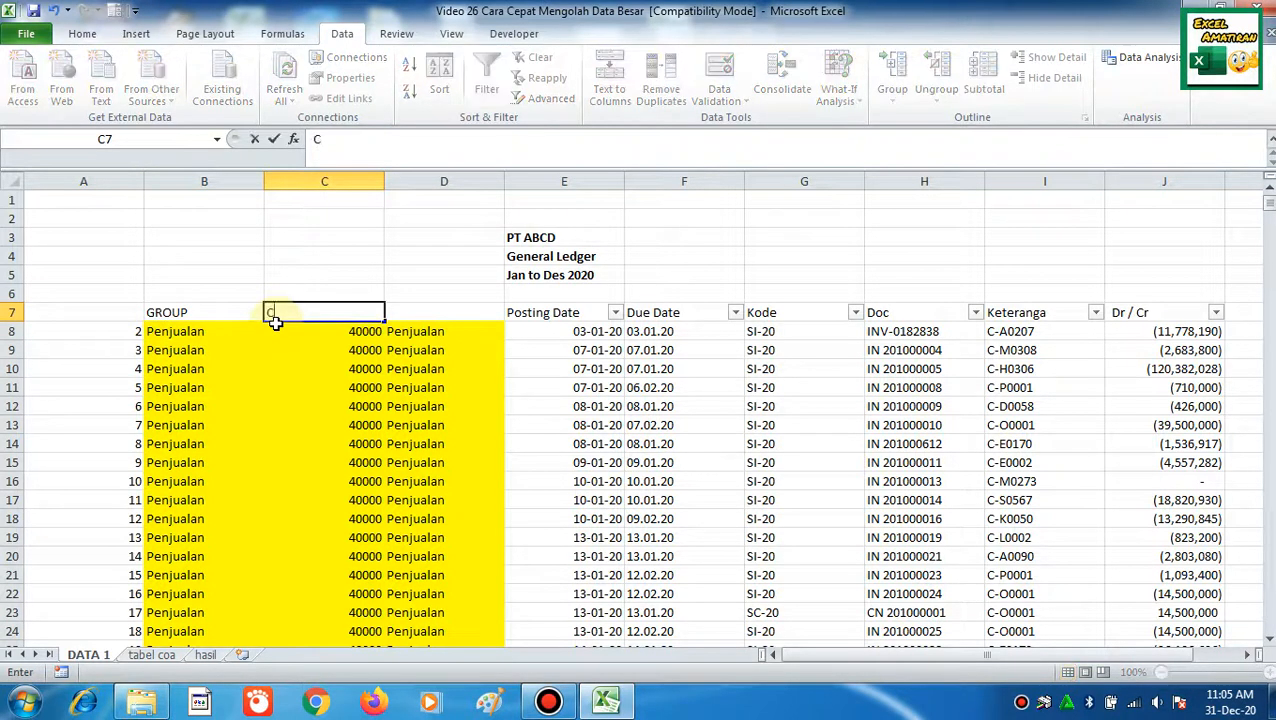
pyautogui.write('OA')
pyautogui.press('Return')
pyautogui.click(276, 321)
pyautogui.press('Right')
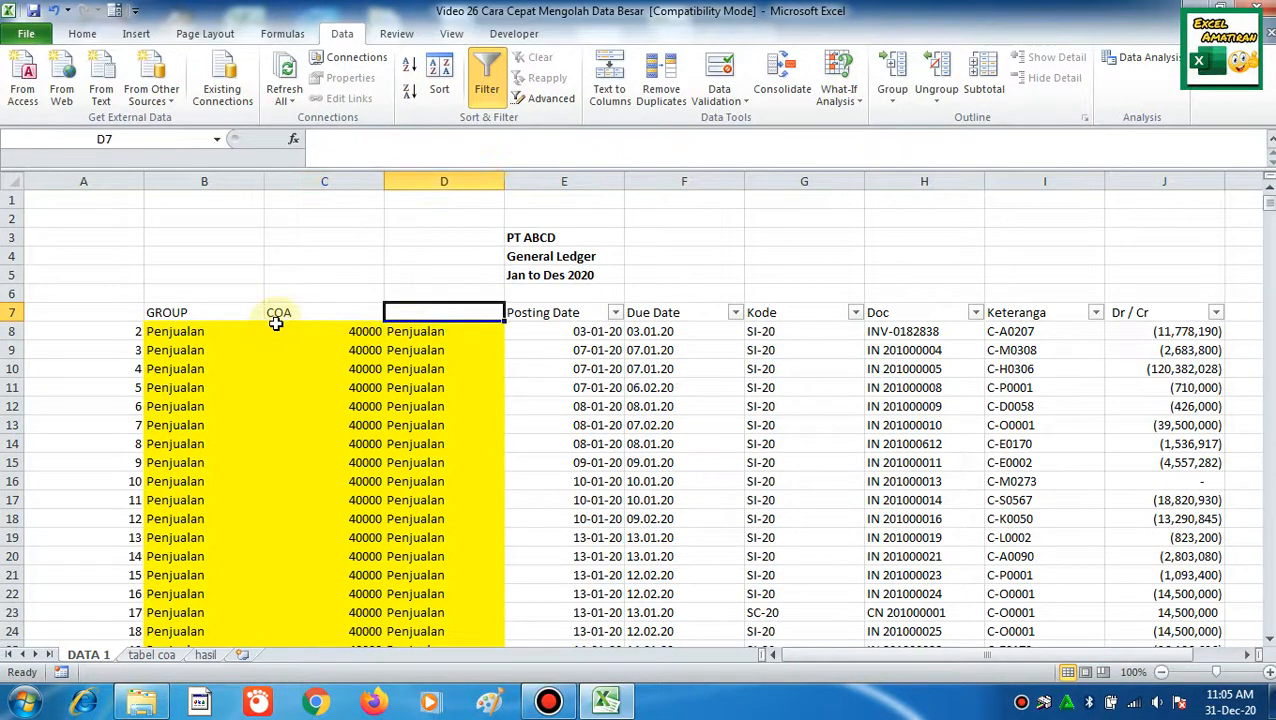
pyautogui.write('COA DES')
pyautogui.press('Return')
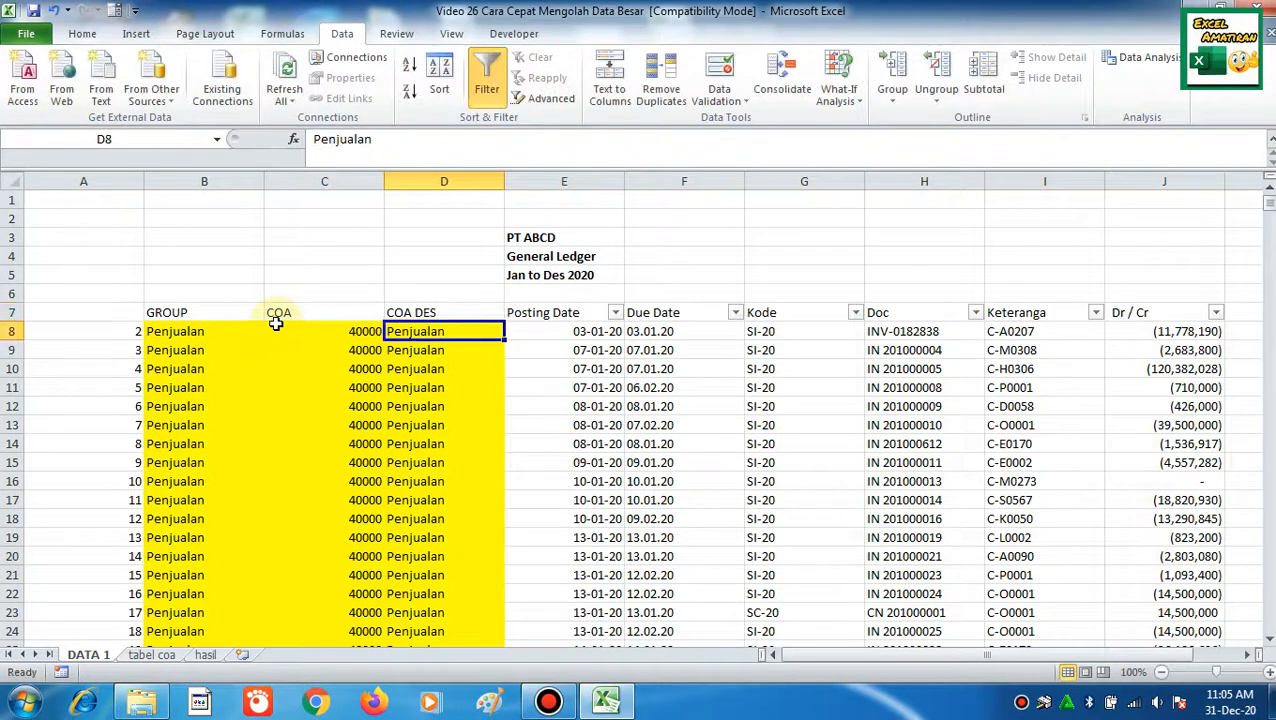
pyautogui.press('Up')
pyautogui.press('Left')
pyautogui.press('Left')
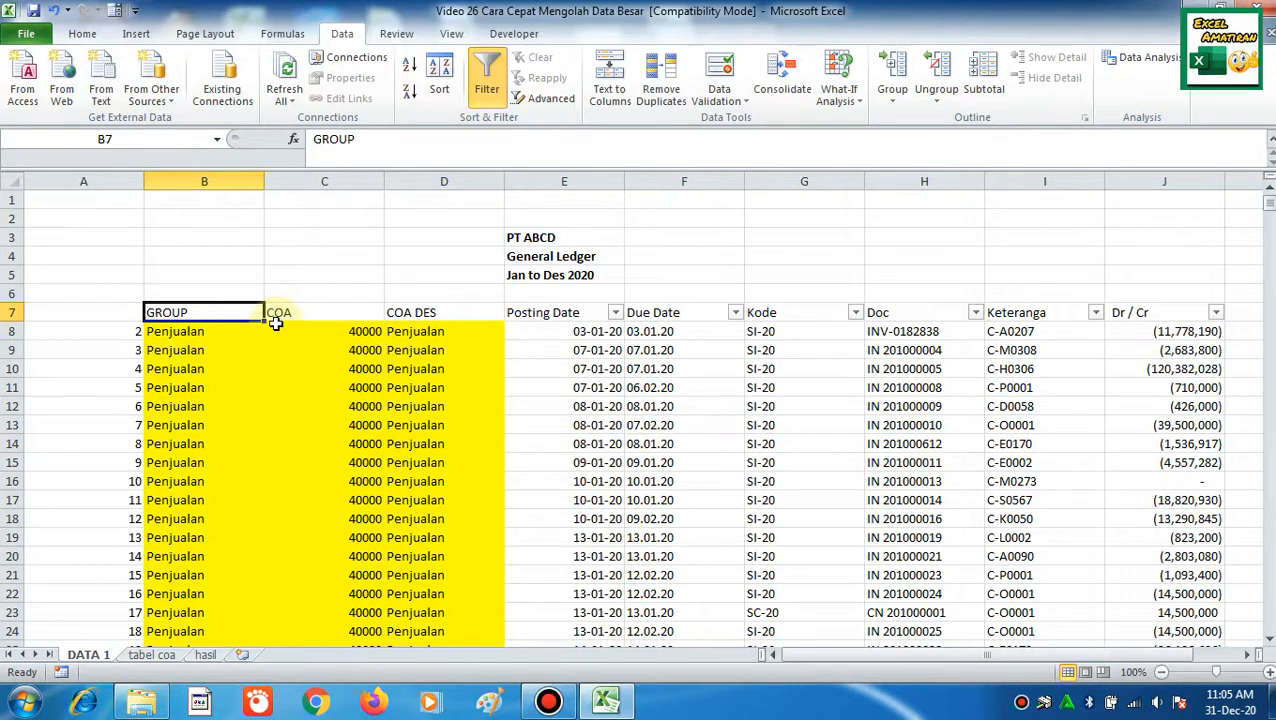
# - Examine the monthly pivot on the hasil sheet and the first and last transaction rows on DATA 1
pyautogui.click(210, 656)
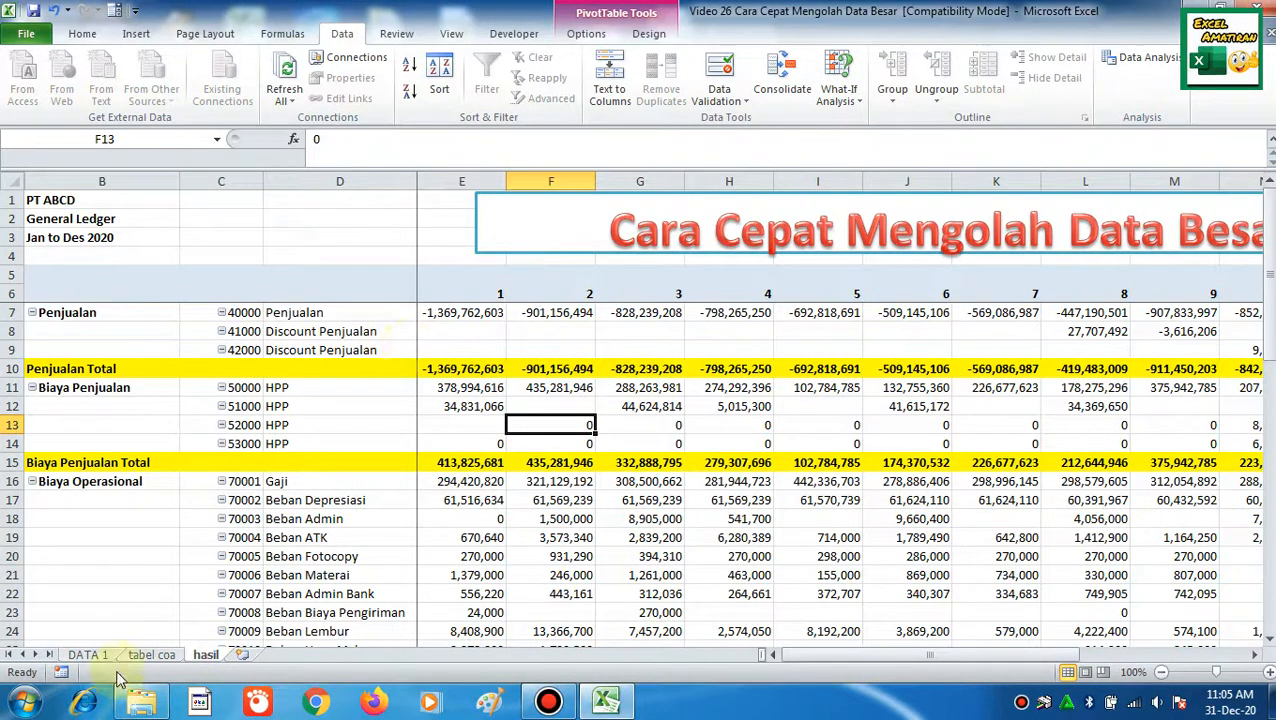
pyautogui.click(86, 655)
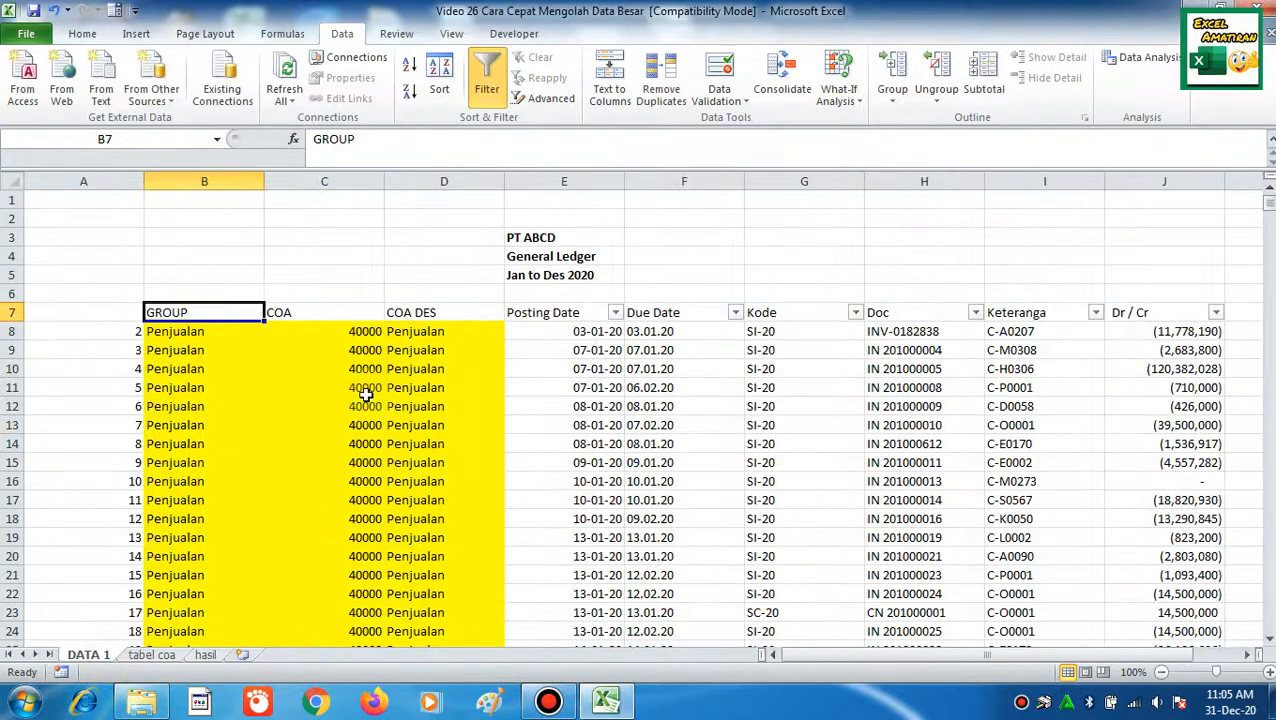
pyautogui.click(305, 368)
pyautogui.hotkey('ctrl', 'Down')
pyautogui.press('Down')
pyautogui.press('Down')
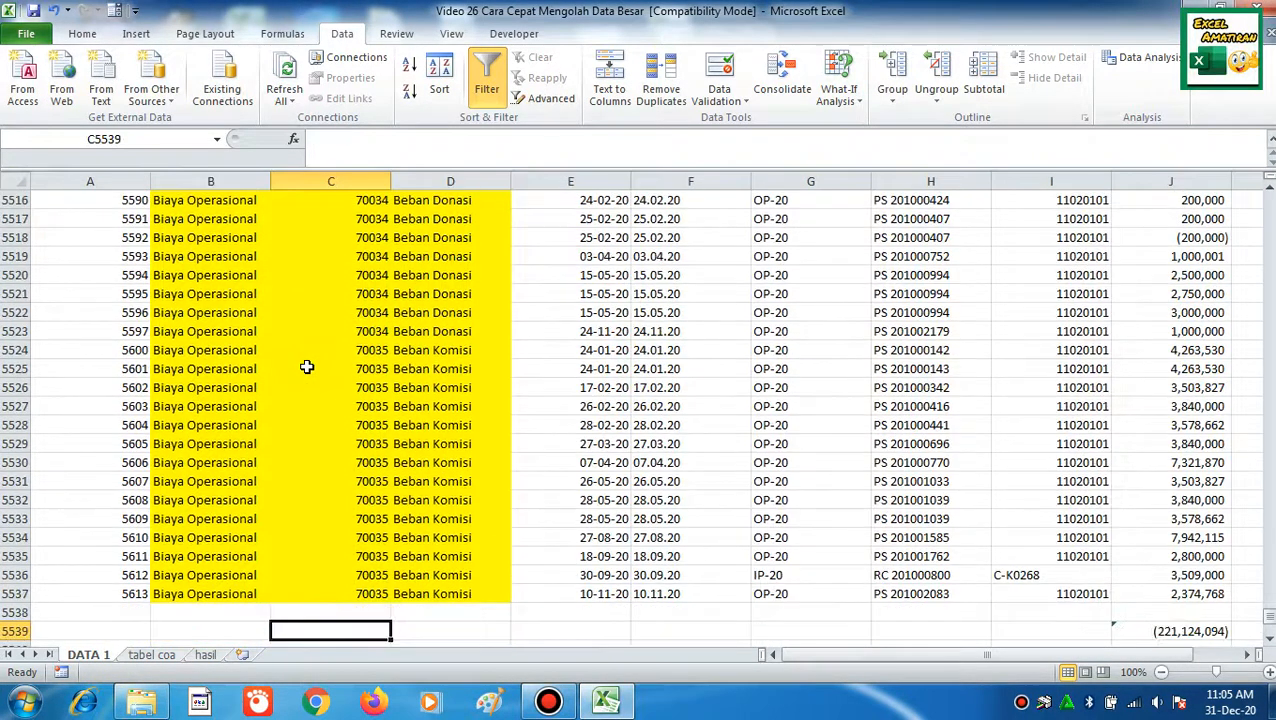
pyautogui.press('Up')
pyautogui.press('Up')
pyautogui.hotkey('ctrl', 'Up')
pyautogui.hotkey('ctrl', 'Up')
pyautogui.press('Down')
pyautogui.press('Down')
pyautogui.press('Down')
pyautogui.press('Down')
pyautogui.press('Down')
pyautogui.press('Down')
pyautogui.press('Down')
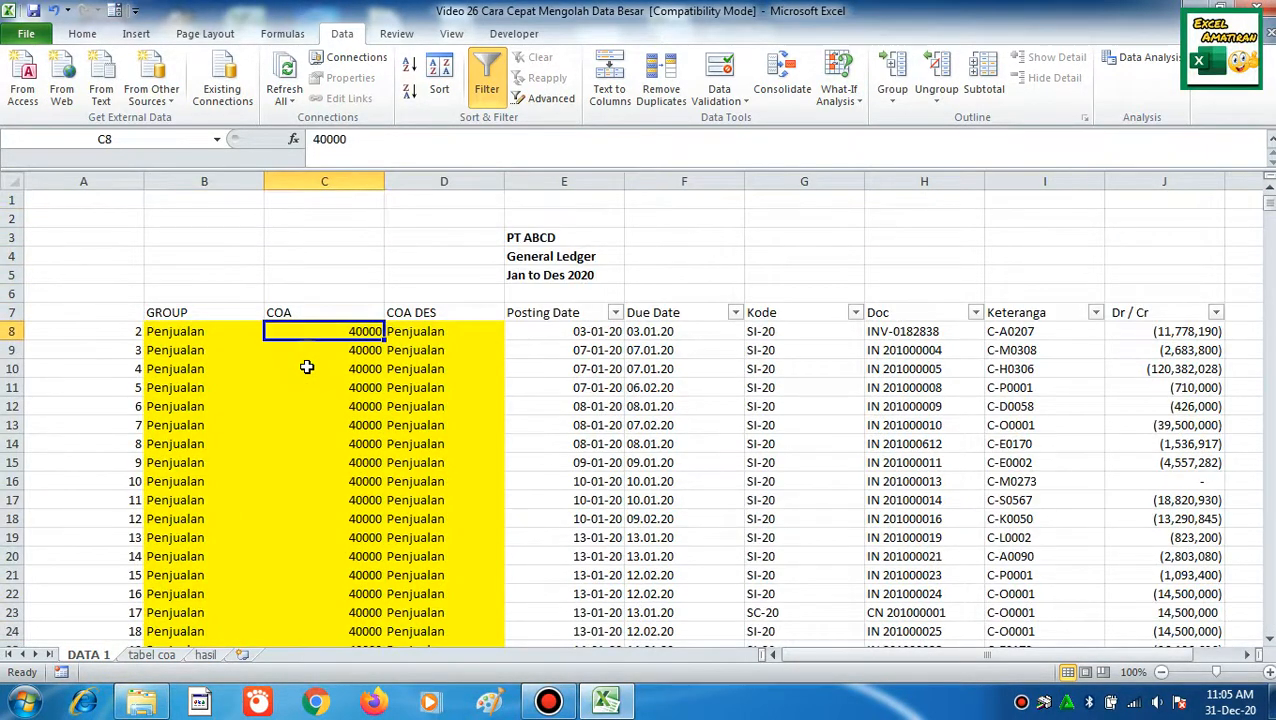
pyautogui.hotkey('ctrl', 'Down')
pyautogui.press('Down')
pyautogui.press('Down')
pyautogui.press('Down')
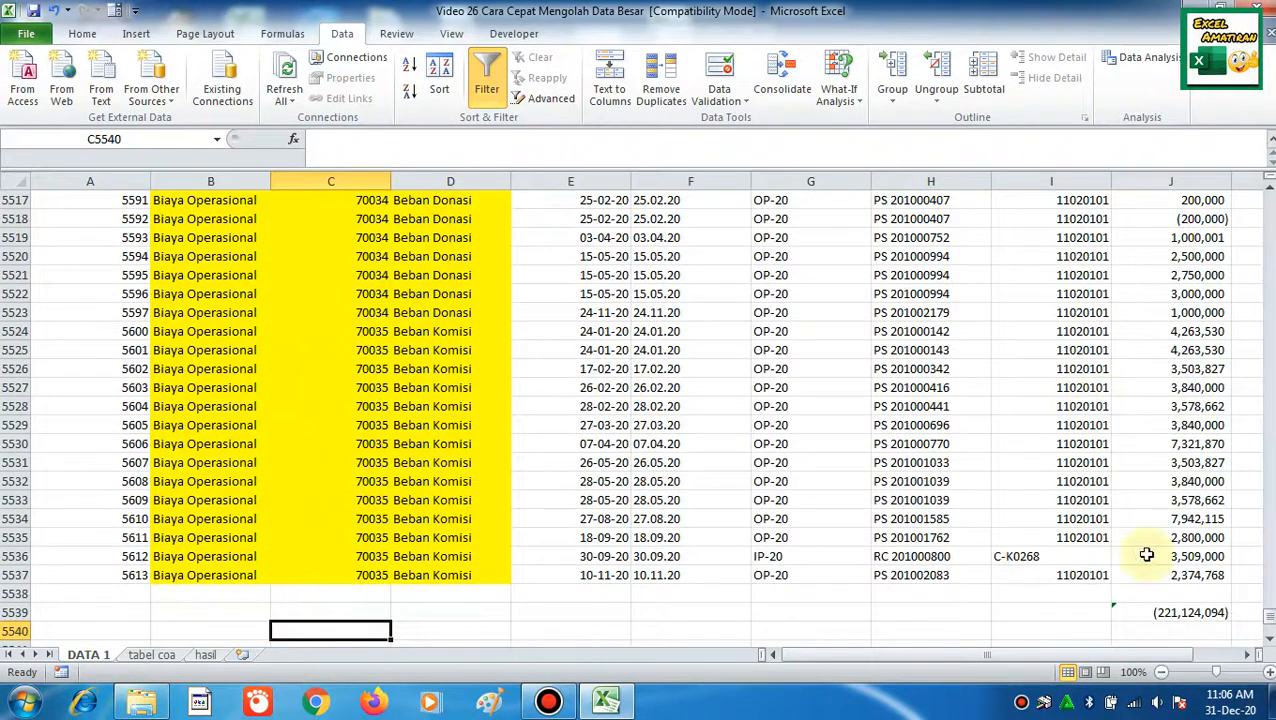
# - Check the range summed by the Dr / Cr total formula in J5539 against the first and last transaction rows
pyautogui.click(1165, 610)
pyautogui.doubleClick(1208, 612)
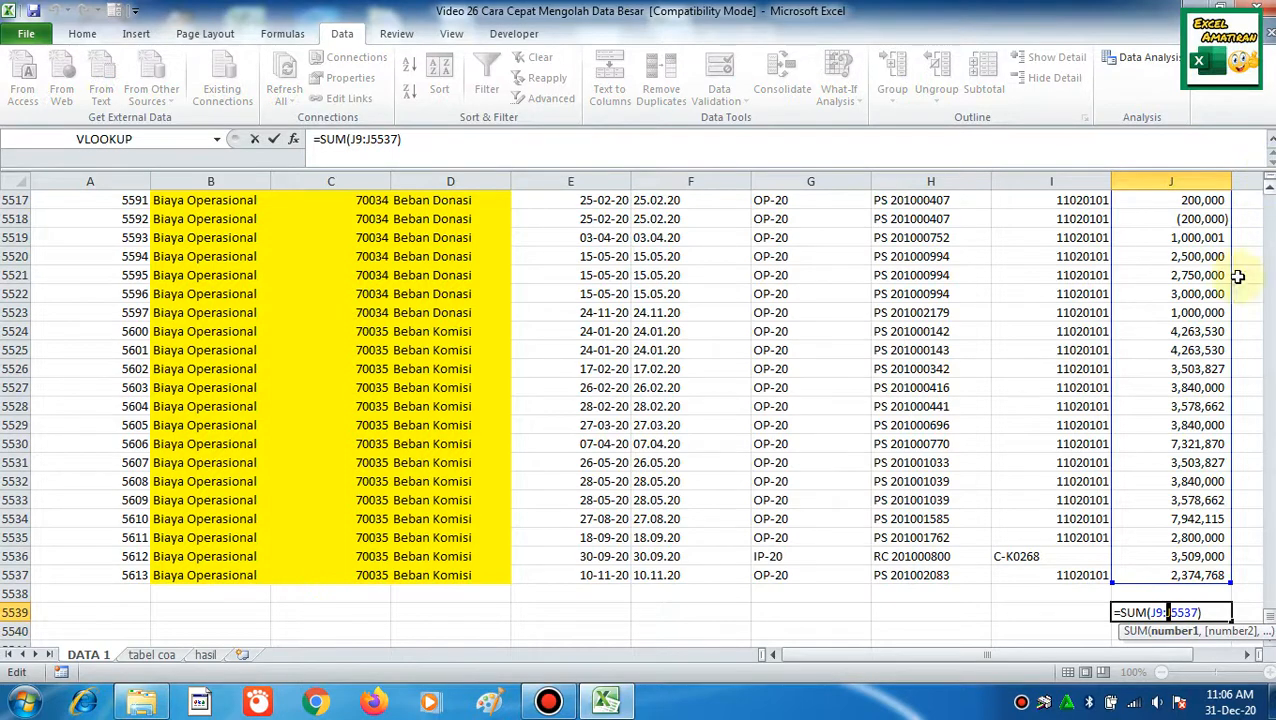
pyautogui.scroll(4, 1196, 312)
pyautogui.click(1194, 317)
pyautogui.press('Escape')
pyautogui.press('Up')
pyautogui.press('Up')
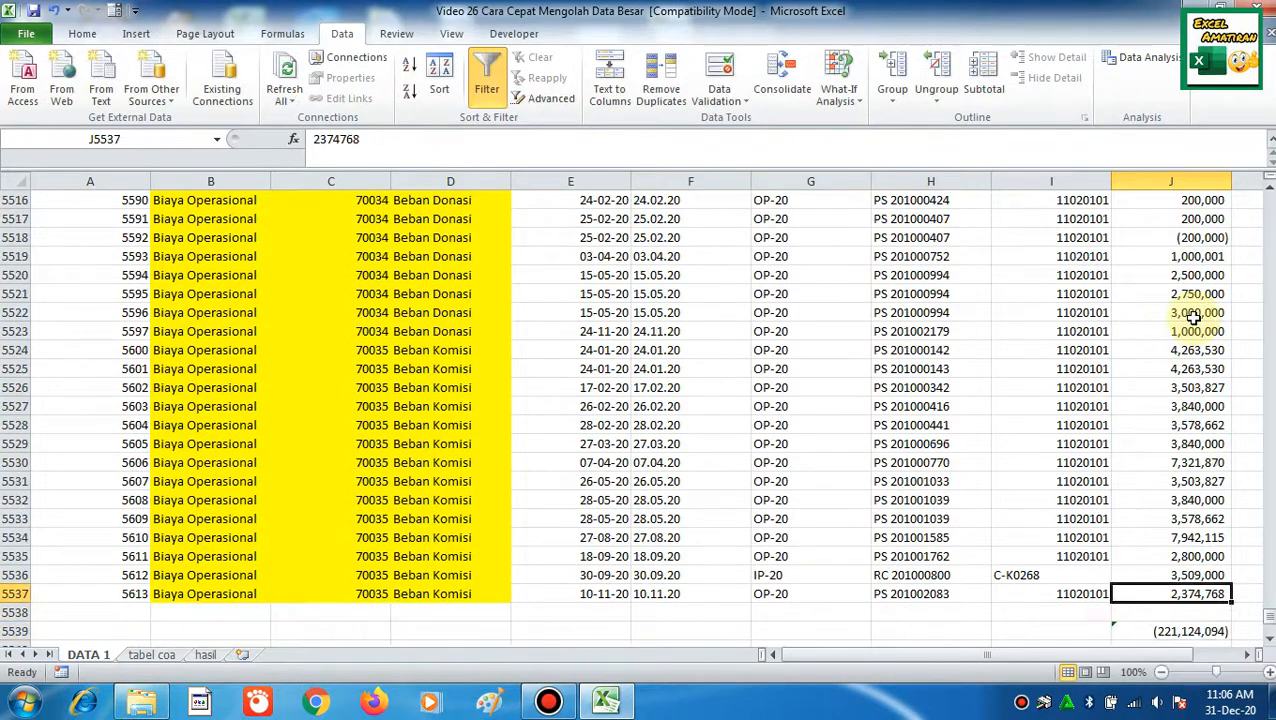
pyautogui.hotkey('ctrl', 'Up')
pyautogui.press('Down')
pyautogui.hotkey('ctrl', 'shift', 'Down')
pyautogui.scroll(-4, 1233, 512)
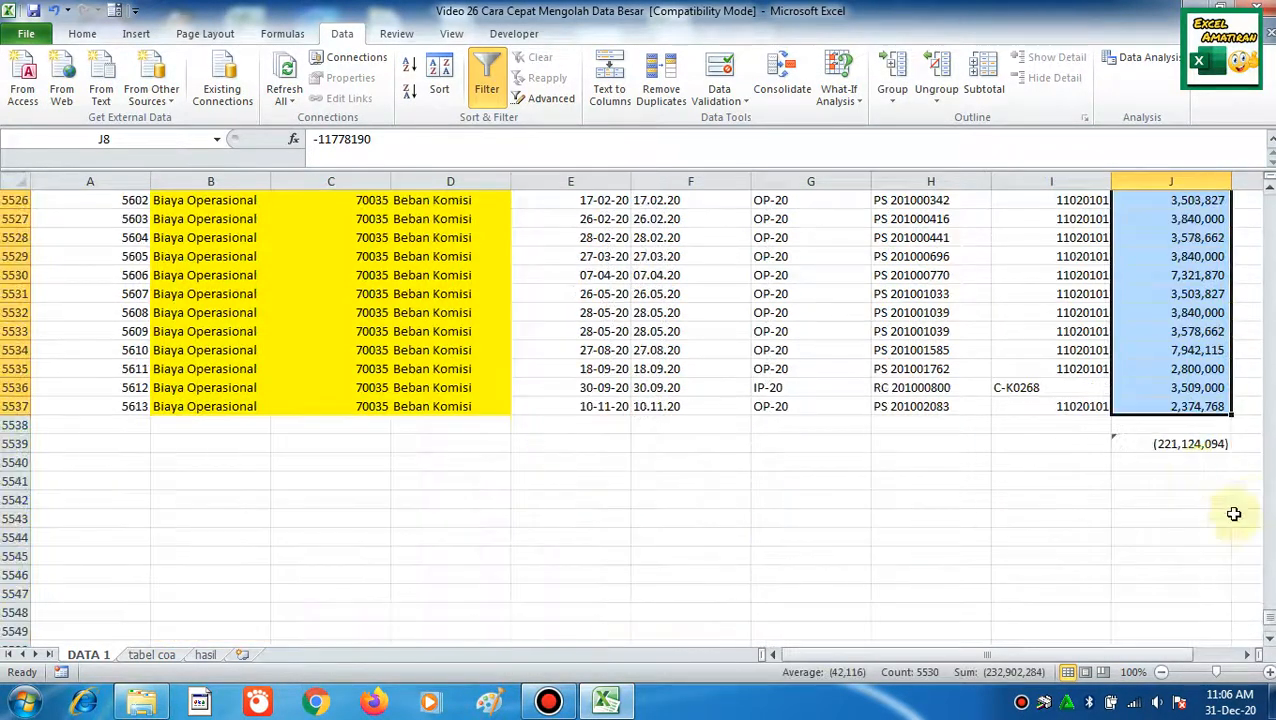
pyautogui.doubleClick(1168, 444)
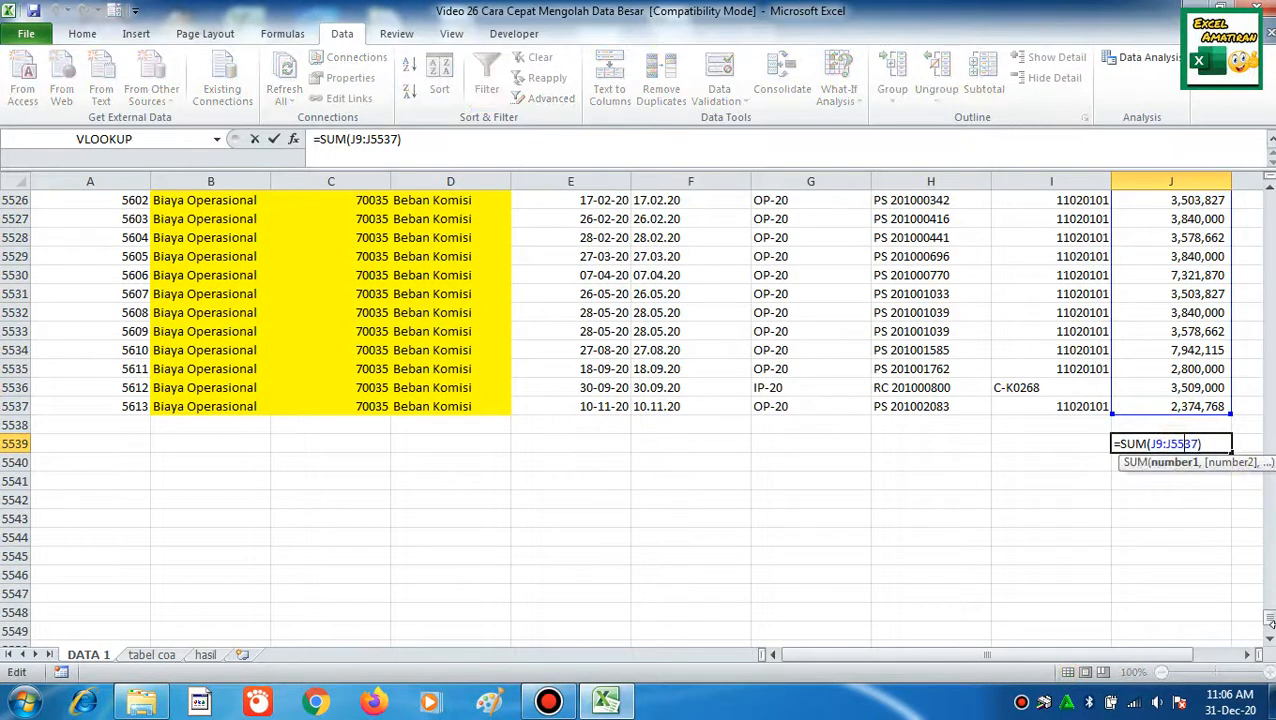
pyautogui.moveTo(1271, 621); pyautogui.dragTo(1257, 172)
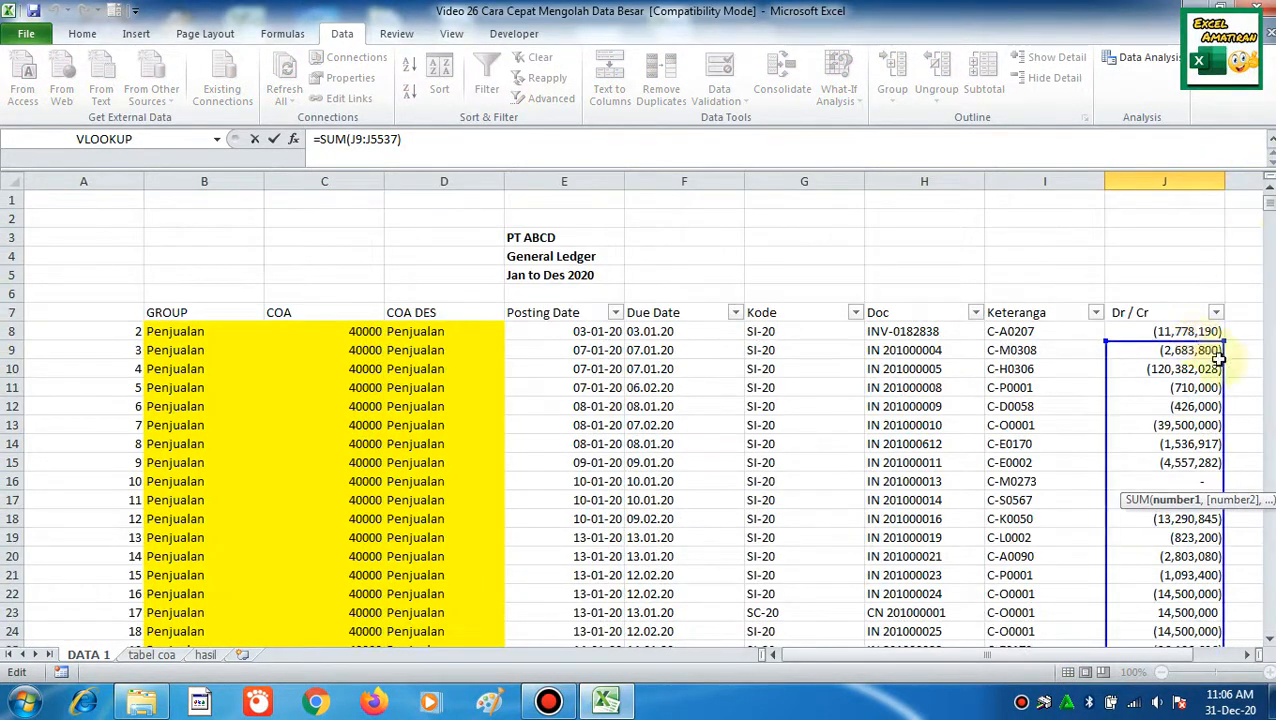
pyautogui.press('Escape')
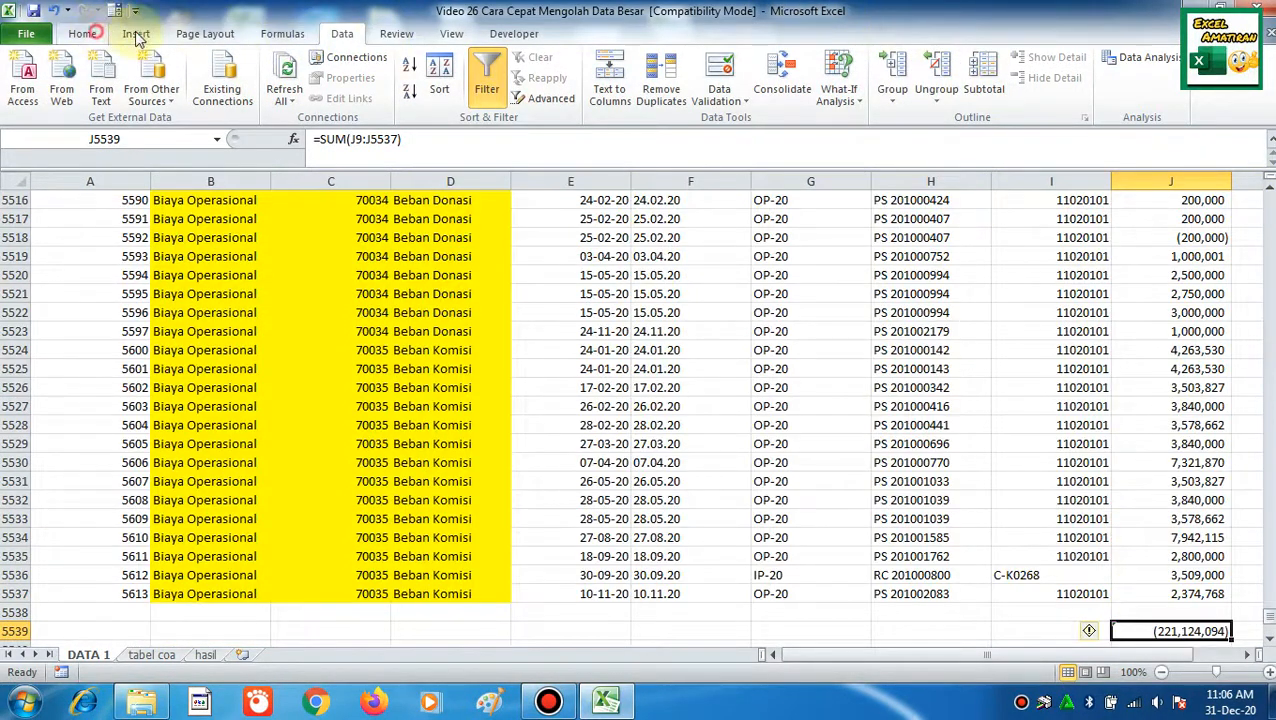
# - Replace the Dr / Cr total in J5539 with an AutoSum of J8:J5538
pyautogui.click(84, 33)
pyautogui.click(1066, 62)
pyautogui.press('Return')
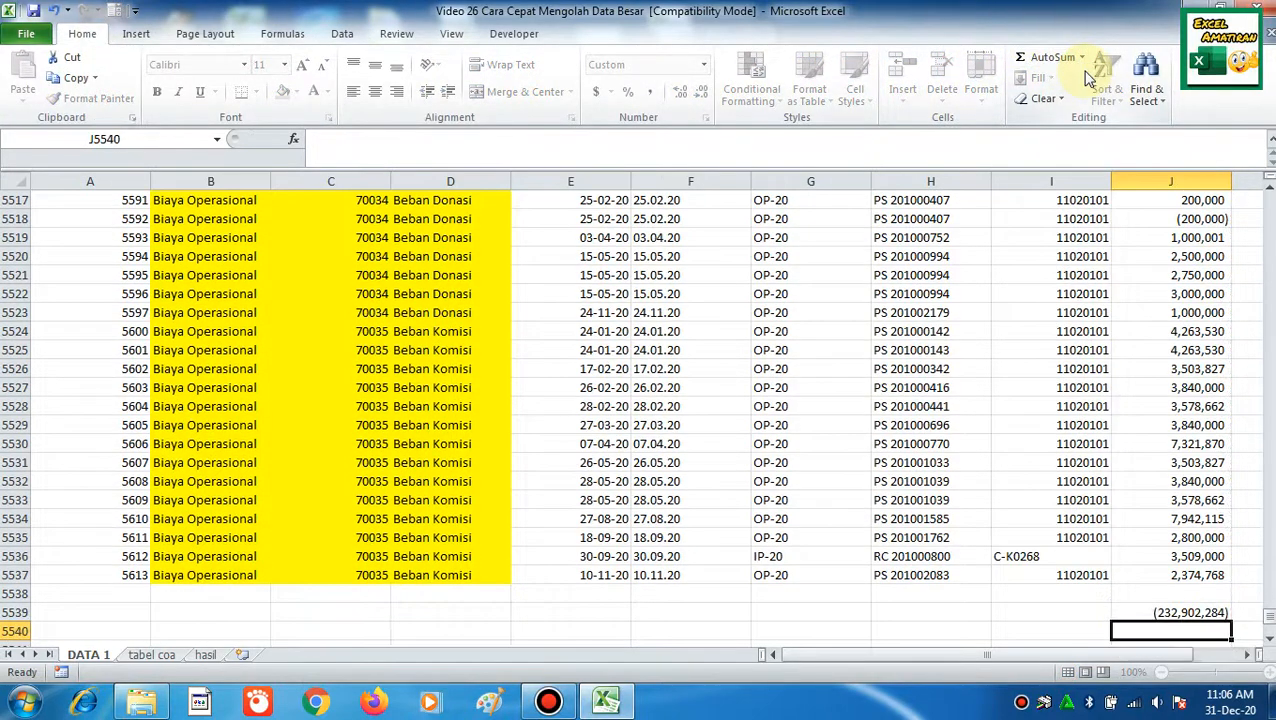
pyautogui.click(1166, 612)
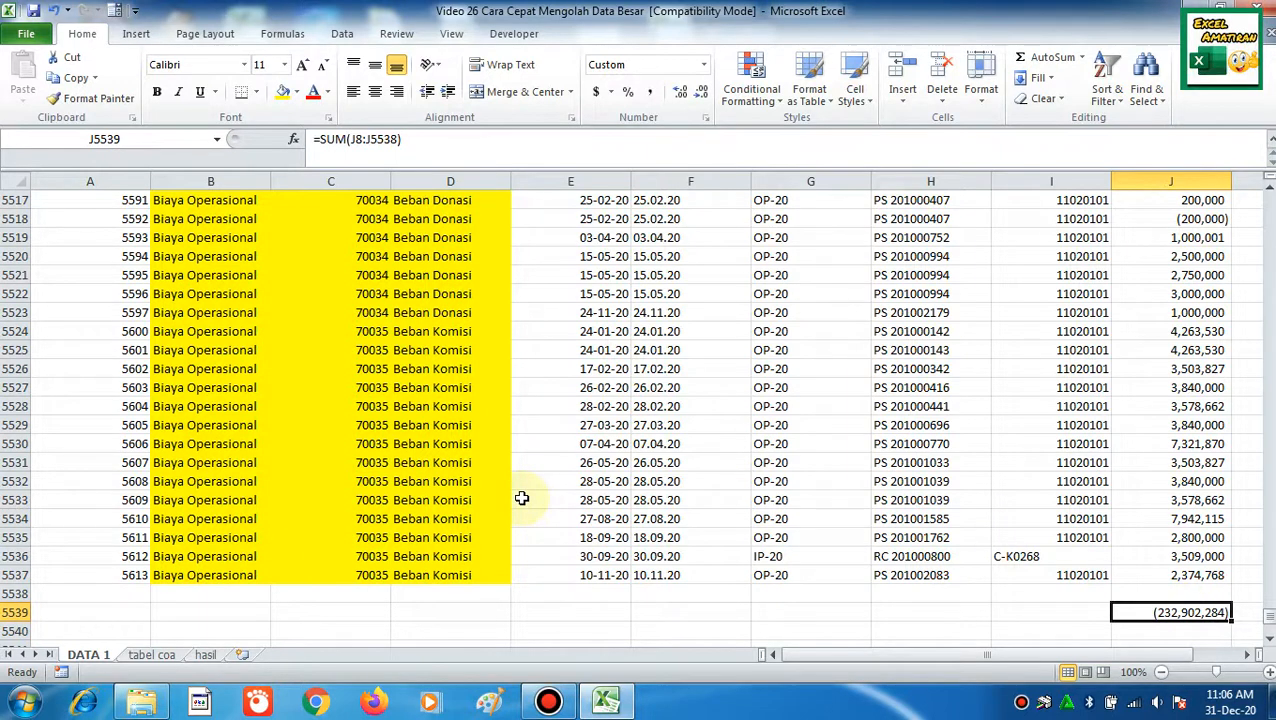
# - Review the GROUP, COA and COA DES headers in B7:D7 above the ledger data
pyautogui.click(180, 479)
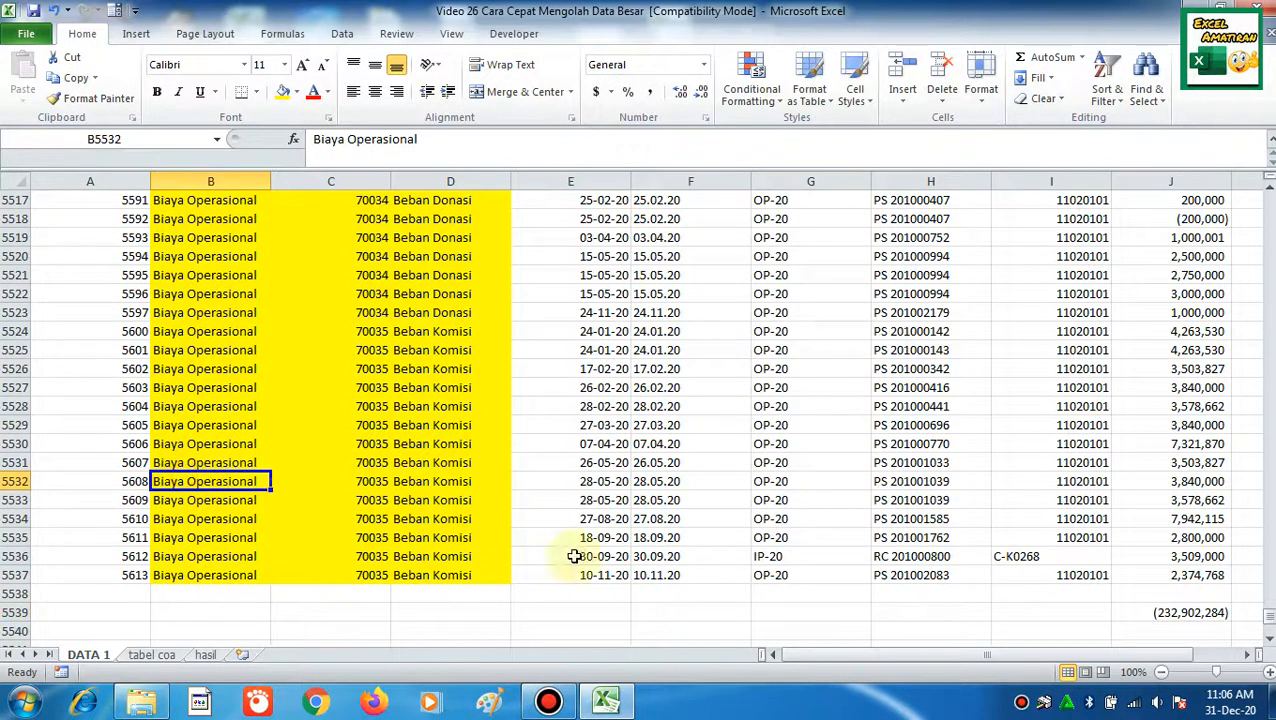
pyautogui.hotkey('ctrl', 'Up')
pyautogui.hotkey('ctrl', 'Up')
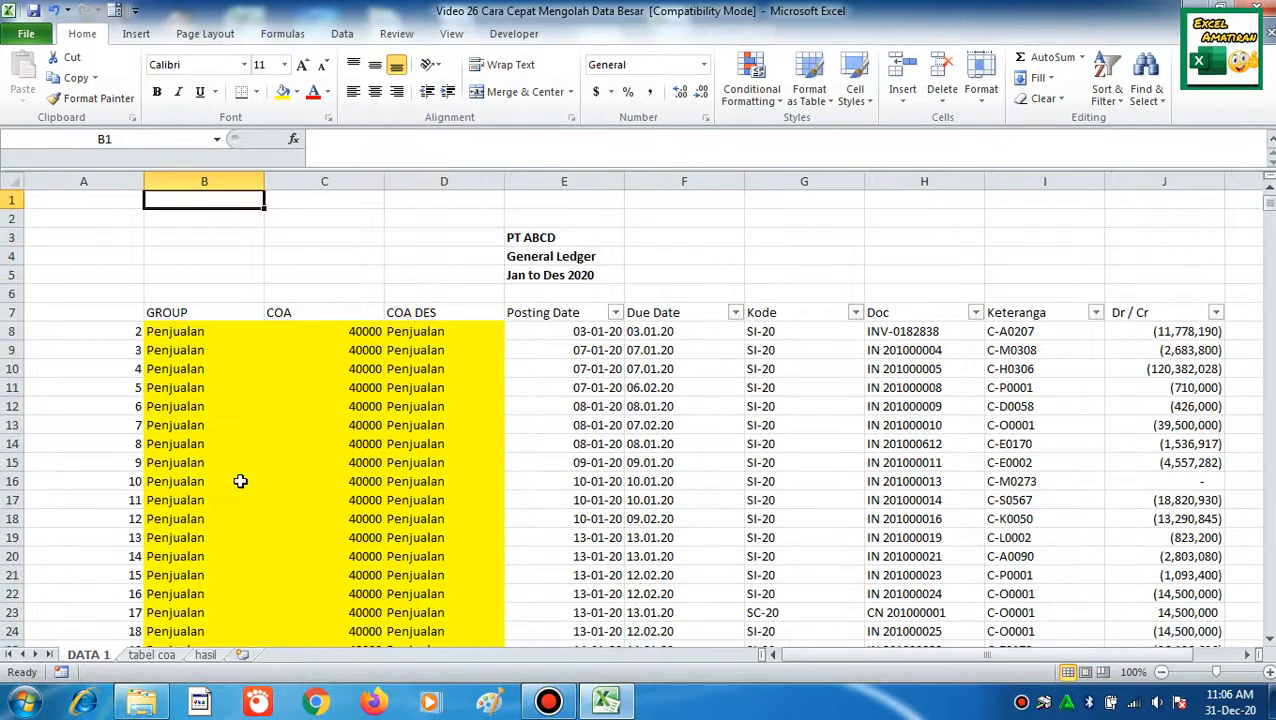
pyautogui.click(195, 313)
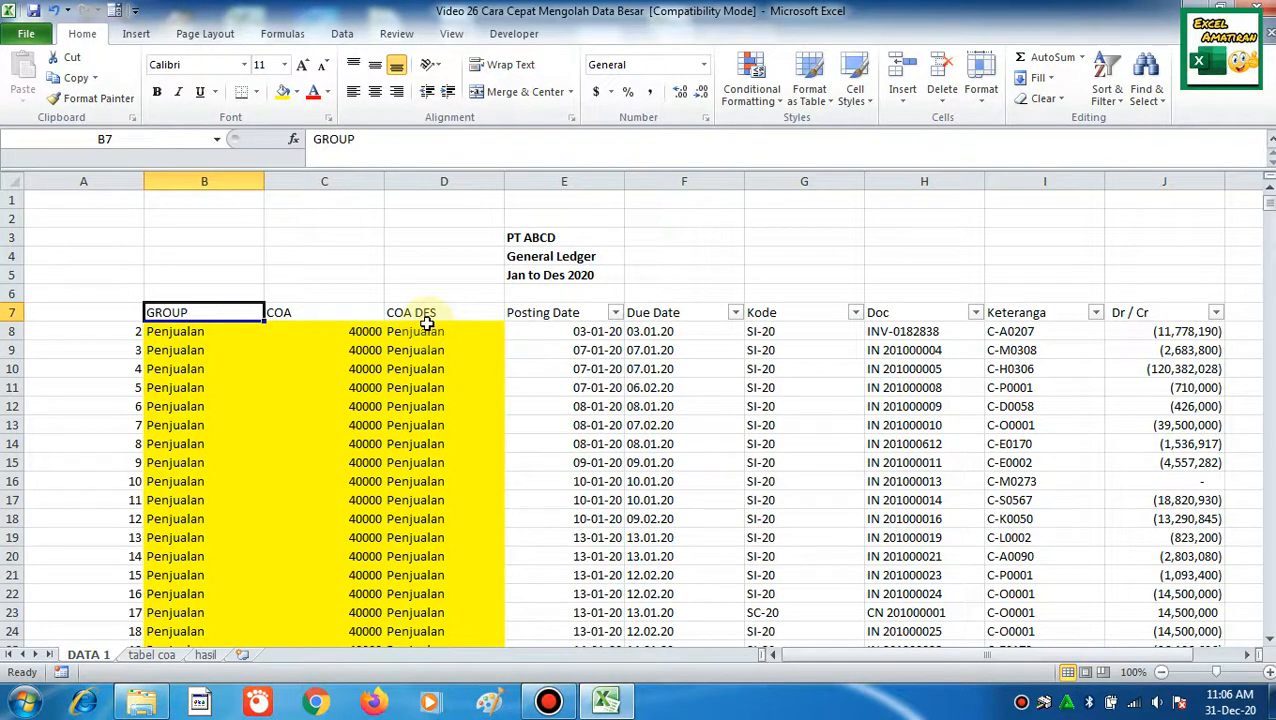
pyautogui.hotkey('shift', 'Right')
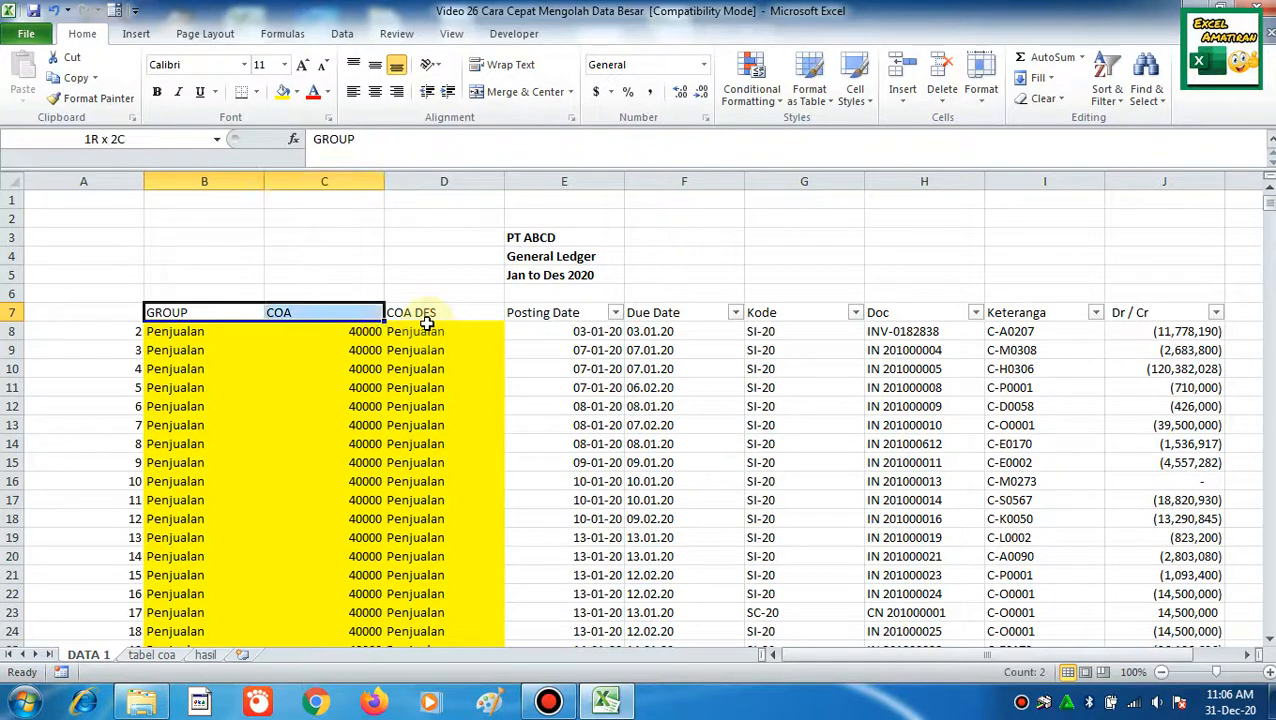
pyautogui.click(400, 369)
pyautogui.moveTo(224, 312); pyautogui.dragTo(488, 306)
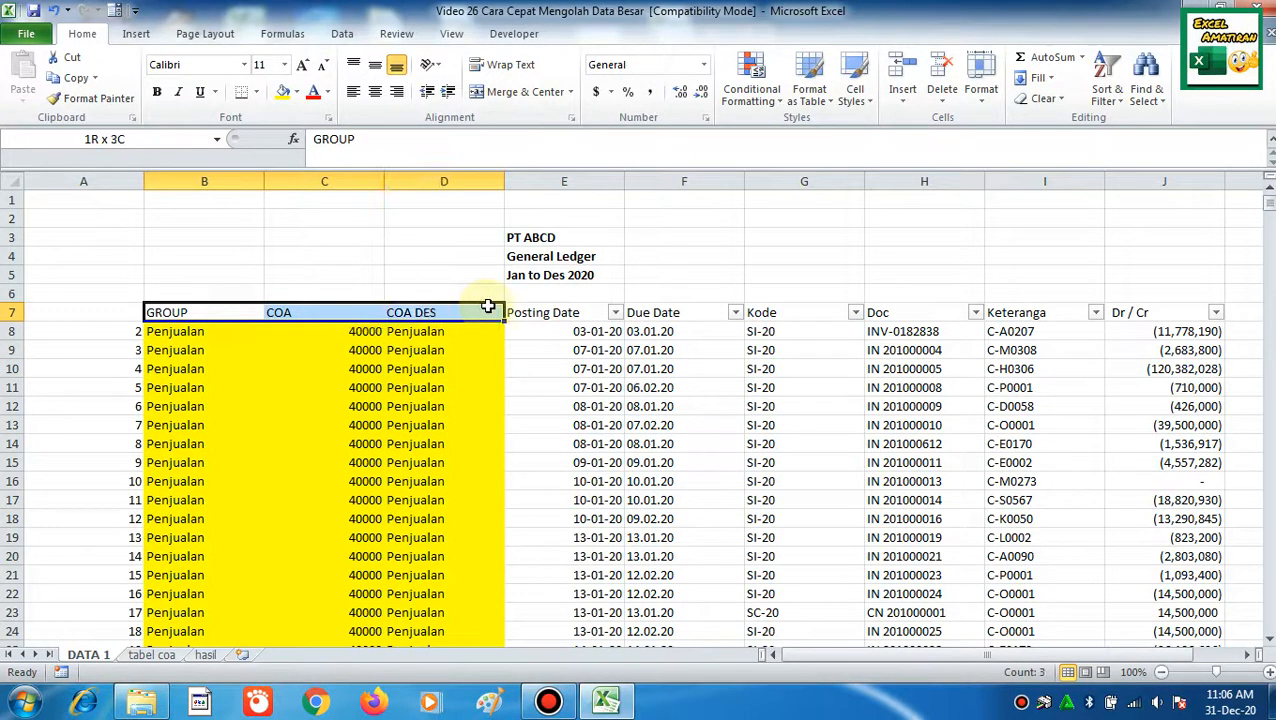
# - Create a PivotTable on a new worksheet from the ledger range B7:J5537, including the header row
pyautogui.click(204, 306)
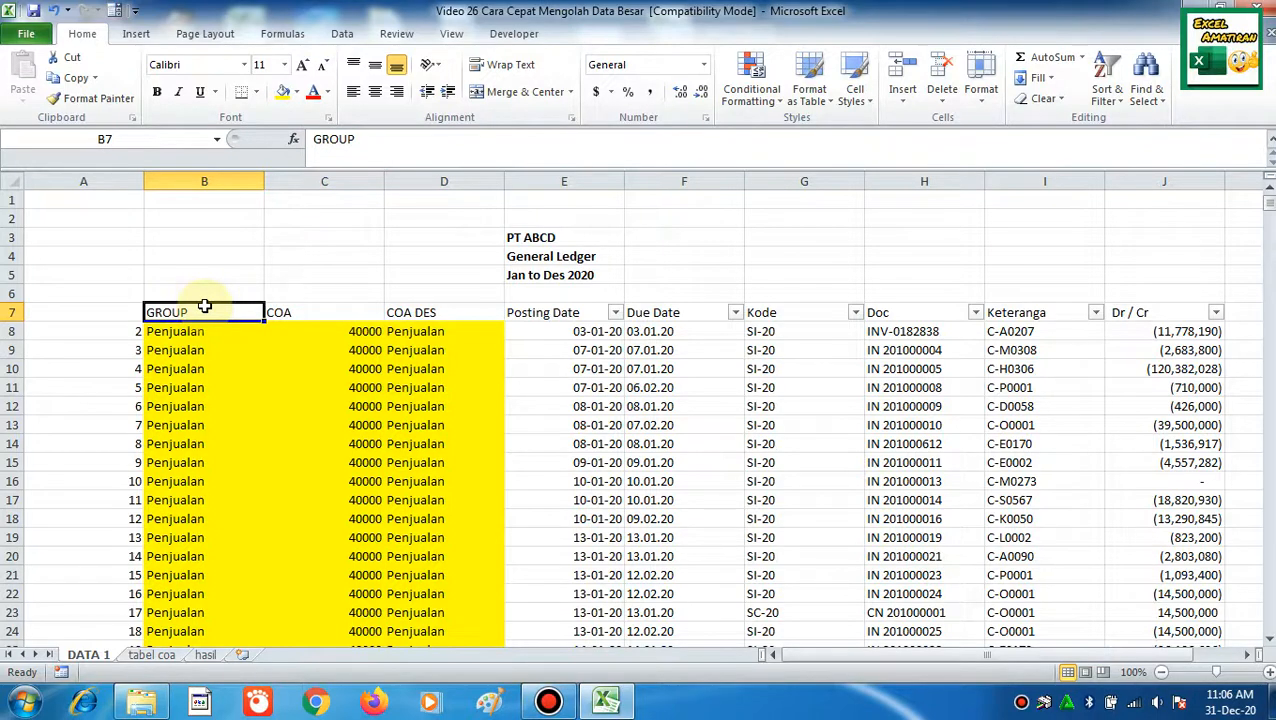
pyautogui.hotkey('ctrl', 'shift', 'Down')
pyautogui.hotkey('shift', 'Right')
pyautogui.hotkey('shift', 'Right')
pyautogui.hotkey('shift', 'Right')
pyautogui.hotkey('shift', 'Right')
pyautogui.hotkey('shift', 'Right')
pyautogui.hotkey('shift', 'Right')
pyautogui.hotkey('shift', 'Right')
pyautogui.hotkey('shift', 'Right')
pyautogui.hotkey('shift', 'Right')
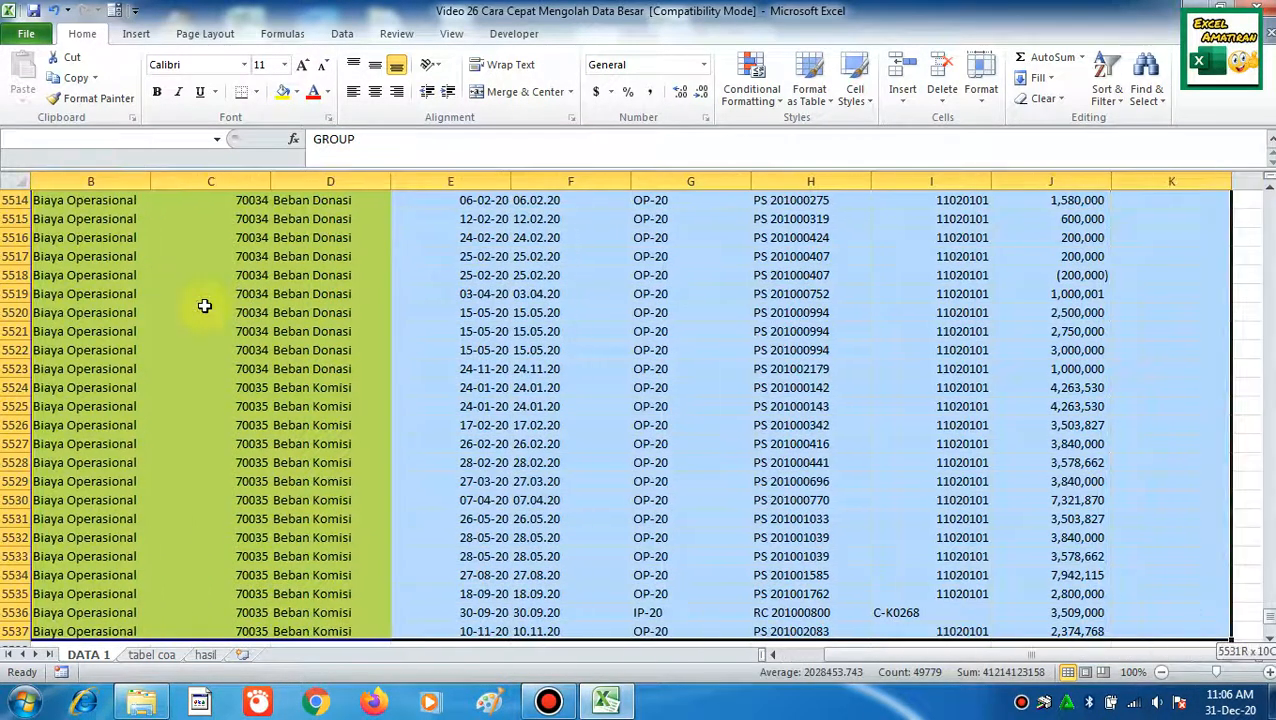
pyautogui.hotkey('shift', 'Left')
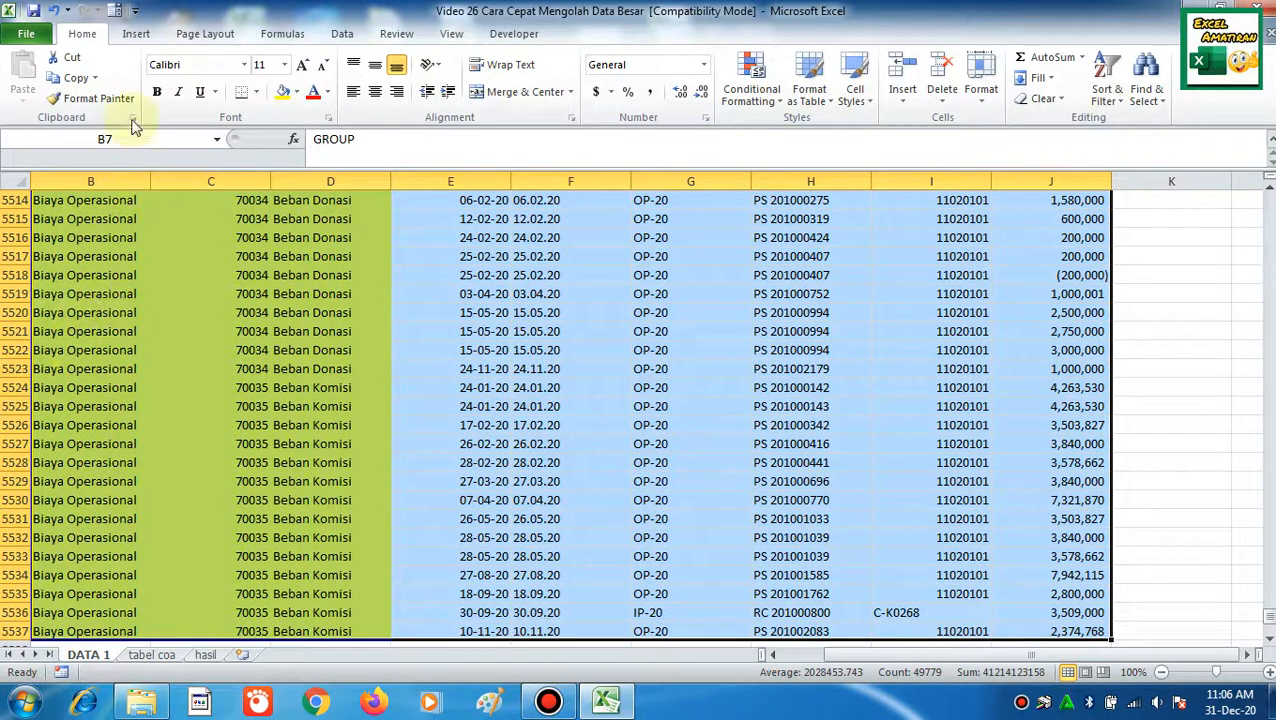
pyautogui.click(136, 33)
pyautogui.click(30, 92)
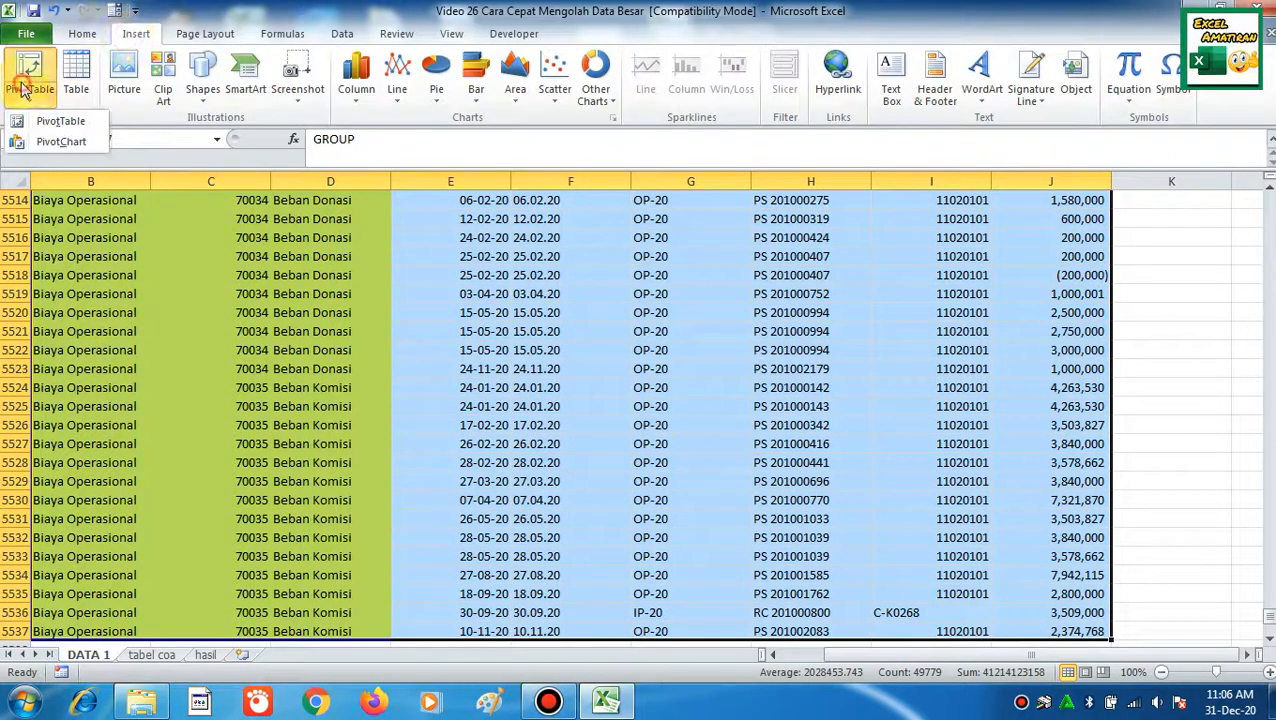
pyautogui.click(75, 122)
pyautogui.click(943, 338)
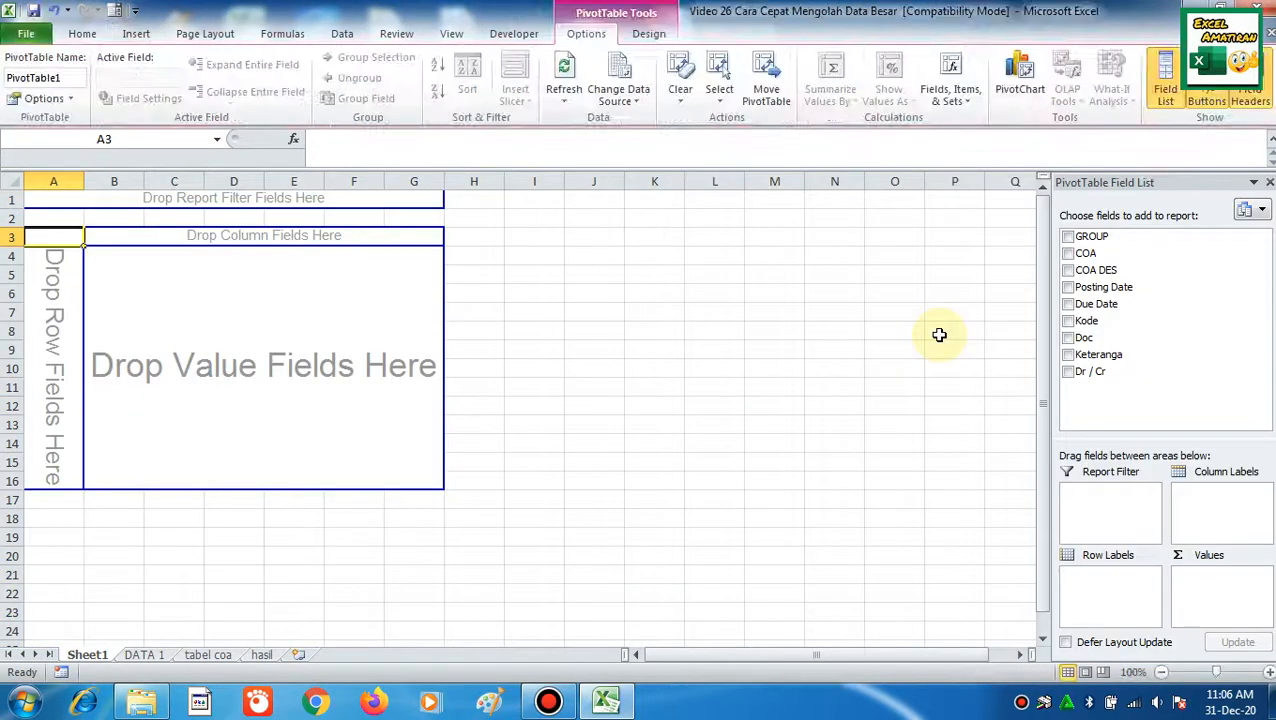
# - Examine the finished pivot layout on hasil and the tabel coa and DATA 1 sheets, and return to the empty PivotTable on Sheet1
pyautogui.click(230, 657)
pyautogui.click(261, 655)
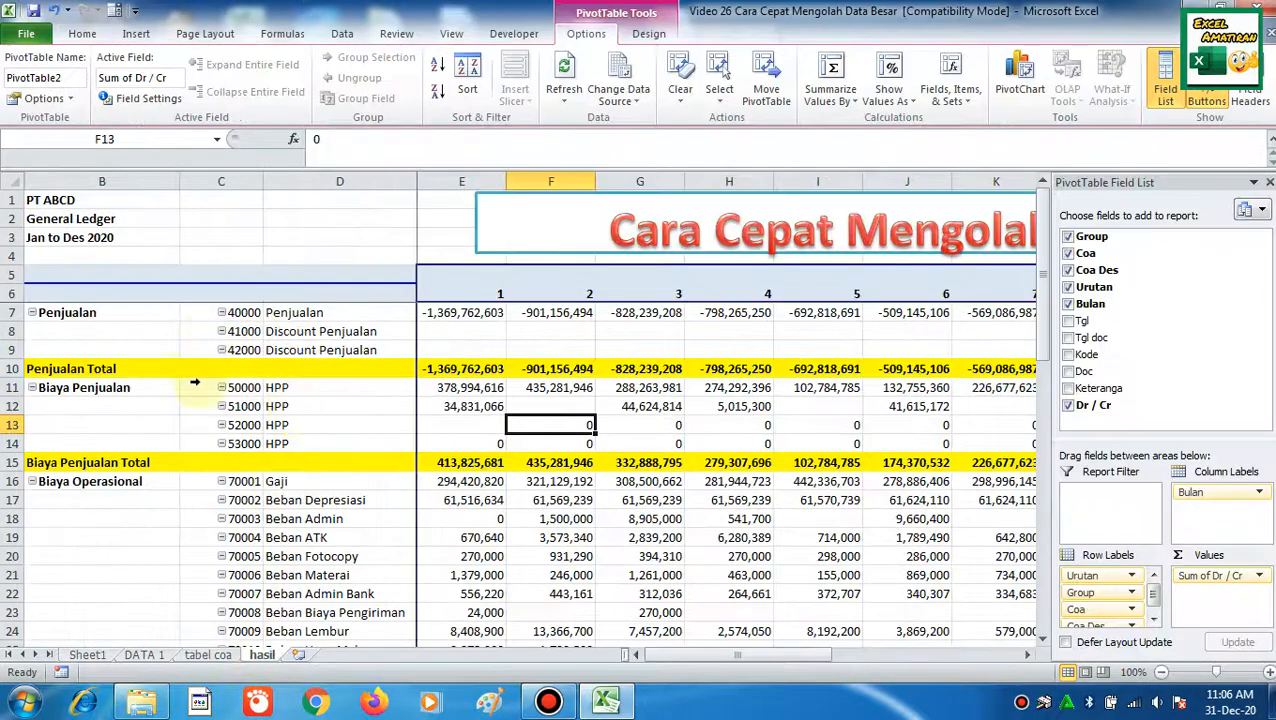
pyautogui.click(109, 312)
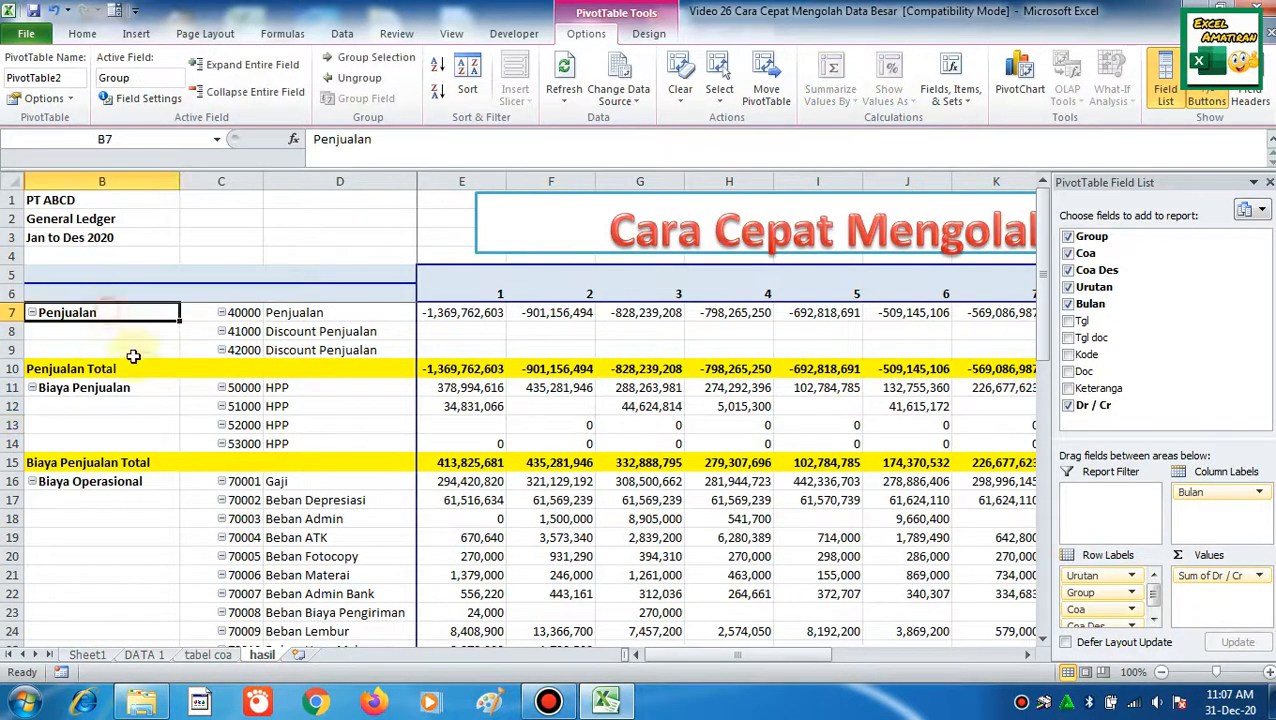
pyautogui.click(85, 293)
pyautogui.click(210, 655)
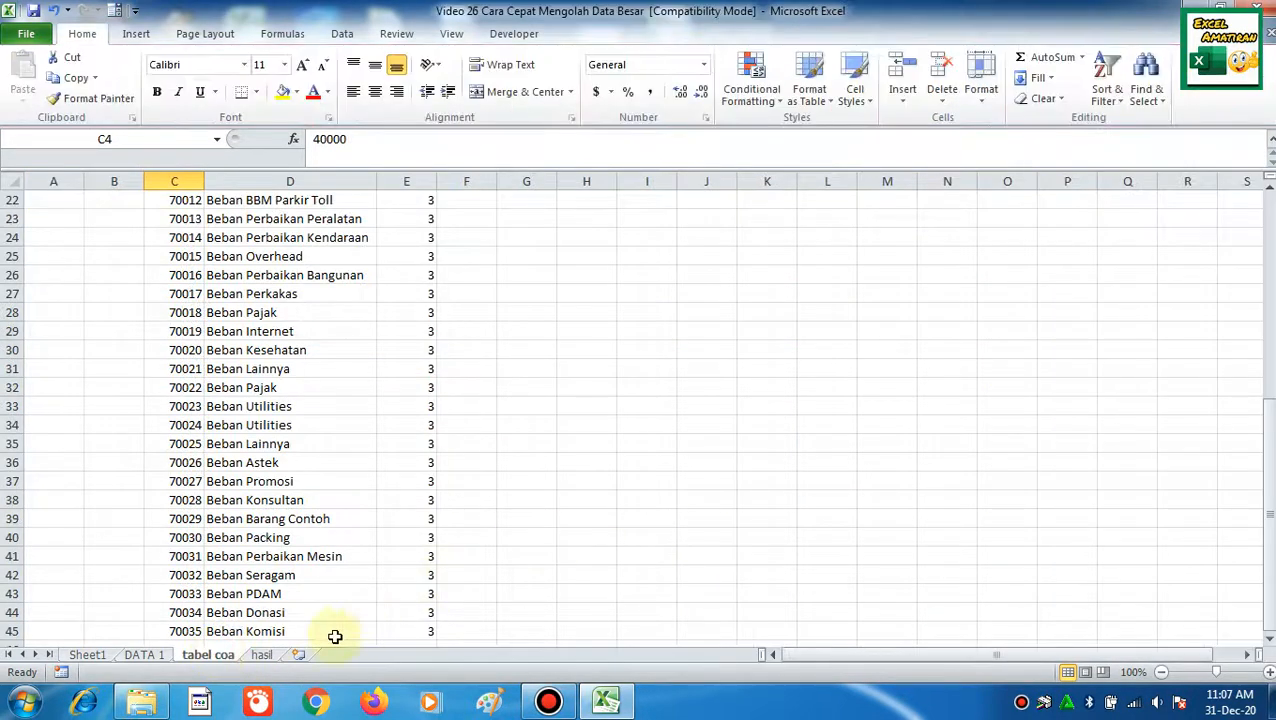
pyautogui.click(160, 656)
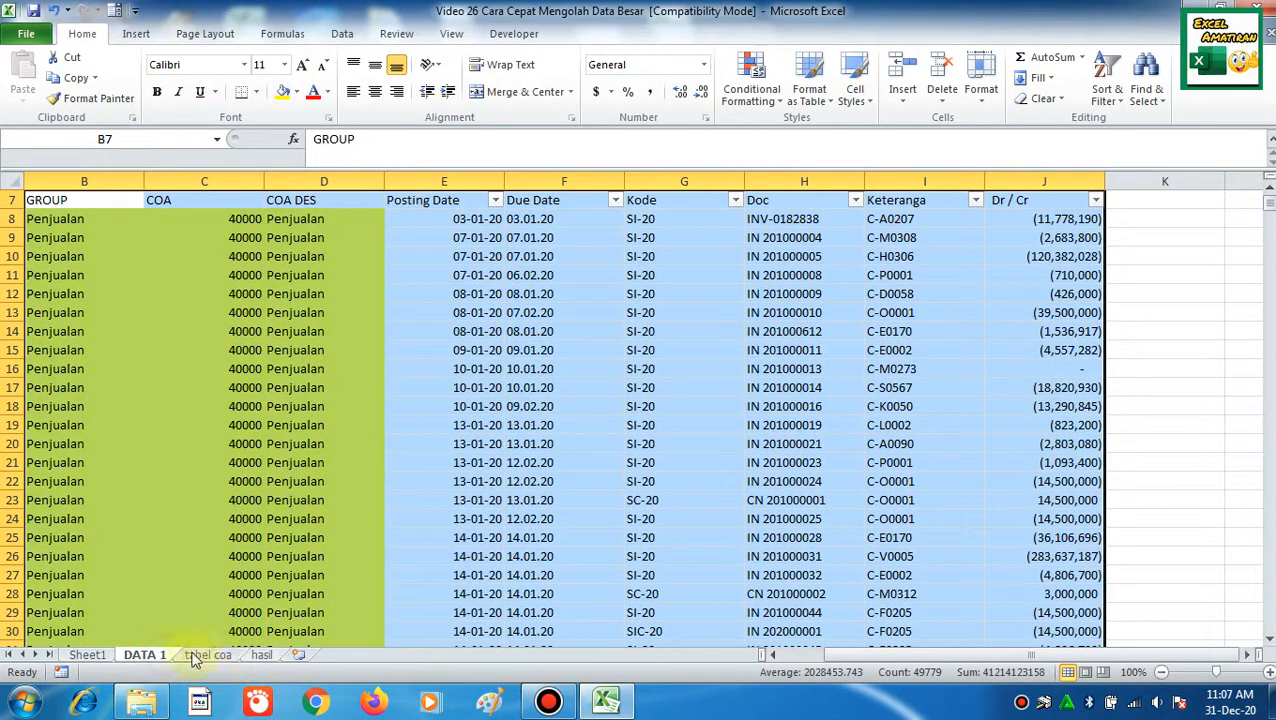
pyautogui.click(87, 655)
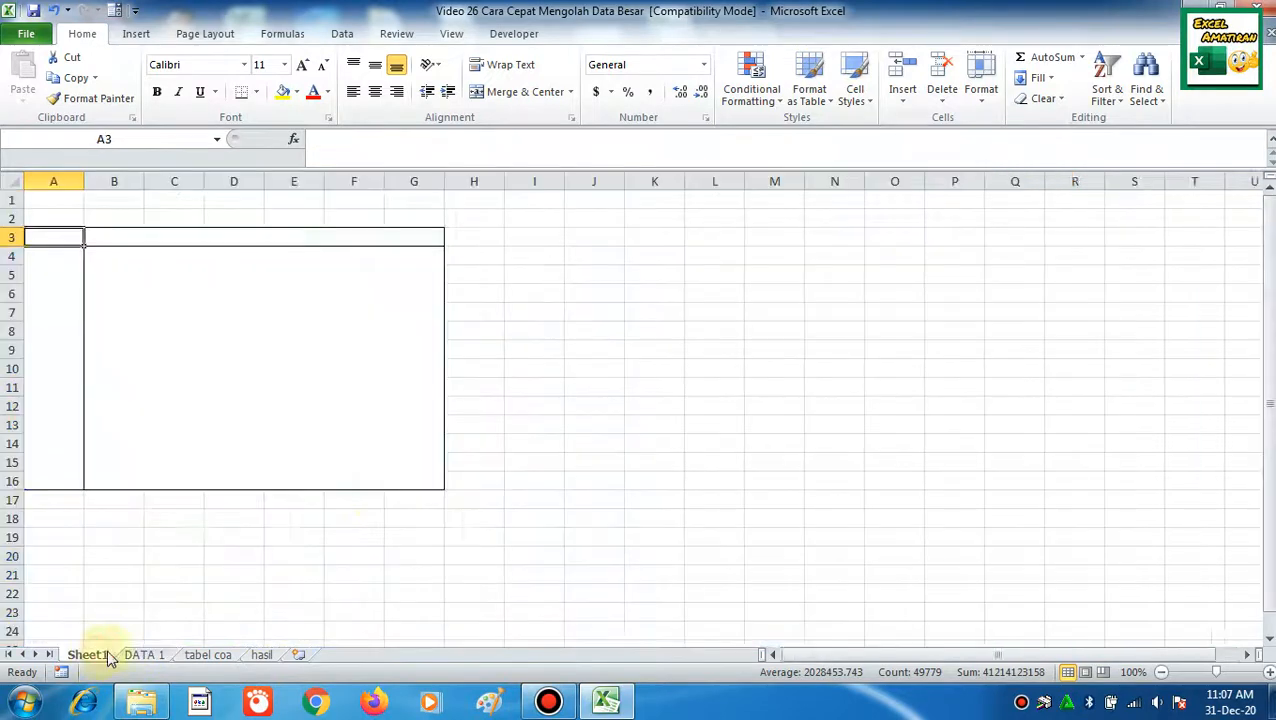
# - Add GROUP, COA and COA DES as row labels of the PivotTable on Sheet1 and widen column B to show the codes
pyautogui.moveTo(1092, 236); pyautogui.dragTo(1095, 598)
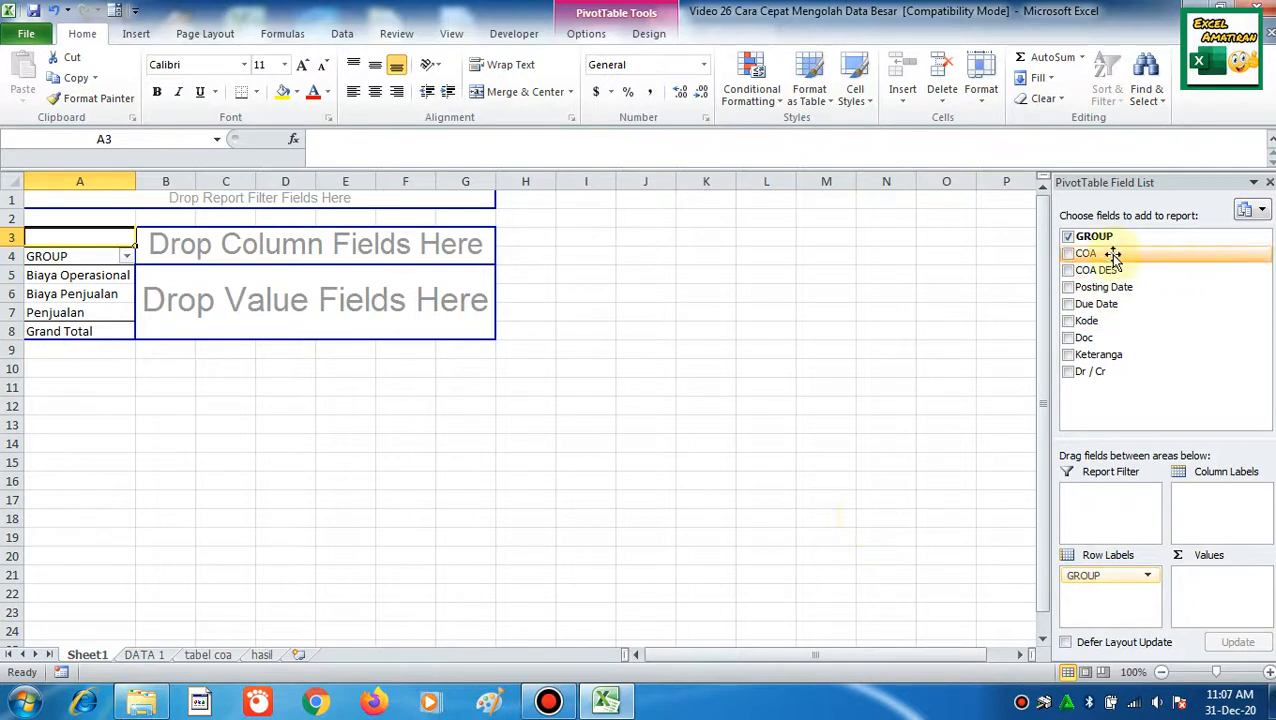
pyautogui.moveTo(1119, 253); pyautogui.dragTo(1122, 615)
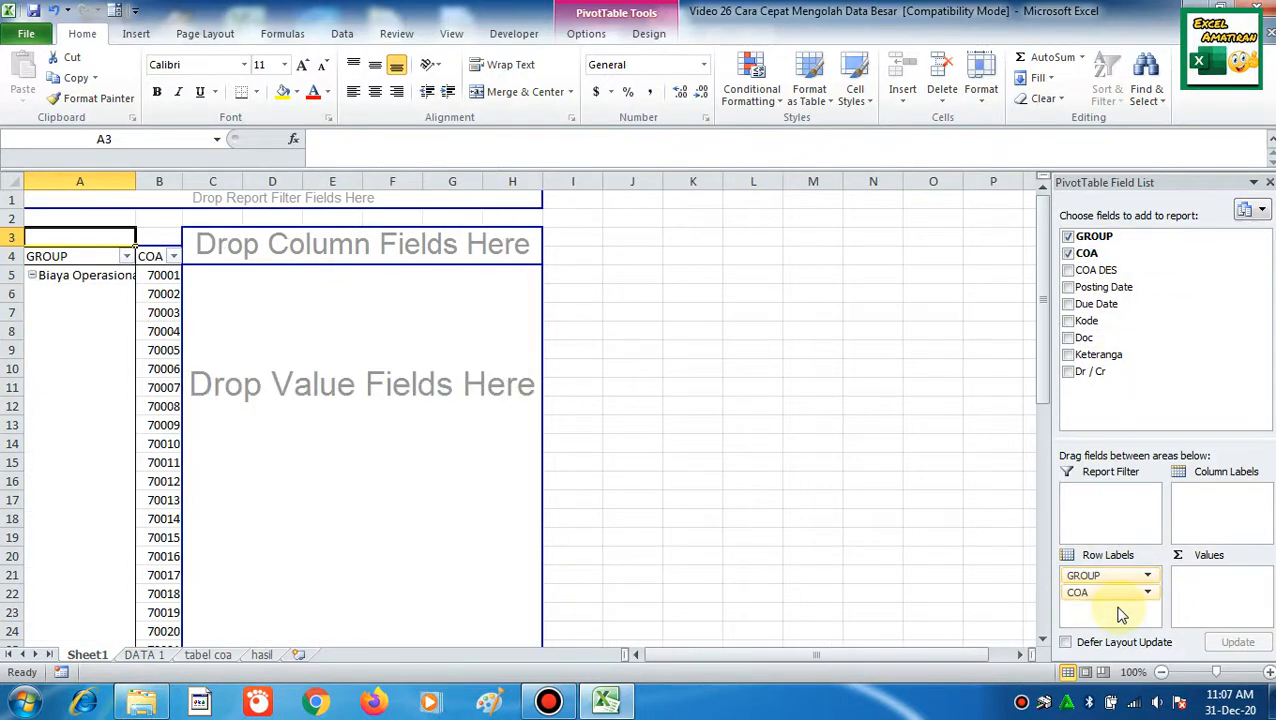
pyautogui.moveTo(1131, 270); pyautogui.dragTo(1131, 610)
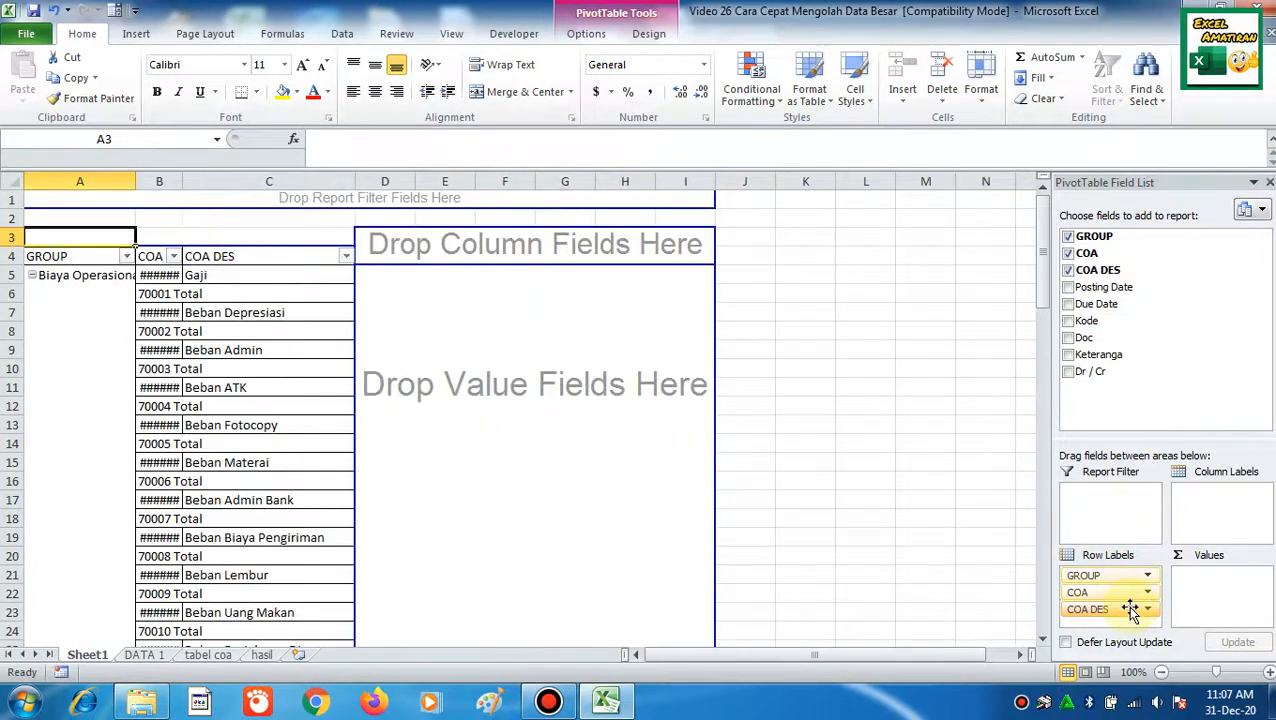
pyautogui.moveTo(182, 181); pyautogui.dragTo(258, 183)
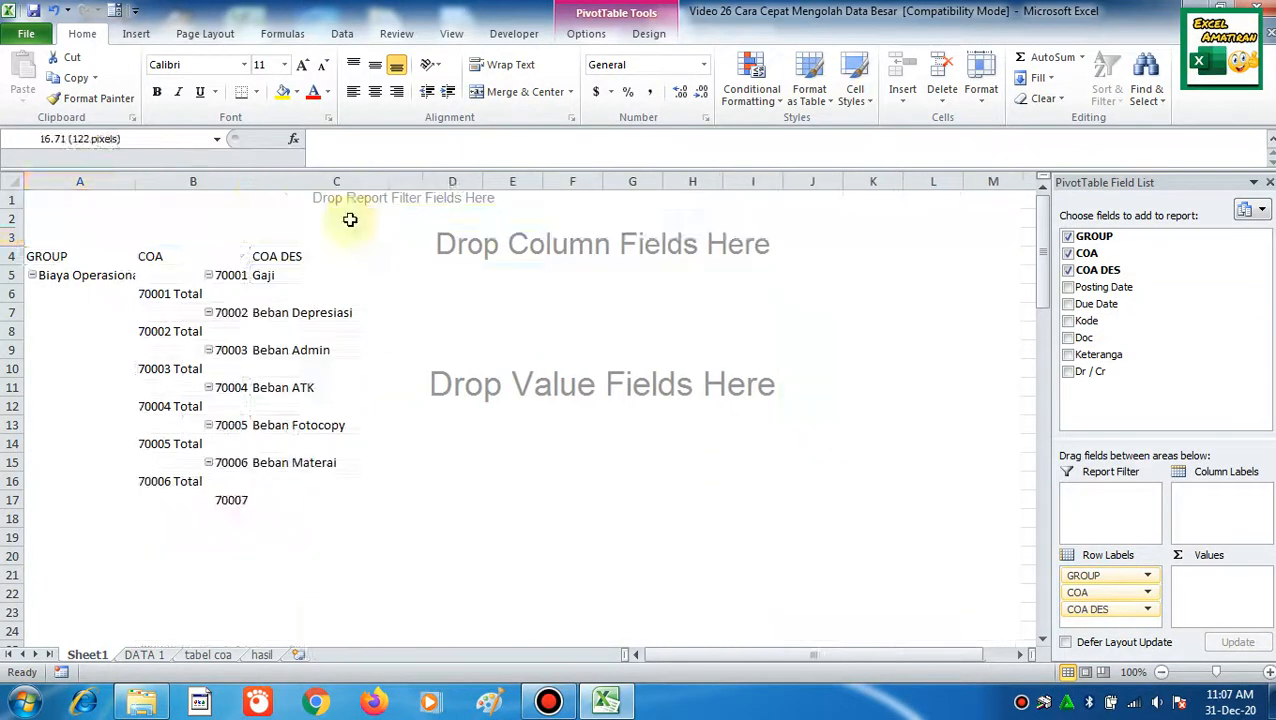
pyautogui.click(418, 334)
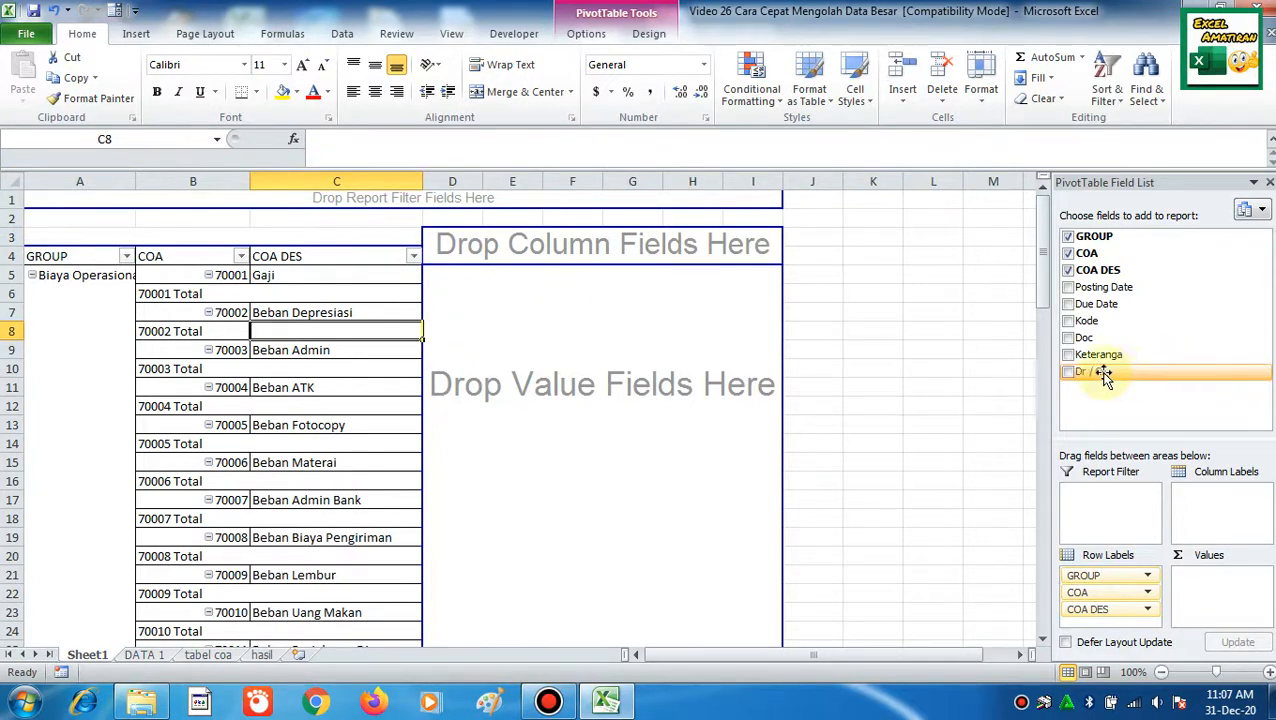
# - Add Dr / Cr to the PivotTable as a summed value and widen column A to show the full group names
pyautogui.moveTo(1115, 373); pyautogui.dragTo(1222, 594)
pyautogui.click(295, 352)
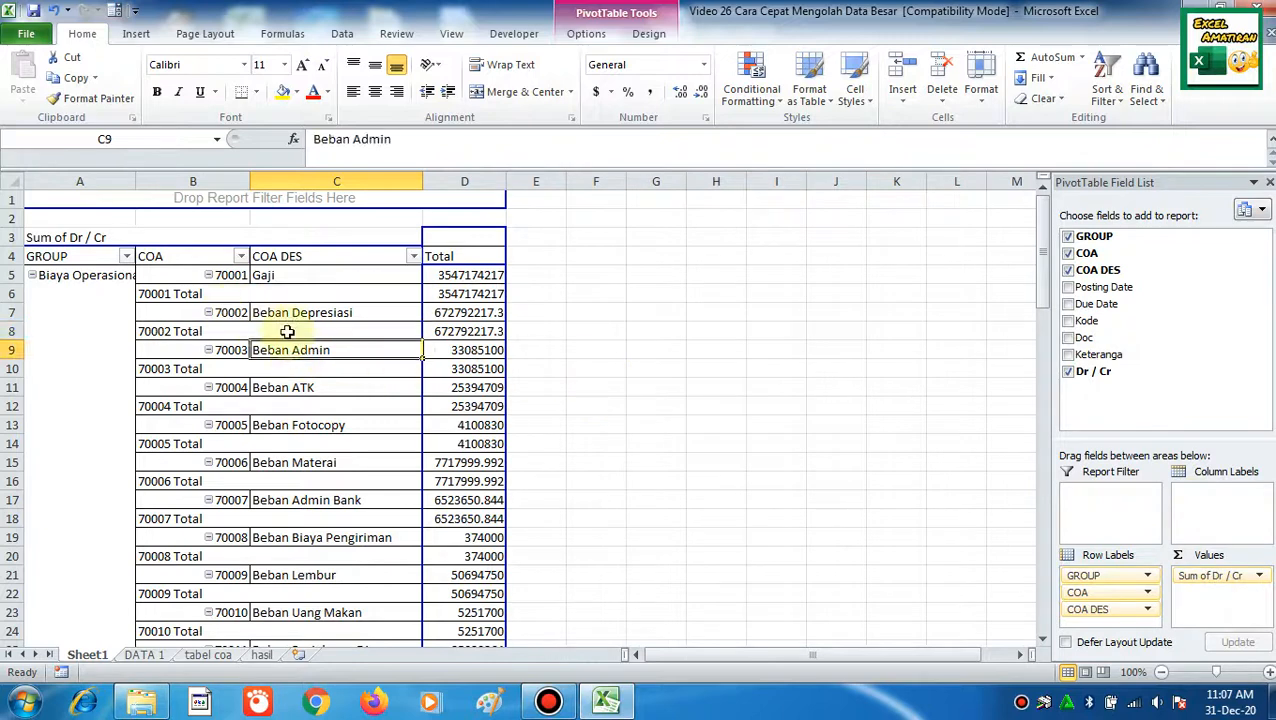
pyautogui.click(188, 295)
pyautogui.moveTo(136, 181); pyautogui.dragTo(180, 182)
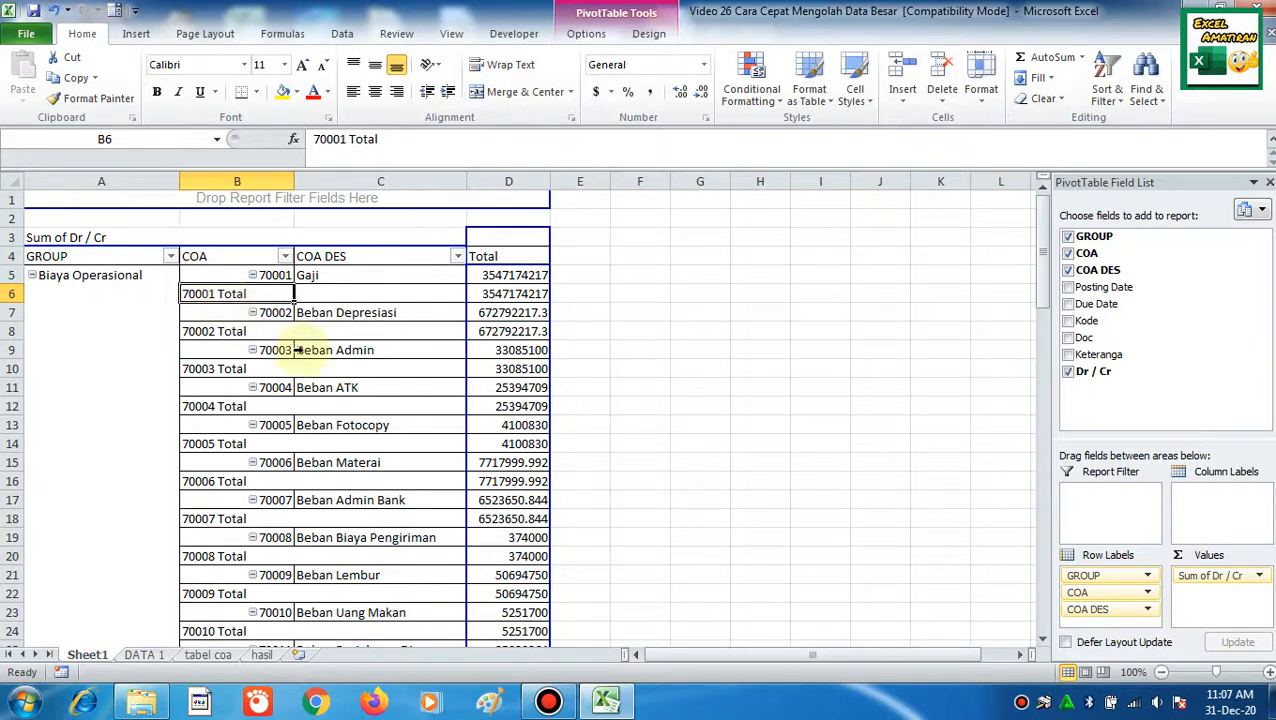
pyautogui.click(270, 366)
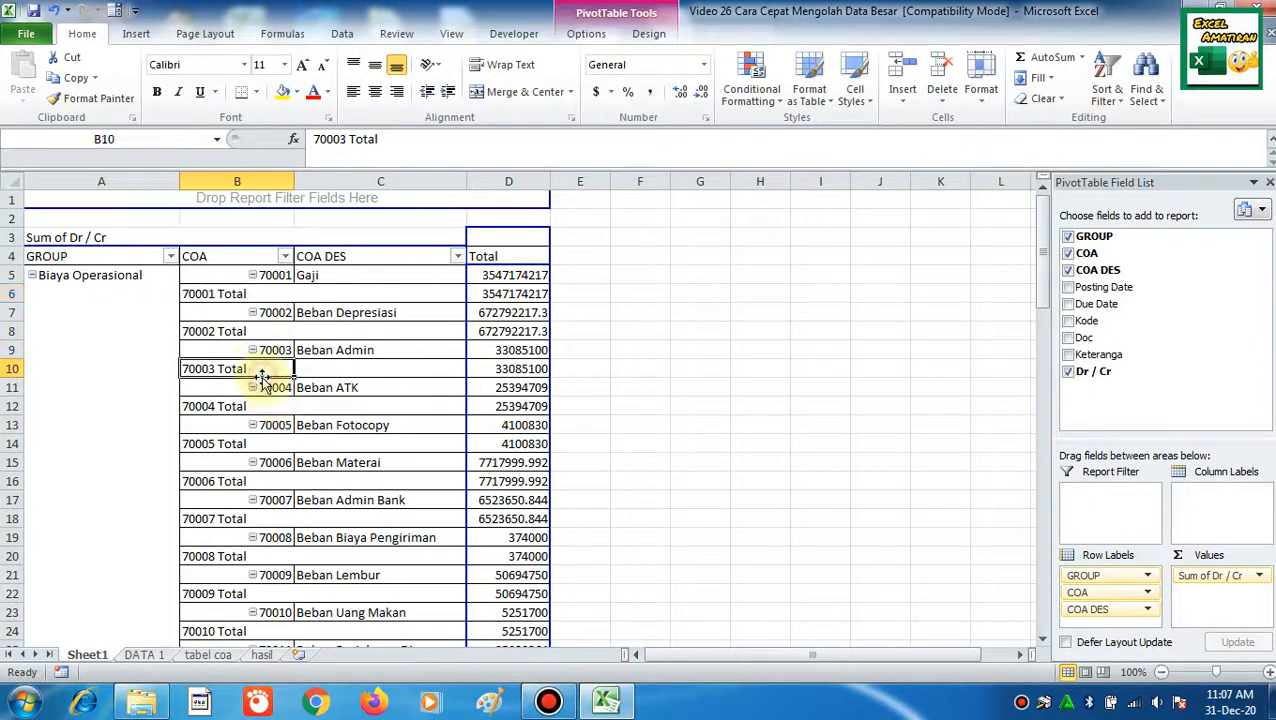
# - Turn off the subtotals for the COA field in the PivotTable
pyautogui.rightClick(236, 295)
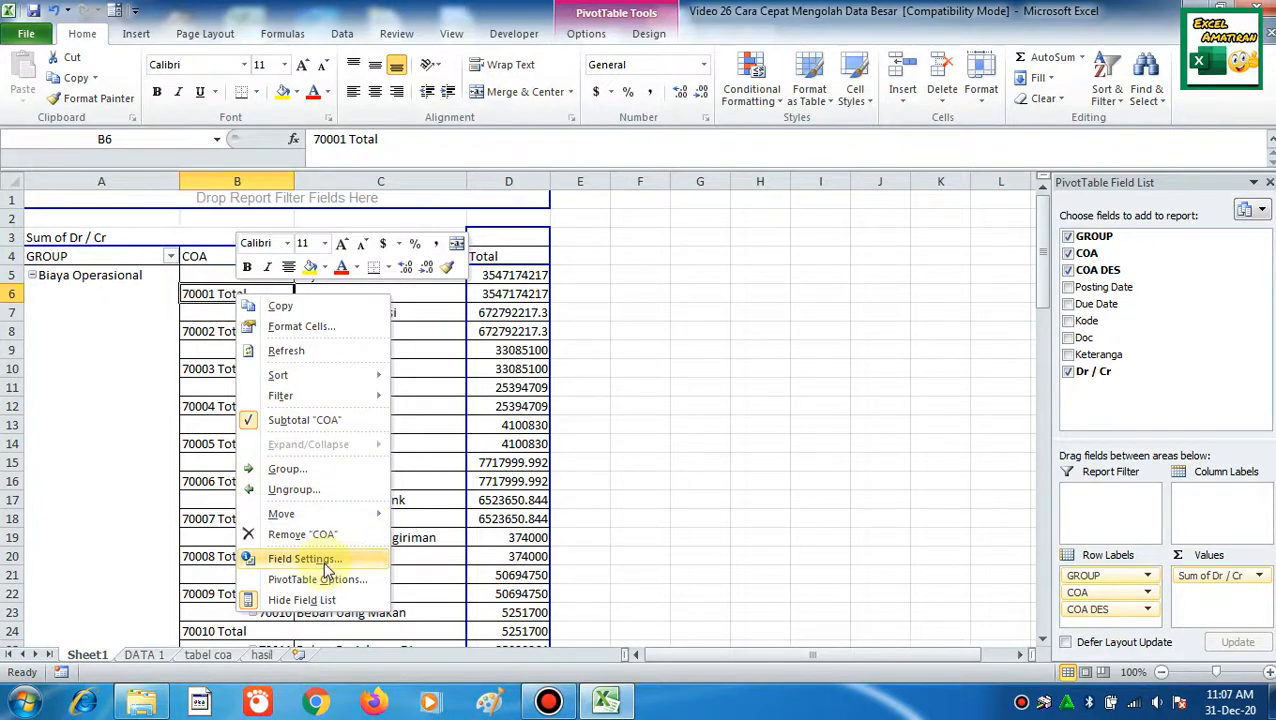
pyautogui.click(308, 420)
pyautogui.click(300, 389)
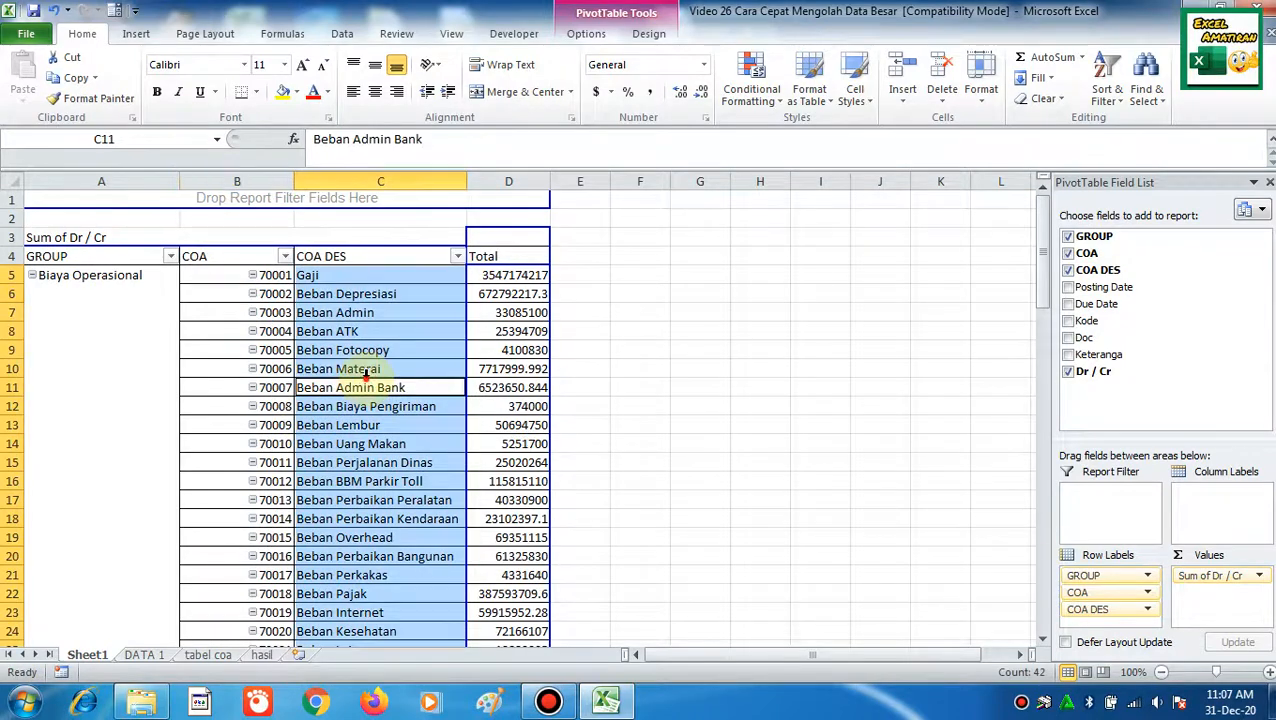
pyautogui.click(219, 372)
pyautogui.click(630, 390)
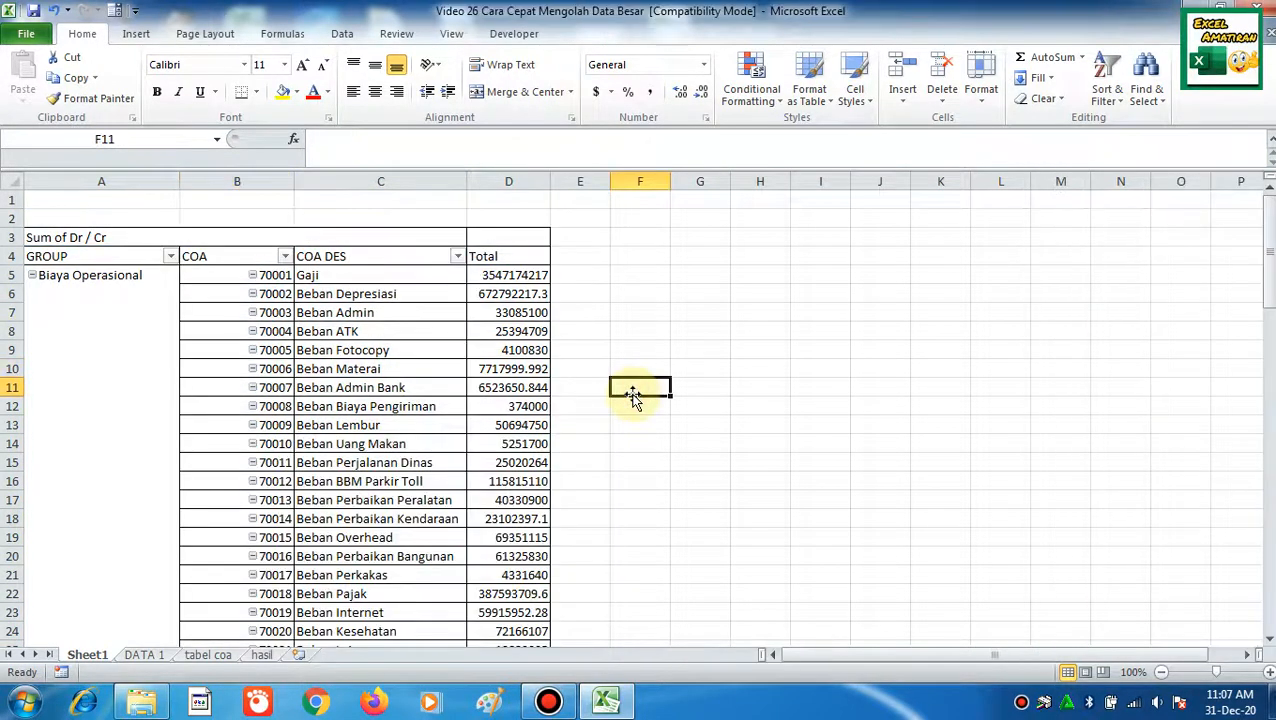
pyautogui.click(327, 370)
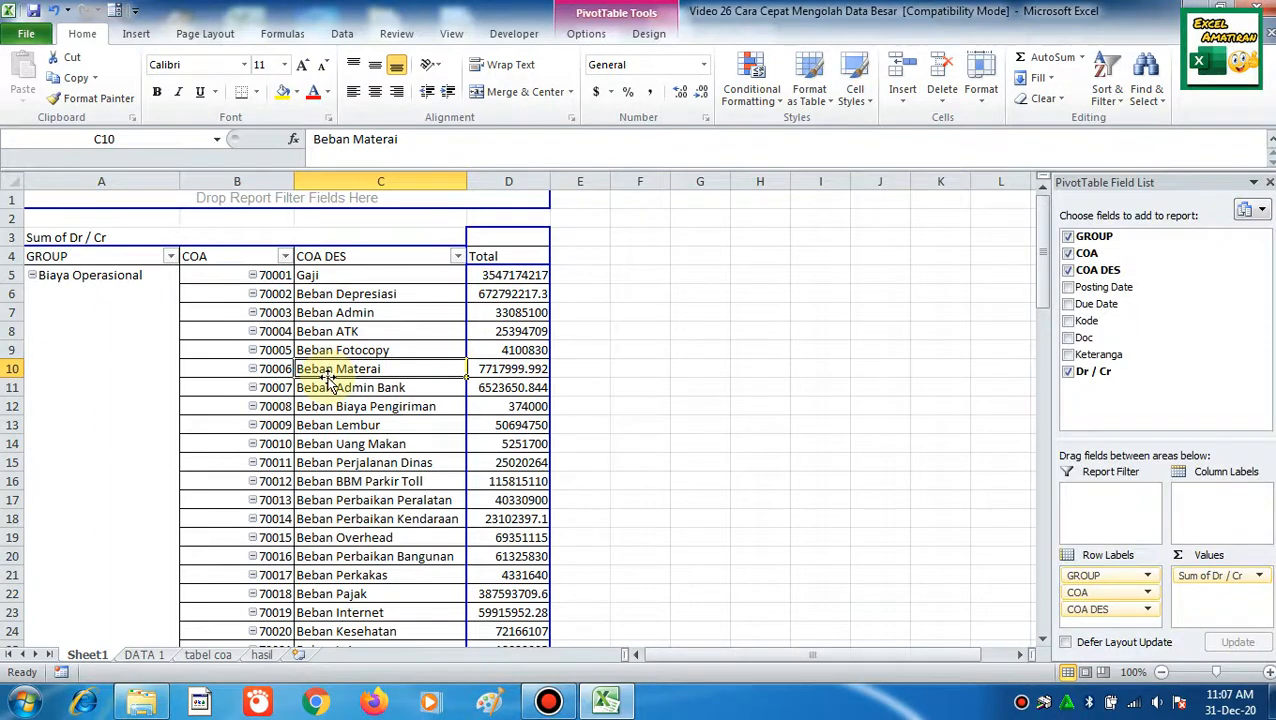
# - Format the Sum of Dr / Cr value field as Currency with 0 decimal places and no symbol
pyautogui.click(513, 294)
pyautogui.click(522, 275)
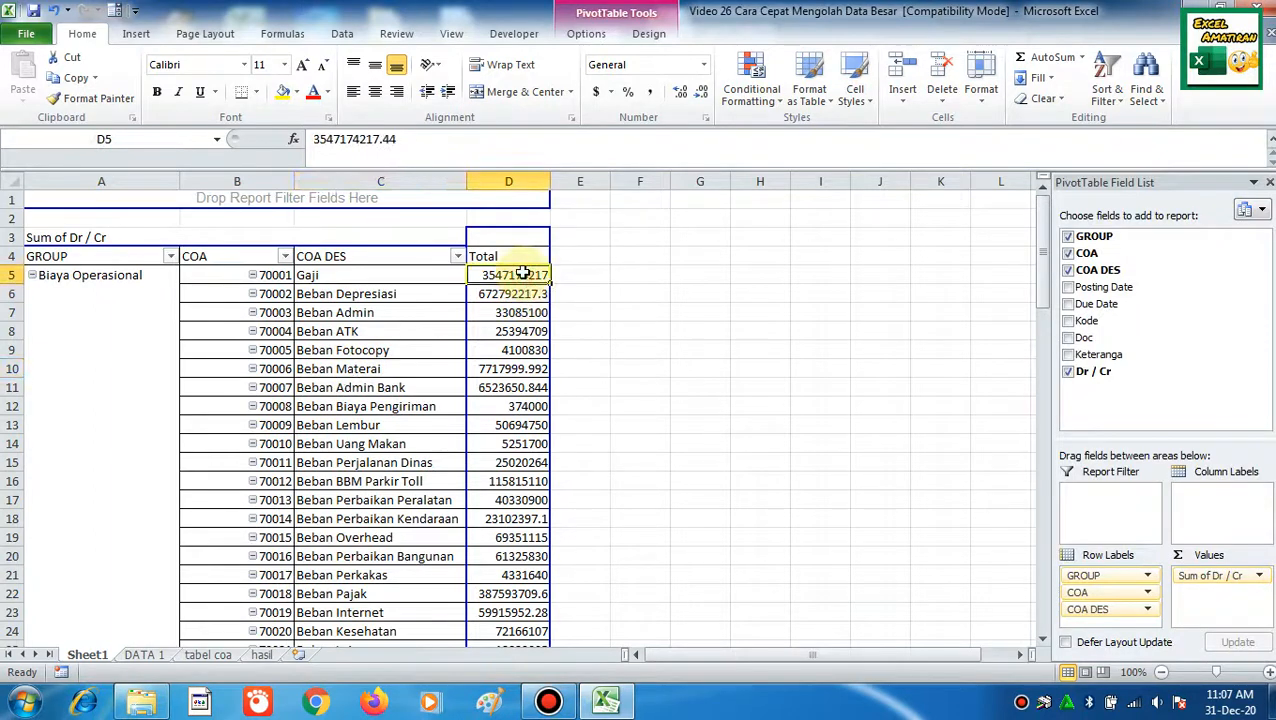
pyautogui.hotkey('ctrl', 'shift', 'Down')
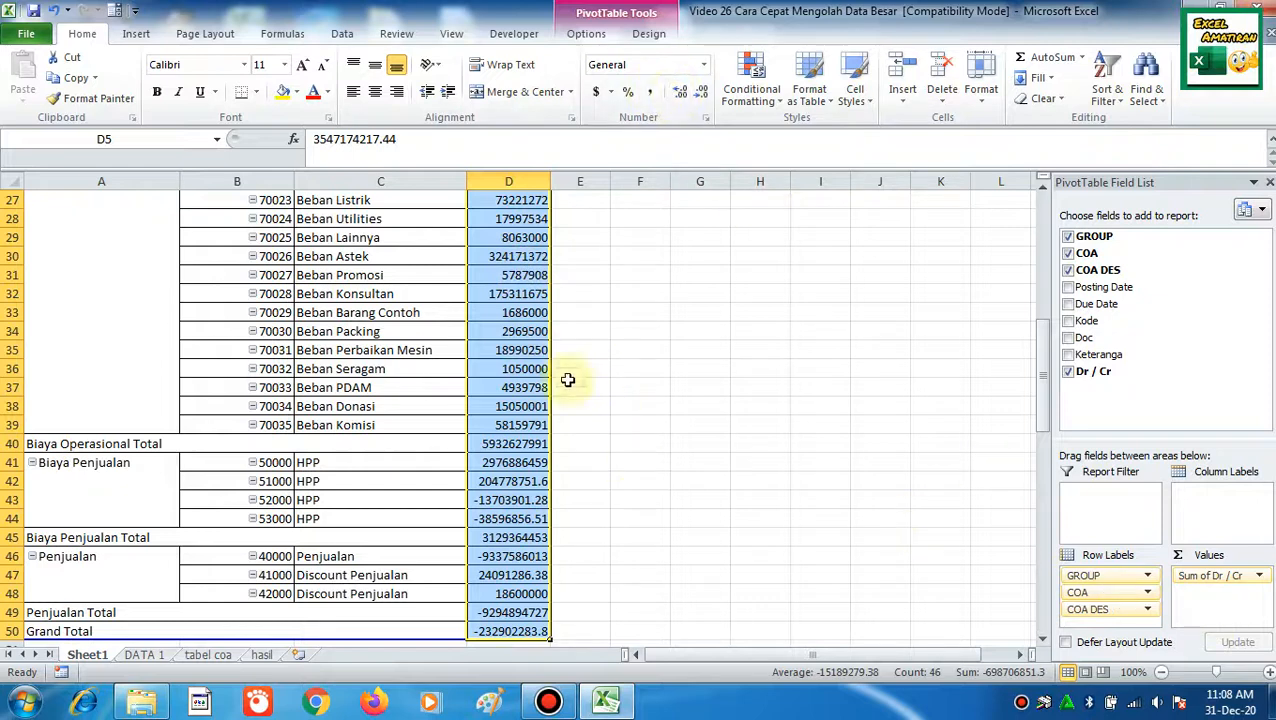
pyautogui.click(1211, 574)
pyautogui.click(1195, 555)
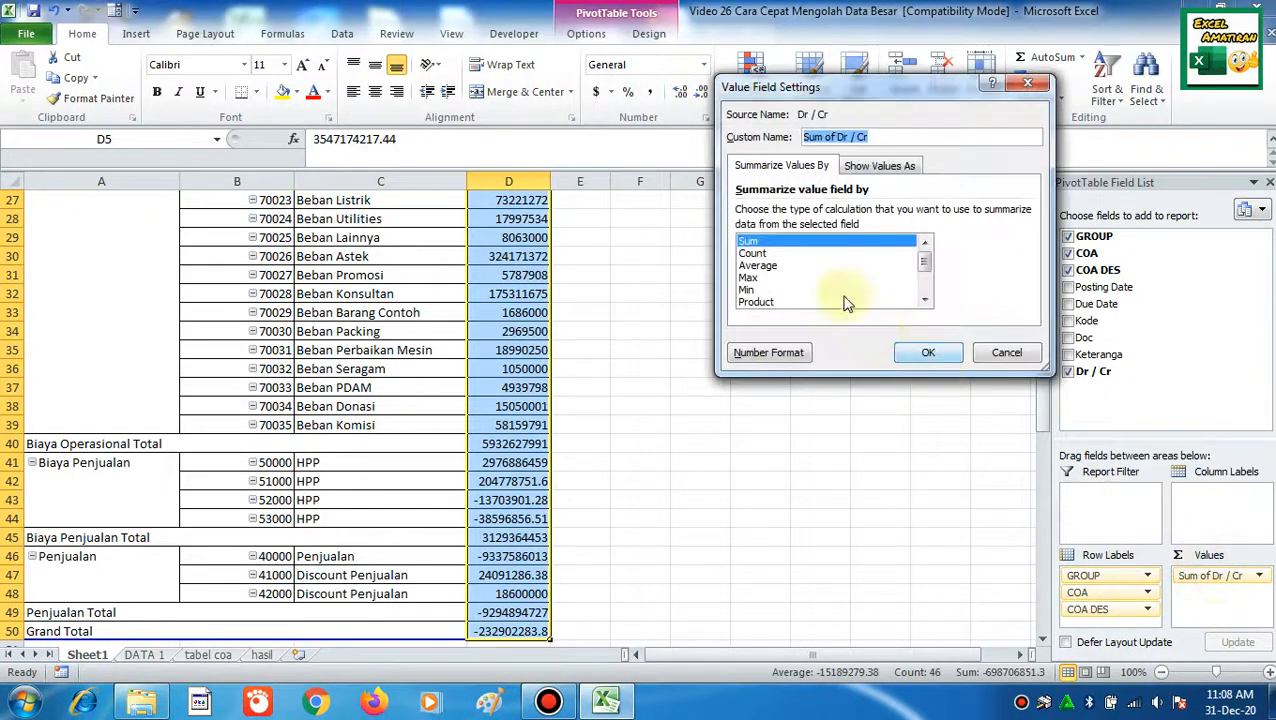
pyautogui.click(795, 355)
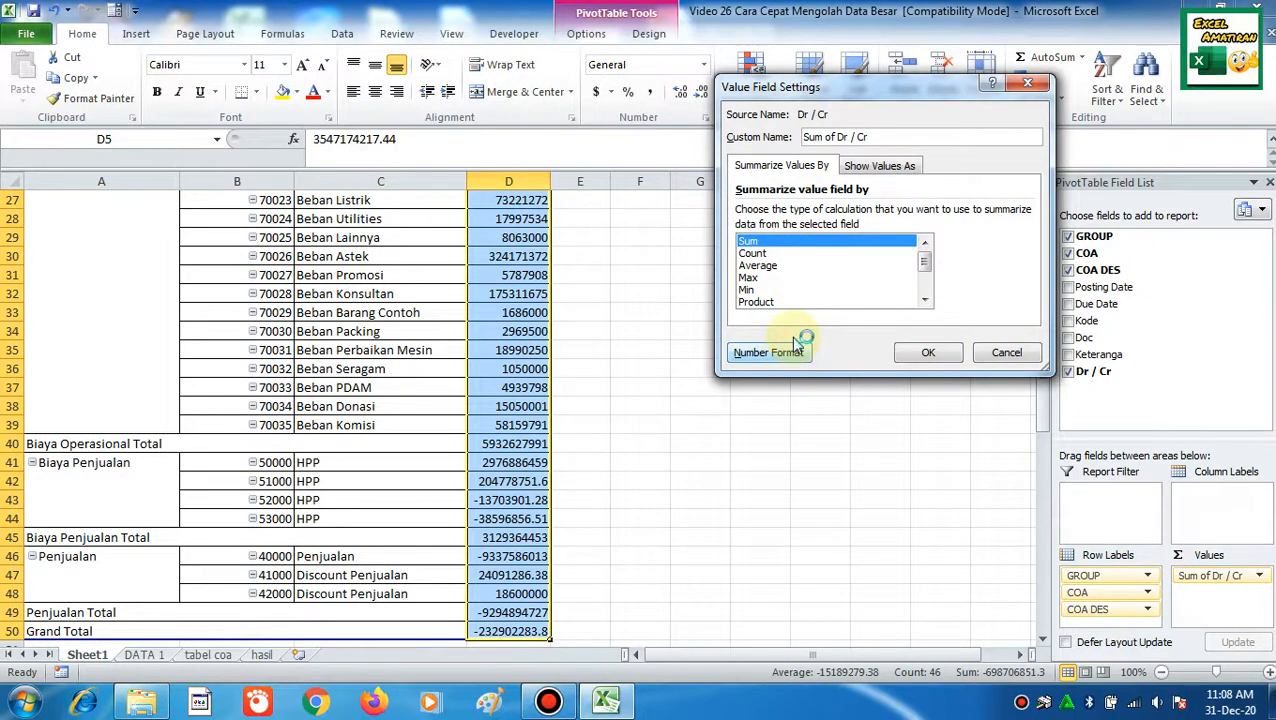
pyautogui.click(688, 116)
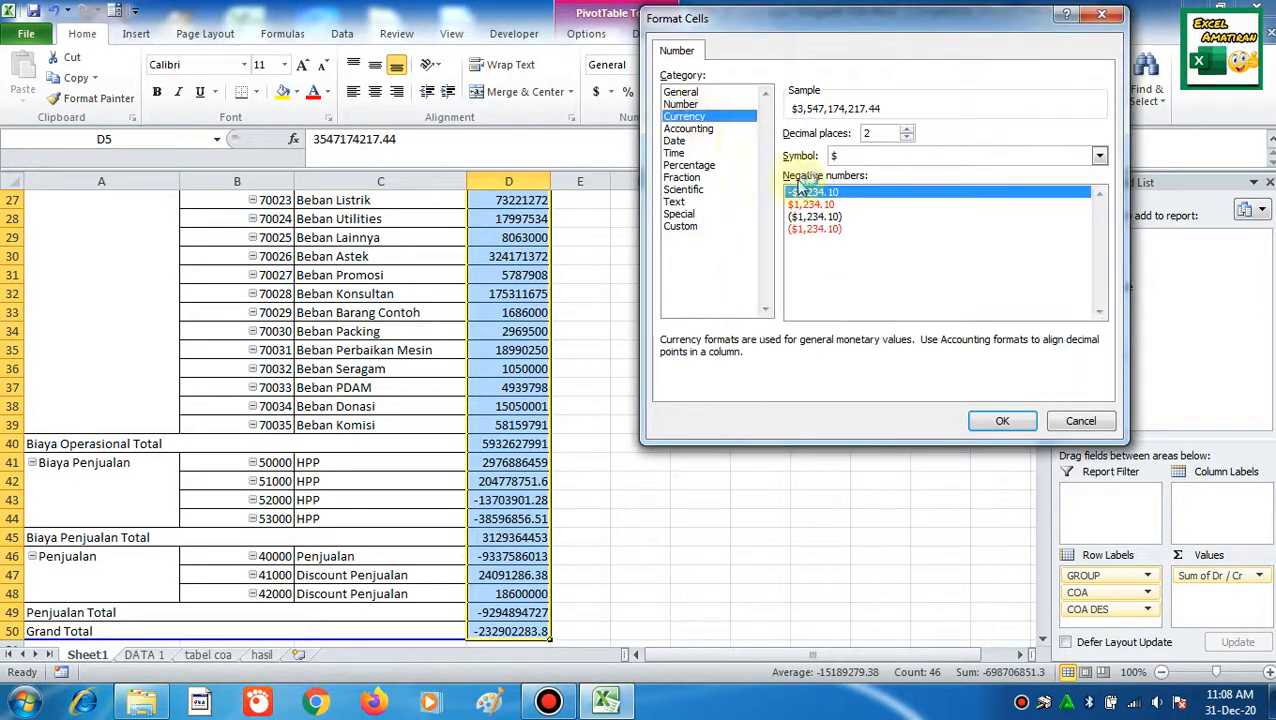
pyautogui.click(893, 158)
pyautogui.click(880, 170)
pyautogui.click(907, 137)
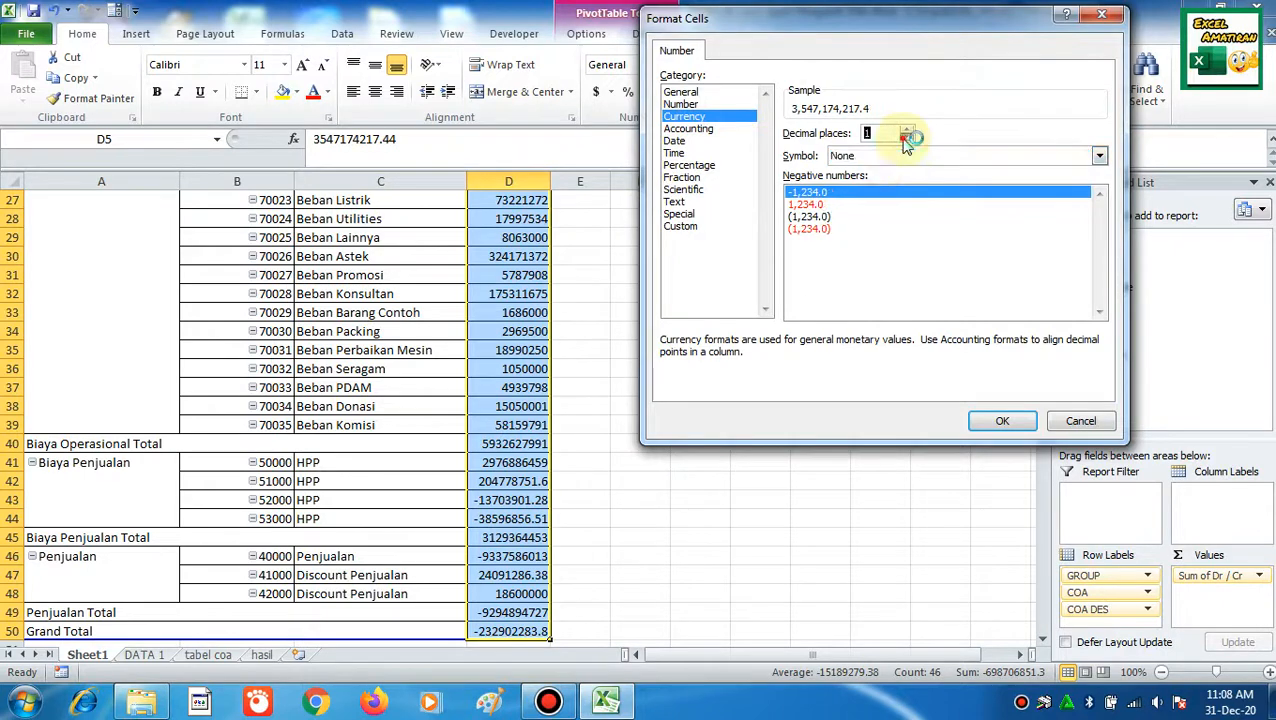
pyautogui.click(907, 137)
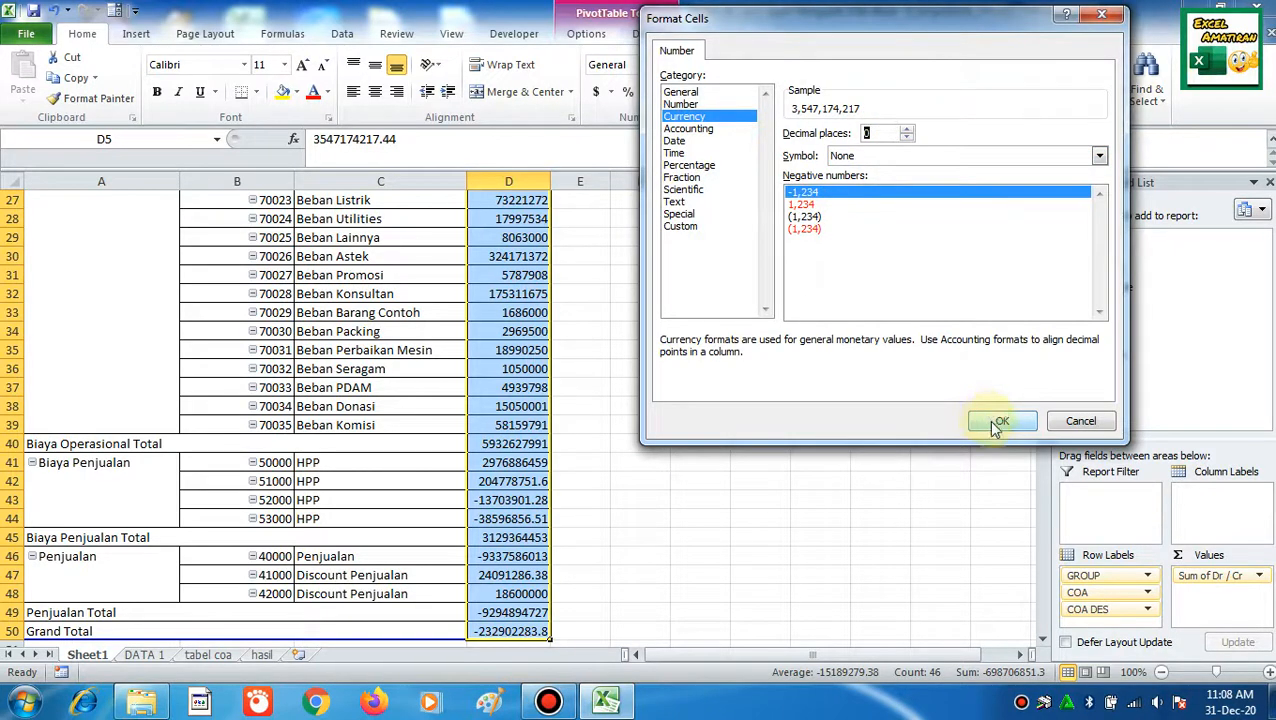
pyautogui.click(1001, 421)
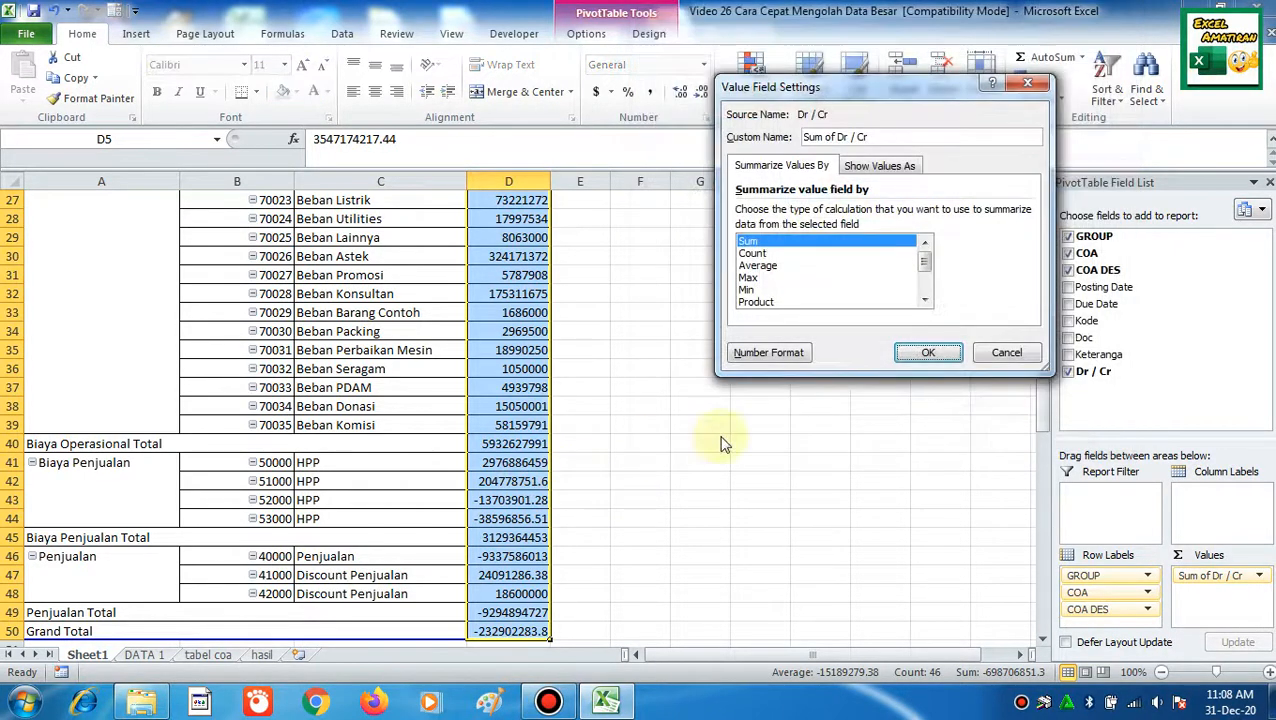
pyautogui.click(931, 350)
pyautogui.click(521, 392)
pyautogui.click(545, 630)
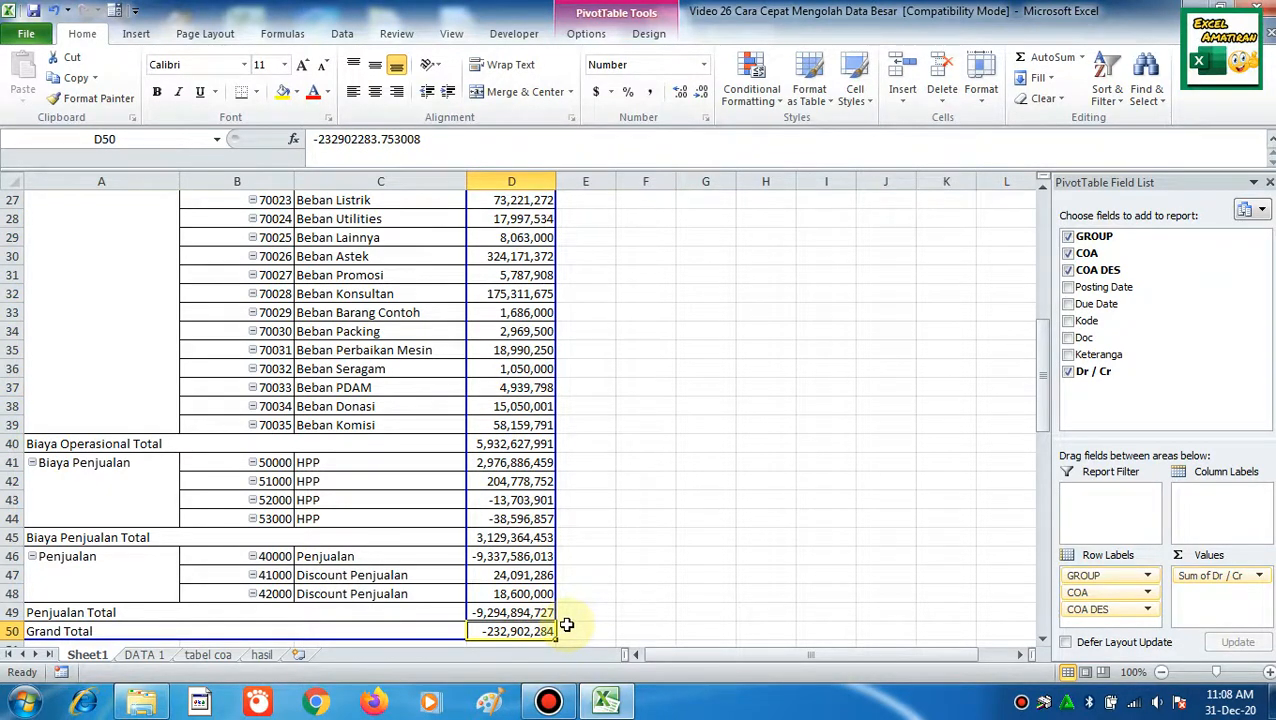
# - Compare the posting dates on DATA 1 with the Bulan month columns of the finished pivot on hasil
pyautogui.scroll(9, 578, 476)
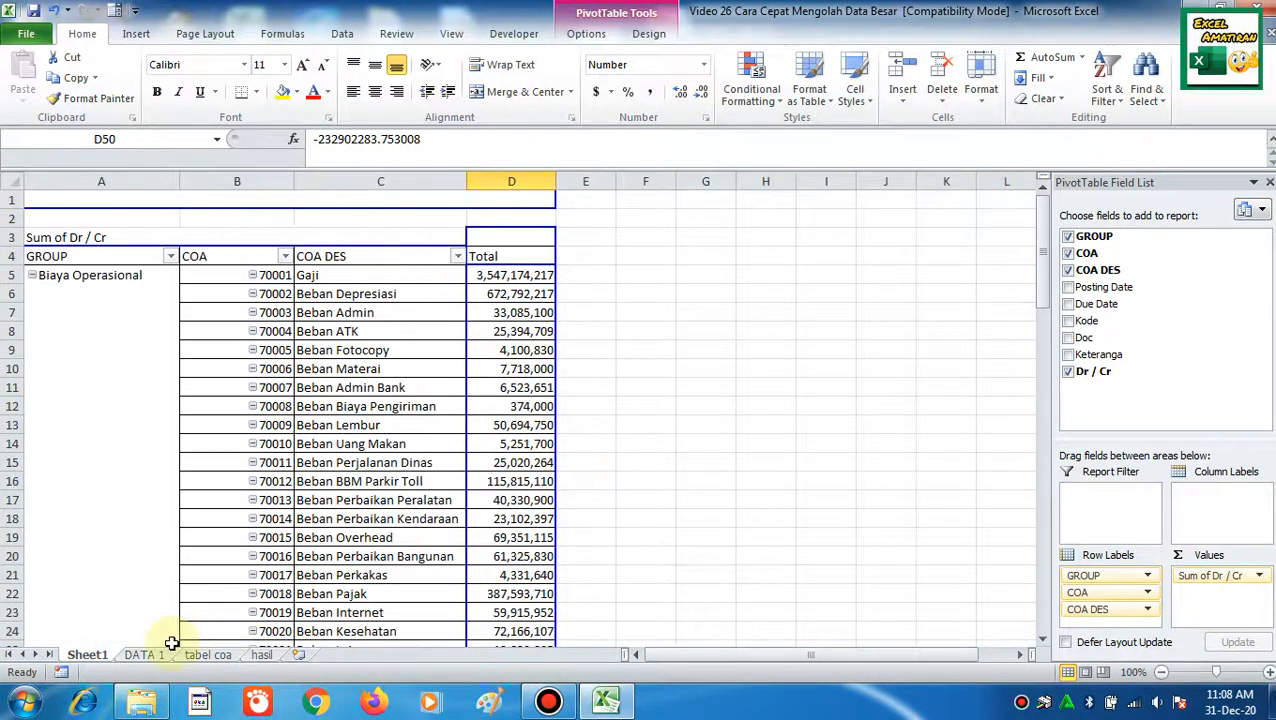
pyautogui.click(146, 654)
pyautogui.click(251, 441)
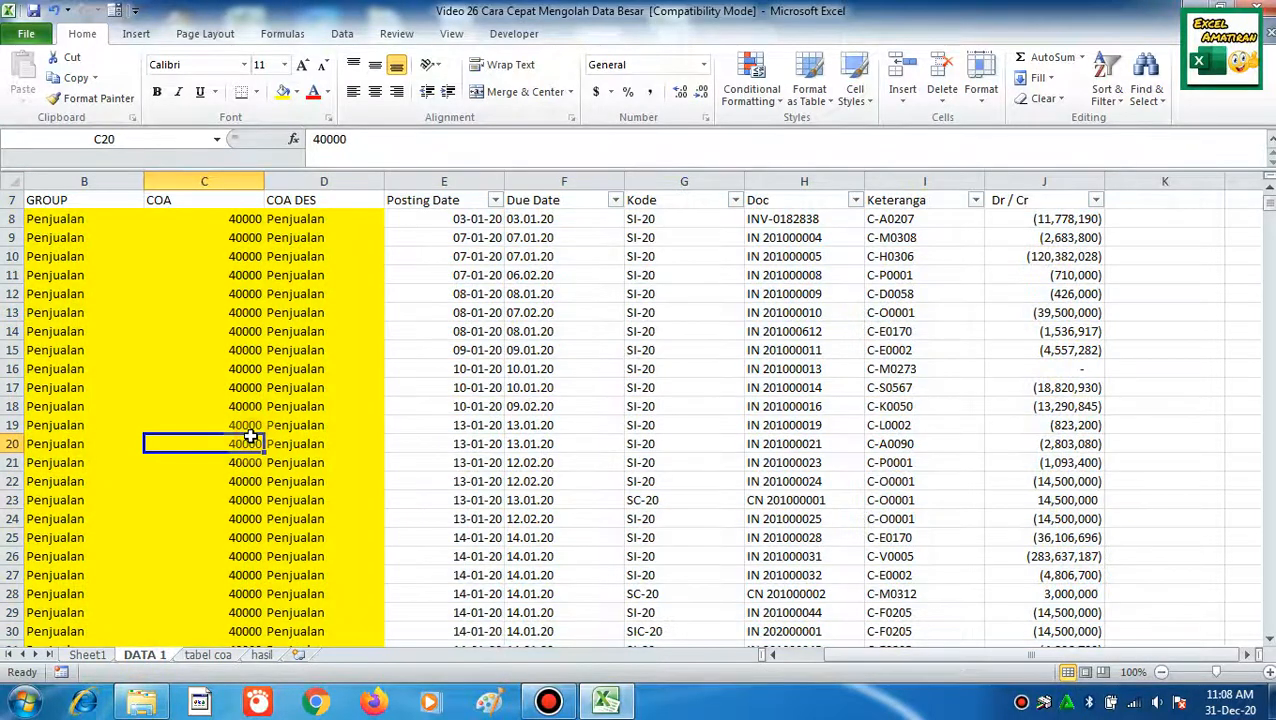
pyautogui.press('Left')
pyautogui.press('Left')
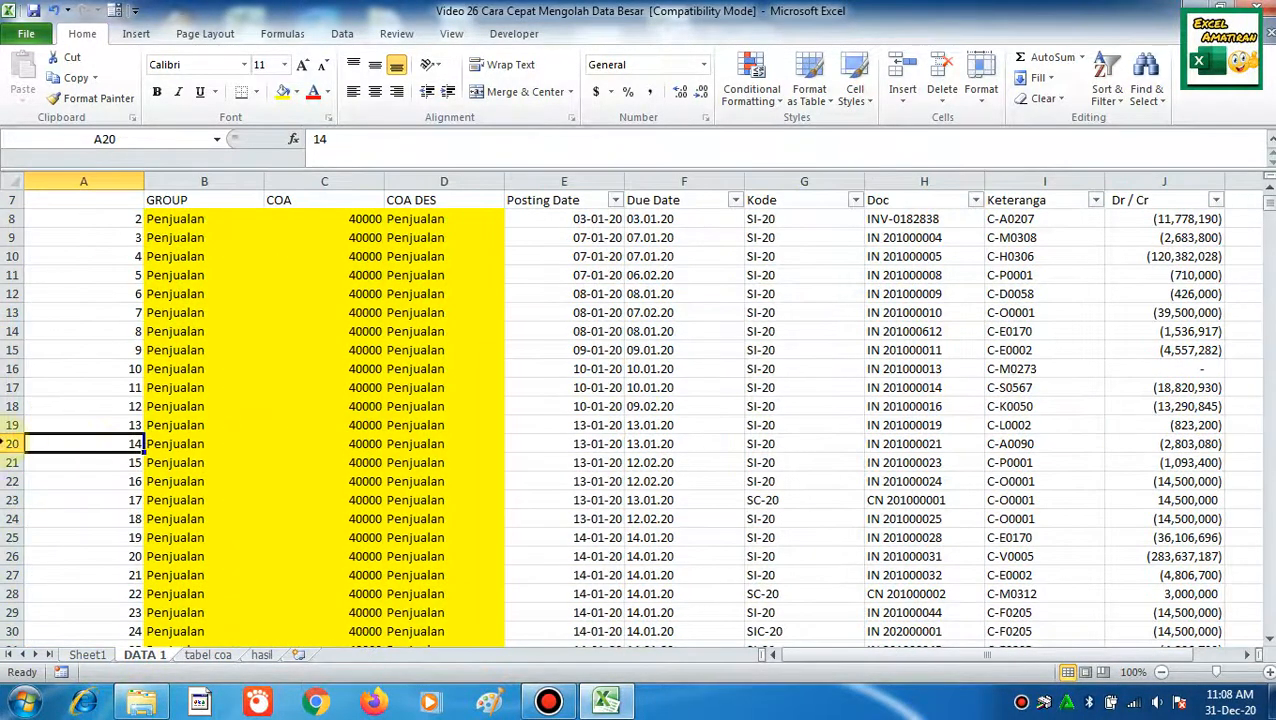
pyautogui.scroll(3, 380, 412)
pyautogui.click(552, 343)
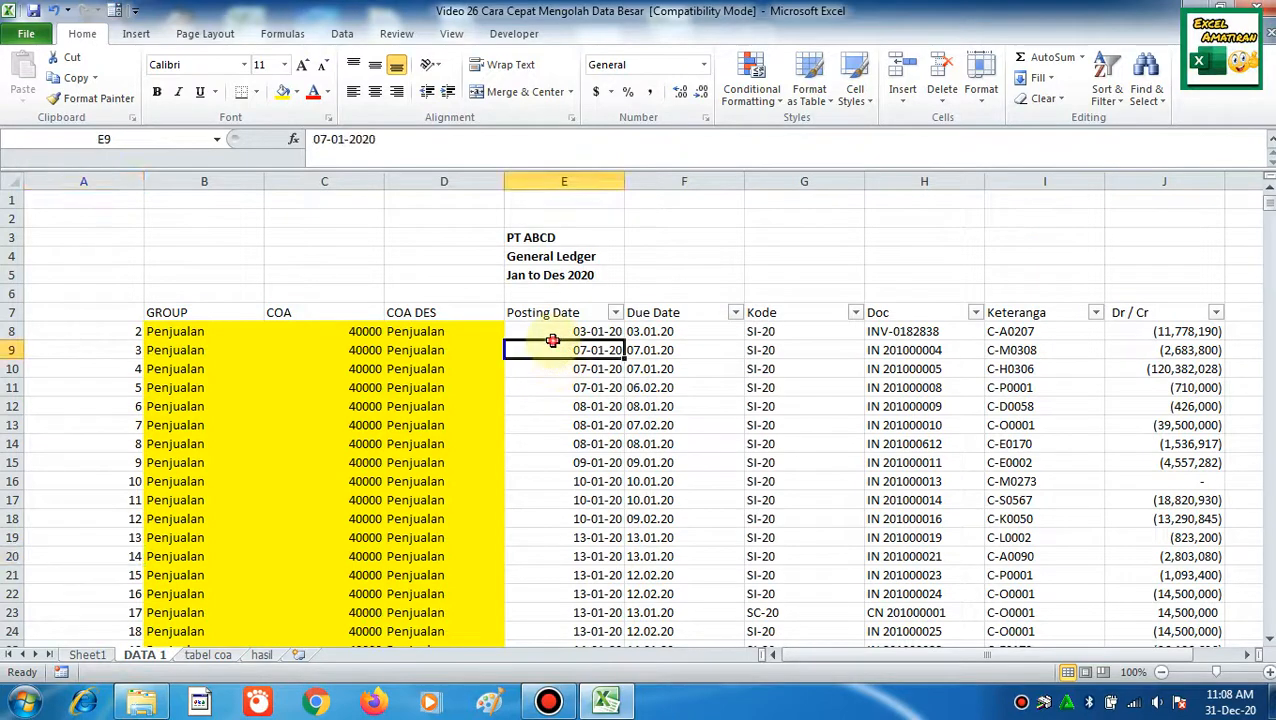
pyautogui.click(261, 655)
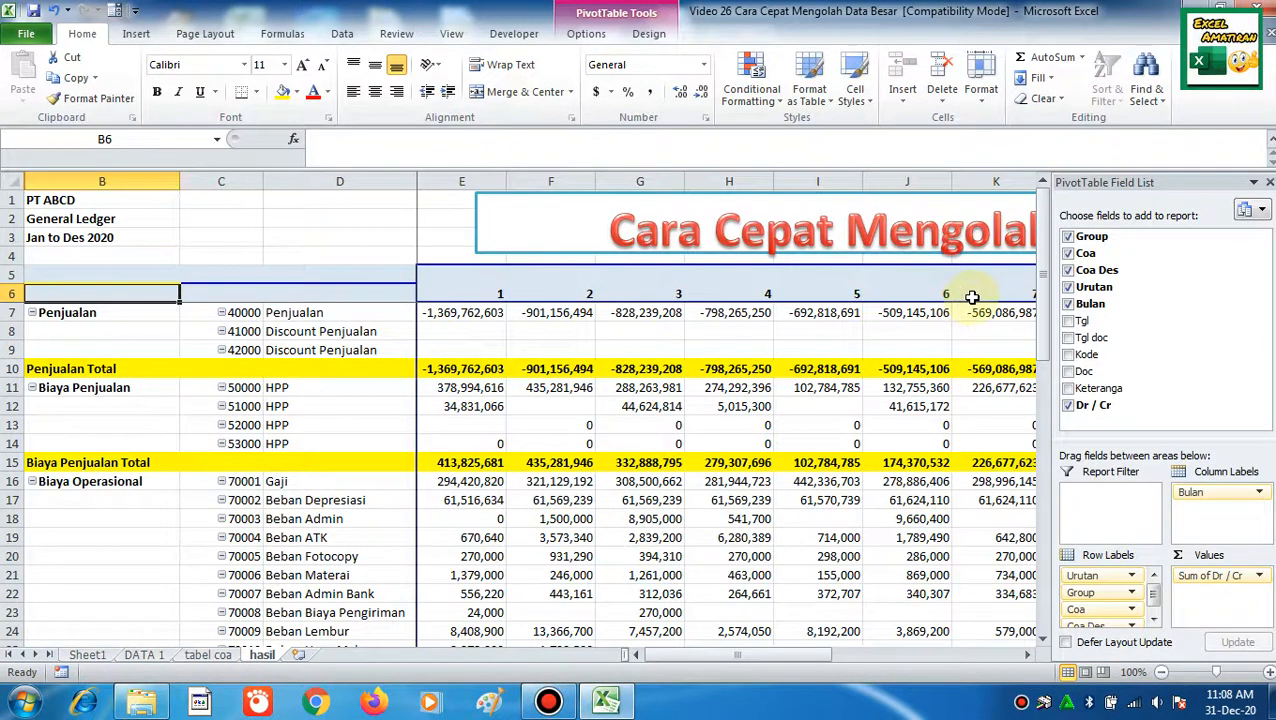
pyautogui.click(193, 660)
pyautogui.click(150, 658)
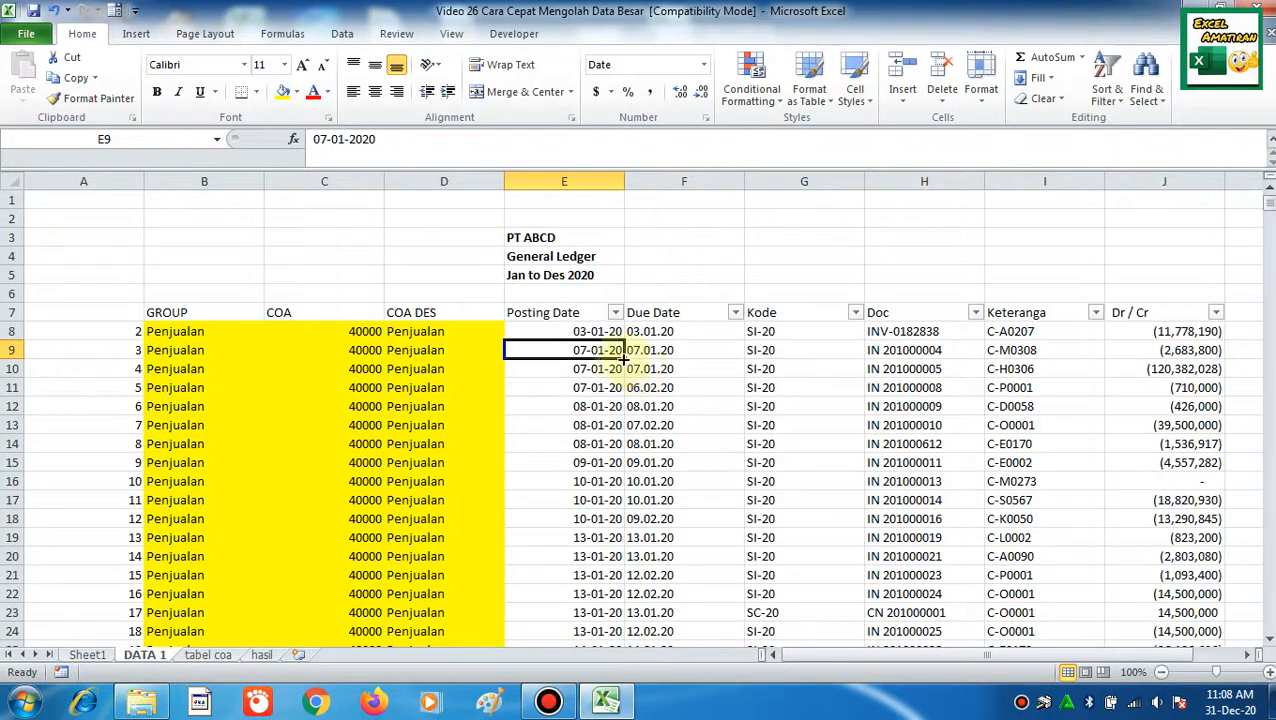
# - Insert an entire column before Posting Date on DATA 1 and enter the header Bulan in E7
pyautogui.click(558, 332)
pyautogui.rightClick(566, 334)
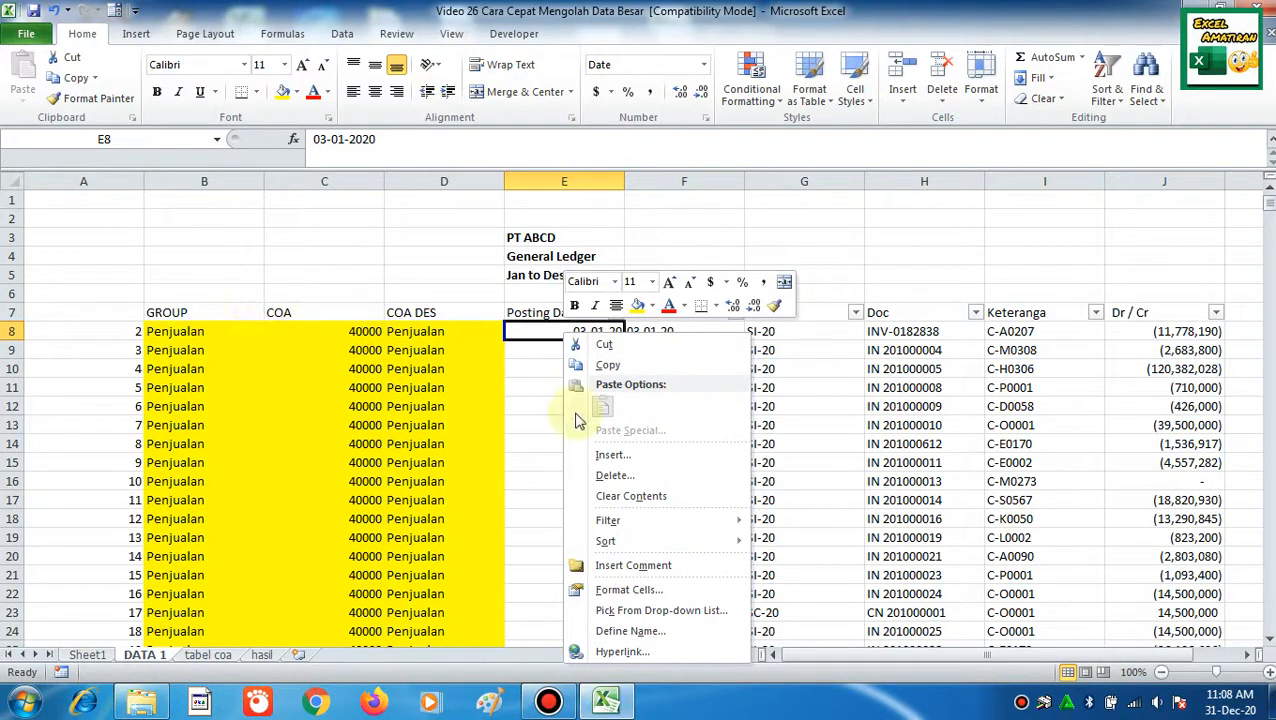
pyautogui.click(612, 456)
pyautogui.click(600, 478)
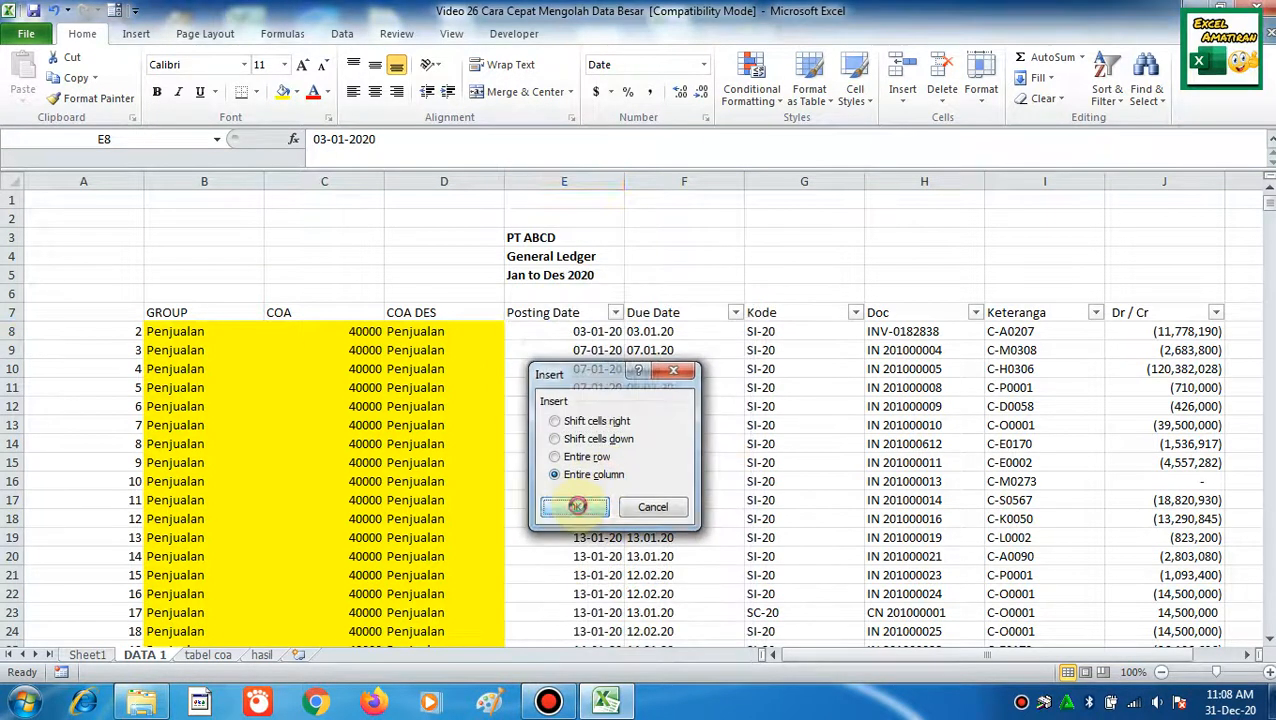
pyautogui.click(578, 504)
pyautogui.click(570, 313)
pyautogui.write('b')
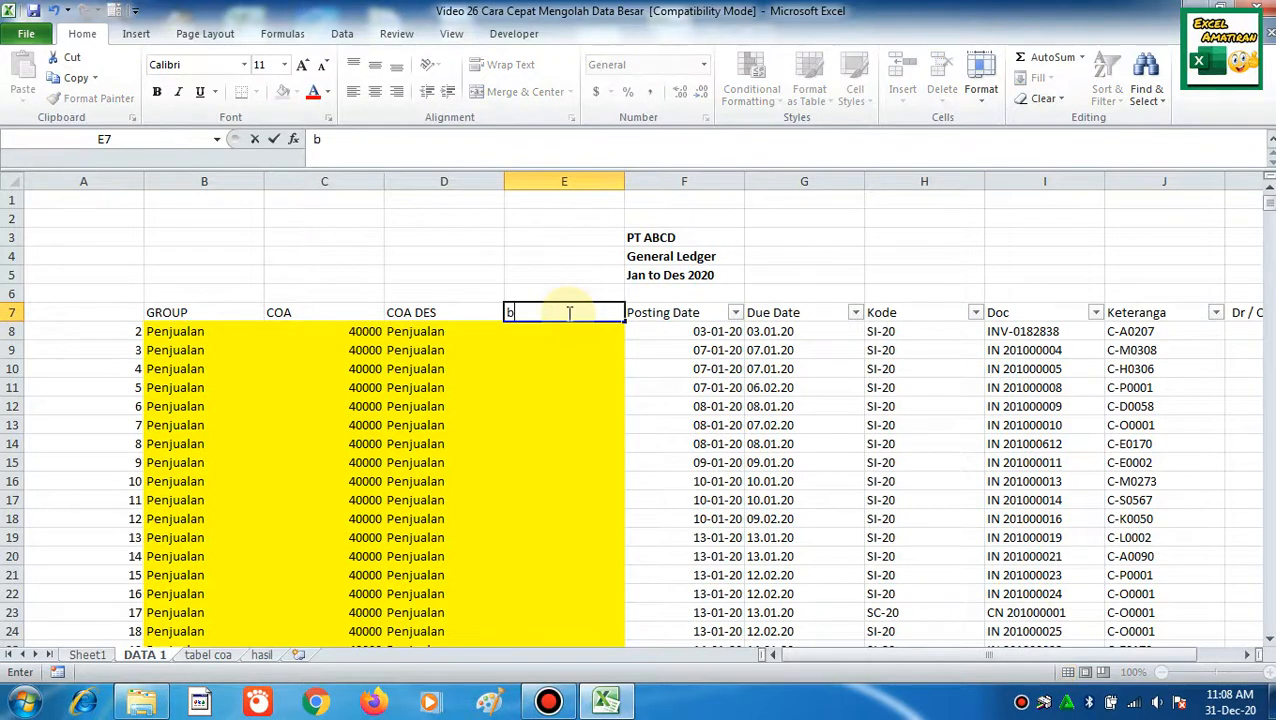
pyautogui.write('ULAN')
pyautogui.press('Return')
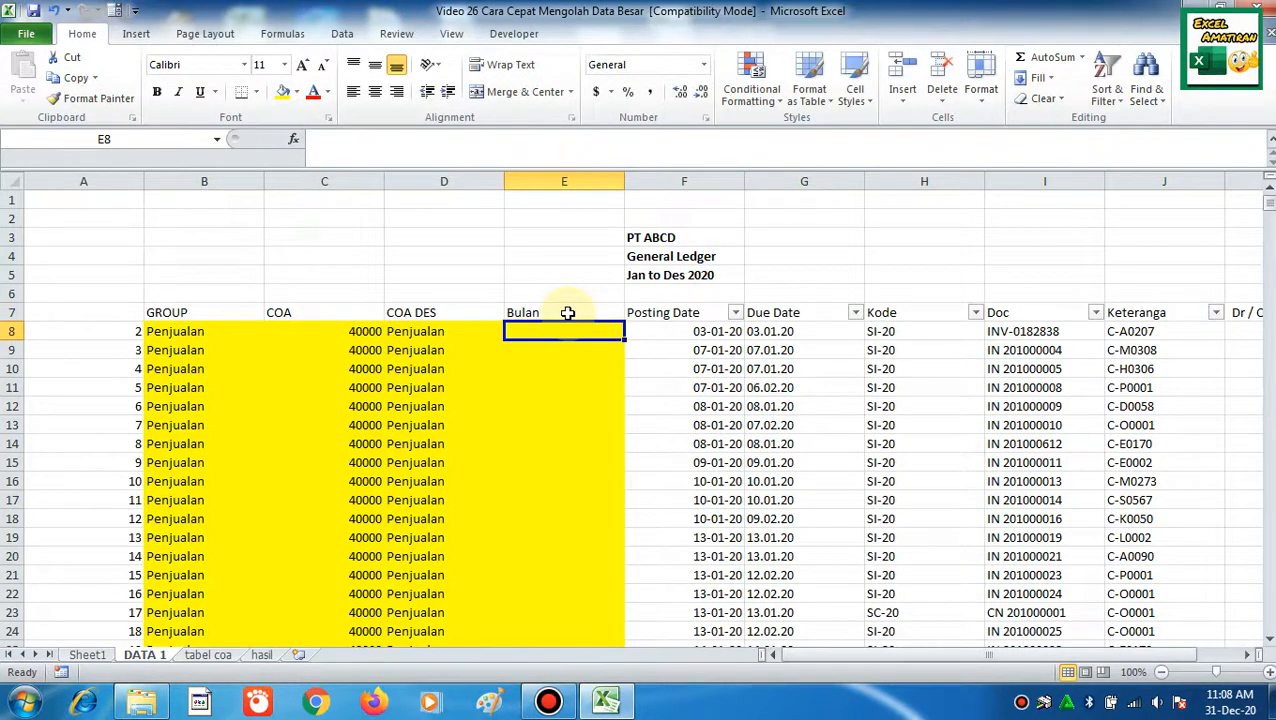
# - Try to enter a MONTH formula in E8 on DATA 1 for the posting date in F8
pyautogui.write('=')
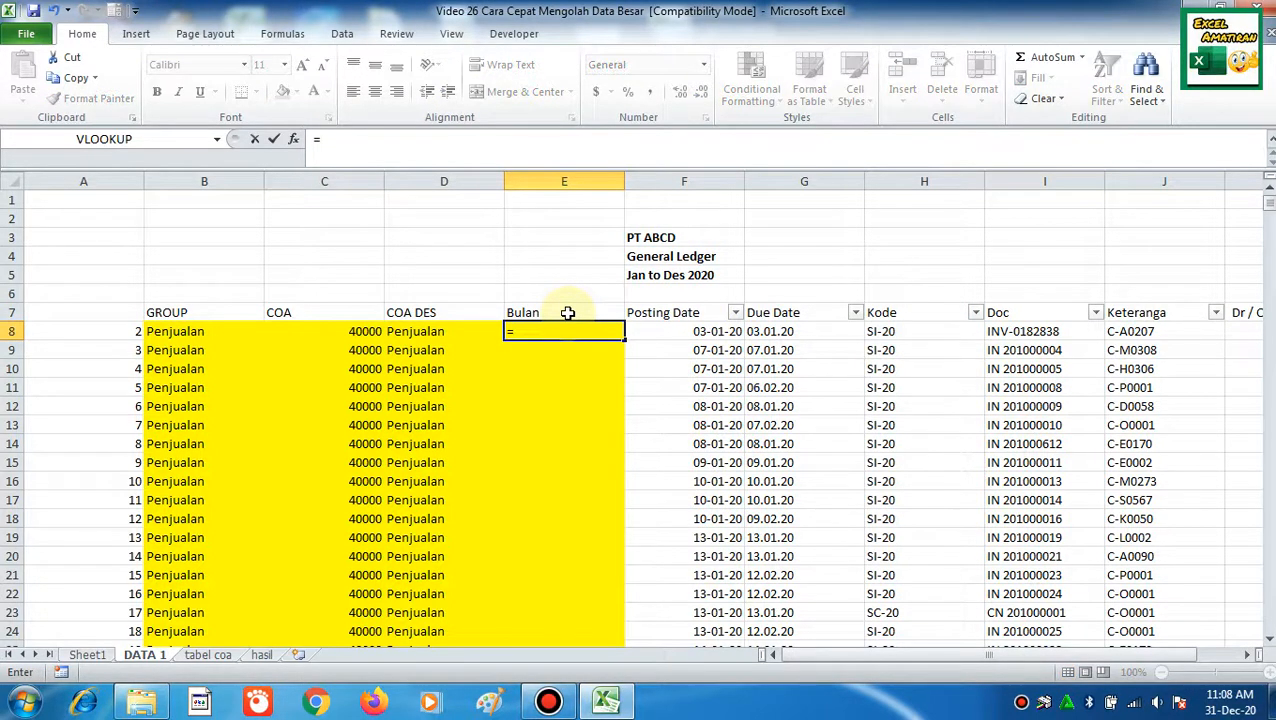
pyautogui.write('mont')
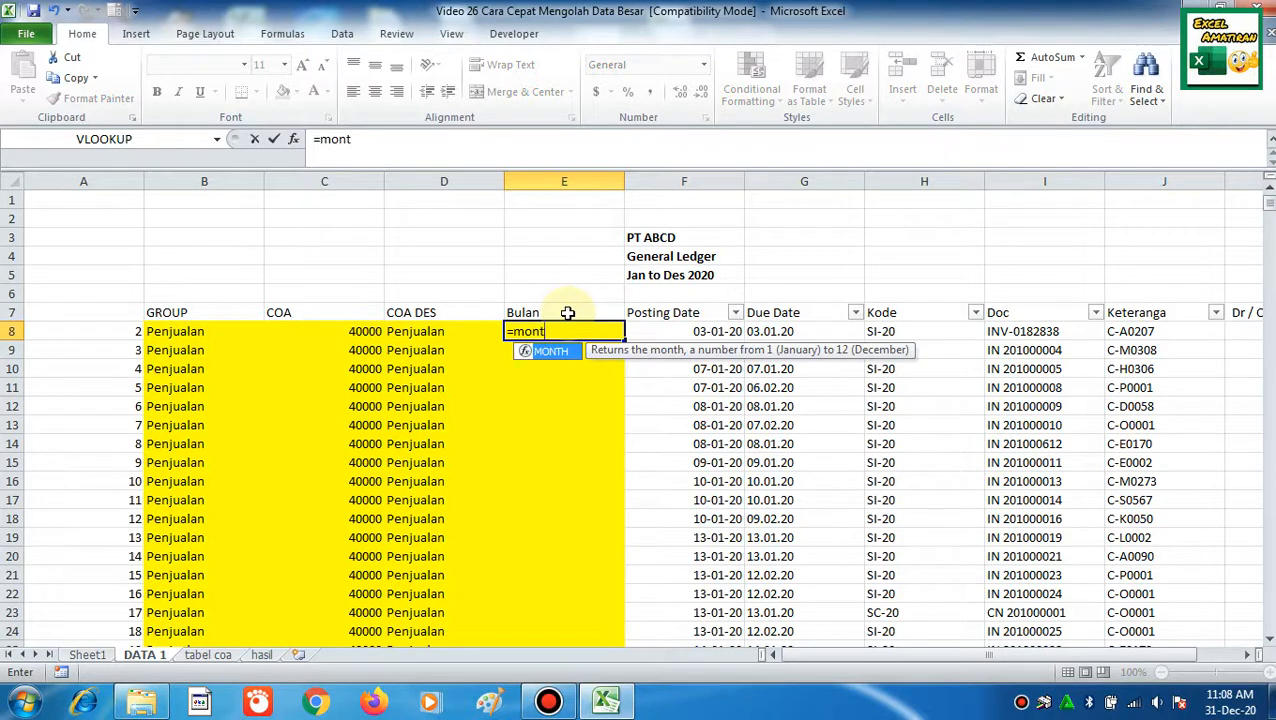
pyautogui.write('ht')
pyautogui.press('BackSpace')
pyautogui.write('t')
pyautogui.write('h(')
pyautogui.press('Right')
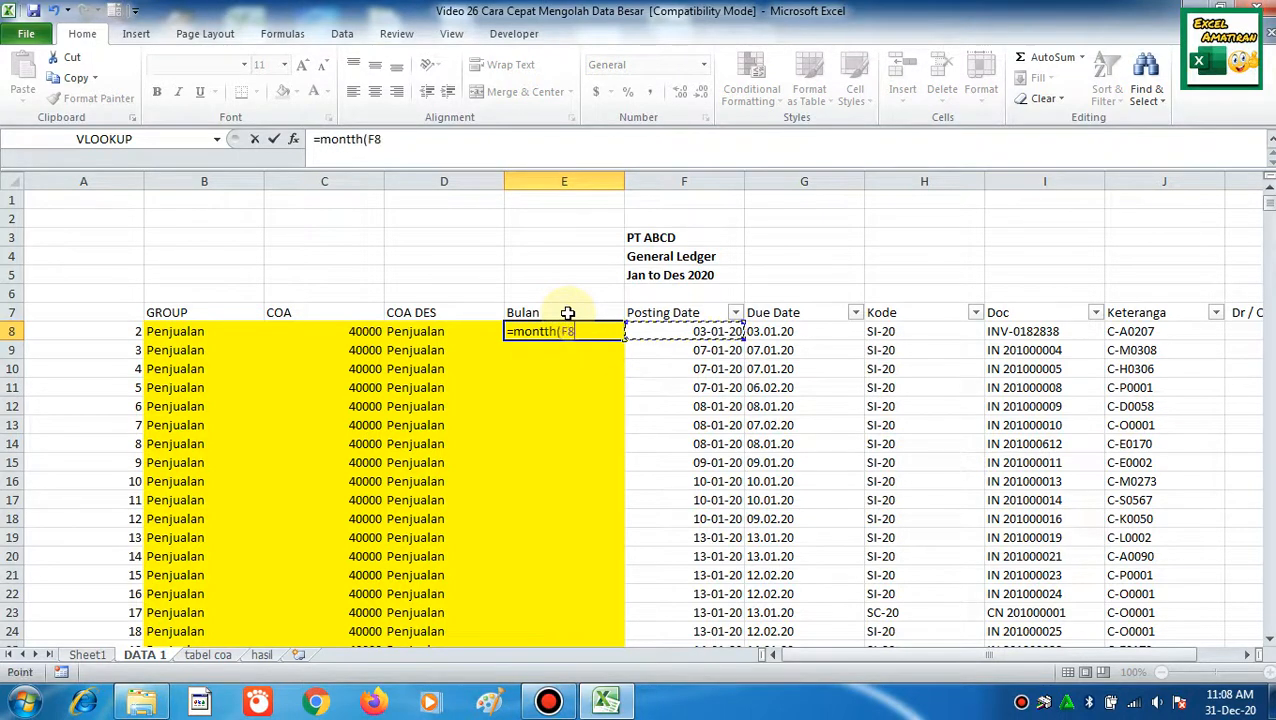
pyautogui.press('Return')
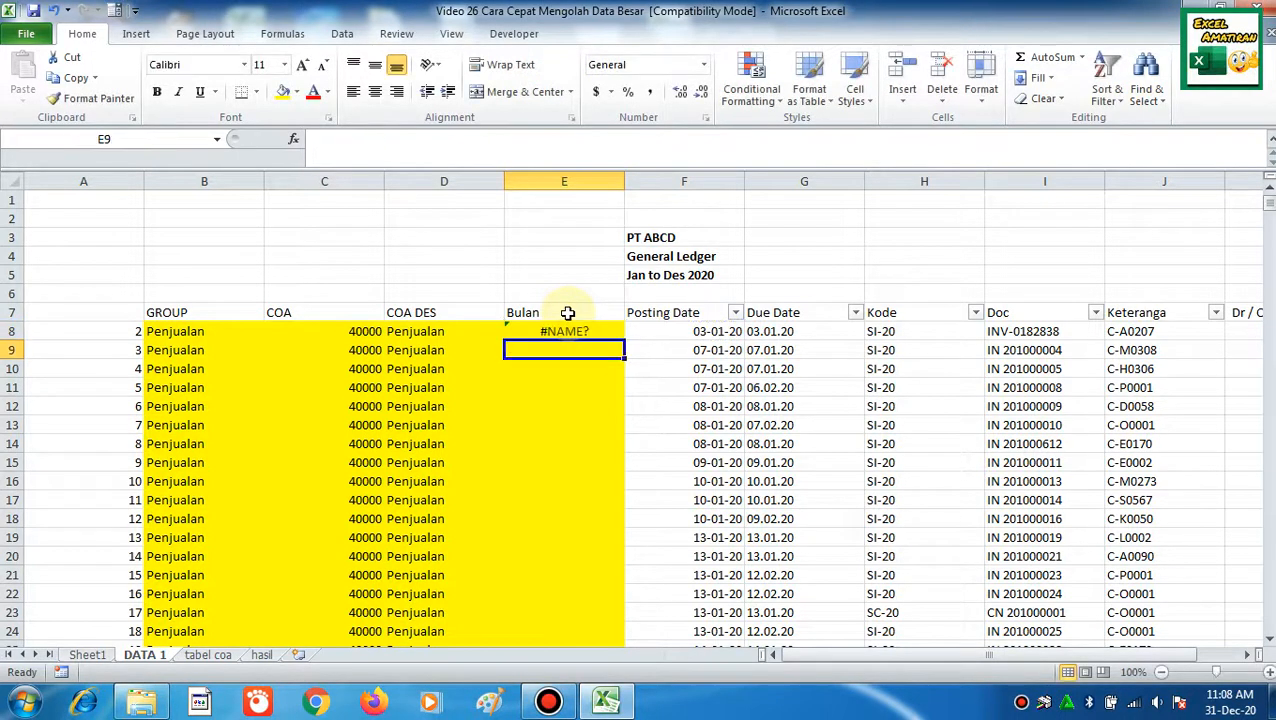
pyautogui.press('Up')
pyautogui.write('=')
pyautogui.write('th')
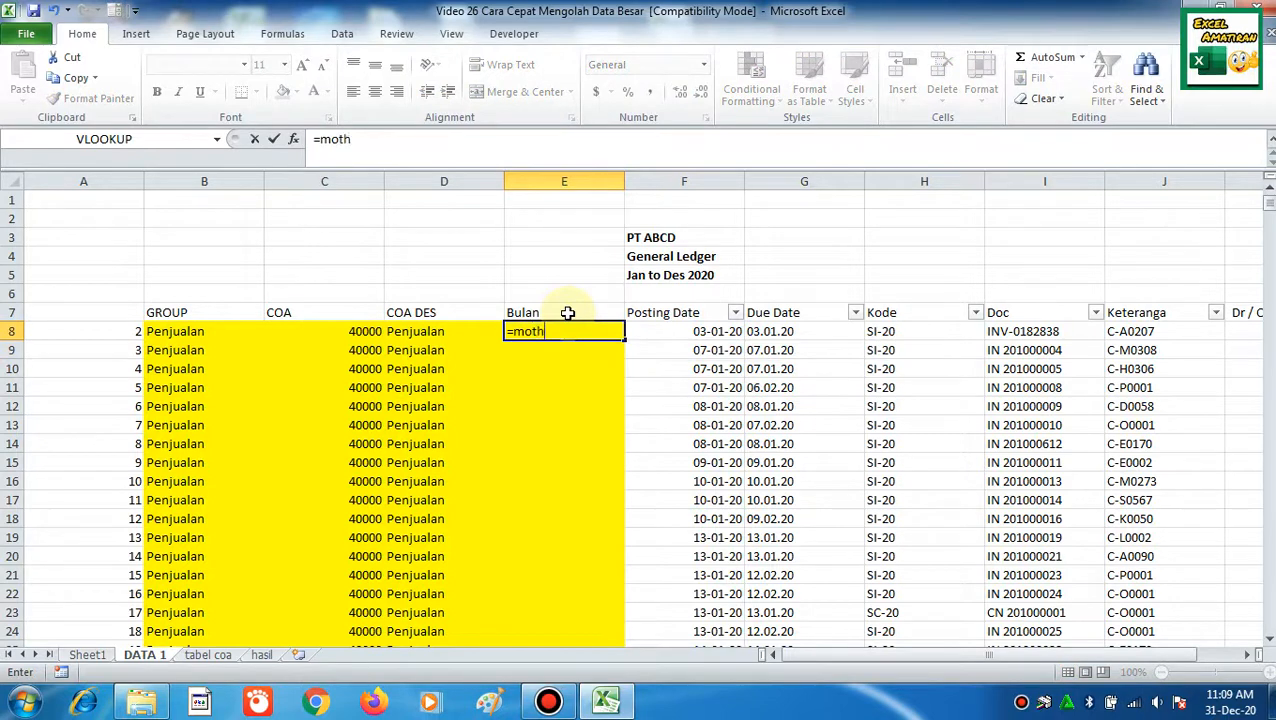
pyautogui.press('Home')
pyautogui.press('Up')
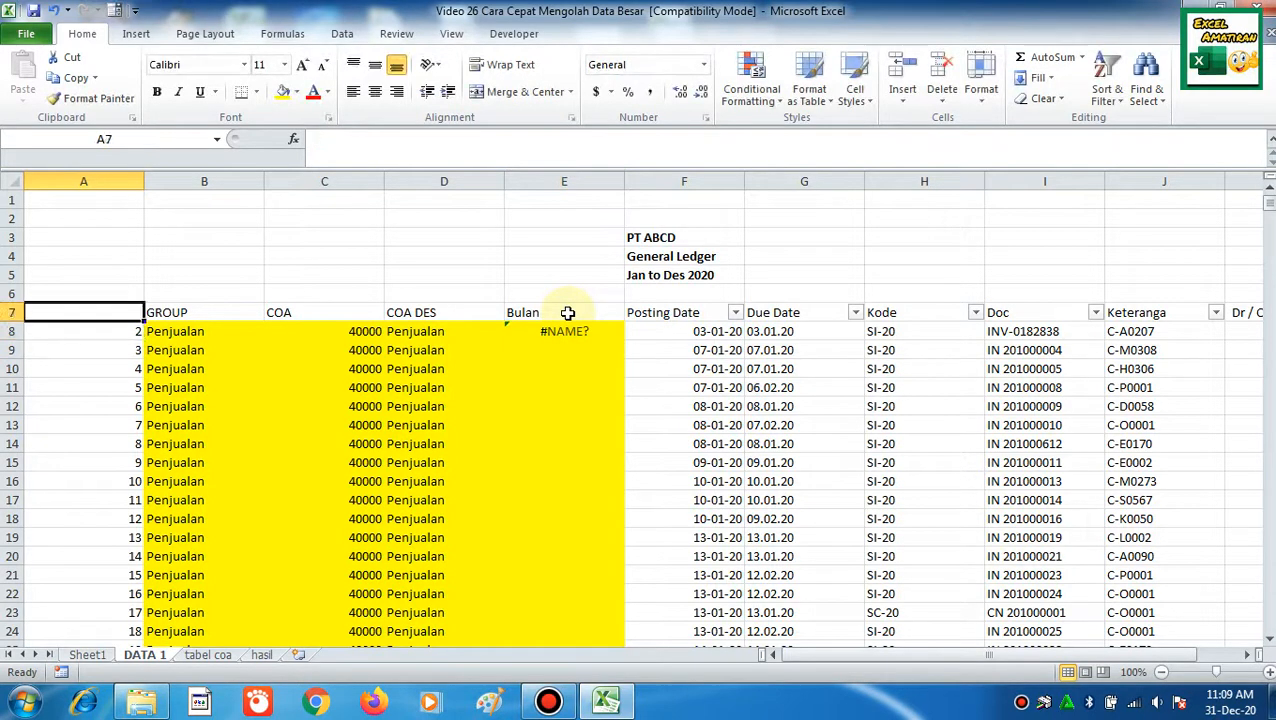
# - Enter the formula =MONTH(F8) in E8 under the Bulan header
pyautogui.press('Down')
pyautogui.press('Right')
pyautogui.press('Right')
pyautogui.press('Right')
pyautogui.press('Right')
pyautogui.press('BackSpace')
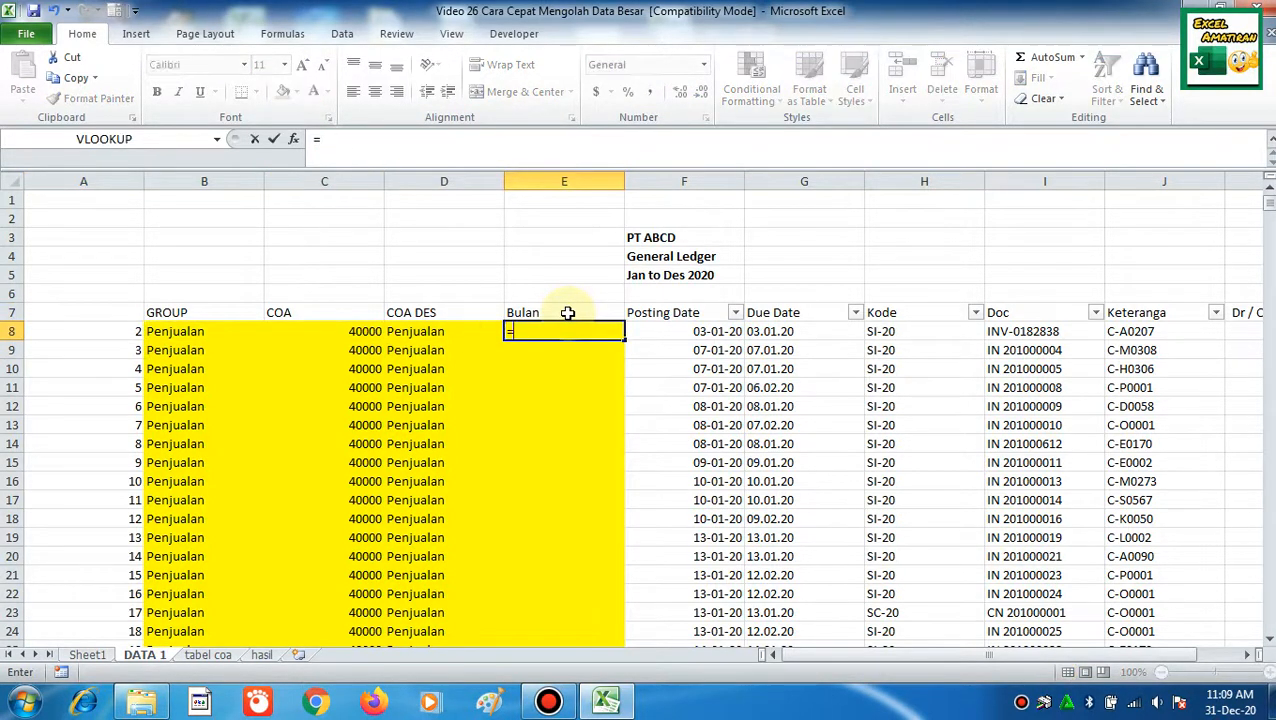
pyautogui.write('=month')
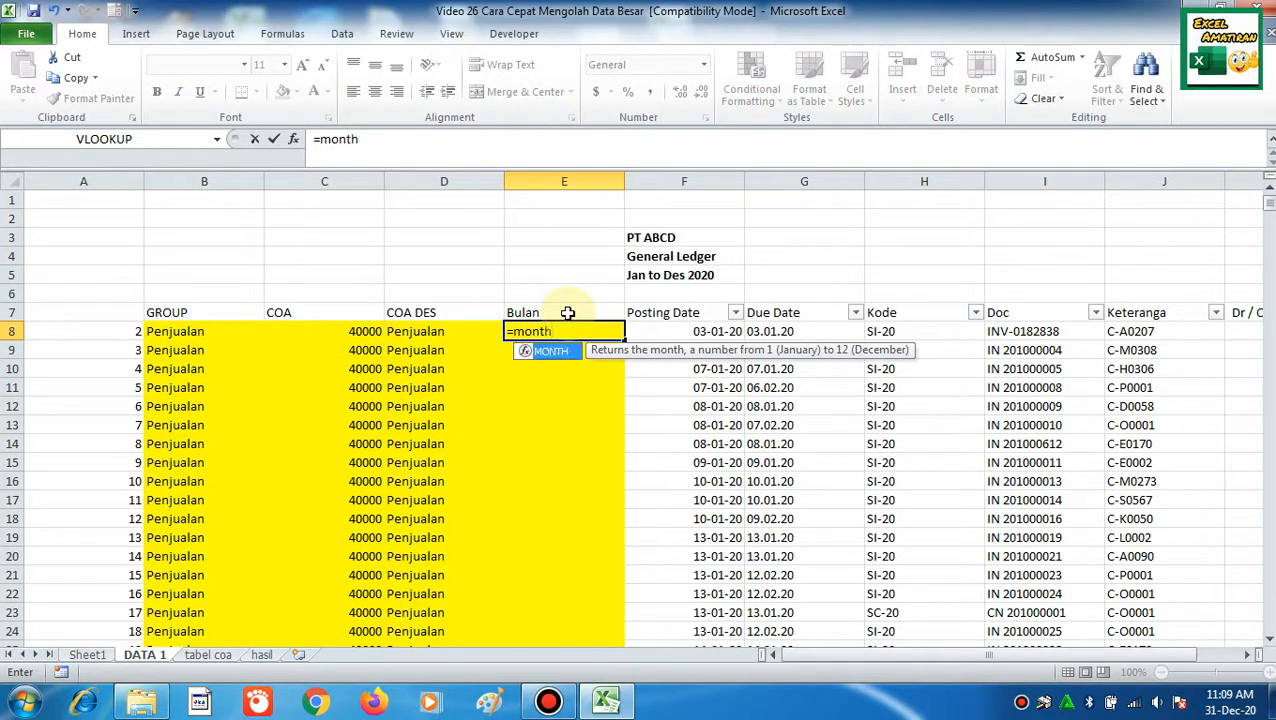
pyautogui.write('(')
pyautogui.press('Right')
pyautogui.press('Return')
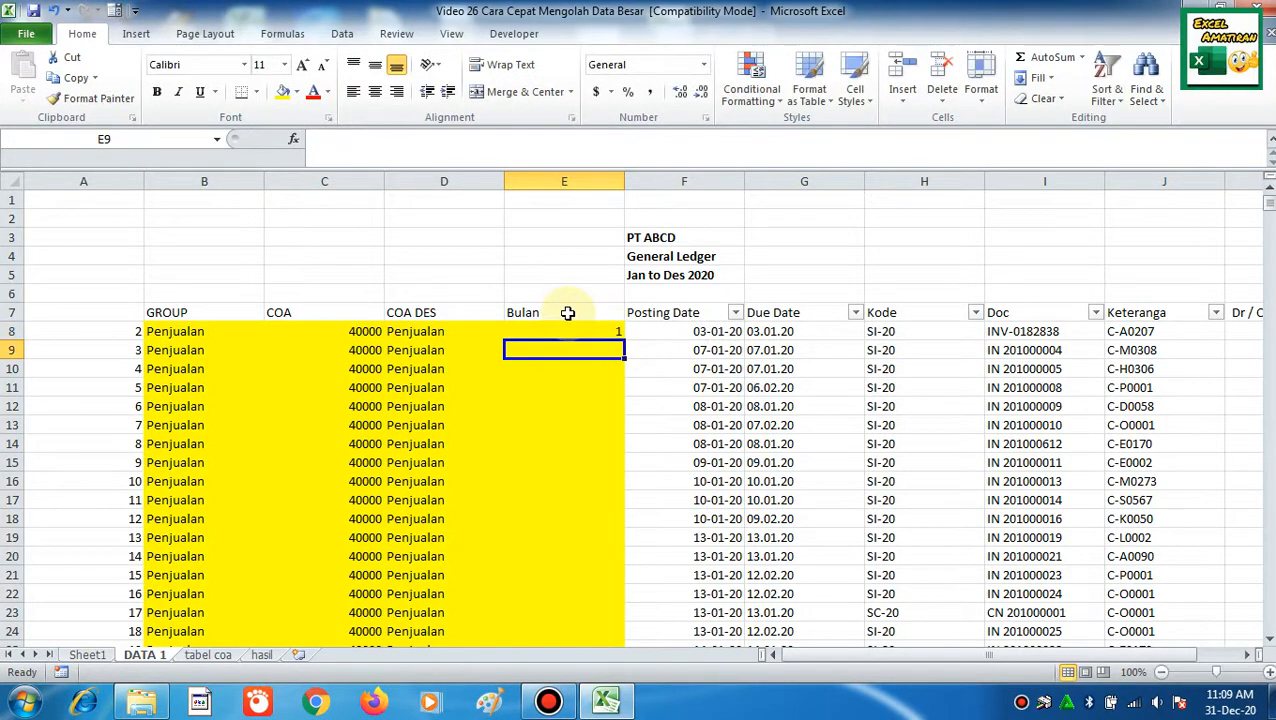
# - Enter 1 as an end marker in the Bulan column at the last data row, E5537
pyautogui.press('Up')
pyautogui.press('Left')
pyautogui.hotkey('ctrl', 'Down')
pyautogui.press('Right')
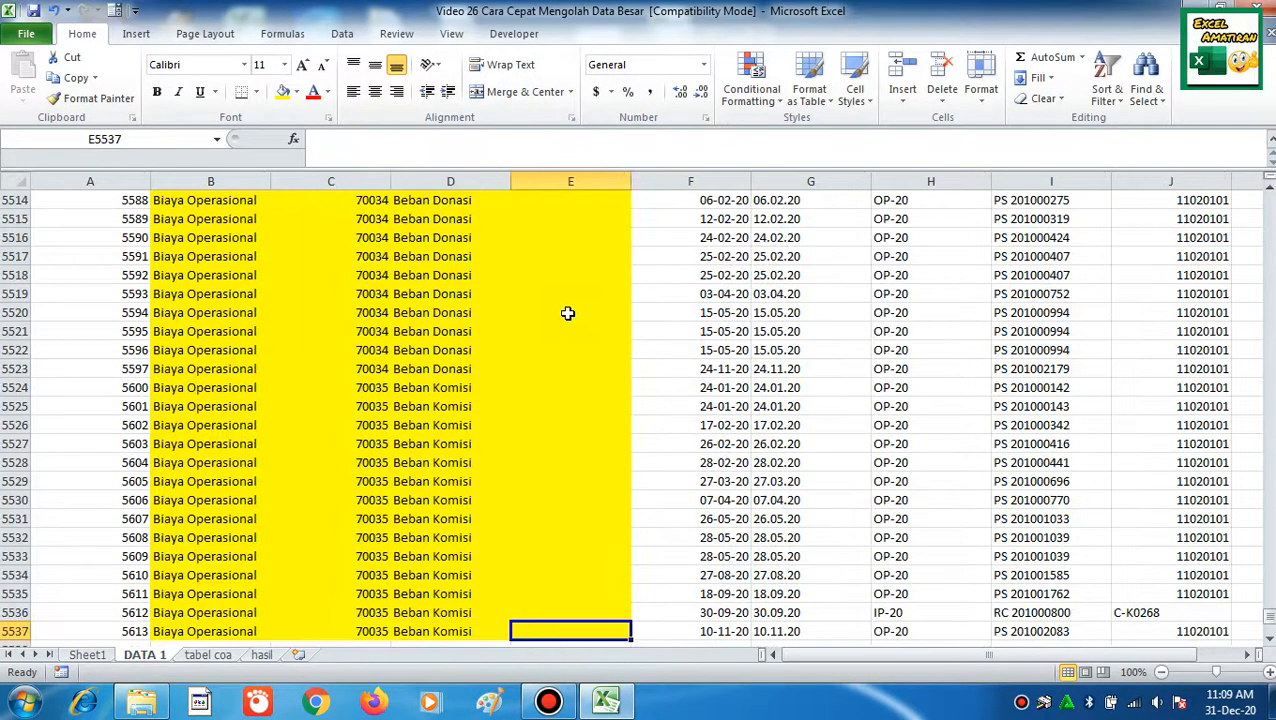
pyautogui.write('1')
pyautogui.press('Up')
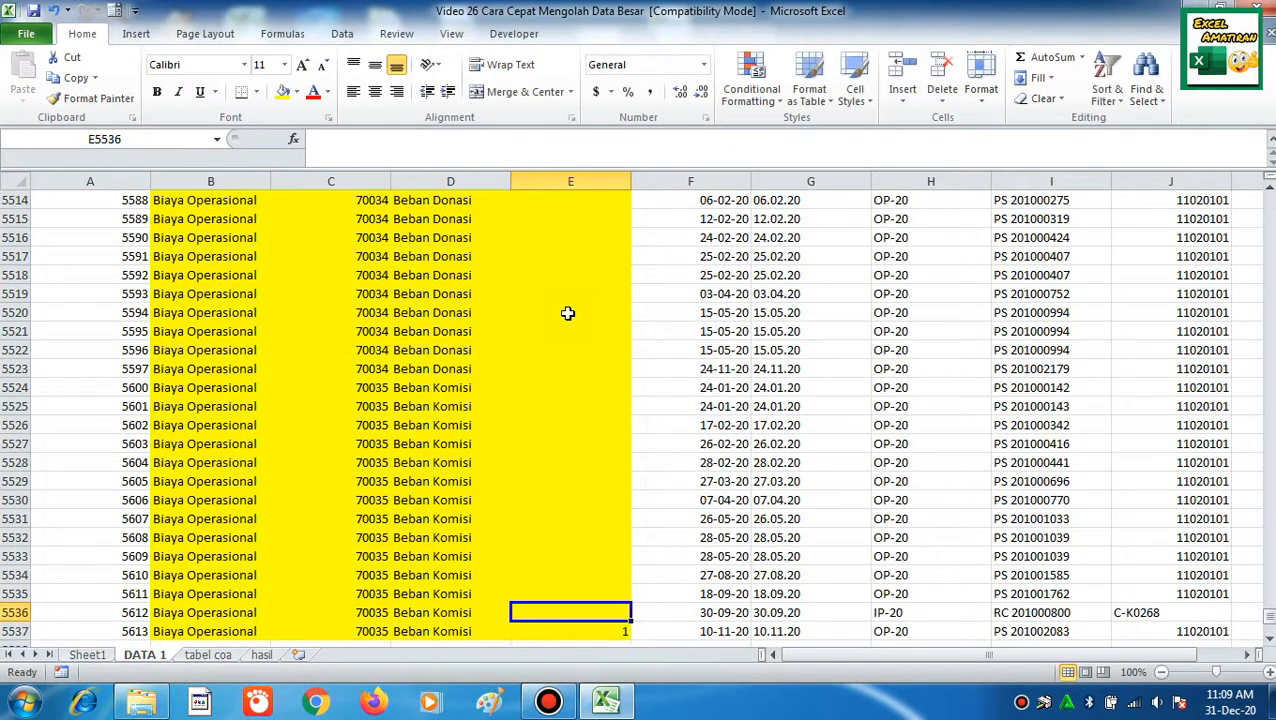
# - Copy the month formula from E8 down the Bulan column through E5537
pyautogui.hotkey('ctrl', 'Up')
pyautogui.hotkey('ctrl', 'c')
pyautogui.hotkey('ctrl', 'shift', 'Down')
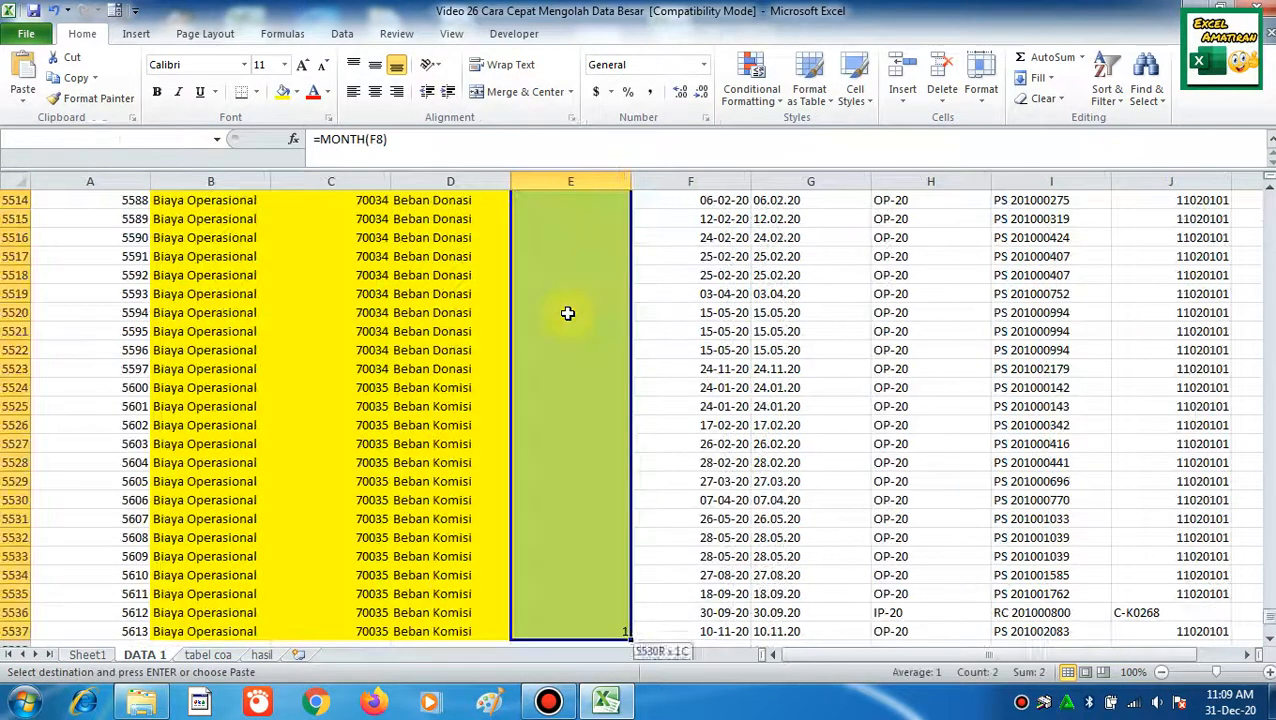
pyautogui.hotkey('ctrl', 'v')
pyautogui.press('Escape')
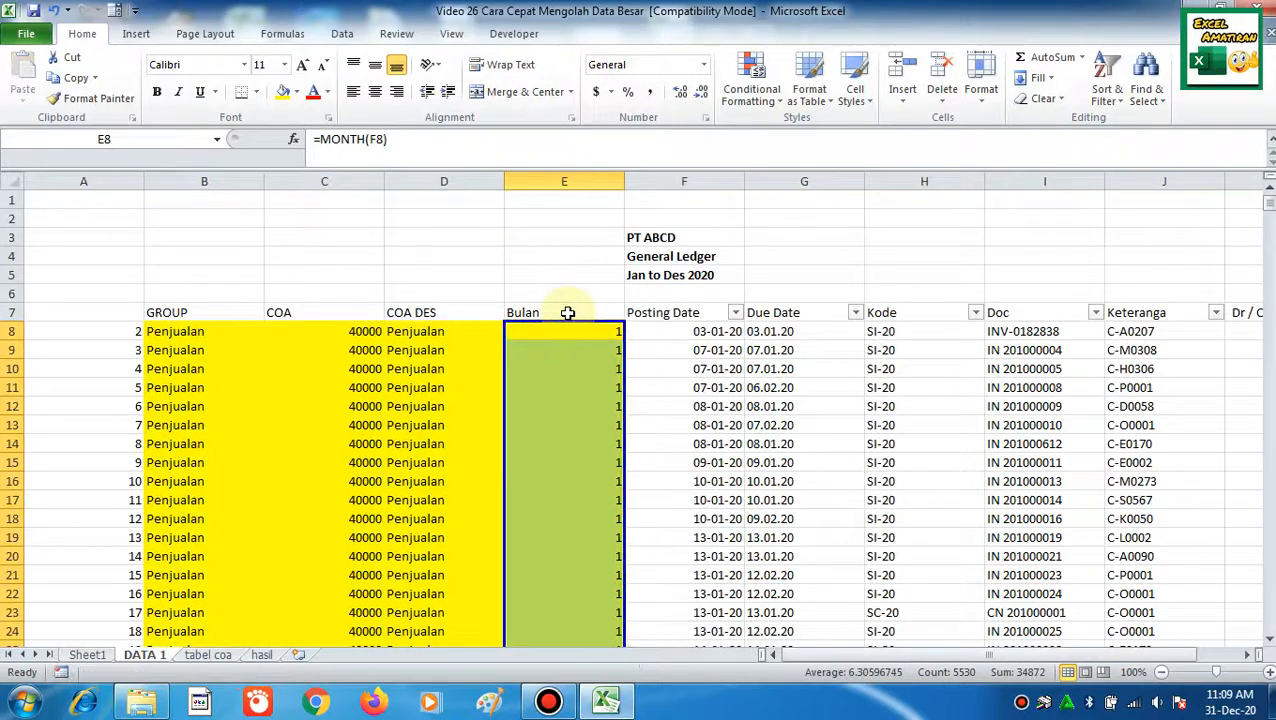
pyautogui.hotkey('ctrl', 'Down')
pyautogui.press('Up')
pyautogui.hotkey('ctrl', 'Up')
pyautogui.press('Down')
pyautogui.press('Down')
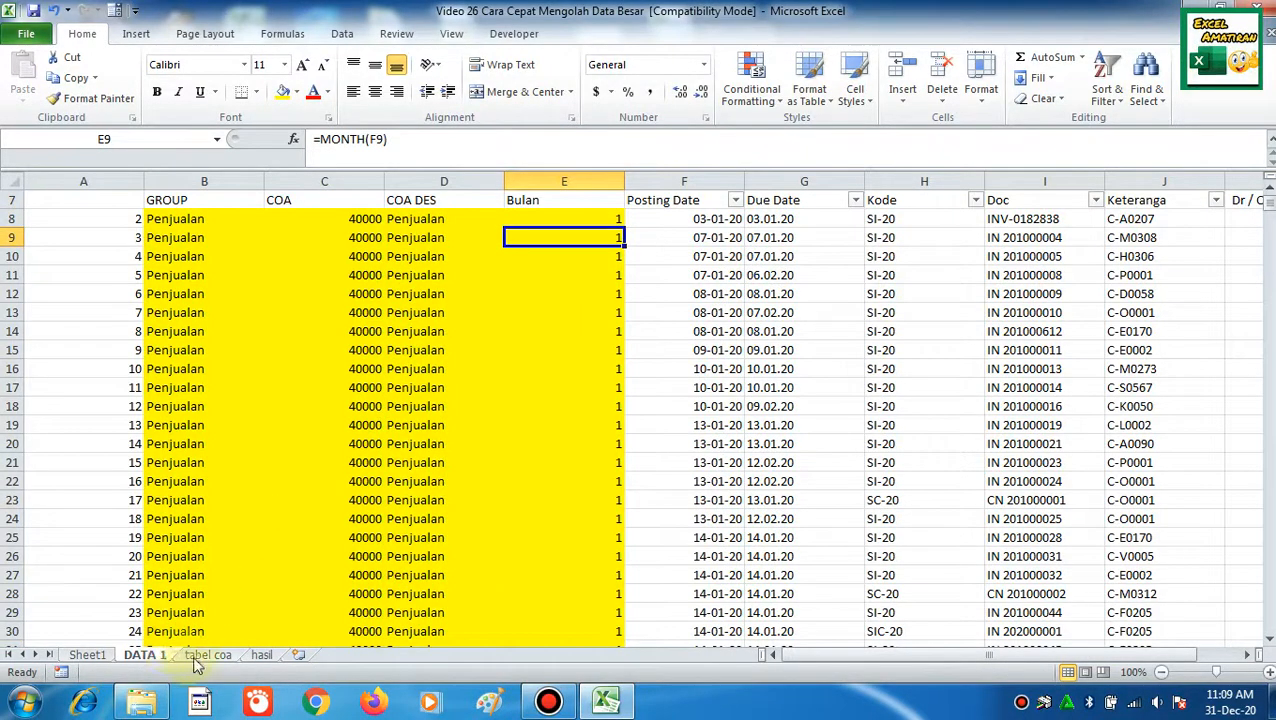
# - Refresh the PivotTable on Sheet1 and add the Bulan field to its column labels
pyautogui.click(92, 656)
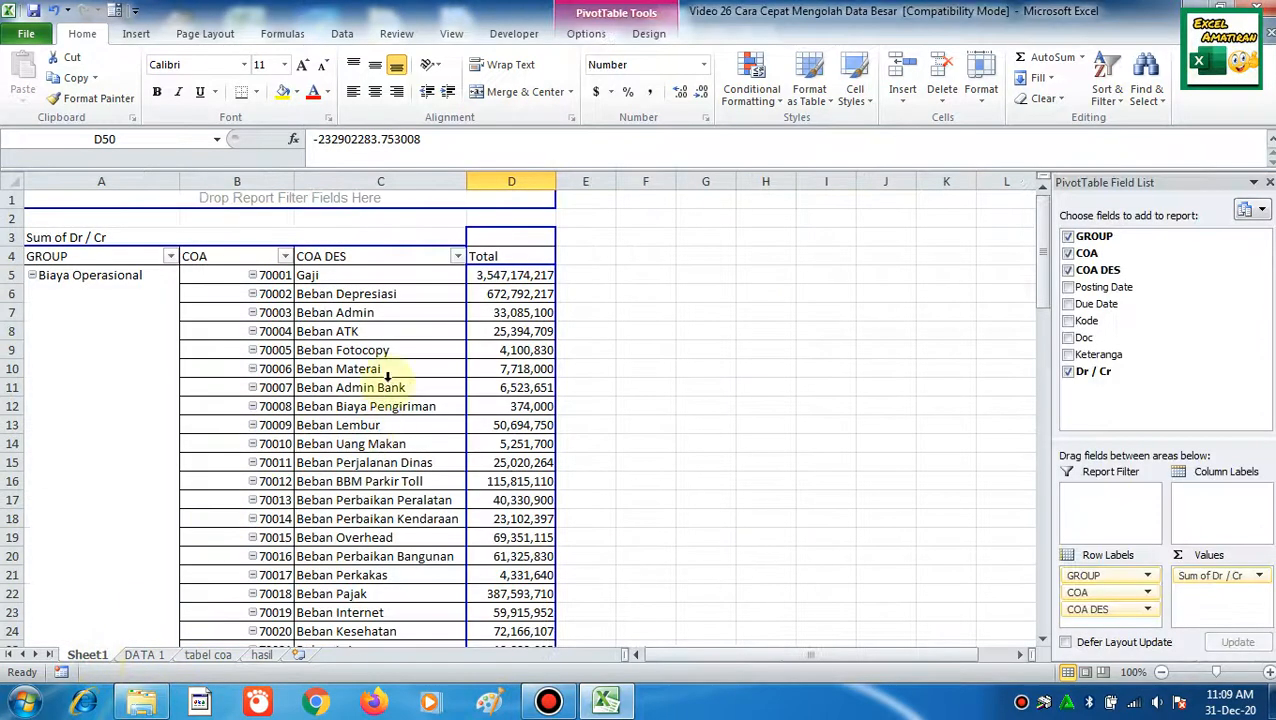
pyautogui.click(390, 312)
pyautogui.rightClick(392, 313)
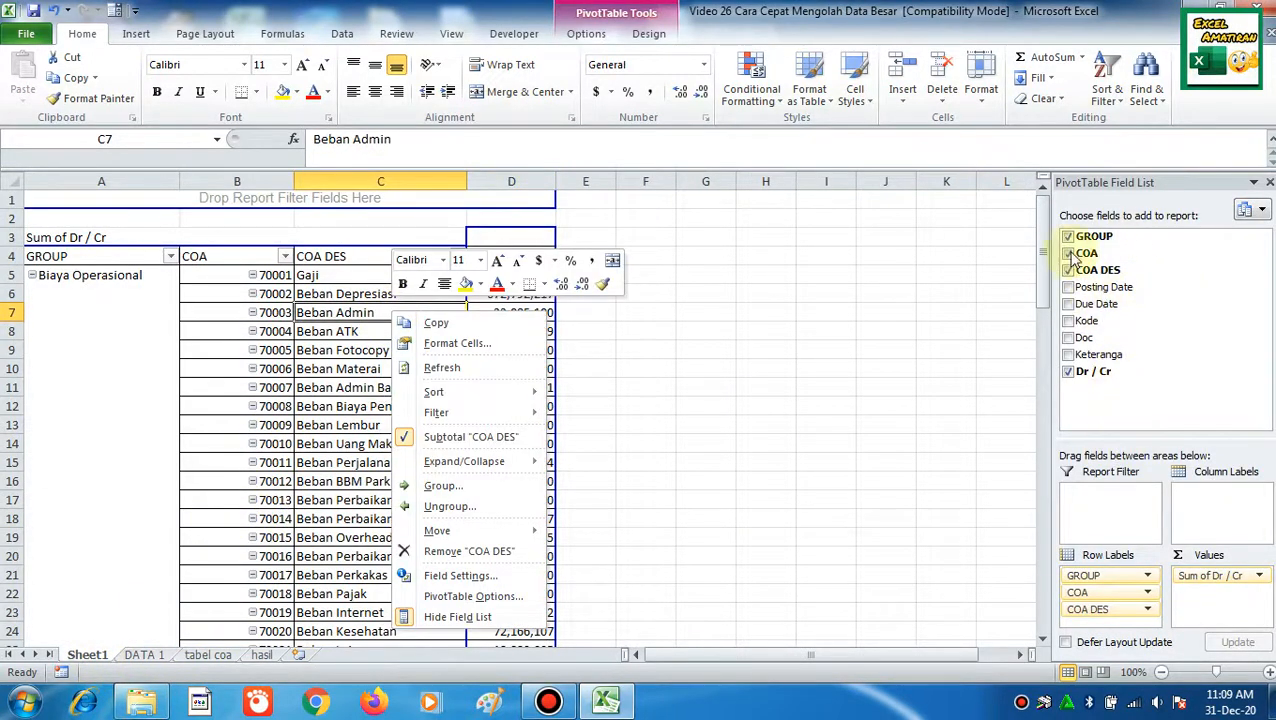
pyautogui.rightClick(312, 331)
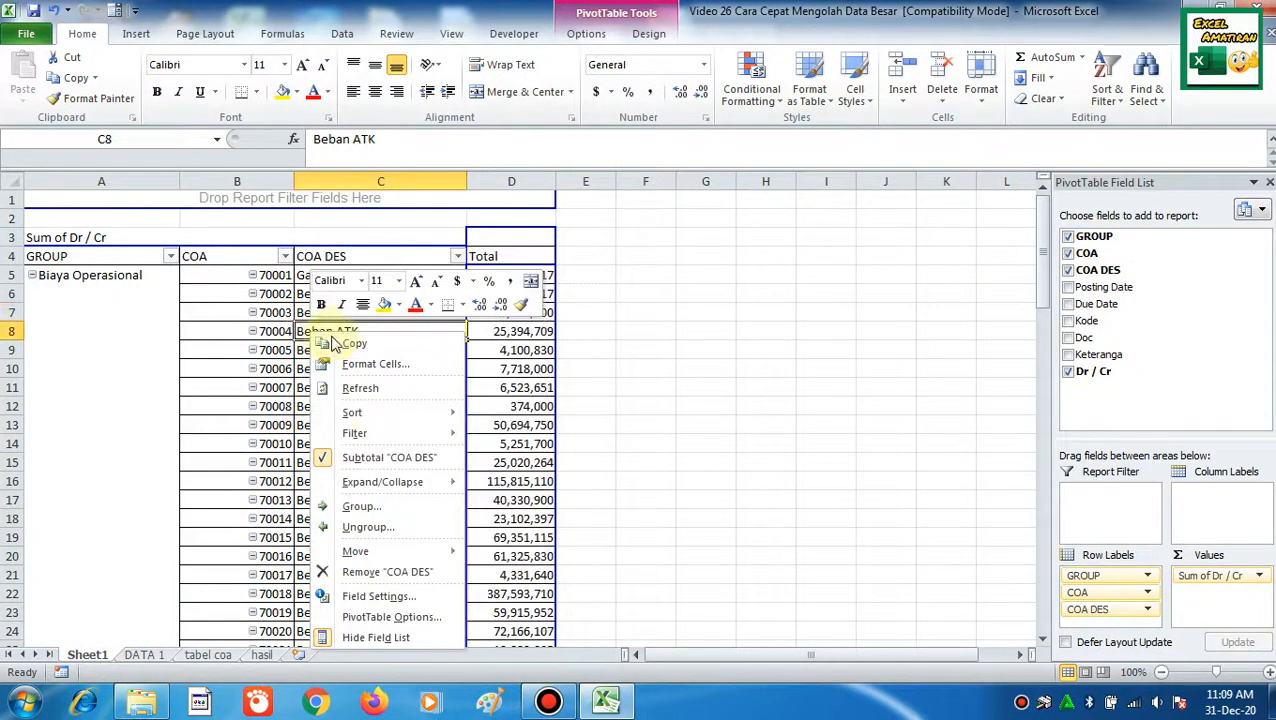
pyautogui.rightClick(1122, 290)
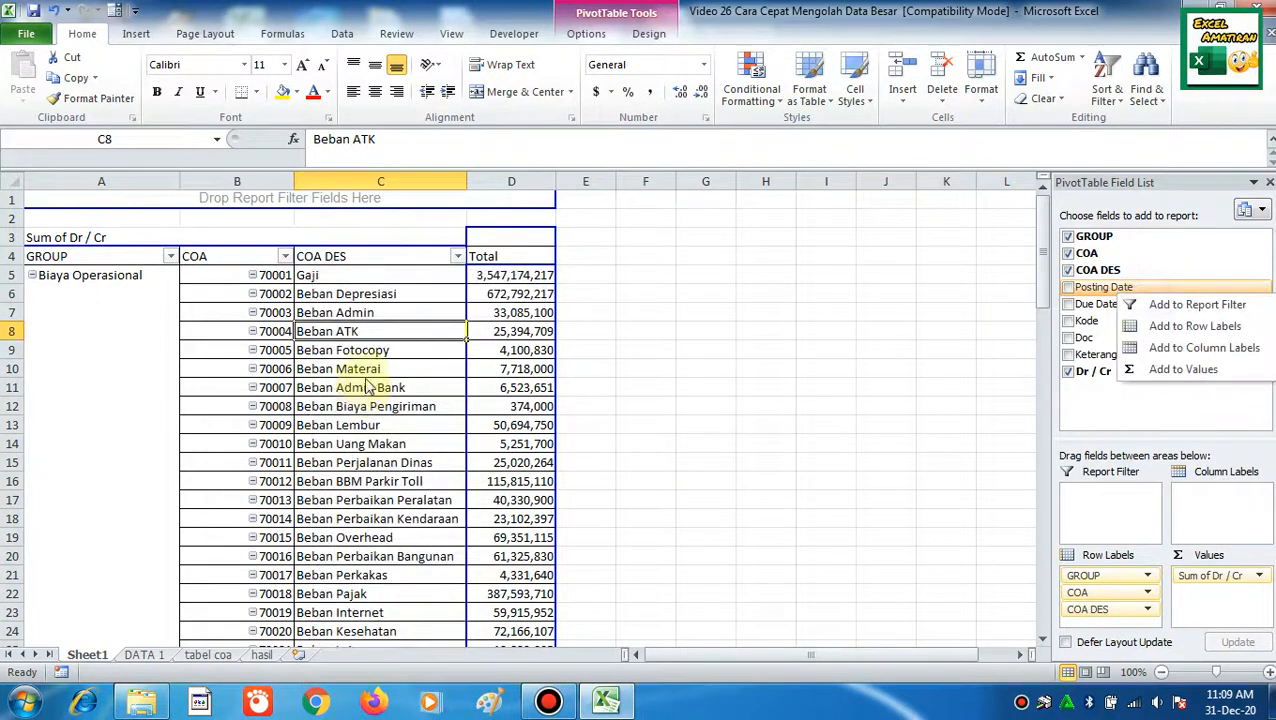
pyautogui.click(360, 362)
pyautogui.rightClick(358, 361)
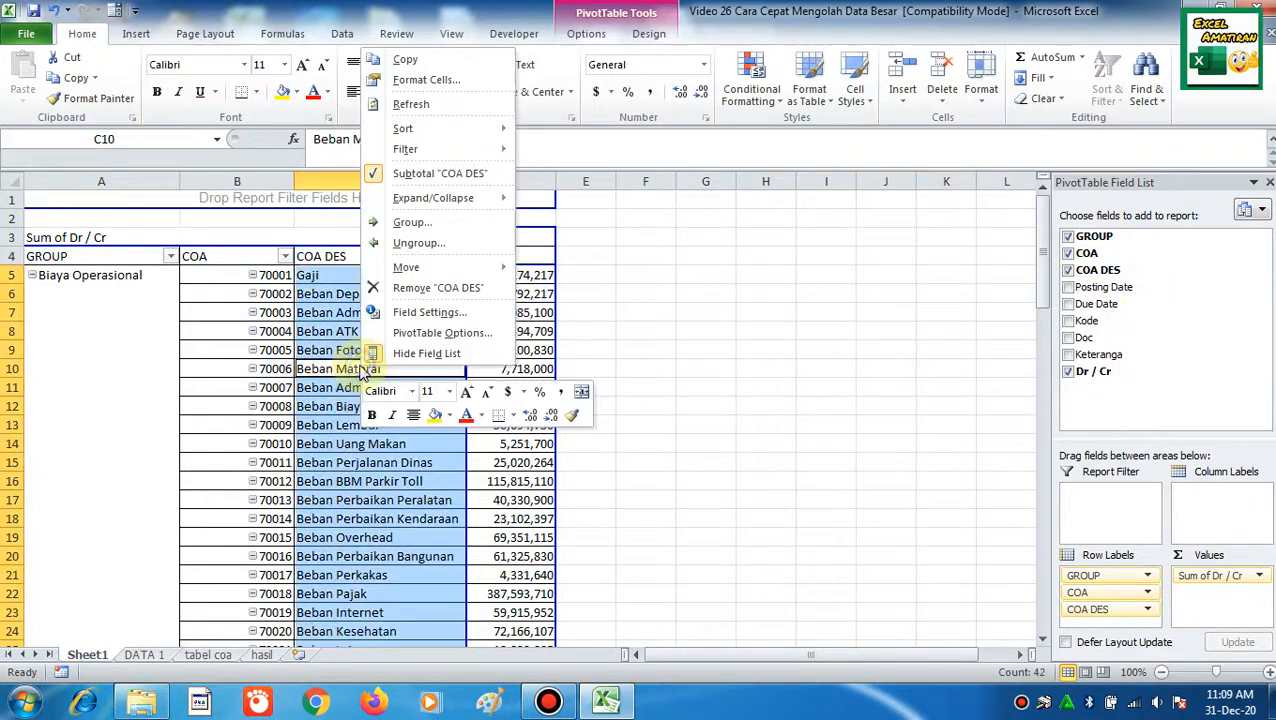
pyautogui.click(407, 106)
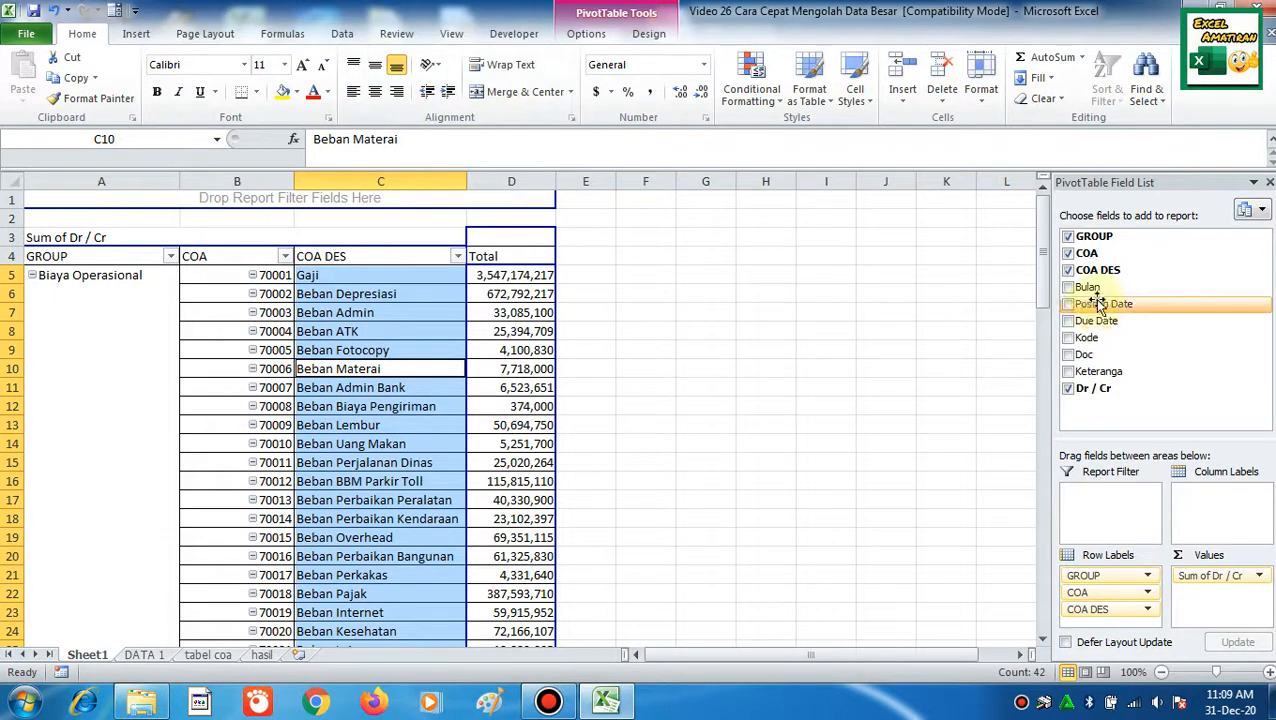
pyautogui.moveTo(1097, 290); pyautogui.dragTo(1218, 509)
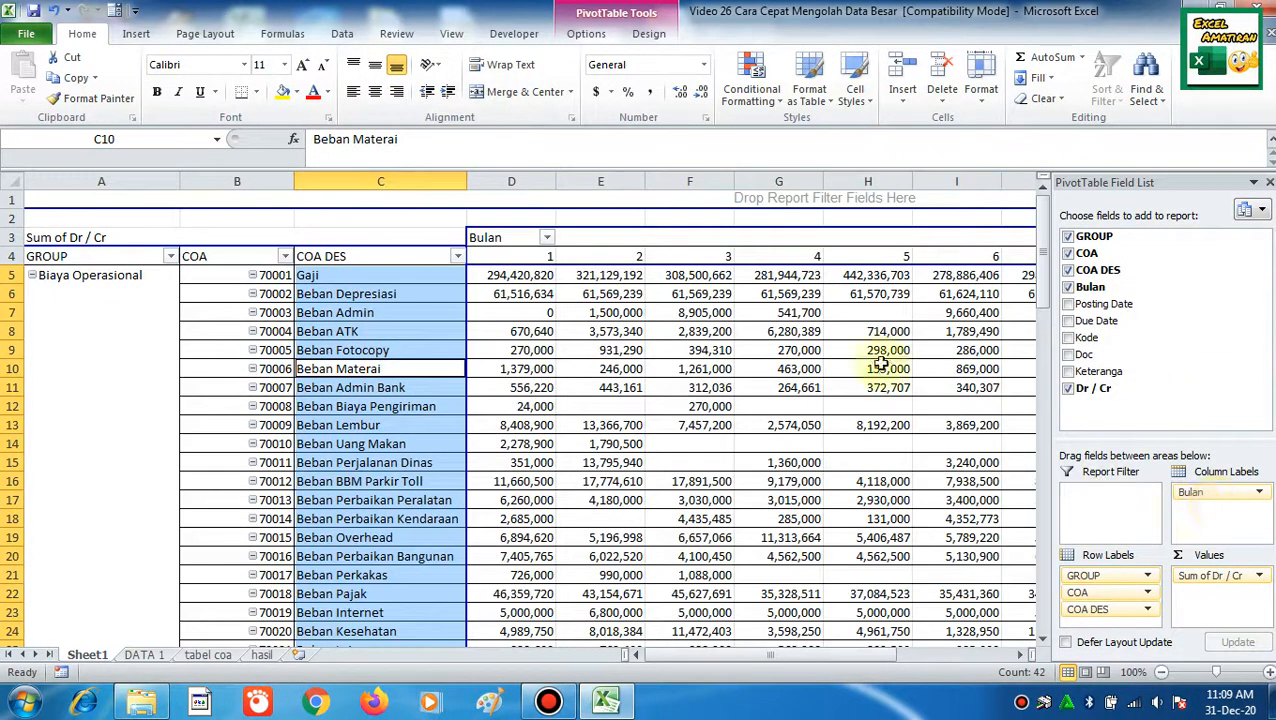
# - Examine the Bulan month columns across the PivotTable through to the Grand Total column
pyautogui.click(752, 330)
pyautogui.press('Right')
pyautogui.press('Right')
pyautogui.press('Right')
pyautogui.press('Right')
pyautogui.press('Right')
pyautogui.press('Right')
pyautogui.press('Right')
pyautogui.press('Right')
pyautogui.press('Right')
pyautogui.press('Right')
pyautogui.press('Right')
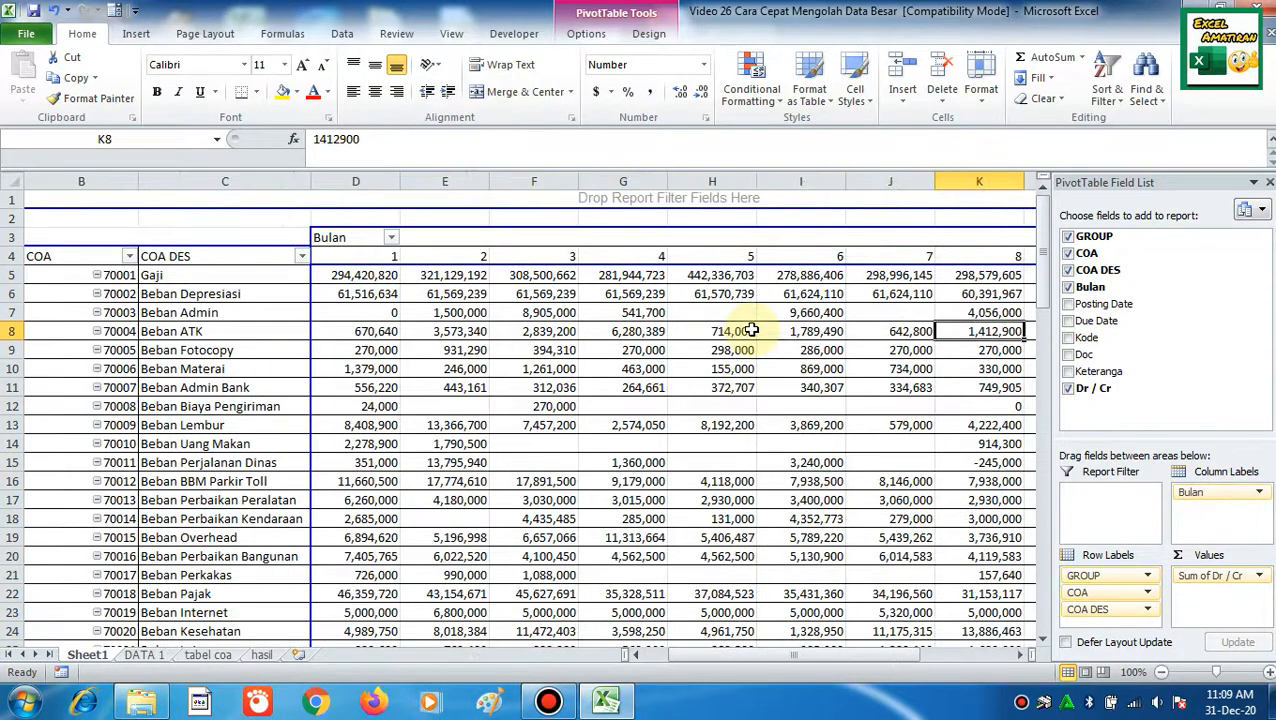
pyautogui.press('Left')
pyautogui.press('Left')
pyautogui.press('Left')
pyautogui.press('Left')
pyautogui.press('Left')
pyautogui.press('Left')
pyautogui.press('Left')
pyautogui.press('Left')
pyautogui.press('Left')
pyautogui.press('Left')
pyautogui.press('Left')
pyautogui.press('Left')
pyautogui.press('Left')
pyautogui.press('Left')
pyautogui.press('Left')
pyautogui.press('Left')
pyautogui.press('Left')
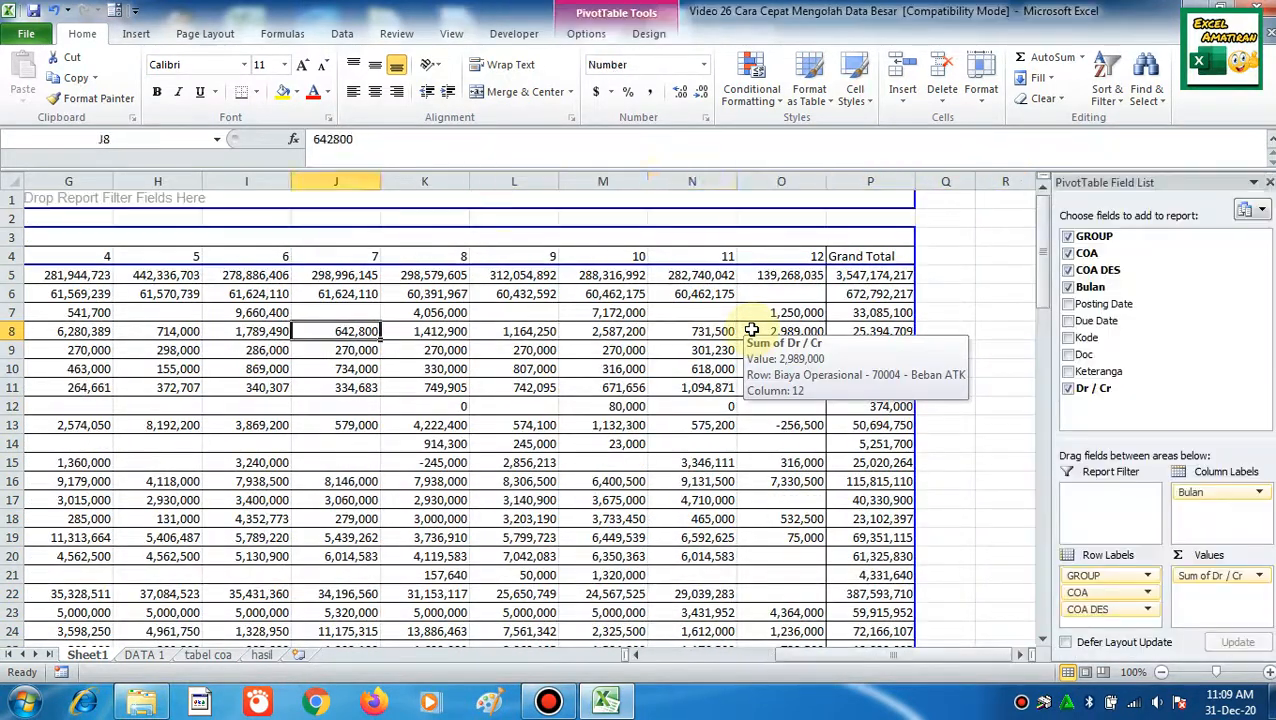
pyautogui.scroll(-1, 598, 290)
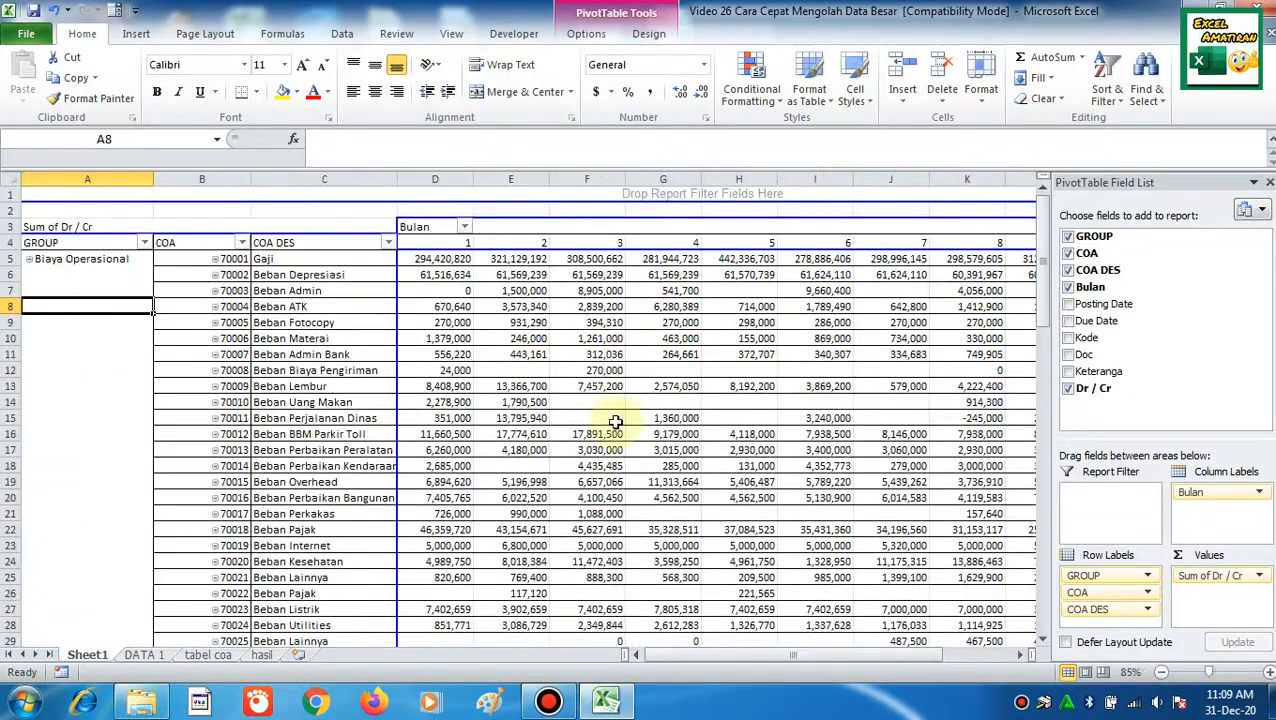
# - Review the monthly amounts by account and the group and grand totals at the end of the PivotTable
pyautogui.click(477, 357)
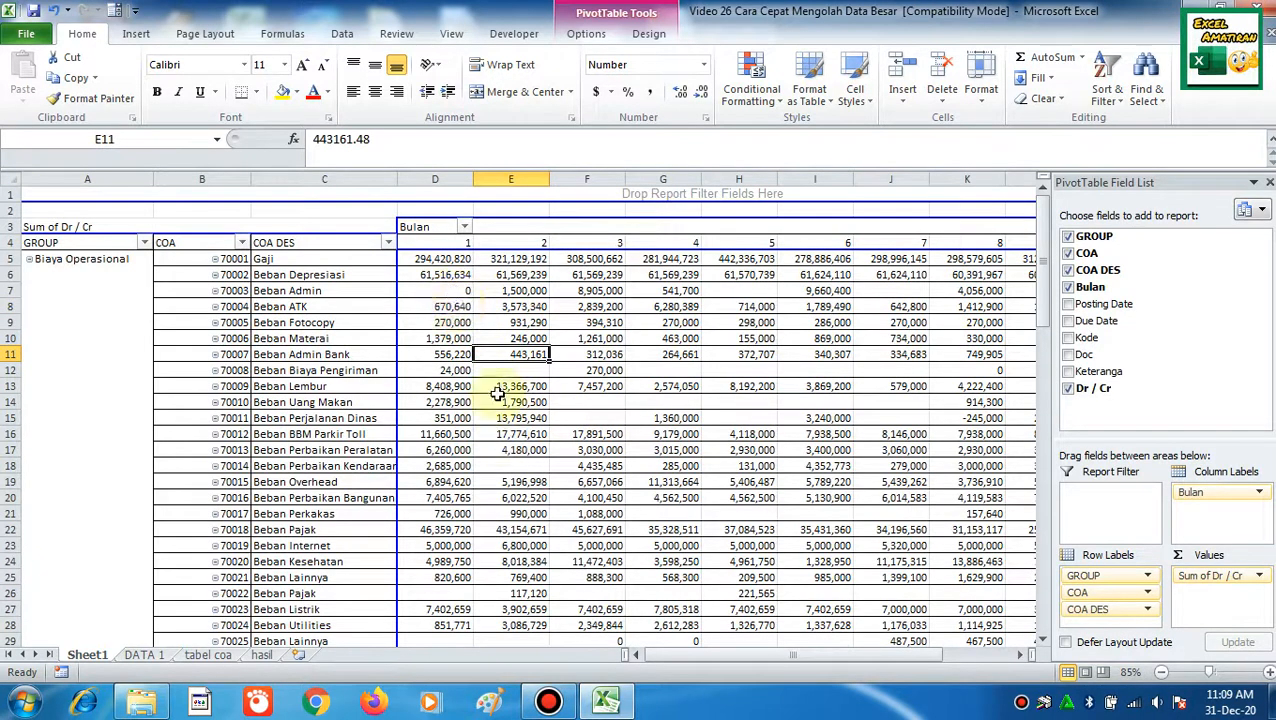
pyautogui.click(452, 256)
pyautogui.click(492, 257)
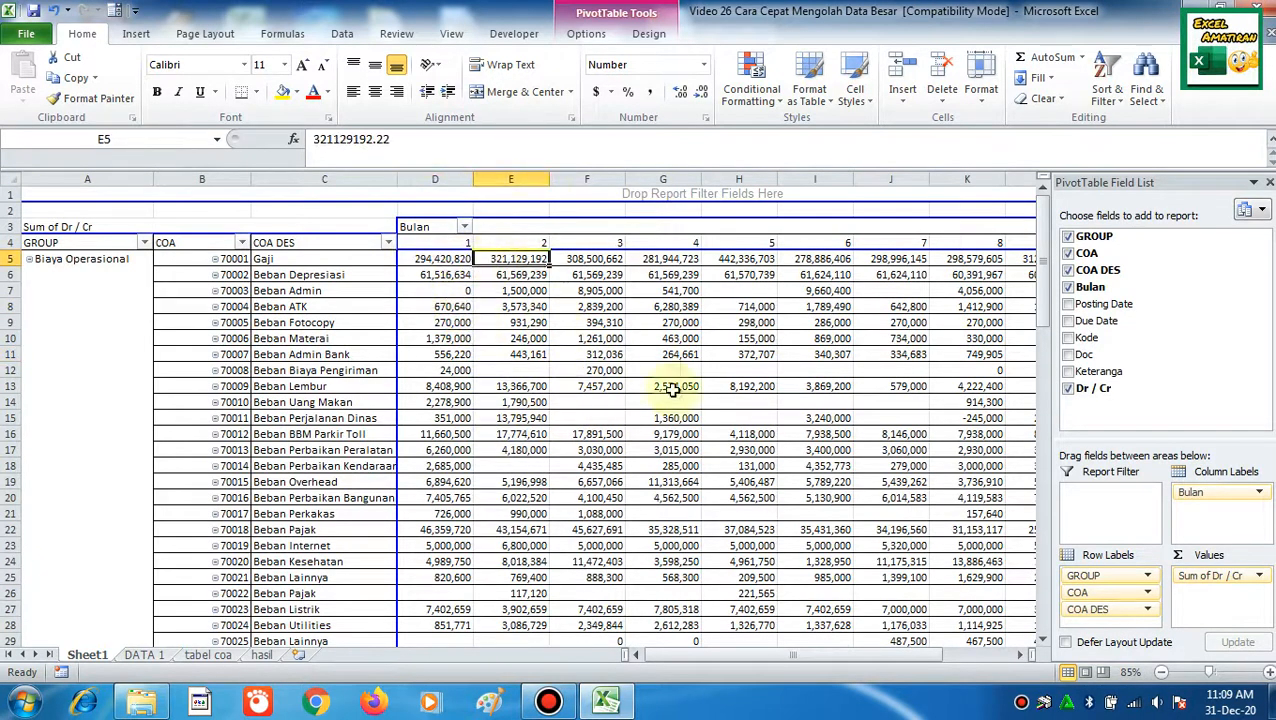
pyautogui.click(815, 402)
pyautogui.scroll(-14, 820, 410)
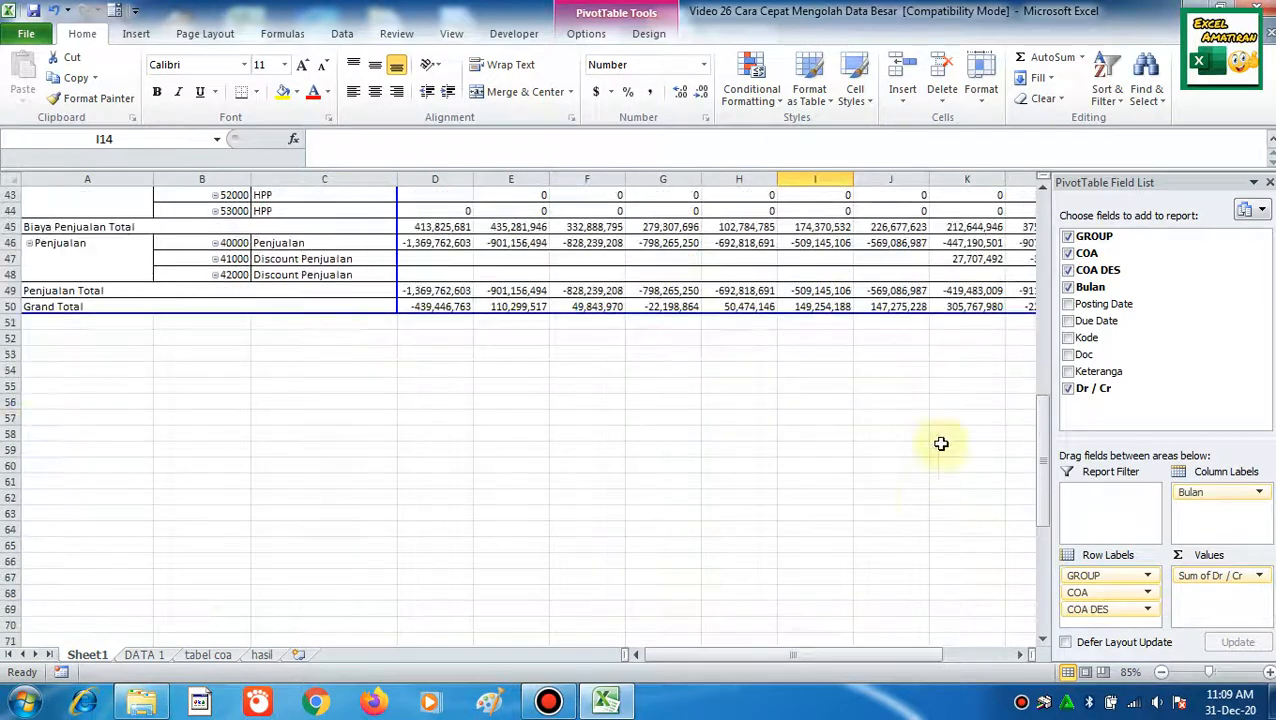
pyautogui.click(940, 416)
pyautogui.press('Right')
pyautogui.press('Right')
pyautogui.press('Right')
pyautogui.press('Right')
pyautogui.press('Right')
pyautogui.press('Right')
pyautogui.press('Right')
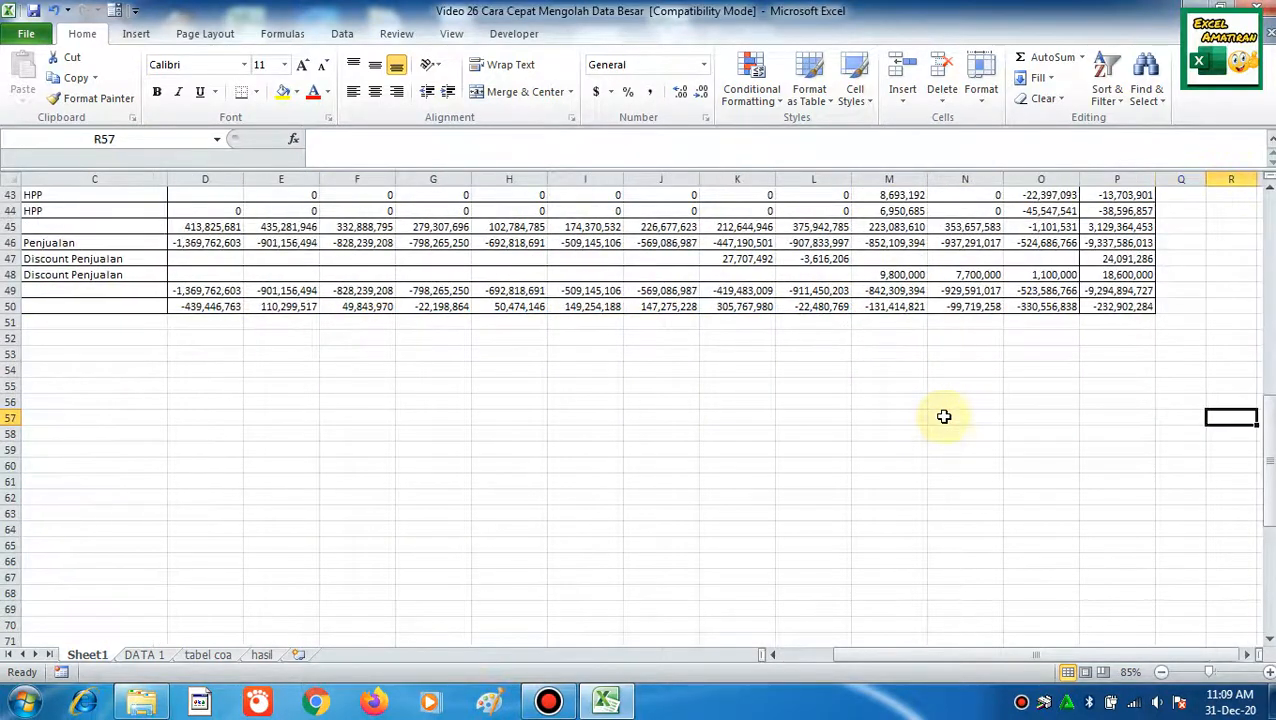
pyautogui.click(1084, 307)
pyautogui.click(945, 366)
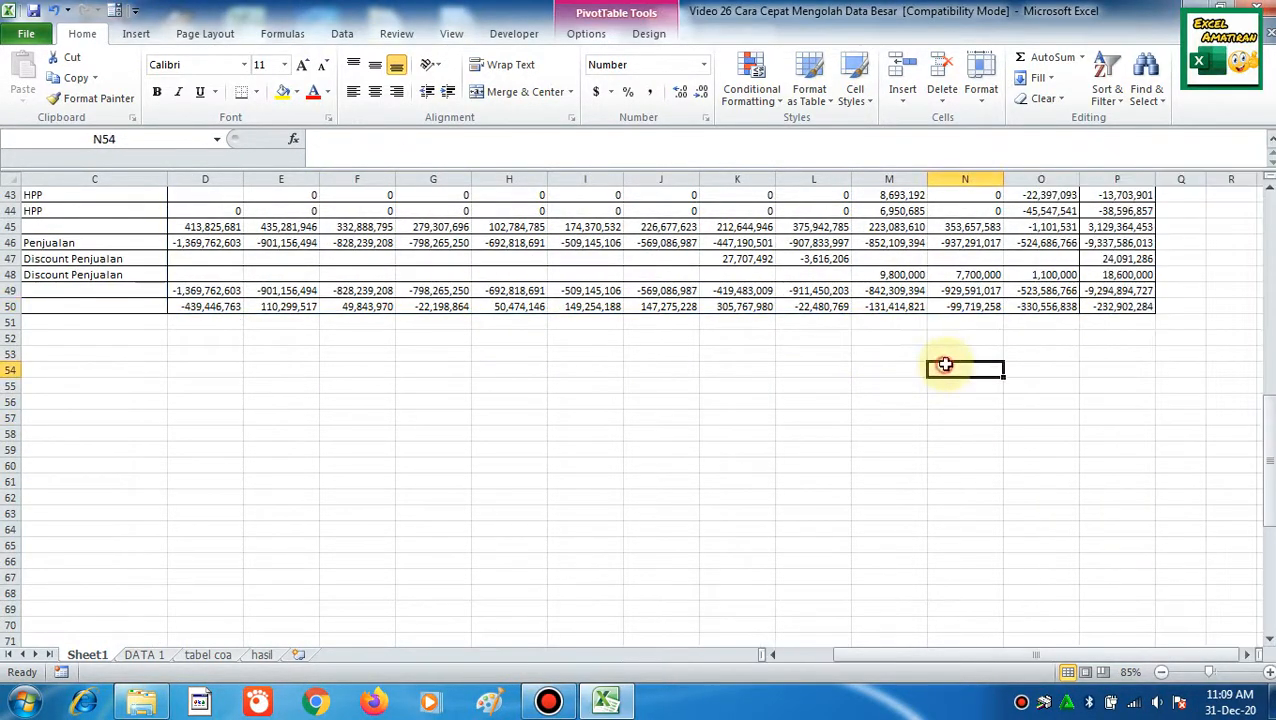
pyautogui.press('Right')
pyautogui.press('Right')
pyautogui.press('Right')
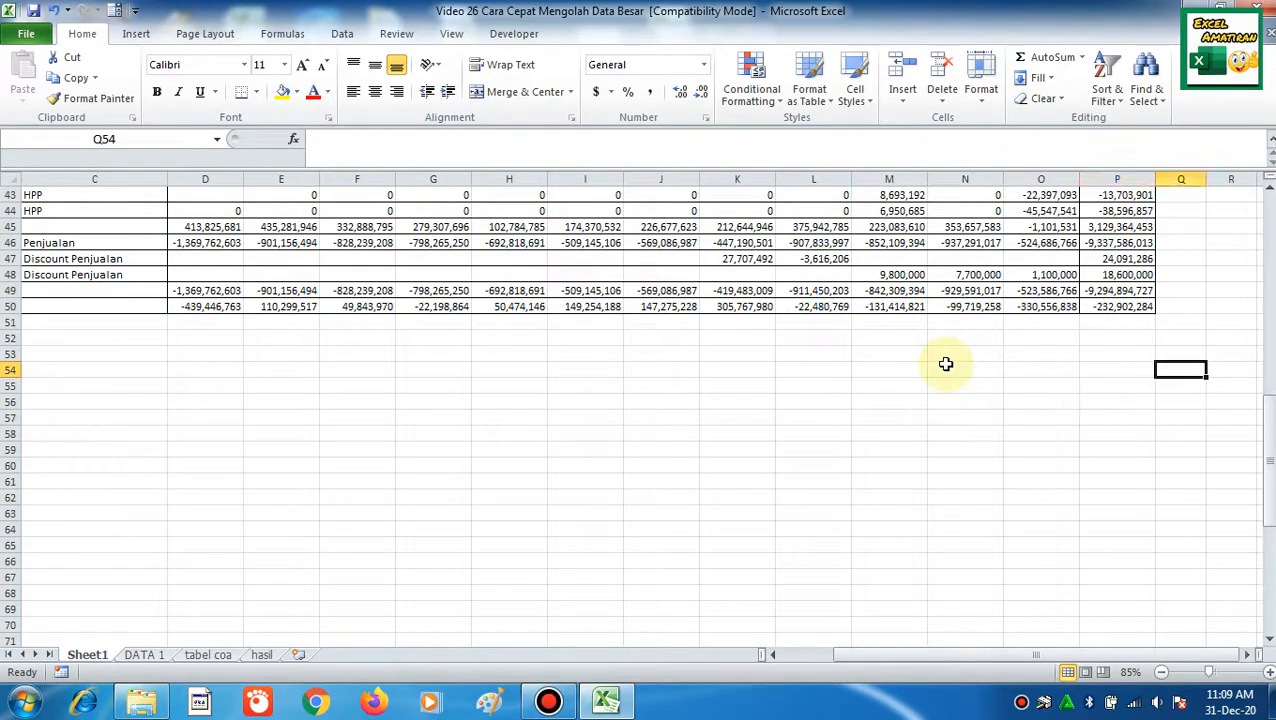
pyautogui.click(1097, 310)
pyautogui.click(815, 385)
pyautogui.scroll(2, 336, 393)
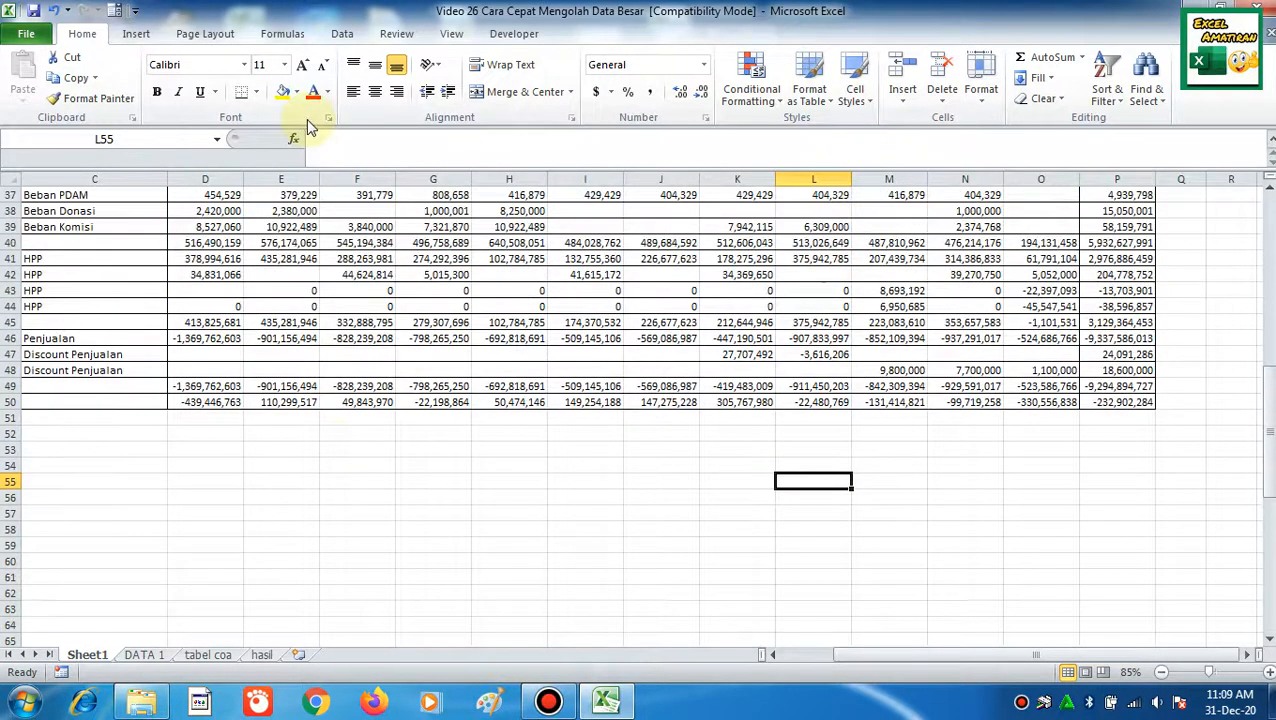
# - Check the order of the GROUP and COA row labels, comparing the Penjualan and Biaya Operasional groups
pyautogui.click(79, 353)
pyautogui.press('Left')
pyautogui.press('Left')
pyautogui.press('Up')
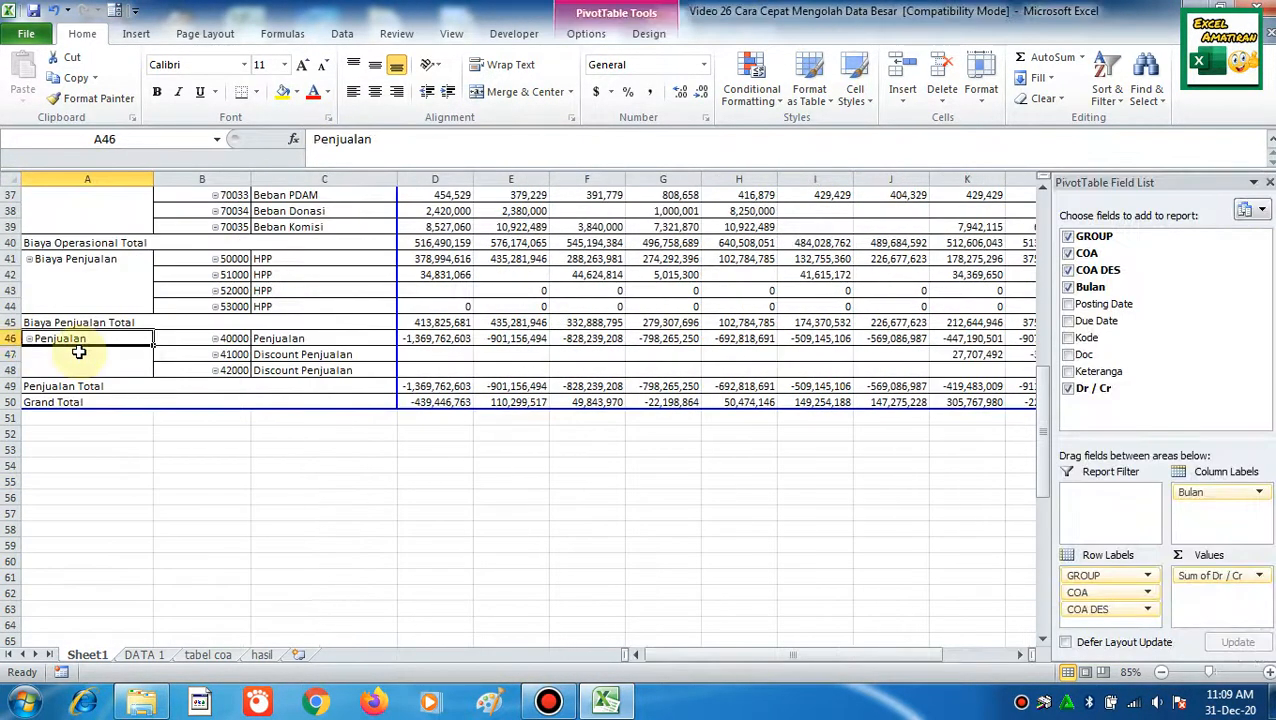
pyautogui.press('Up')
pyautogui.click(175, 340)
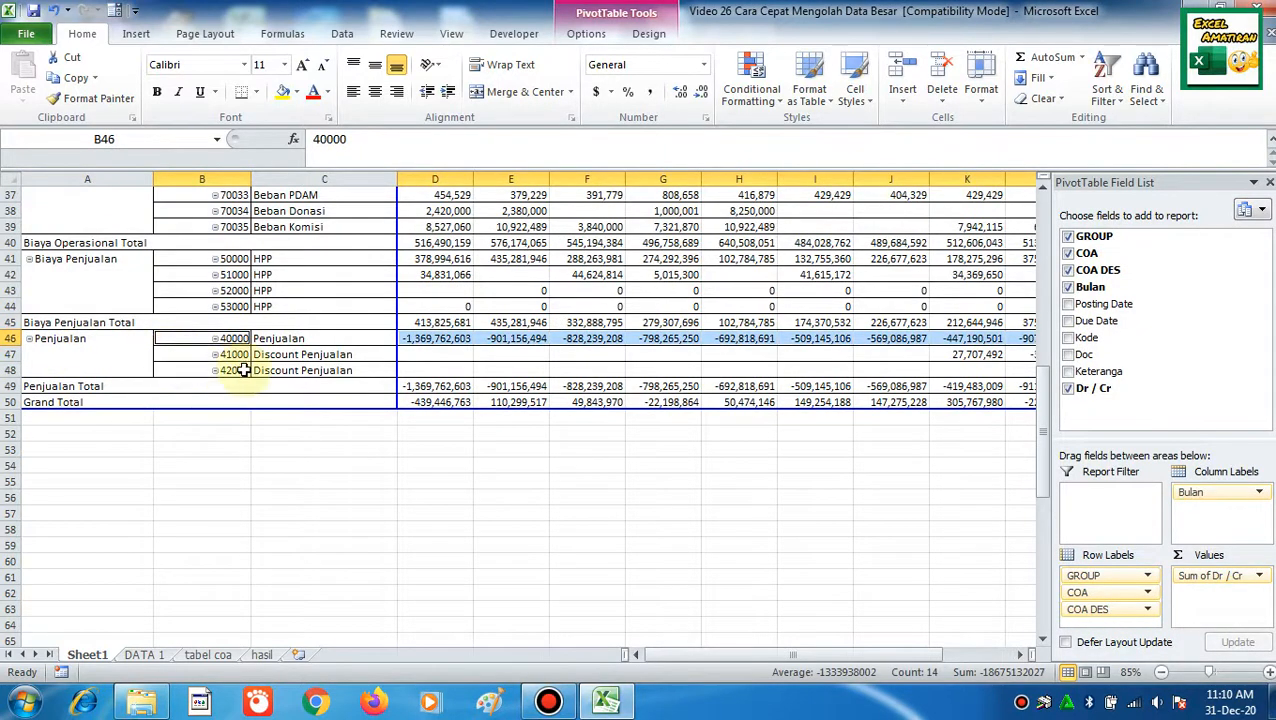
pyautogui.scroll(12, 243, 370)
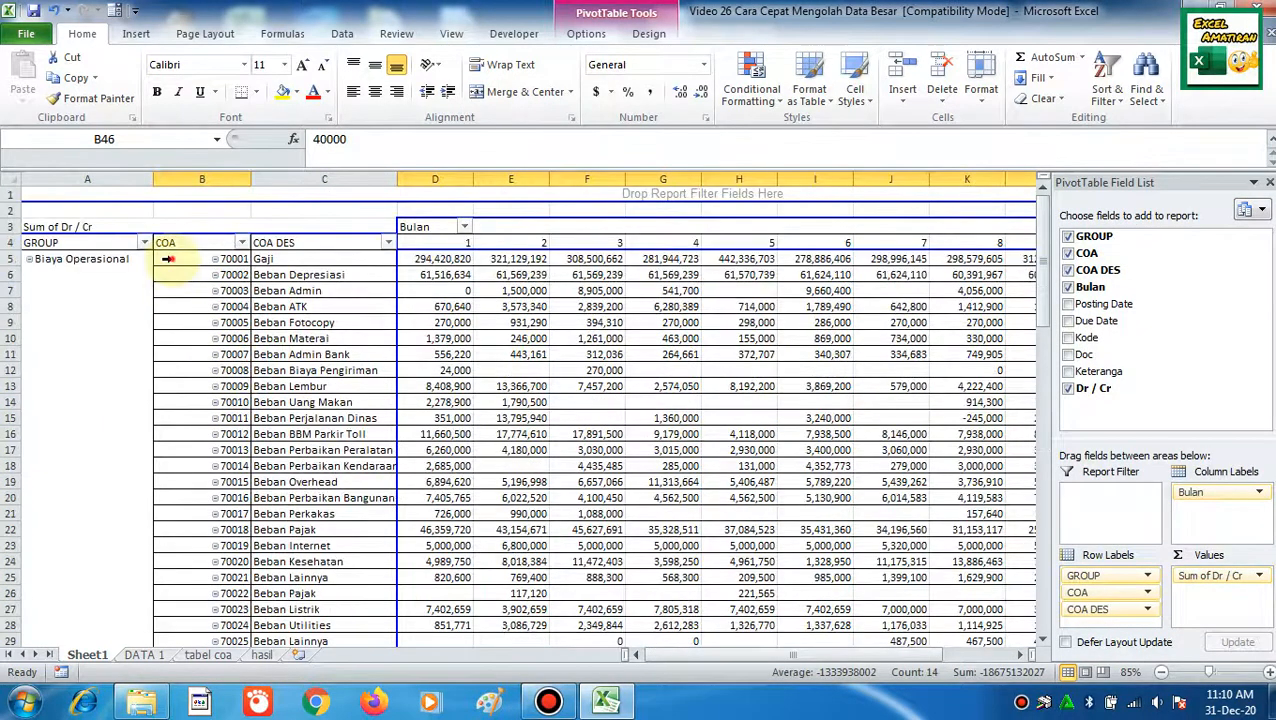
pyautogui.click(168, 259)
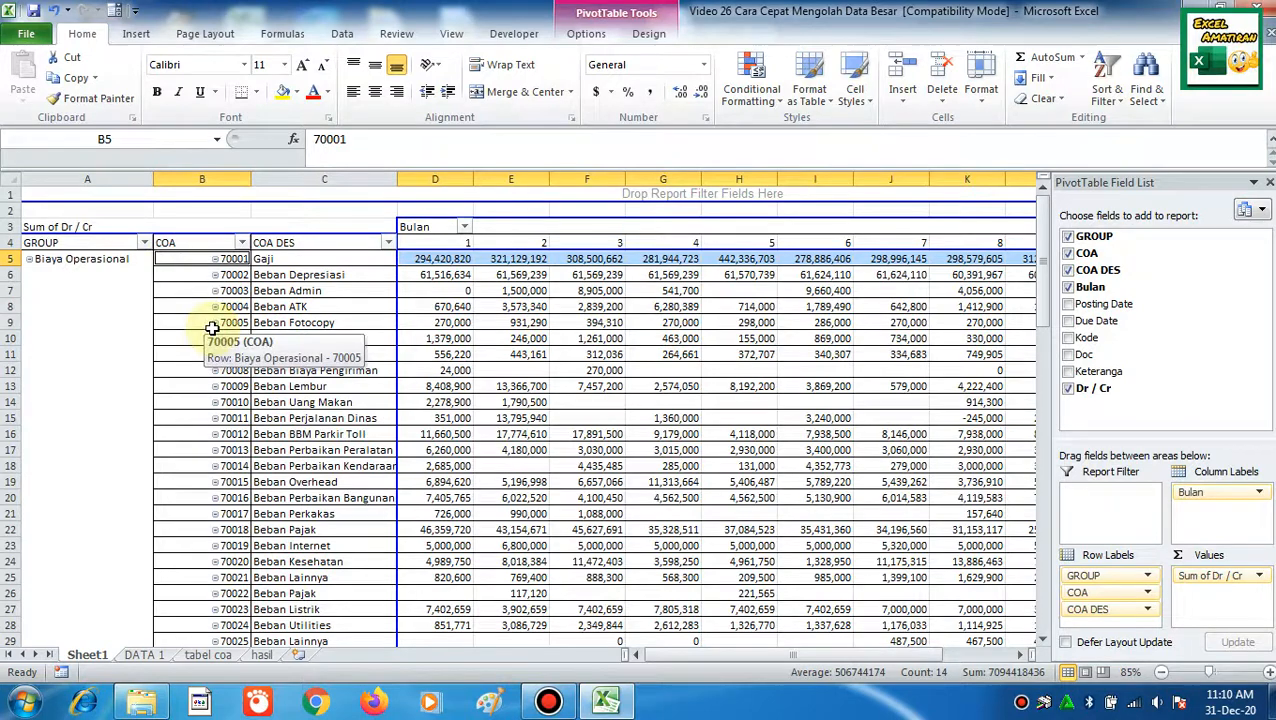
# - Look through the account list on the tabel coa sheet, up to the URUTAN column of the first account
pyautogui.click(207, 655)
pyautogui.click(197, 331)
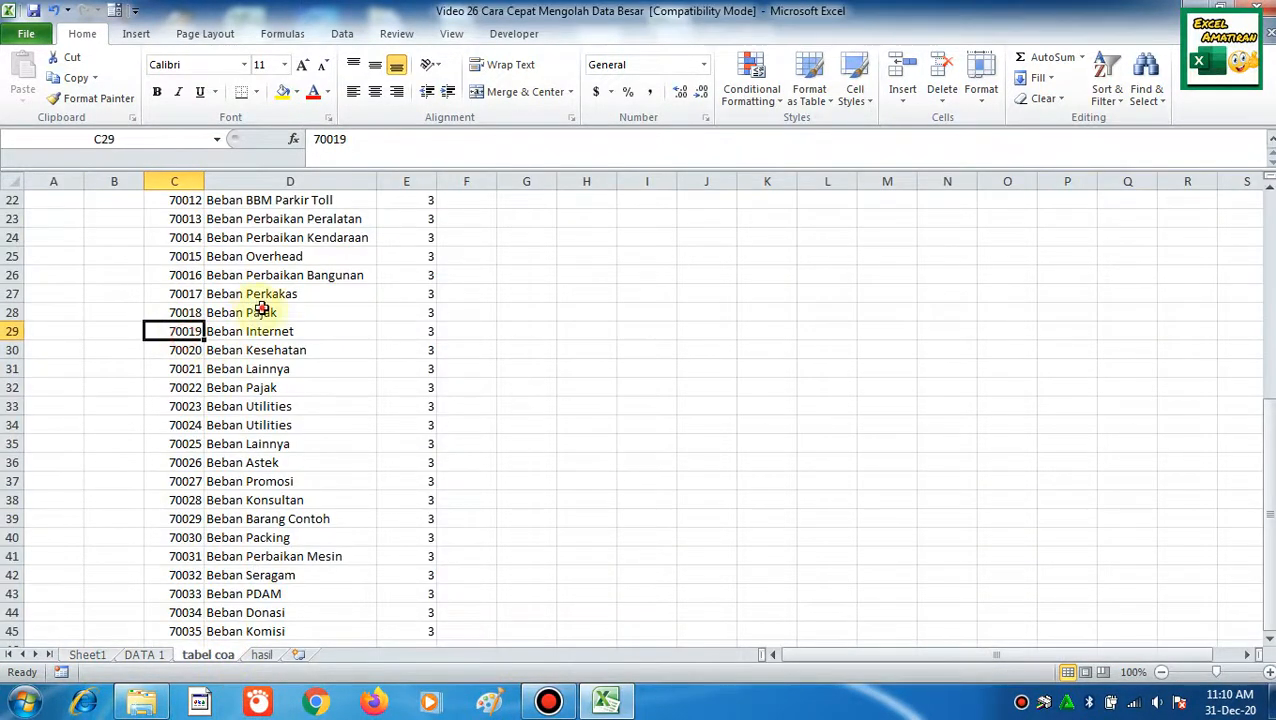
pyautogui.click(260, 310)
pyautogui.click(190, 461)
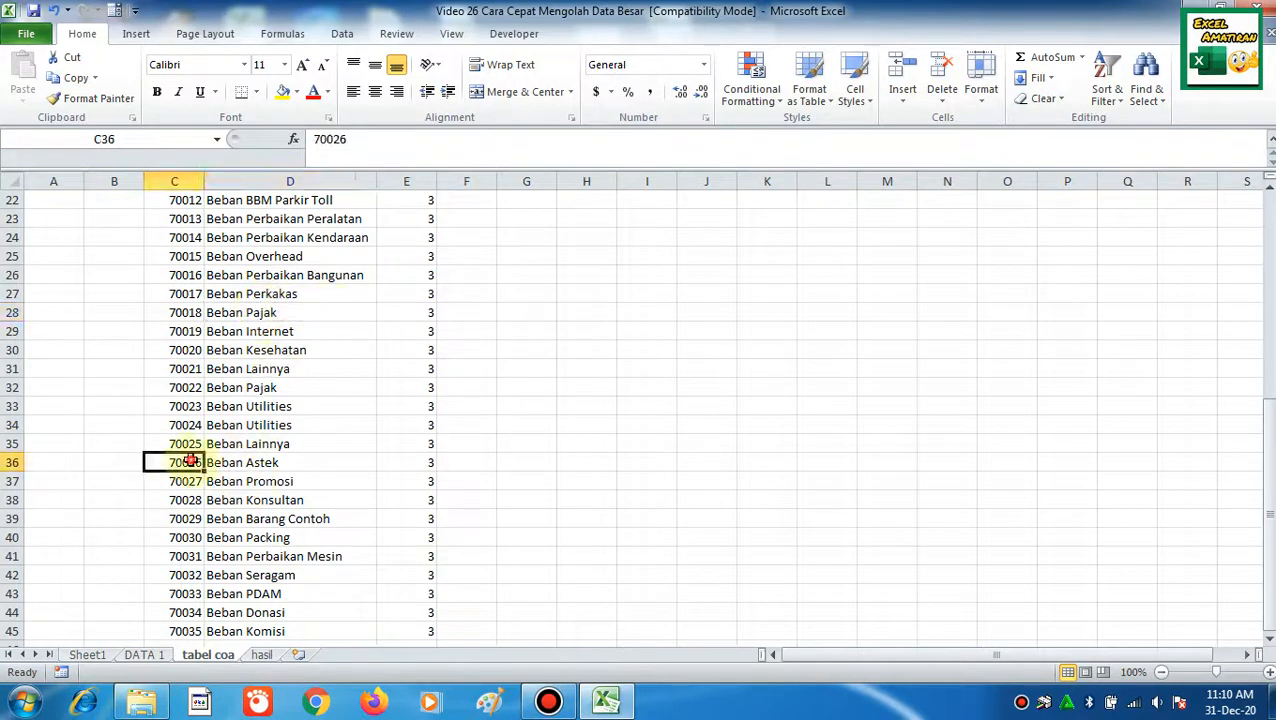
pyautogui.hotkey('ctrl', 'Up')
pyautogui.hotkey('ctrl', 'Up')
pyautogui.press('Down')
pyautogui.press('Down')
pyautogui.press('Down')
pyautogui.press('Right')
pyautogui.press('Right')
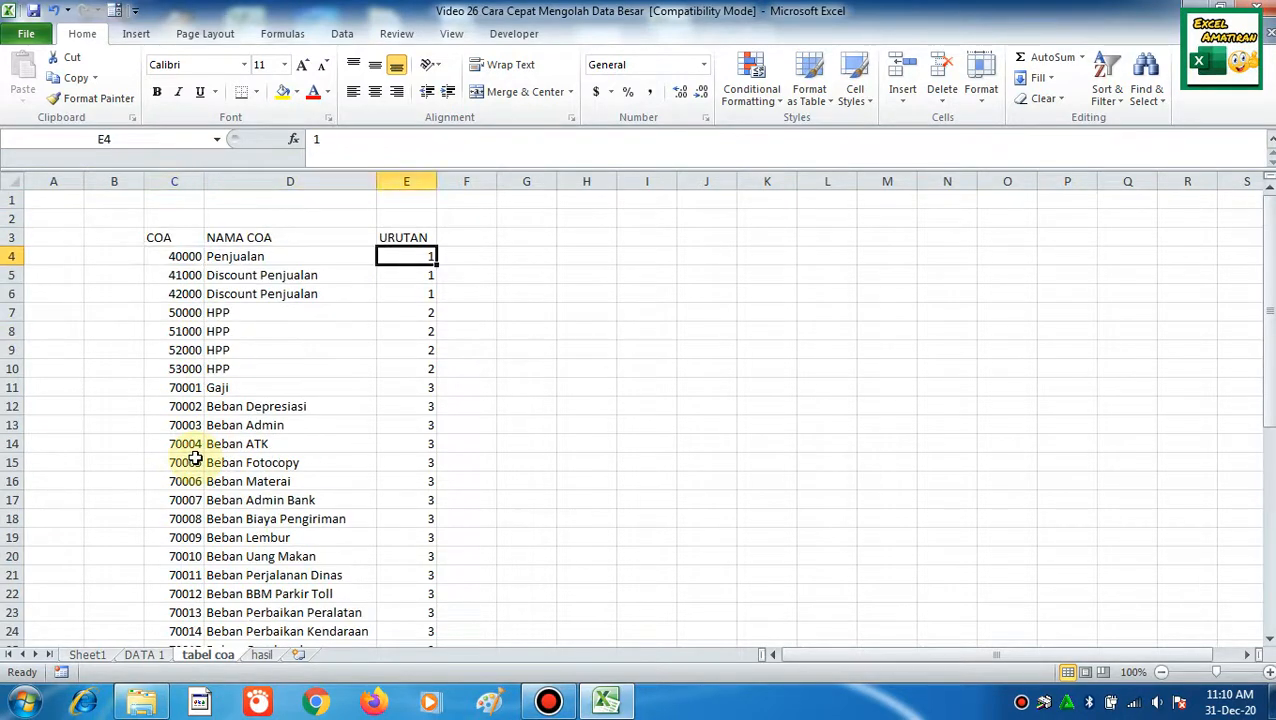
# - Compare the COA codes with their URUTAN numbers for the Penjualan, HPP and Gaji accounts
pyautogui.press('Left')
pyautogui.press('Left')
pyautogui.press('Right')
pyautogui.press('Right')
pyautogui.press('Left')
pyautogui.press('Left')
pyautogui.press('Down')
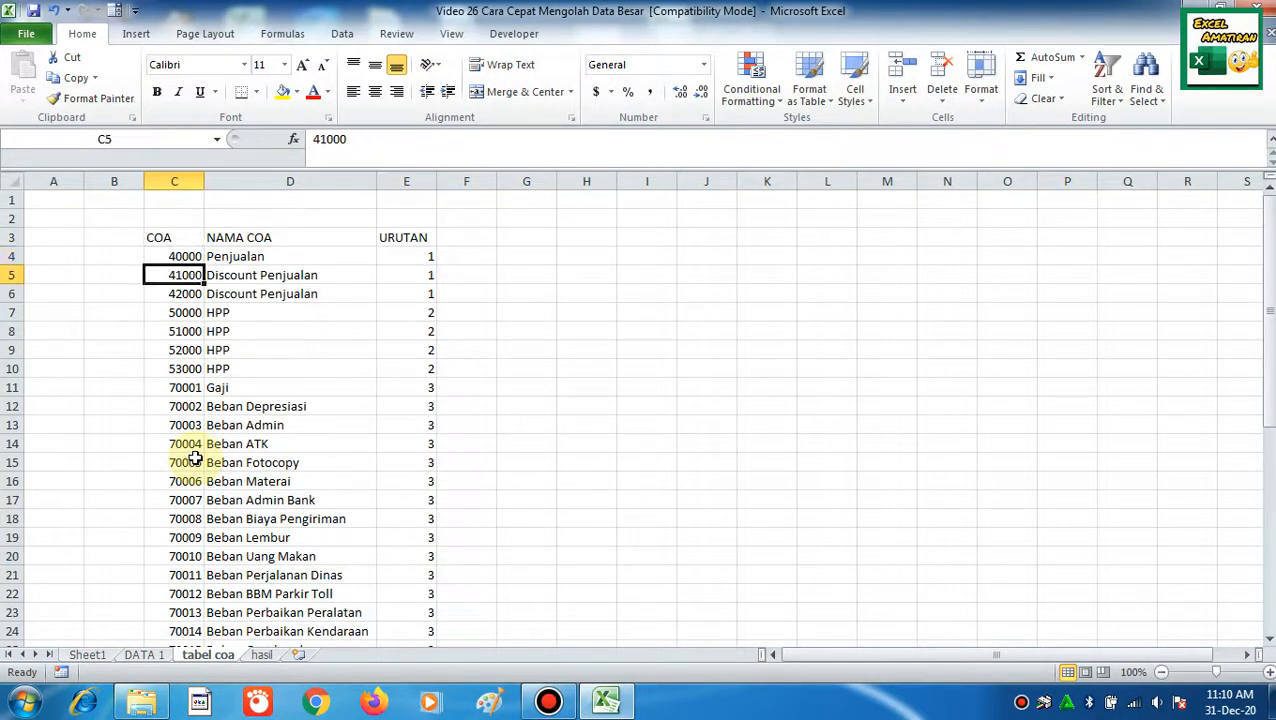
pyautogui.press('Down')
pyautogui.press('Down')
pyautogui.press('Right')
pyautogui.press('Right')
pyautogui.press('Left')
pyautogui.press('Left')
pyautogui.press('Down')
pyautogui.press('Down')
pyautogui.press('Down')
pyautogui.press('Down')
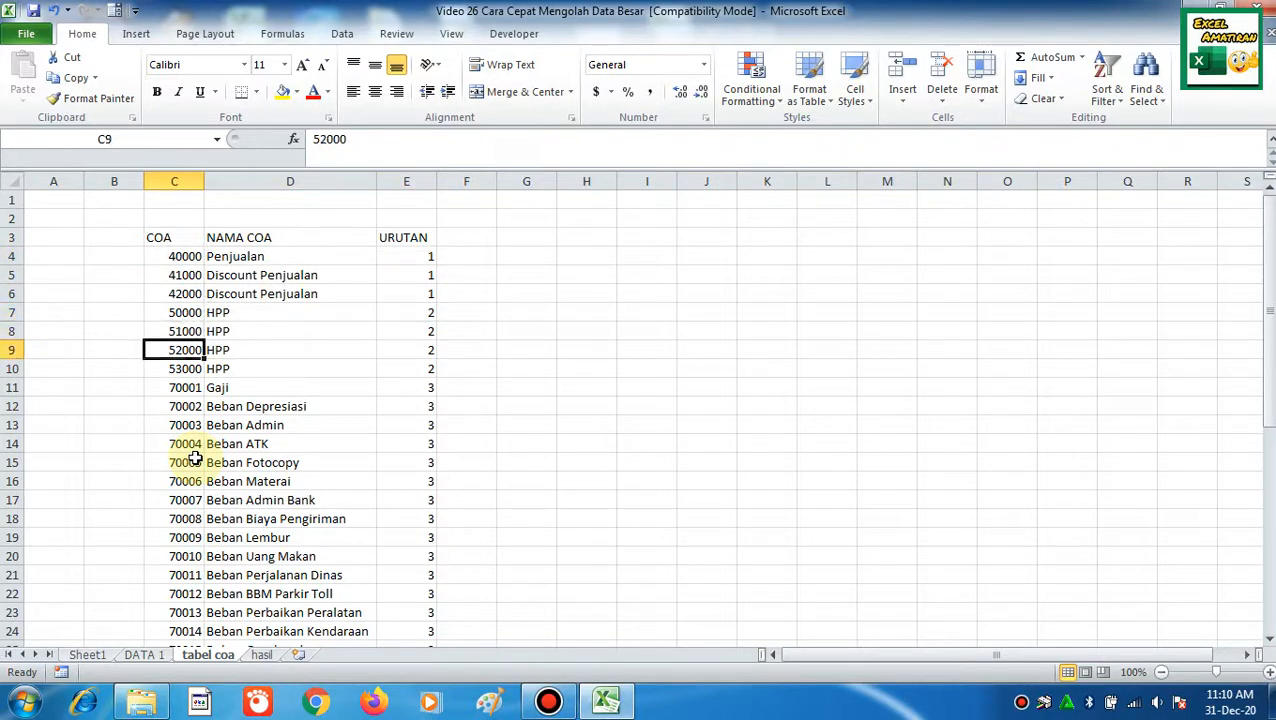
pyautogui.press('Right')
pyautogui.press('Right')
pyautogui.press('Left')
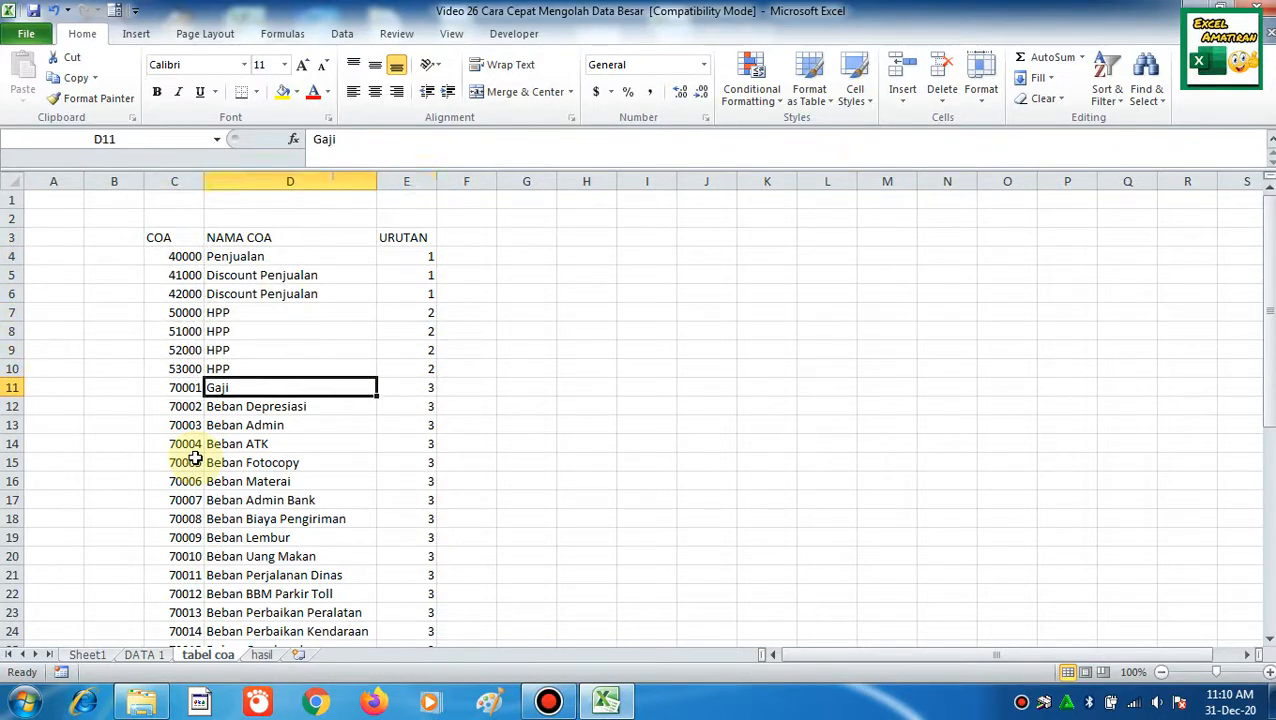
# - Insert an entire column before Bulan on the DATA 1 sheet and head it Urutan in E7
pyautogui.click(142, 654)
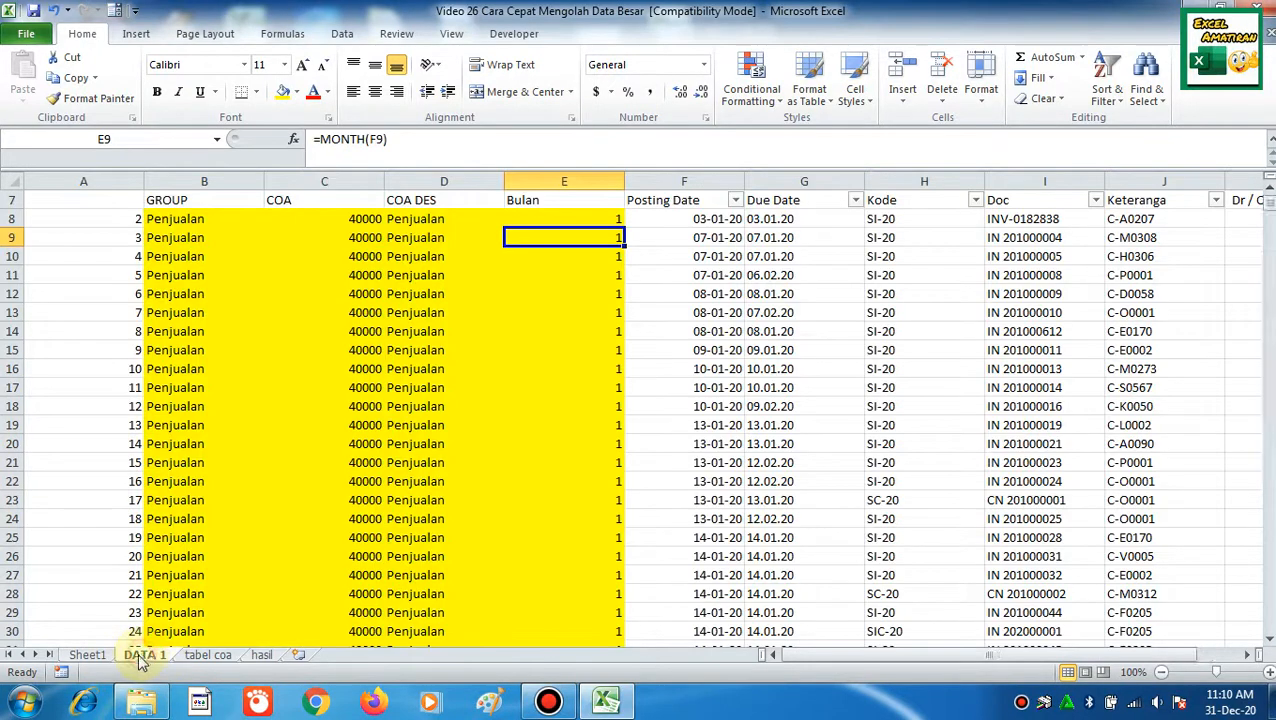
pyautogui.click(550, 218)
pyautogui.rightClick(546, 216)
pyautogui.click(588, 340)
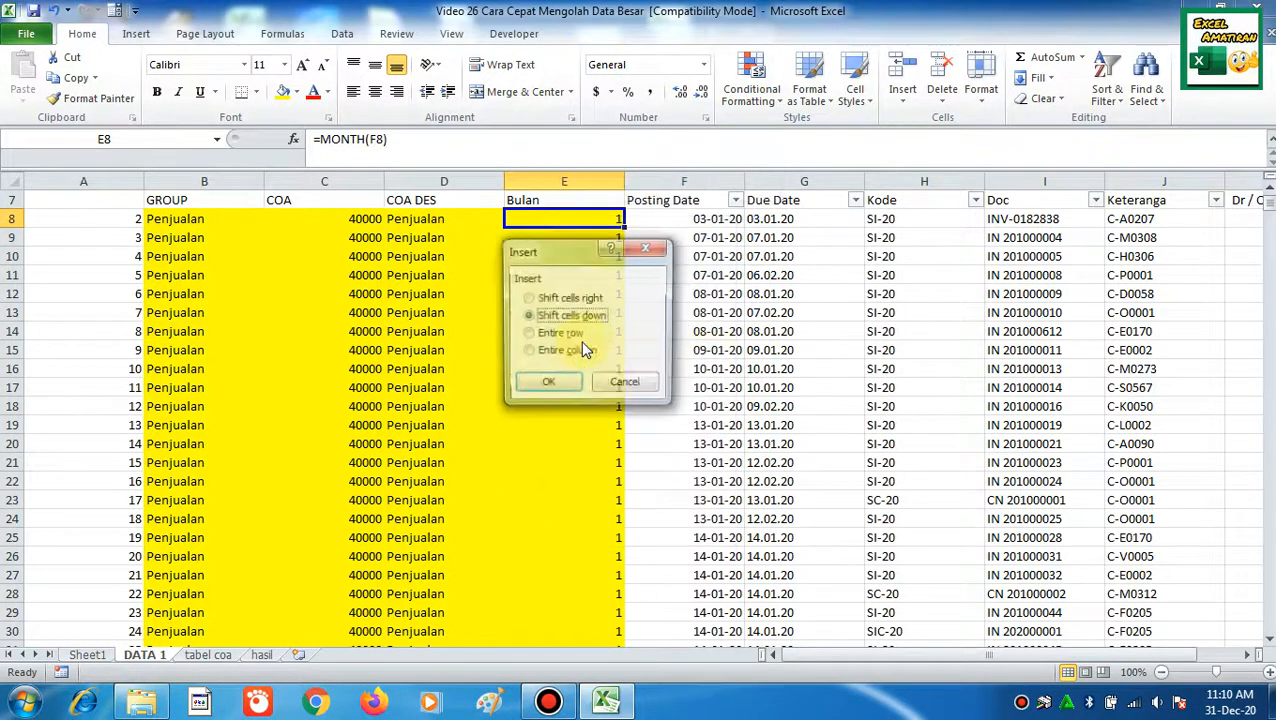
pyautogui.click(588, 350)
pyautogui.click(548, 381)
pyautogui.click(536, 198)
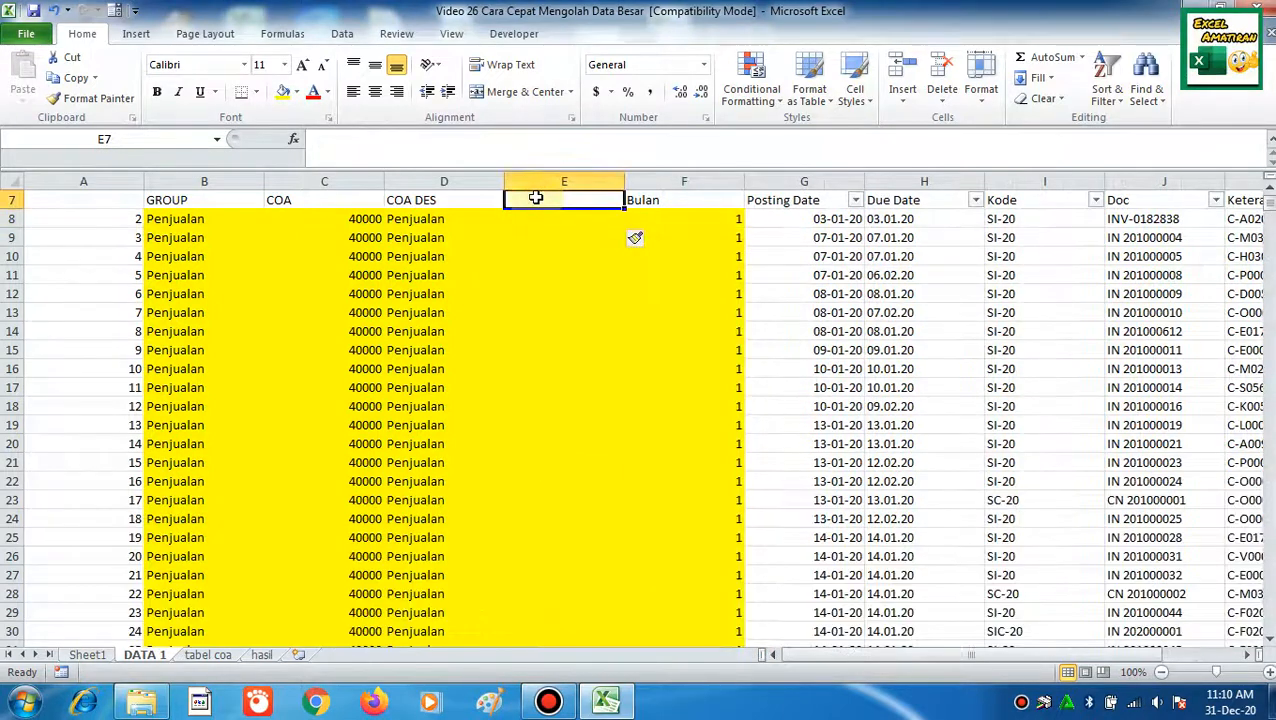
pyautogui.write('Urutan')
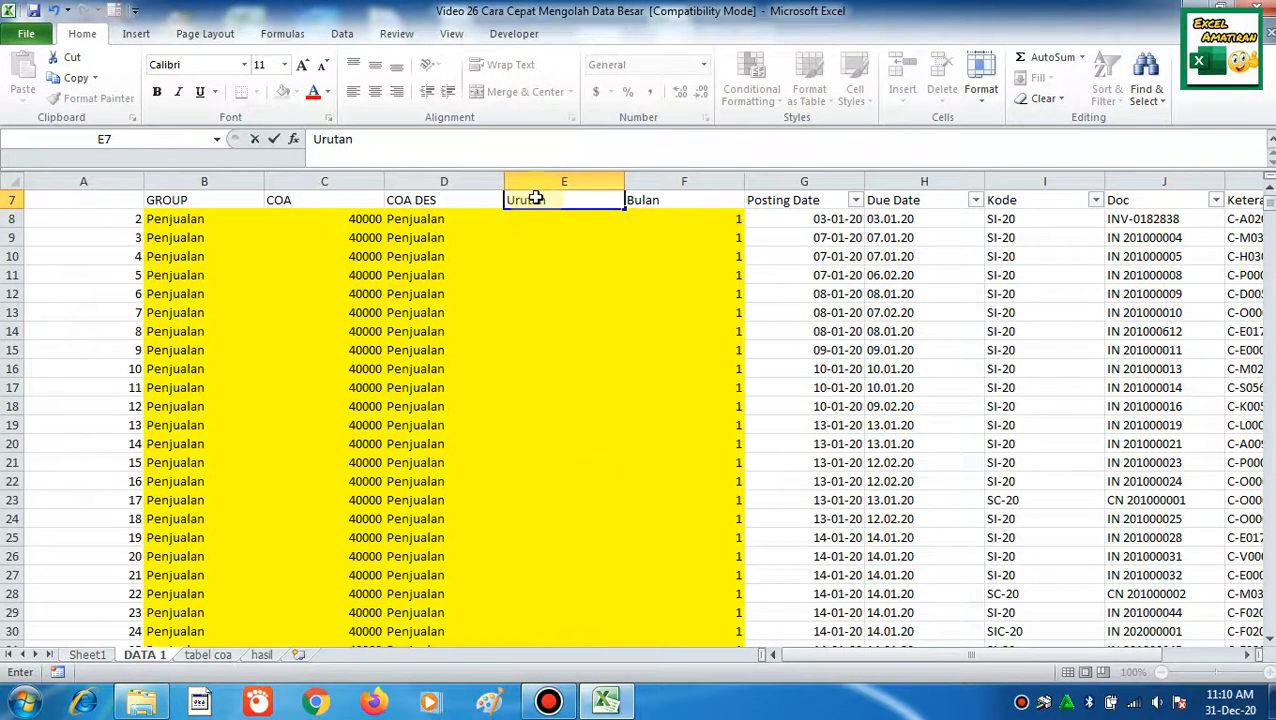
pyautogui.press('Return')
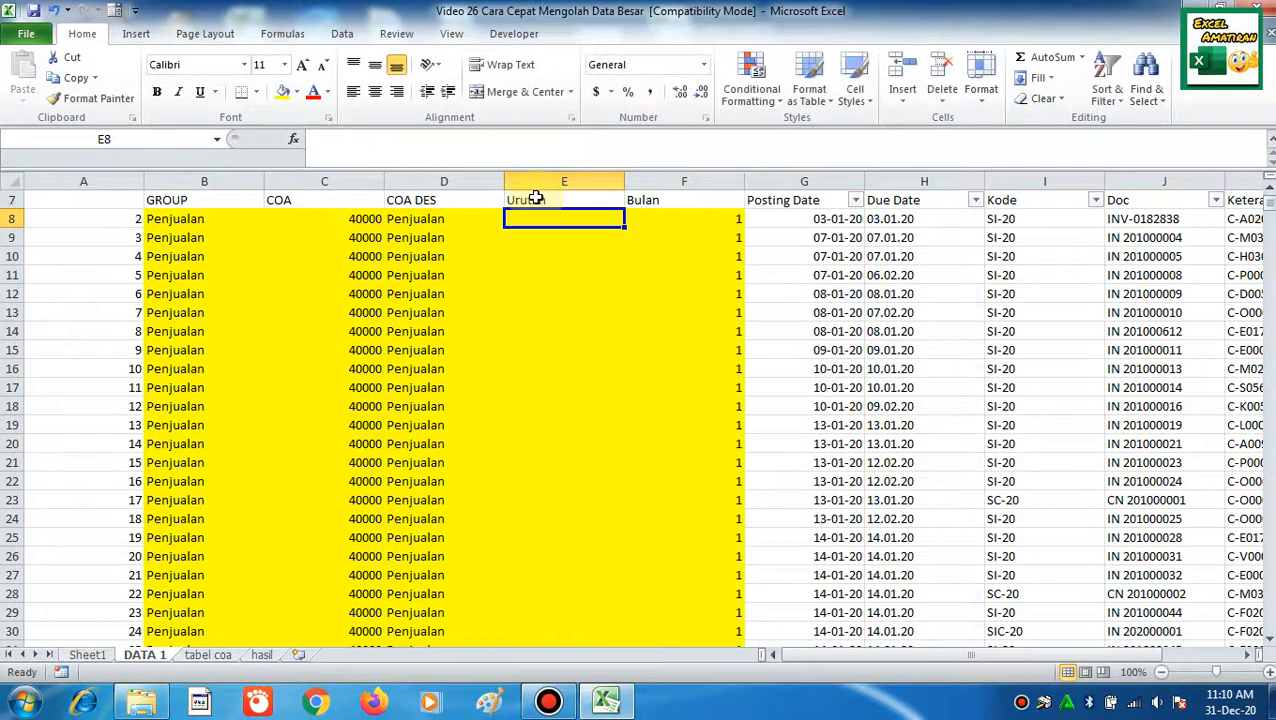
# - Start a VLOOKUP function in E8 of the Urutan column with C8 as the lookup value
pyautogui.click(295, 145)
pyautogui.click(957, 372)
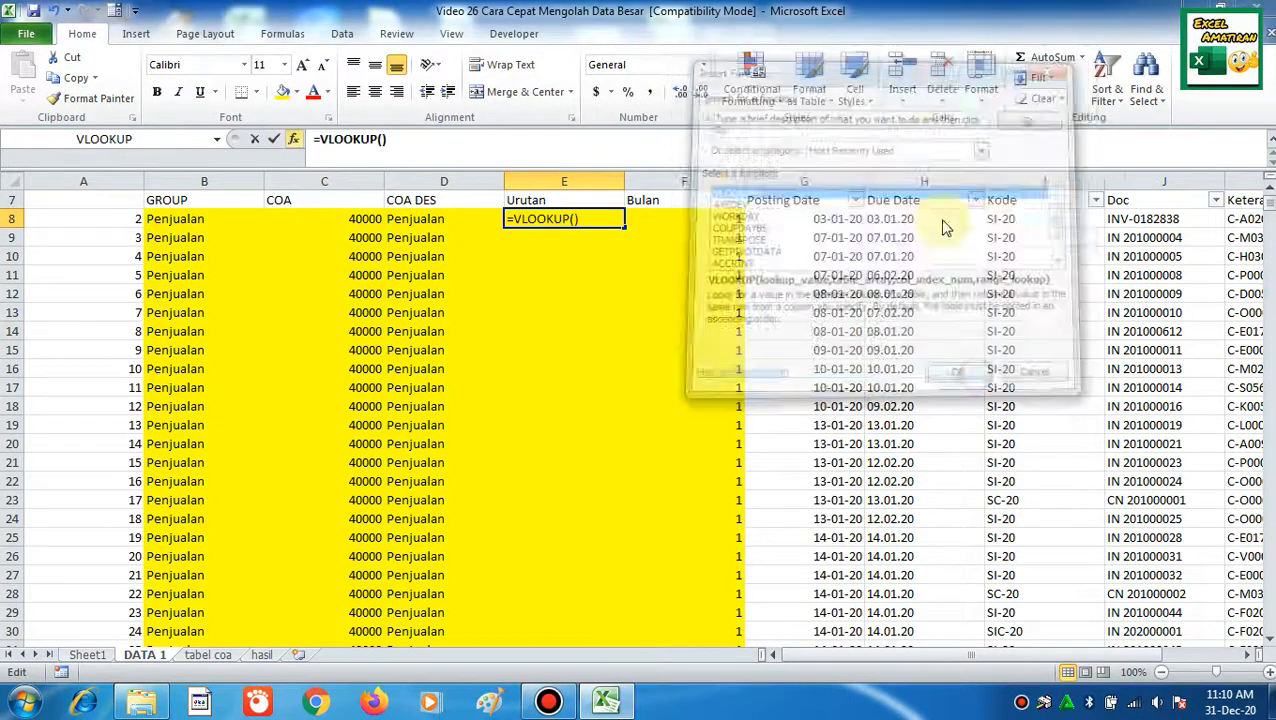
pyautogui.click(920, 133)
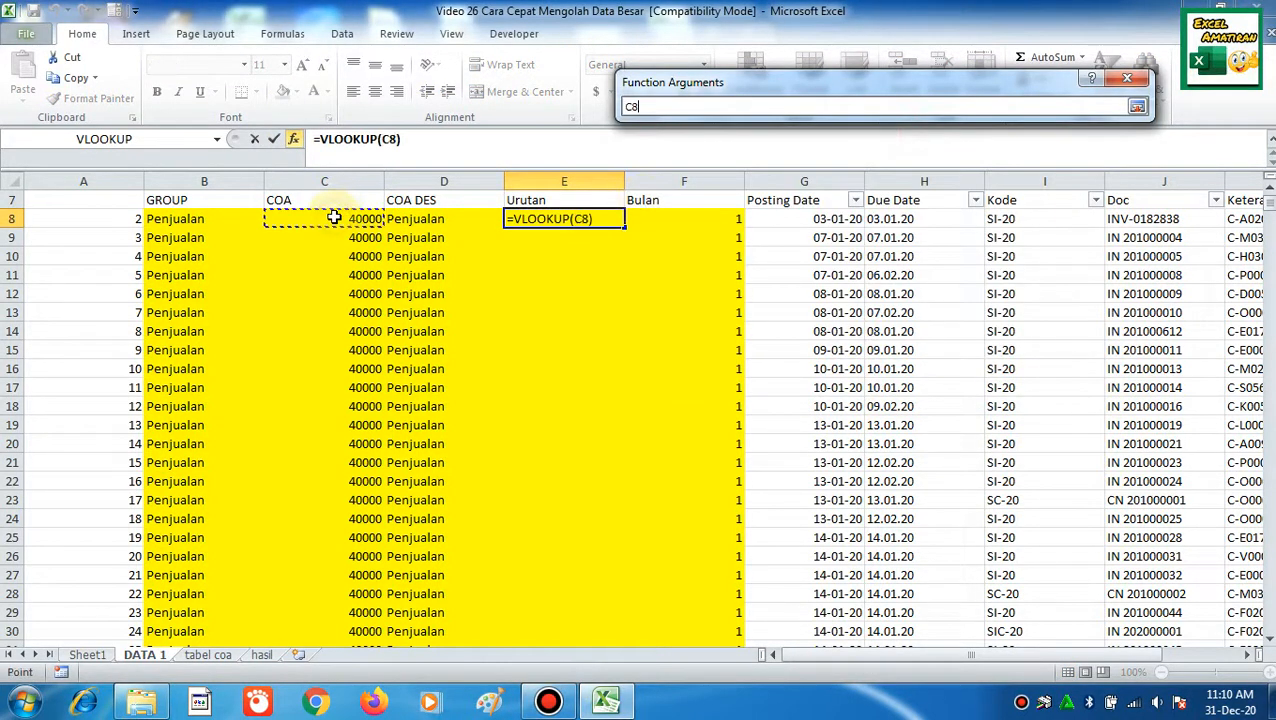
pyautogui.press('Return')
# - Set the VLOOKUP table array to the absolute range 'tabel coa'!$C$4:$E$45
pyautogui.click(920, 156)
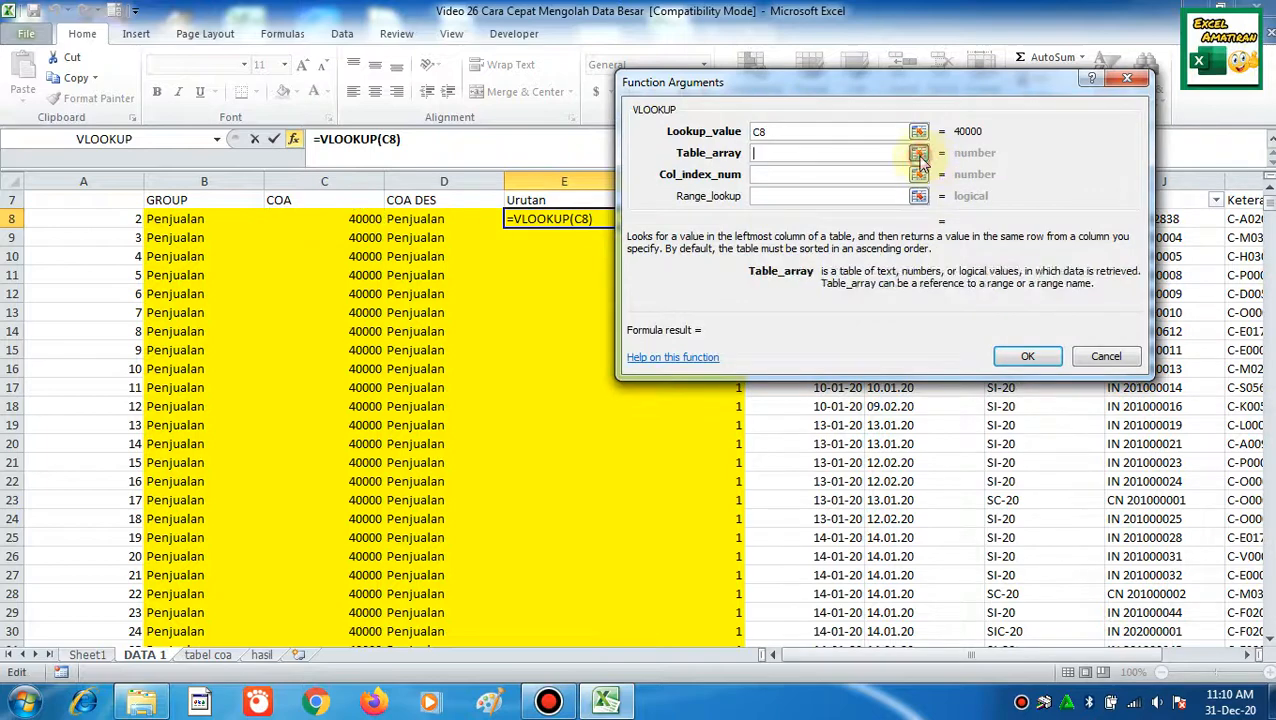
pyautogui.click(918, 155)
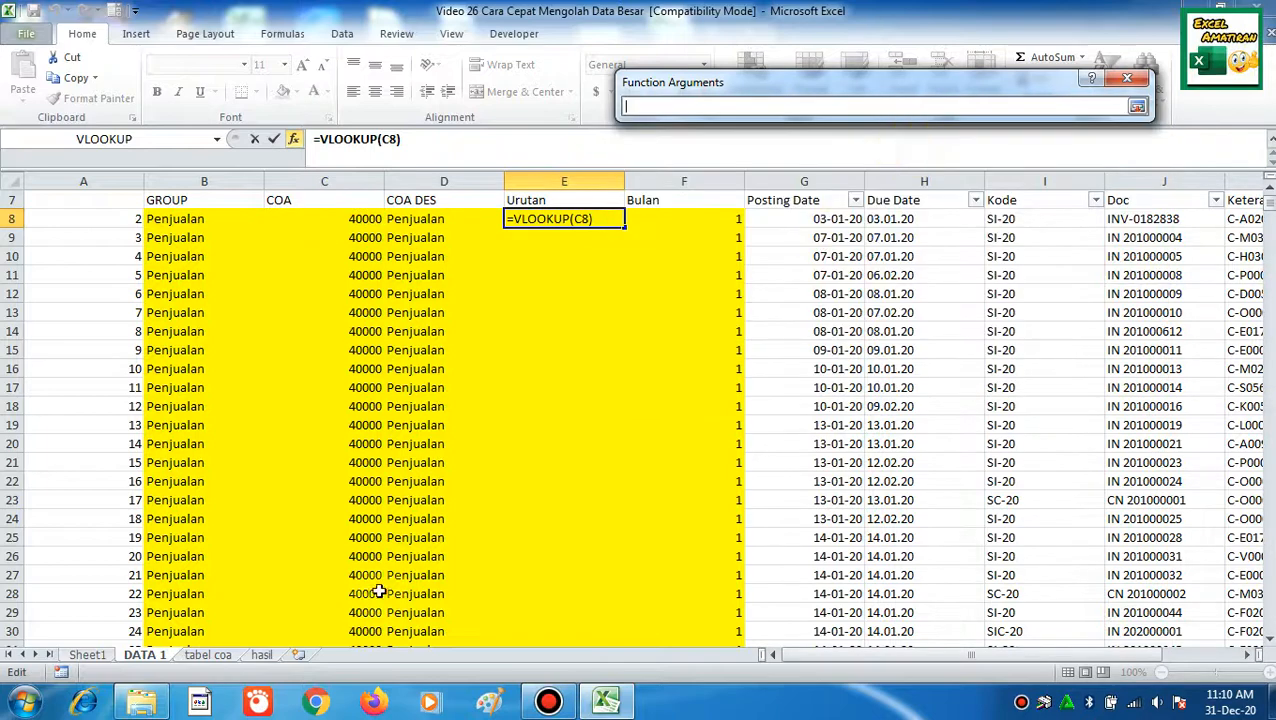
pyautogui.click(207, 655)
pyautogui.hotkey('shift', 'Right')
pyautogui.hotkey('shift', 'Right')
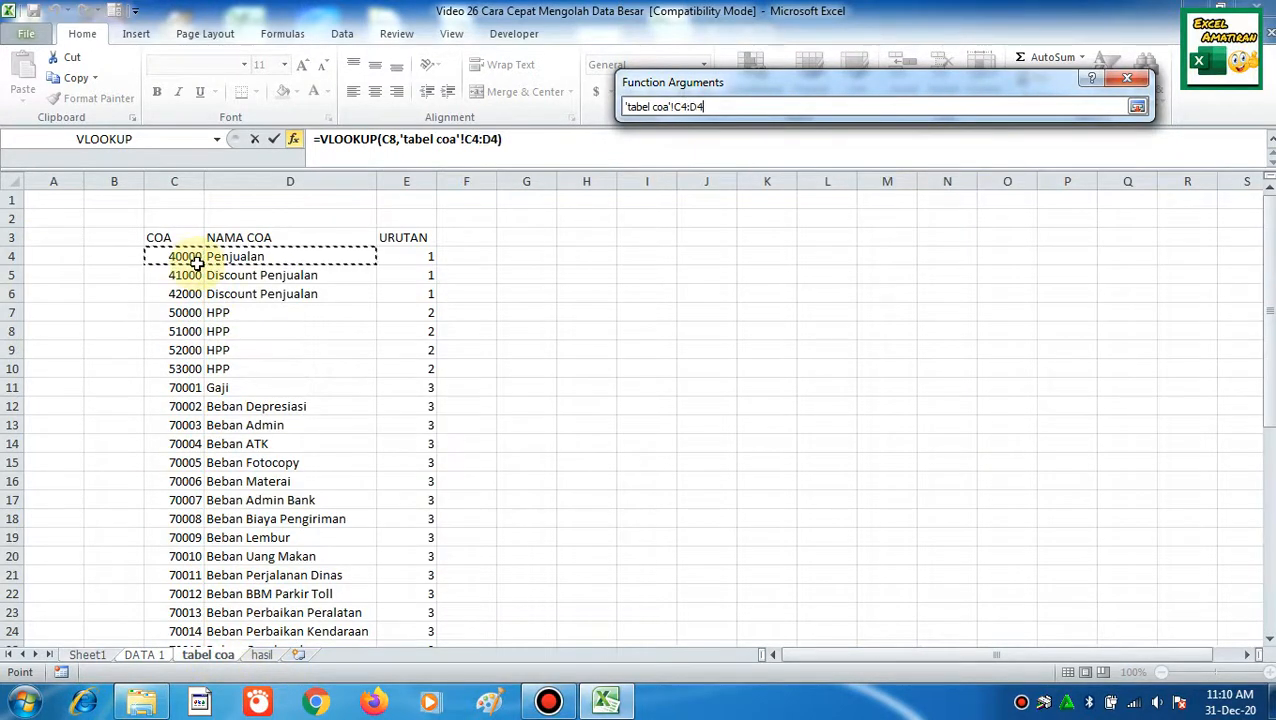
pyautogui.hotkey('ctrl', 'shift', 'Down')
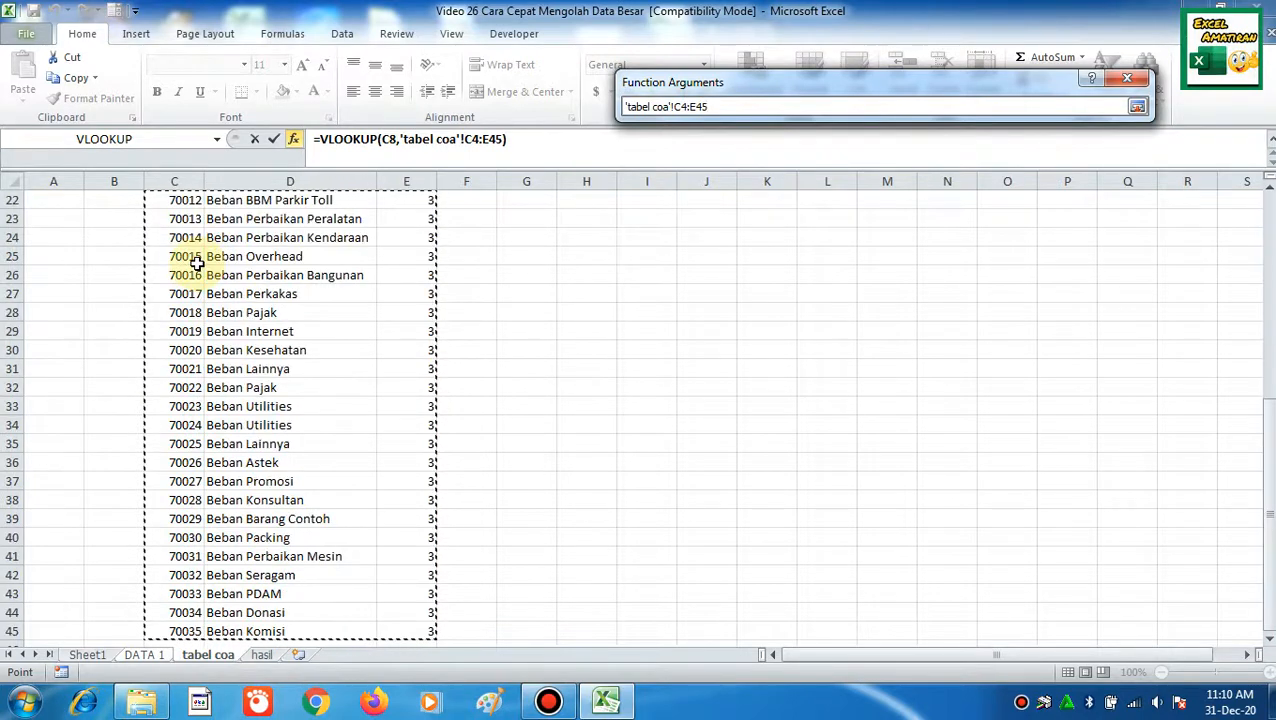
pyautogui.press('Return')
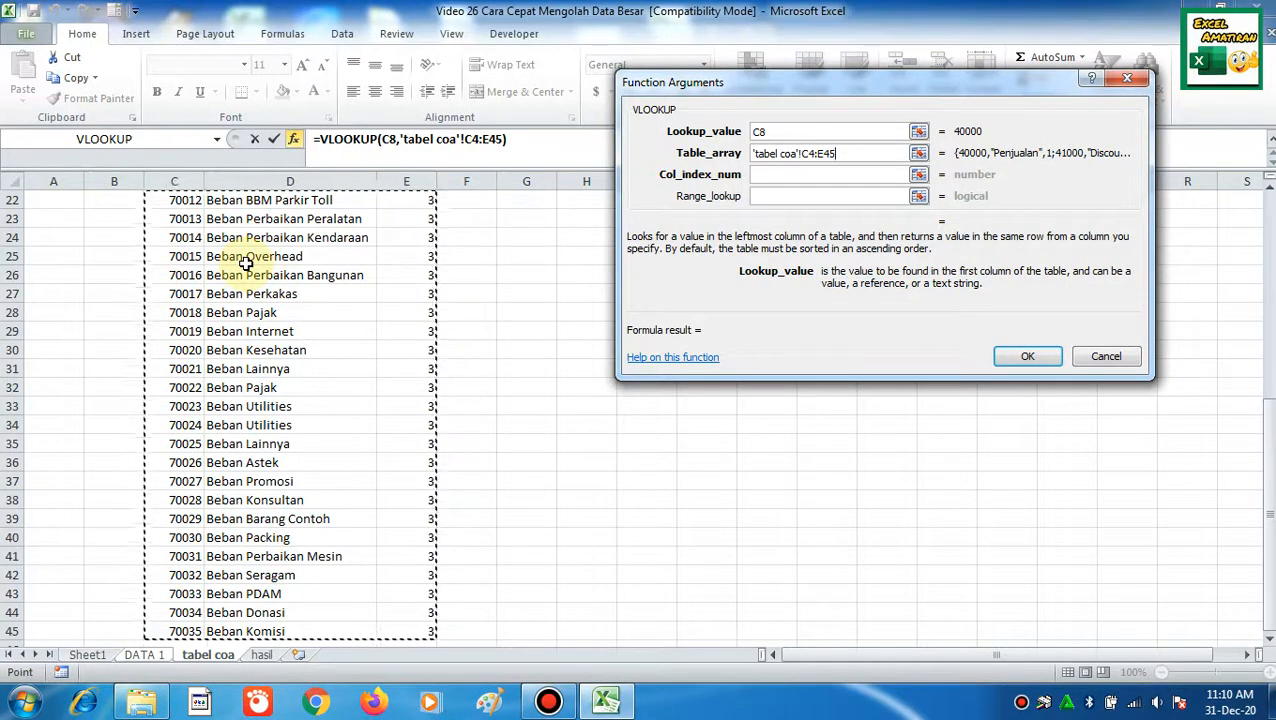
pyautogui.press('F4')
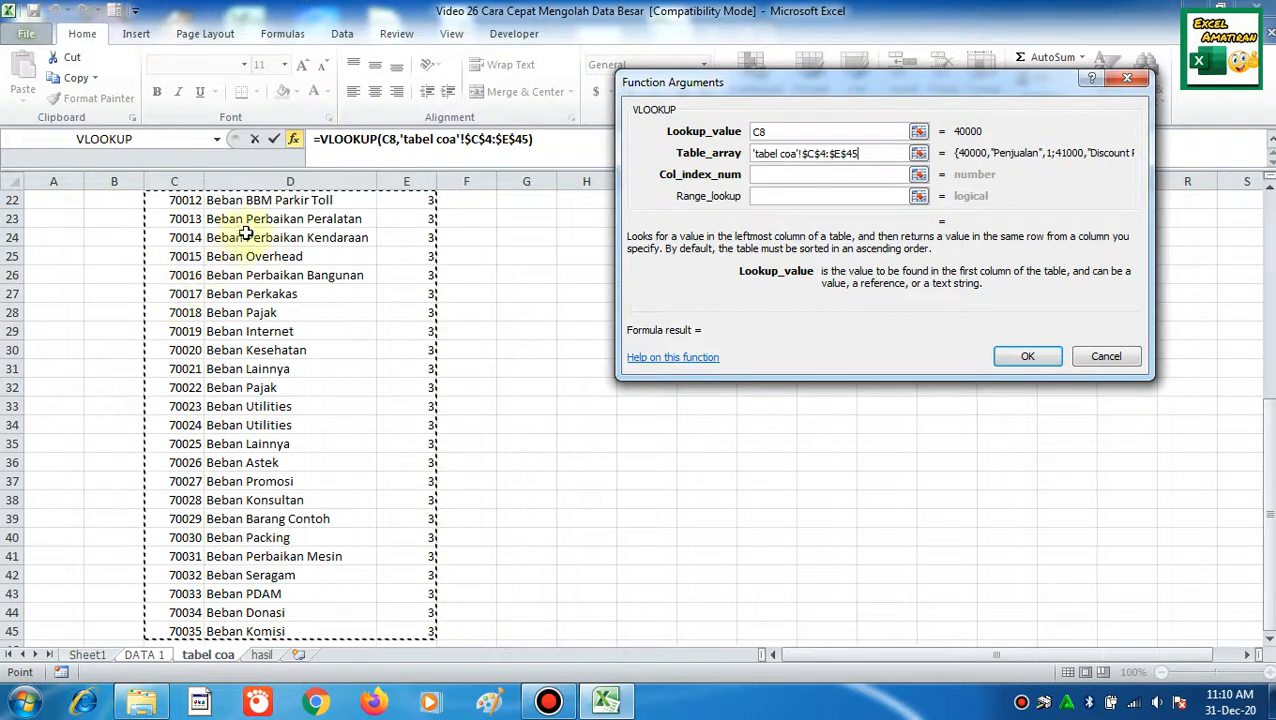
# - Complete the VLOOKUP with column index 3 and range lookup 0
pyautogui.click(769, 174)
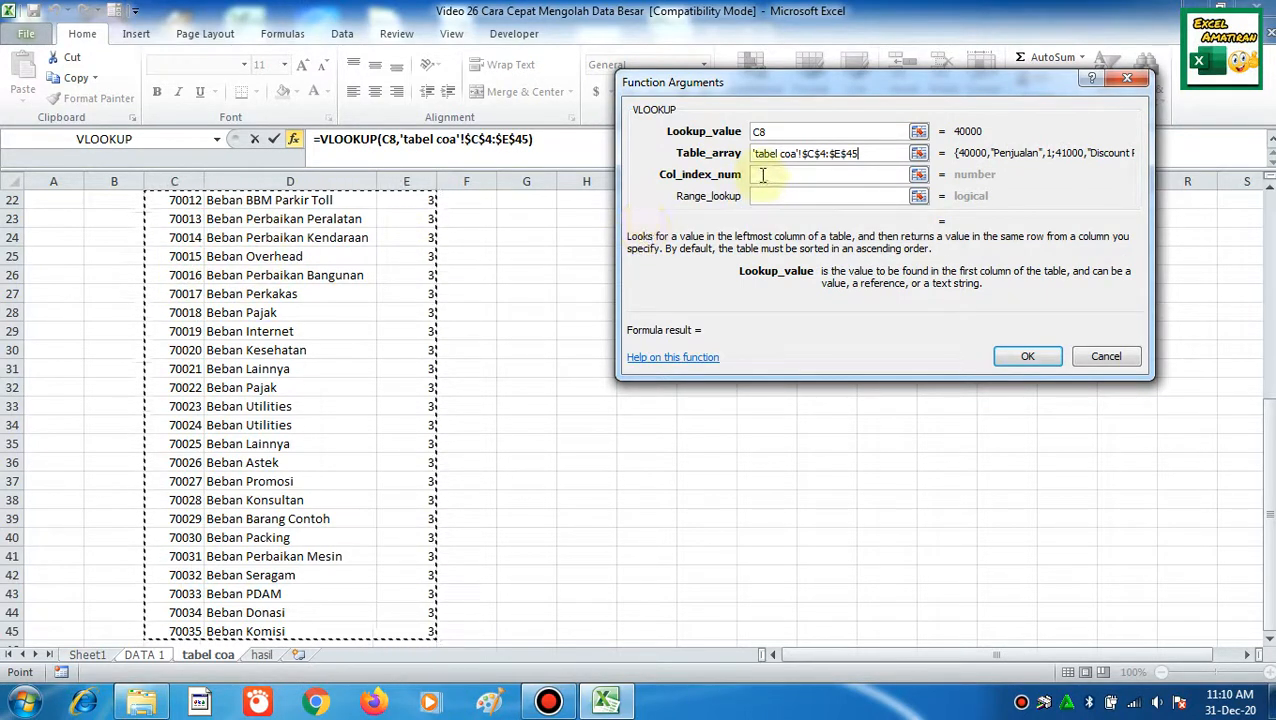
pyautogui.write('3')
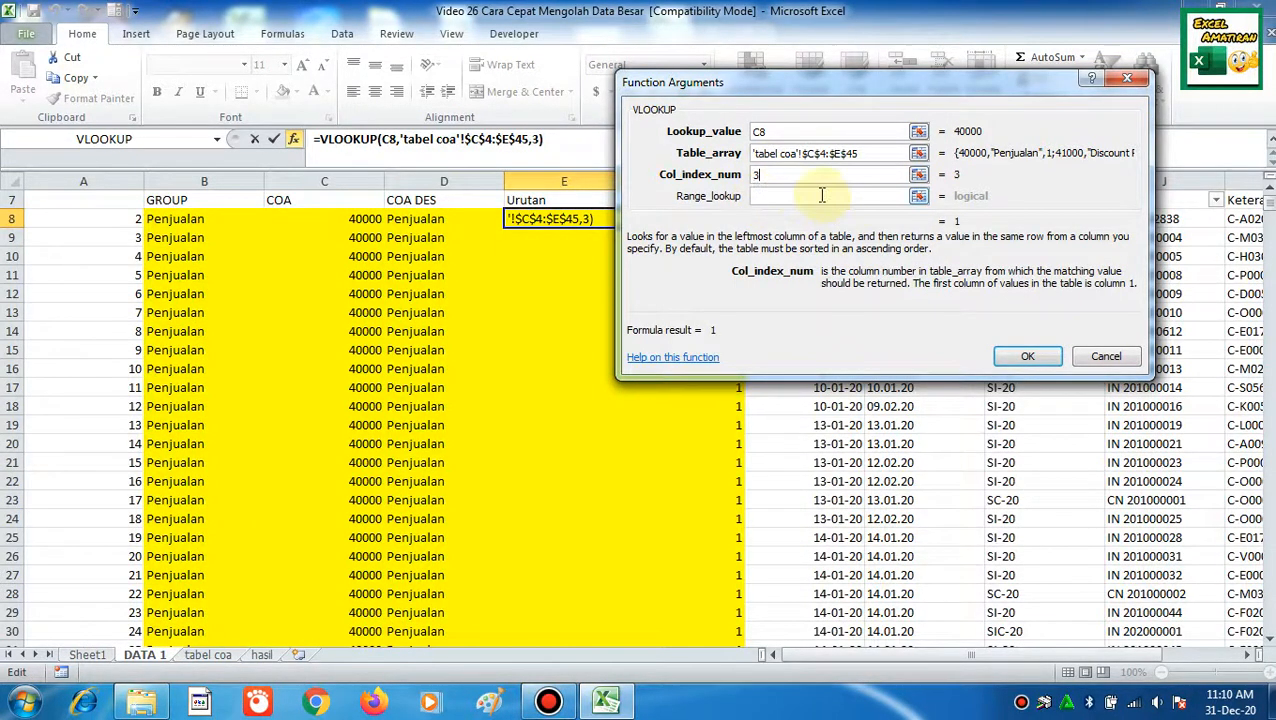
pyautogui.click(820, 196)
pyautogui.write('0')
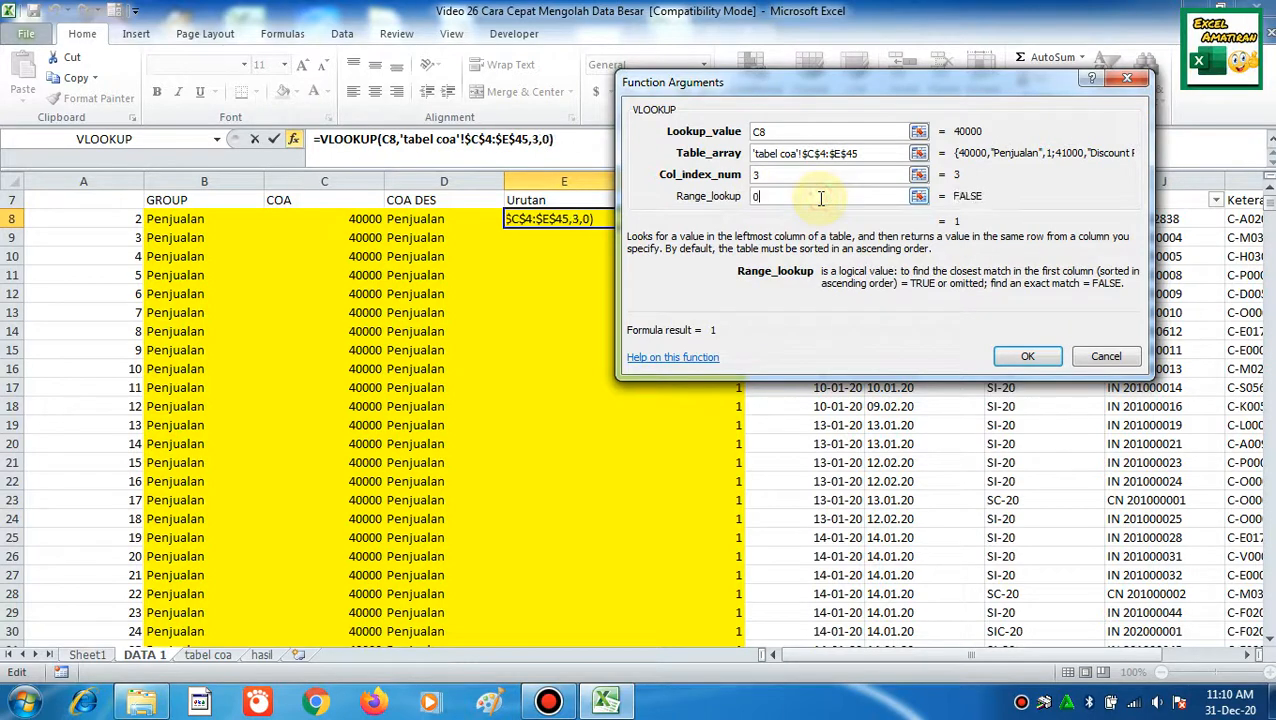
pyautogui.press('Return')
# - Copy the E8 lookup formula down the Urutan column to the last data row, 5537
pyautogui.press('Left')
pyautogui.hotkey('ctrl', 'Down')
pyautogui.press('Right')
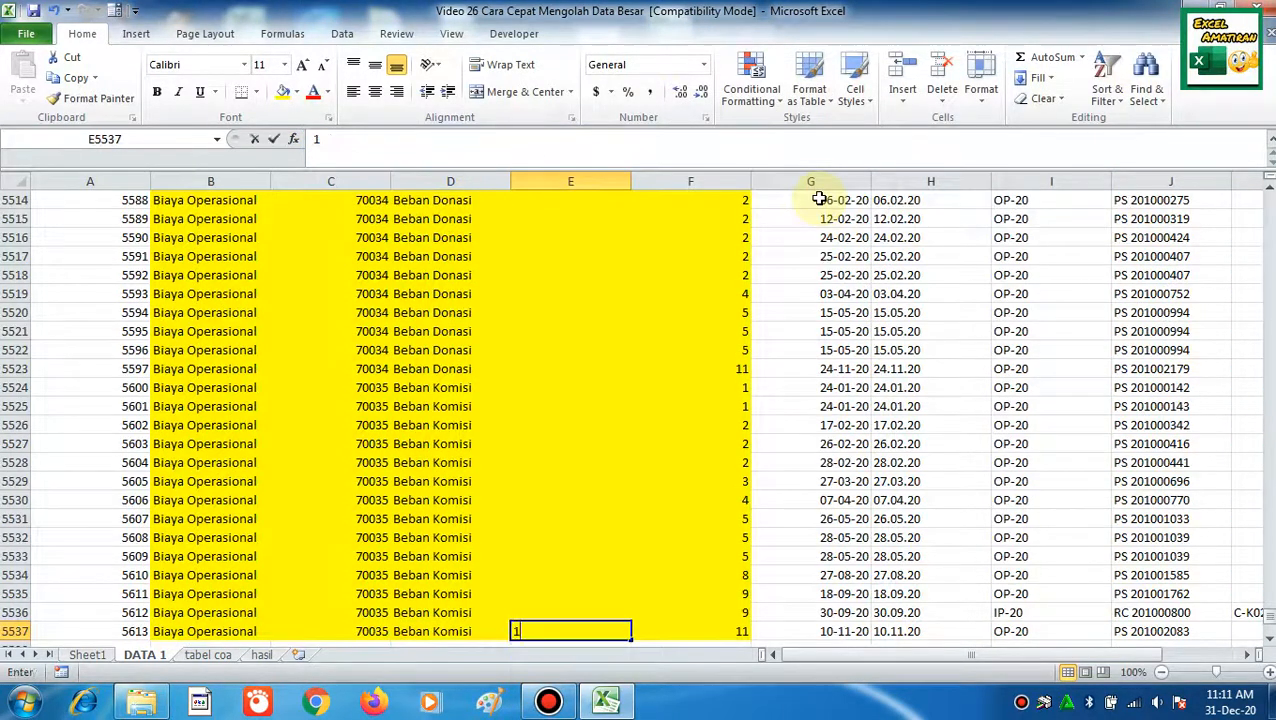
pyautogui.hotkey('ctrl', 'Up')
pyautogui.hotkey('ctrl', 'c')
pyautogui.hotkey('ctrl', 'shift', 'Down')
pyautogui.hotkey('ctrl', 'v')
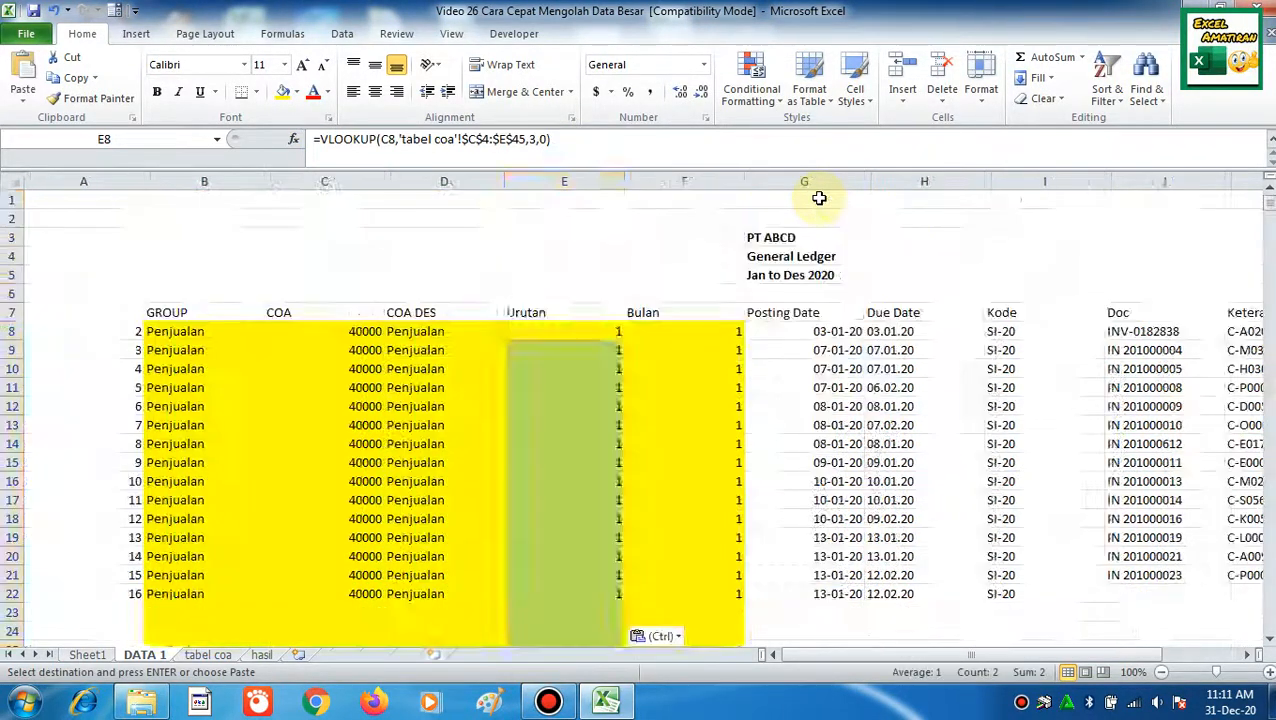
pyautogui.press('Escape')
pyautogui.hotkey('ctrl', 'Up')
pyautogui.press('Down')
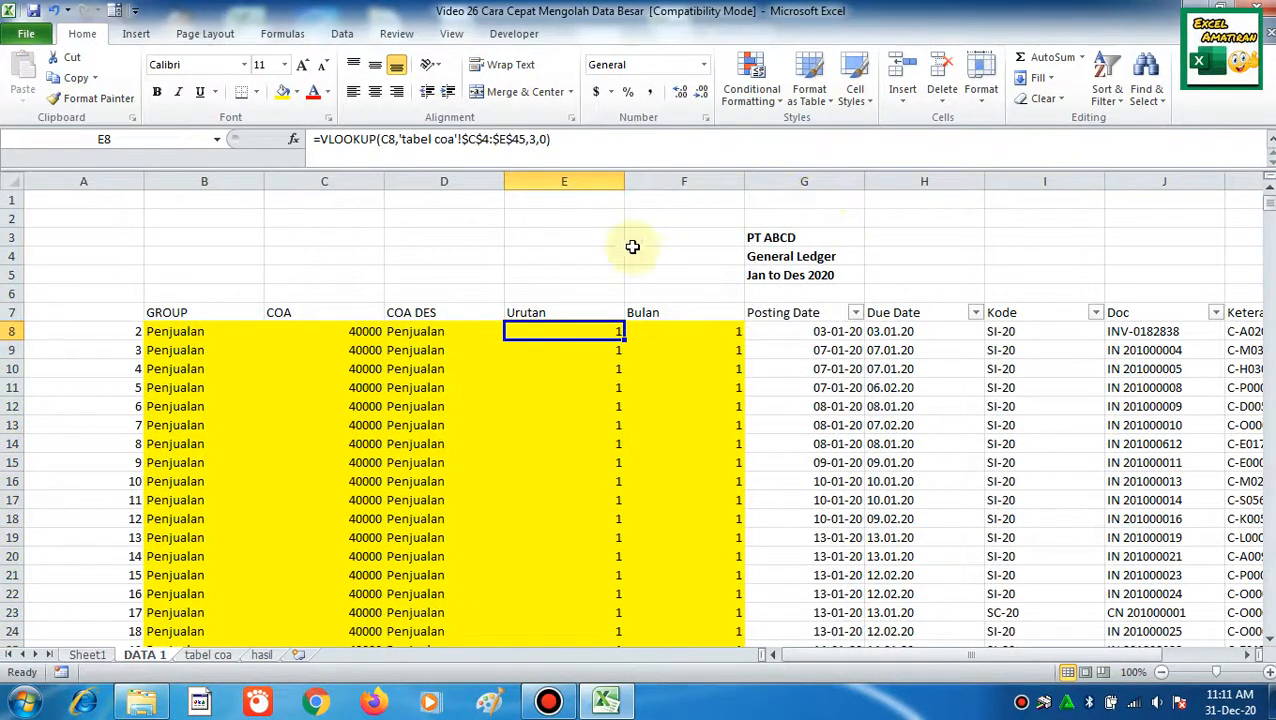
# - Rename Sheet1 as pivot
pyautogui.click(87, 655)
pyautogui.rightClick(87, 655)
pyautogui.click(162, 488)
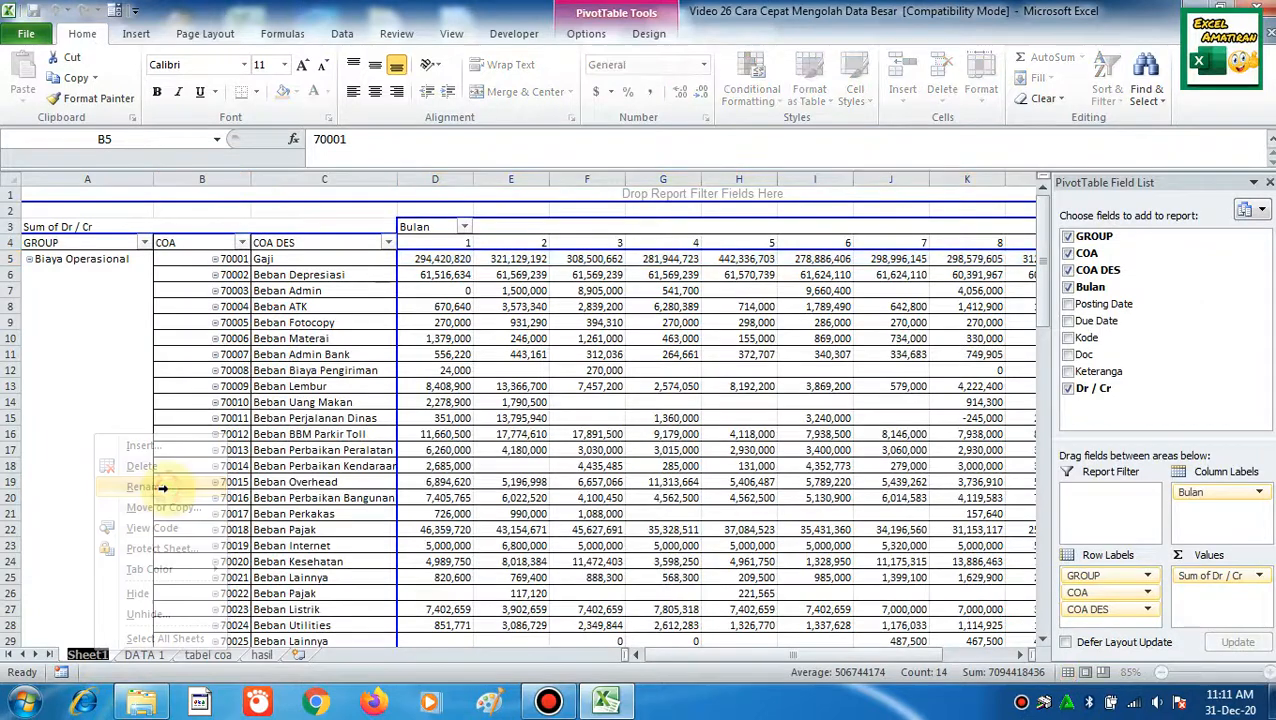
pyautogui.write('pivot')
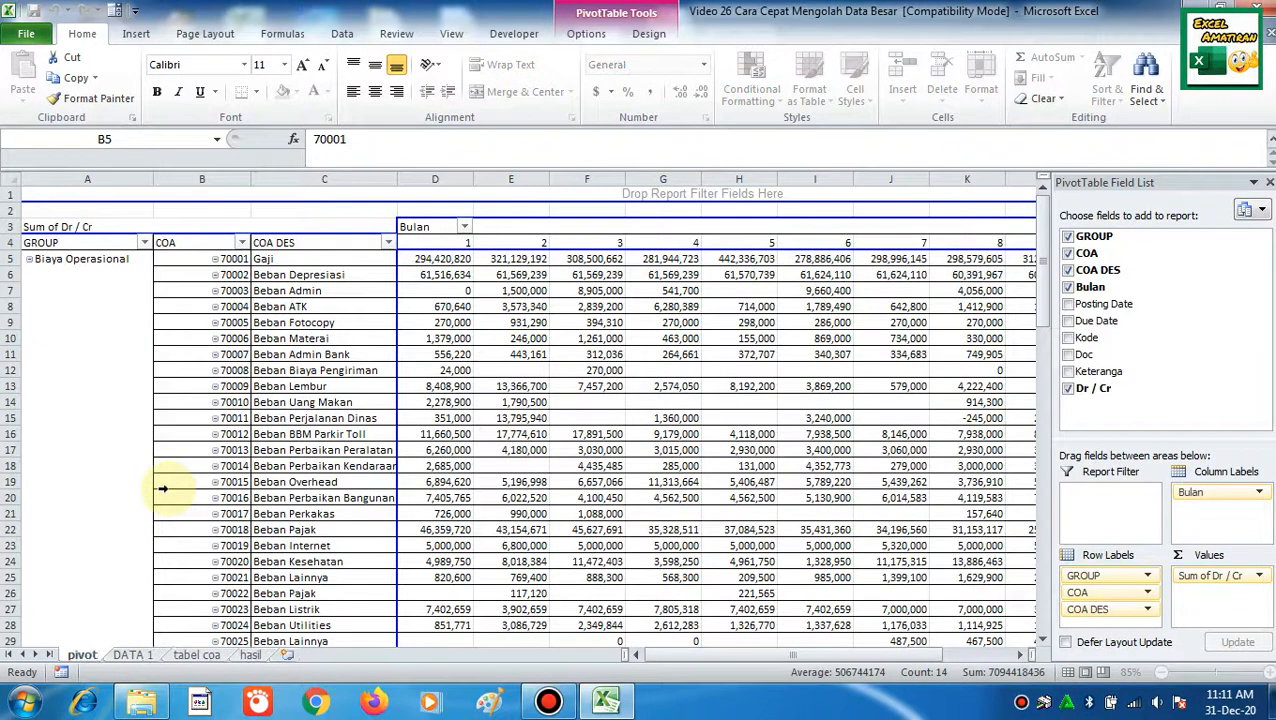
# - Refresh the PivotTable and add the Urutan field as the first row label, above GROUP
pyautogui.click(420, 355)
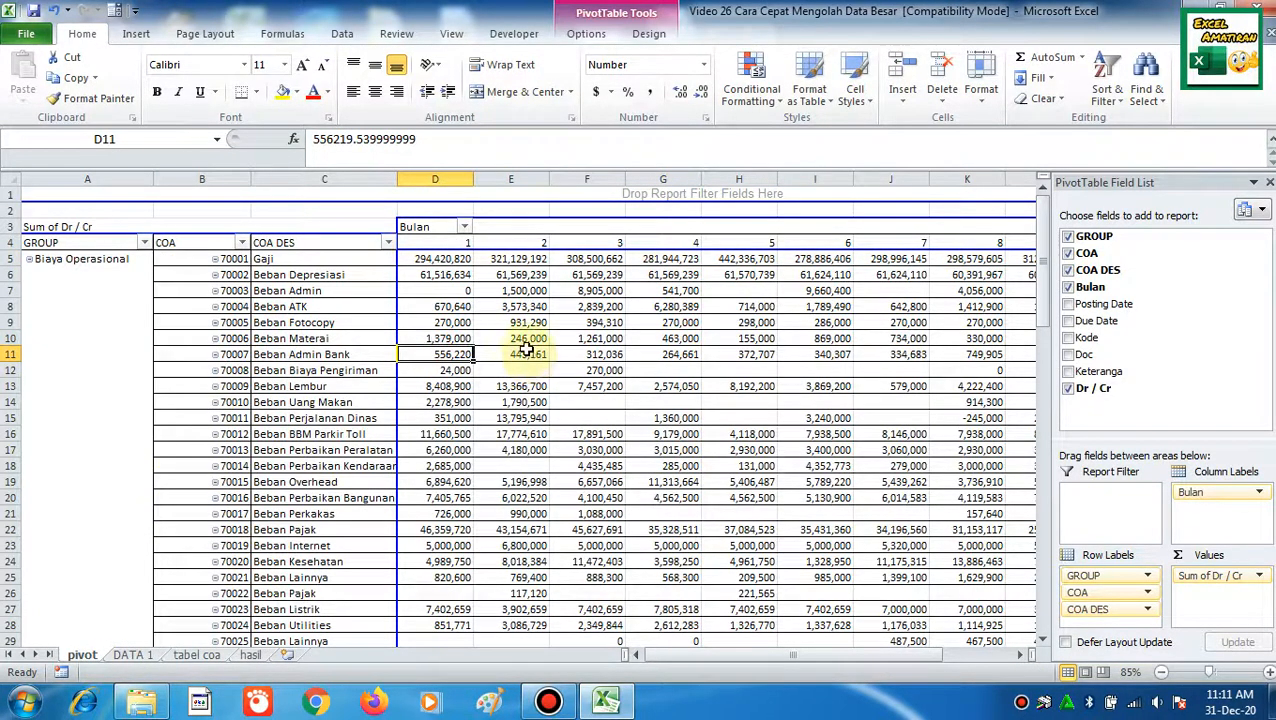
pyautogui.rightClick(477, 322)
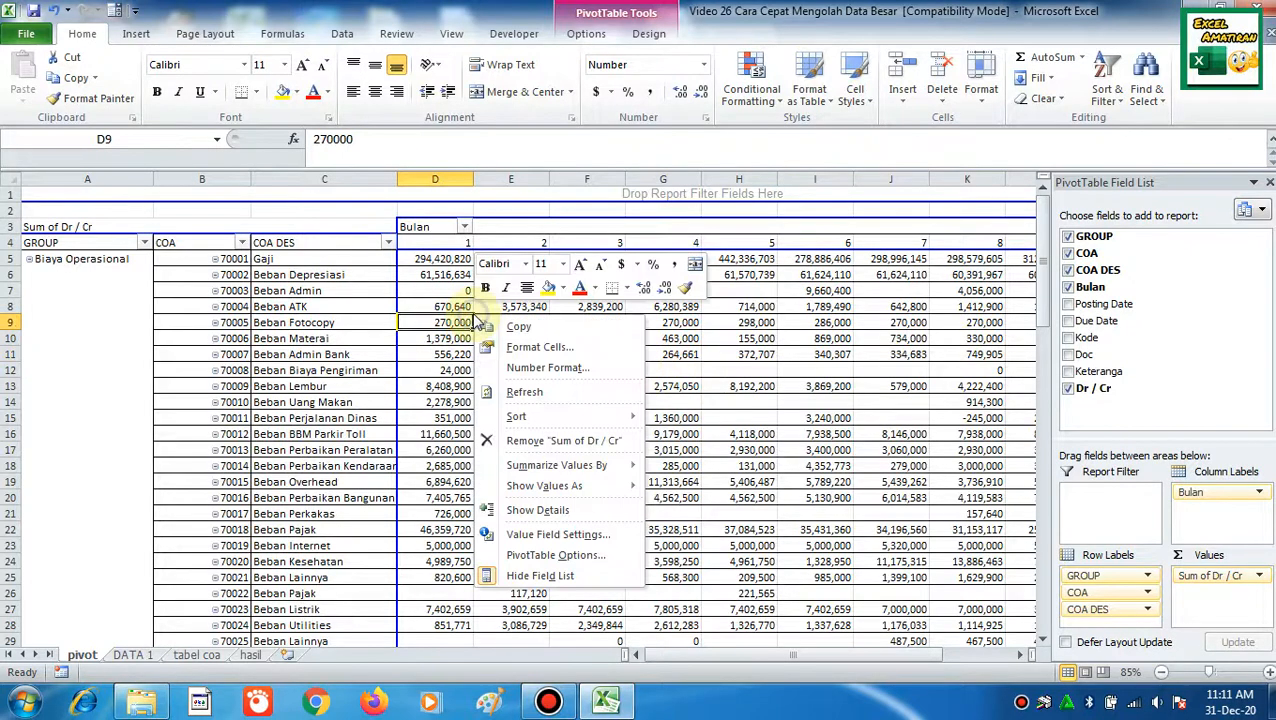
pyautogui.click(524, 392)
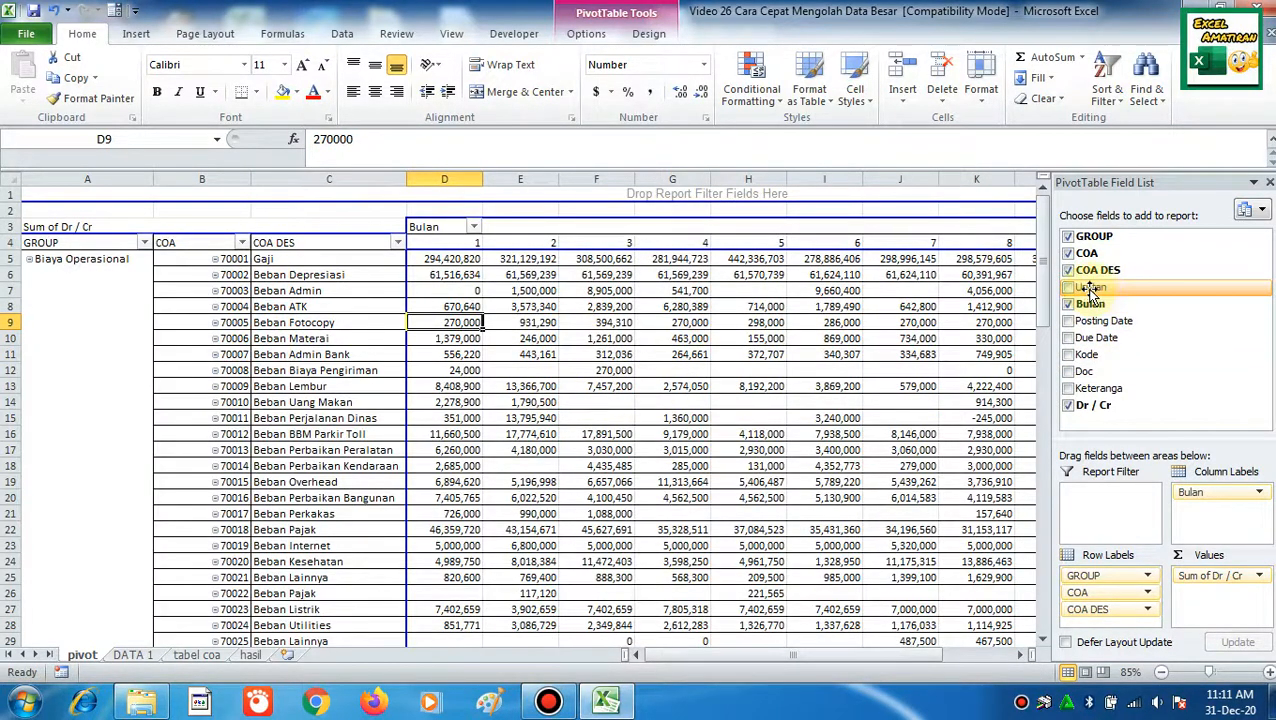
pyautogui.moveTo(1092, 290); pyautogui.dragTo(1100, 570)
# - Widen the PivotTable's GROUP column so the full group names fit
pyautogui.click(330, 401)
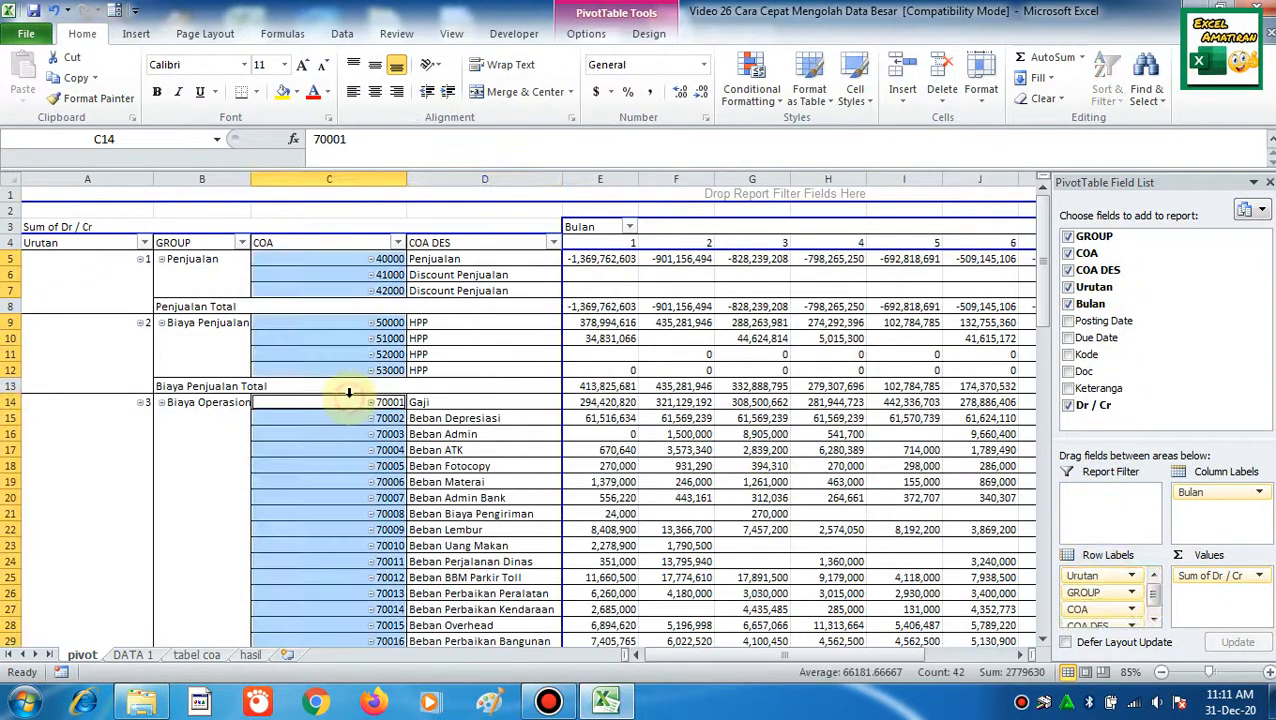
pyautogui.moveTo(253, 180); pyautogui.dragTo(285, 180)
pyautogui.click(256, 377)
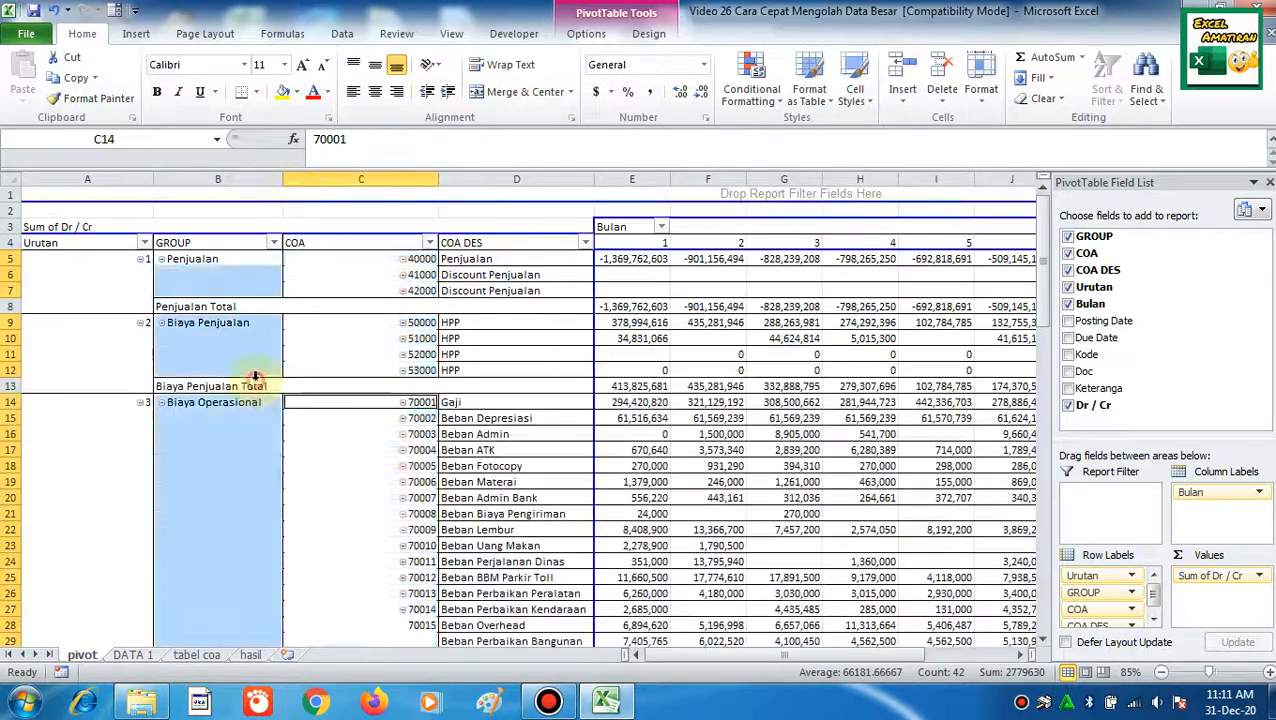
# - Check the order of the Penjualan, Biaya Penjualan and Biaya Operasional groups against their Urutan numbers
pyautogui.scroll(-1, 356, 427)
pyautogui.scroll(1, 352, 425)
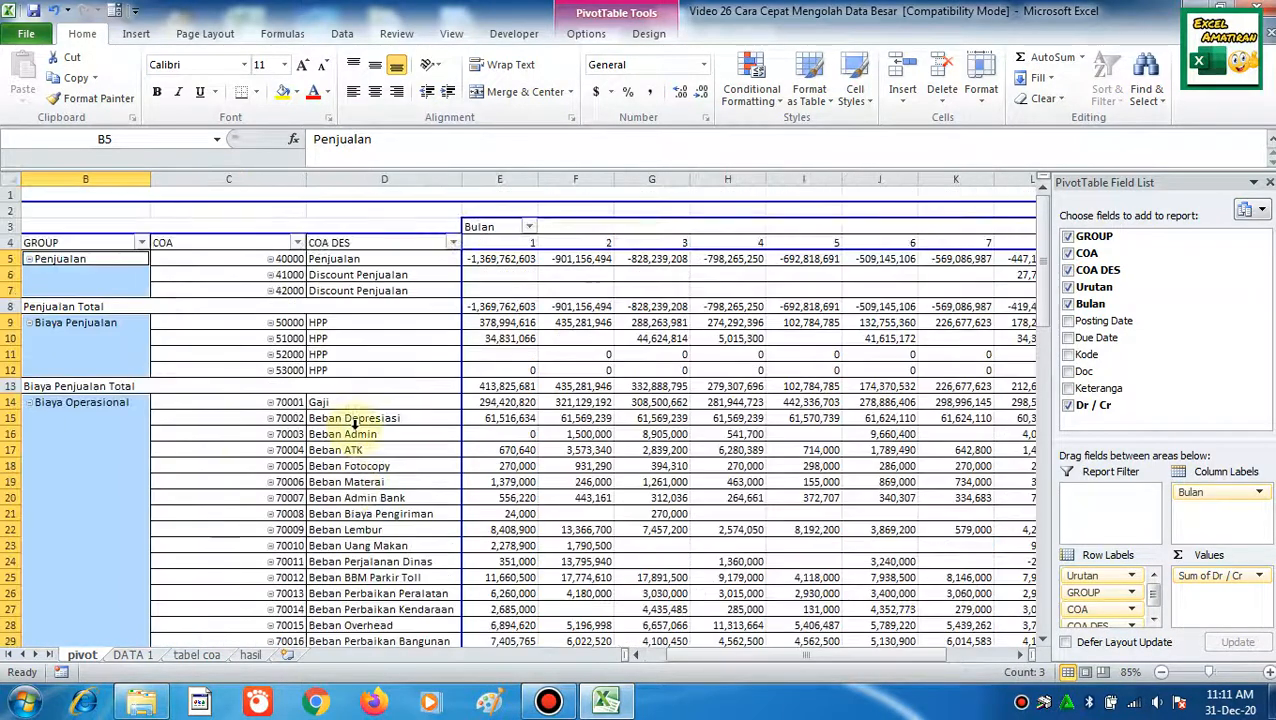
pyautogui.click(278, 323)
pyautogui.press('Left')
pyautogui.press('Left')
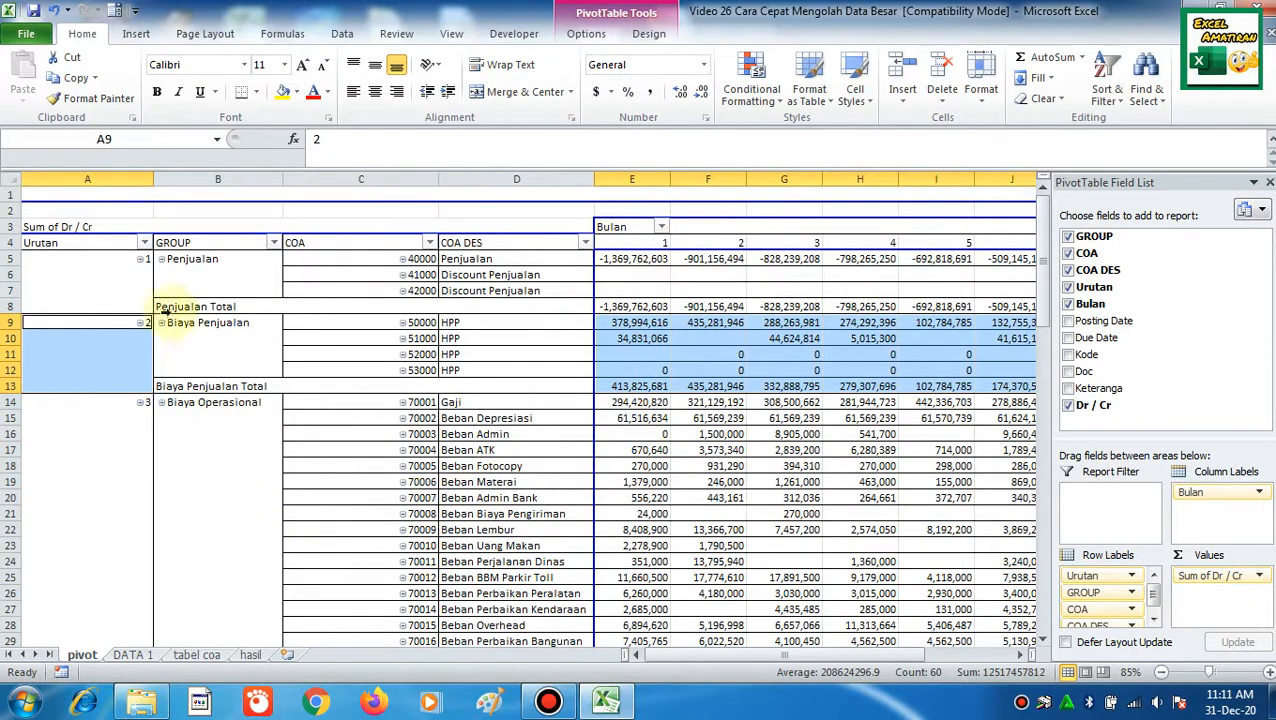
pyautogui.click(135, 275)
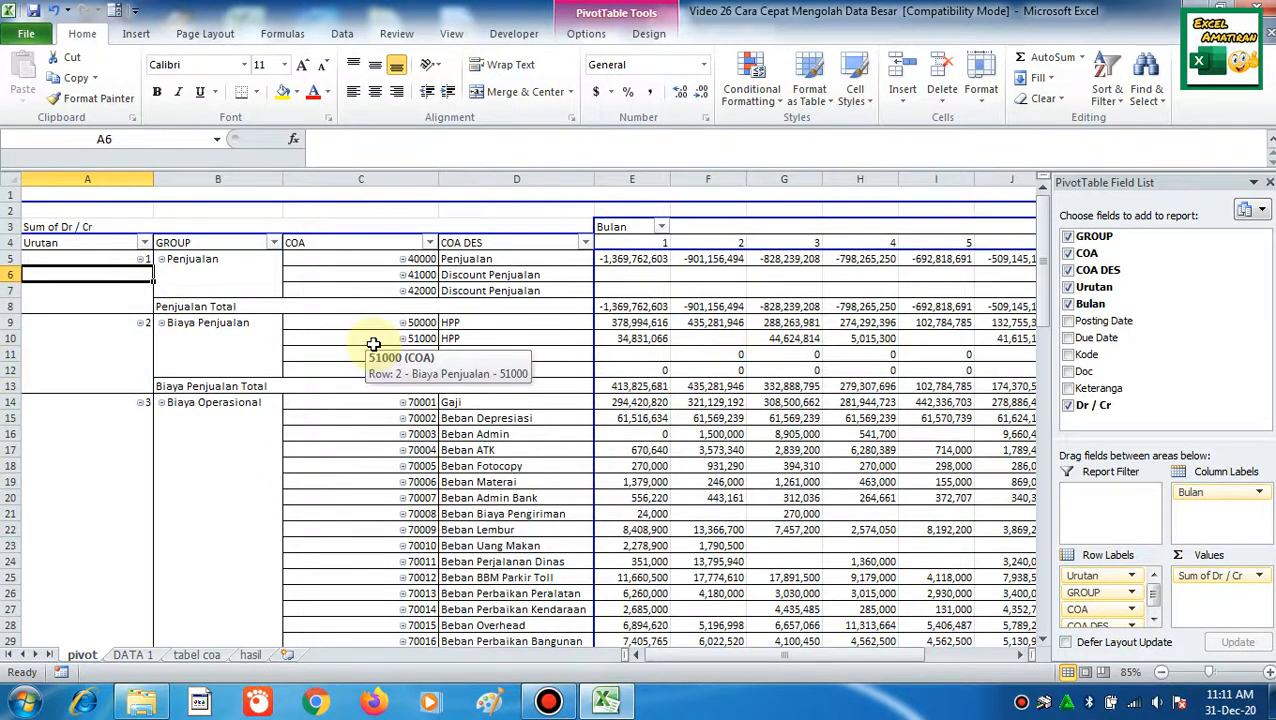
# - Narrow the PivotTable's COA column to fit the account codes
pyautogui.hscroll(1, 373, 344)
pyautogui.click(370, 468)
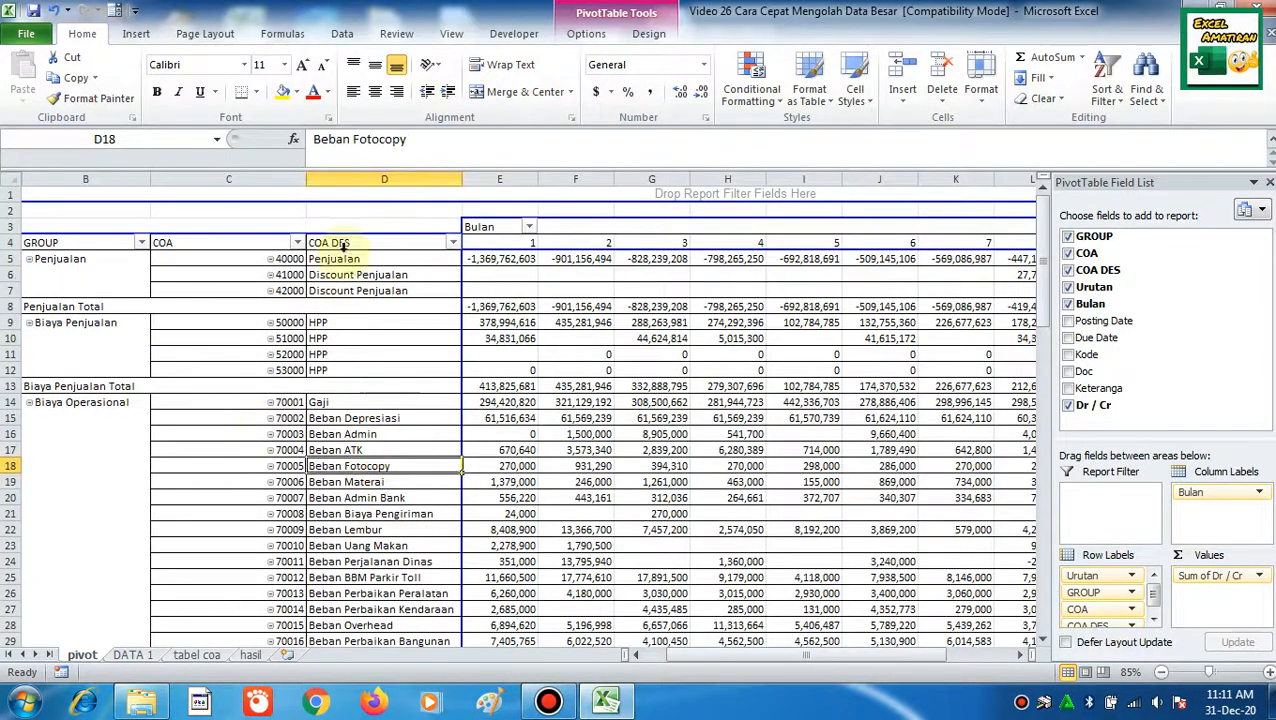
pyautogui.moveTo(312, 183); pyautogui.dragTo(231, 183)
pyautogui.click(425, 436)
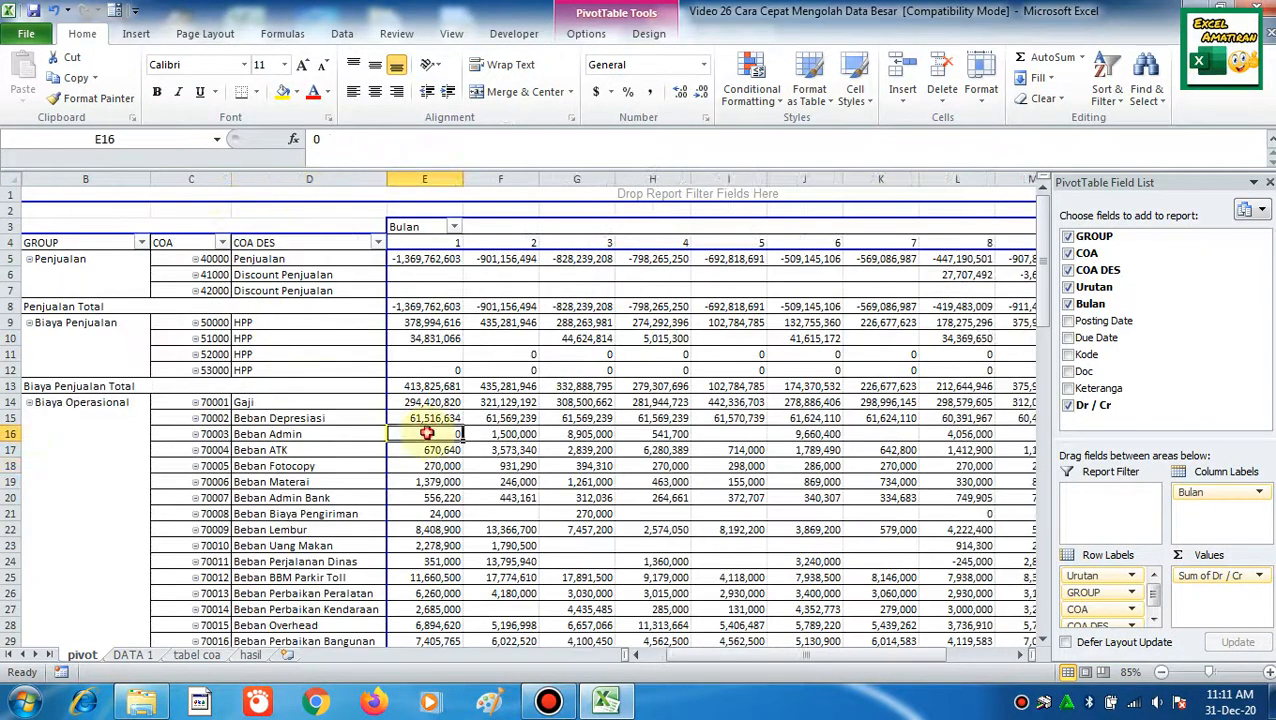
# - Examine the monthly HPP values for COA 50000 across the Bulan columns of the PivotTable
pyautogui.click(652, 322)
pyautogui.press('Right')
pyautogui.press('Right')
pyautogui.press('Right')
pyautogui.press('Right')
pyautogui.press('Right')
pyautogui.press('Right')
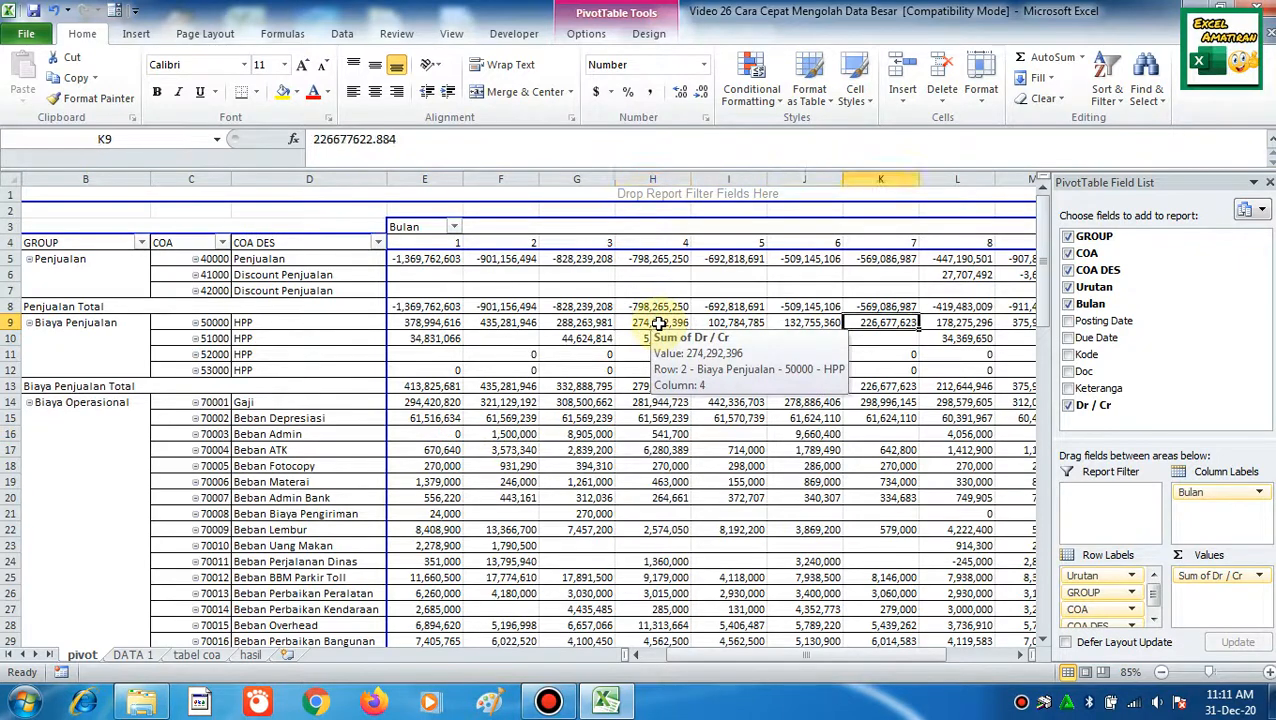
pyautogui.press('Left')
pyautogui.press('Left')
pyautogui.press('Left')
pyautogui.press('Left')
pyautogui.press('Left')
pyautogui.press('Left')
pyautogui.press('Left')
pyautogui.press('Left')
pyautogui.press('Left')
pyautogui.press('Left')
pyautogui.press('Left')
pyautogui.press('Left')
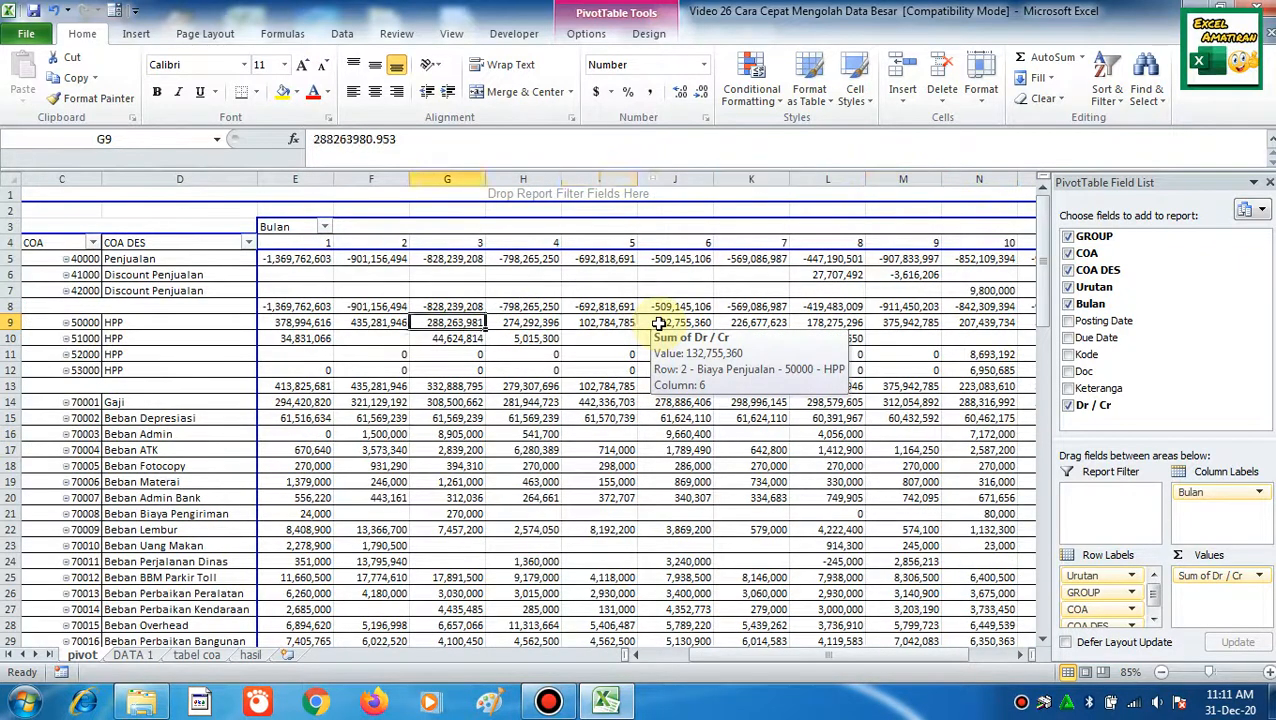
# - Review the Penjualan and Biaya Penjualan groups with their subtotal rows, down to the start of Biaya Operasional
pyautogui.click(124, 262)
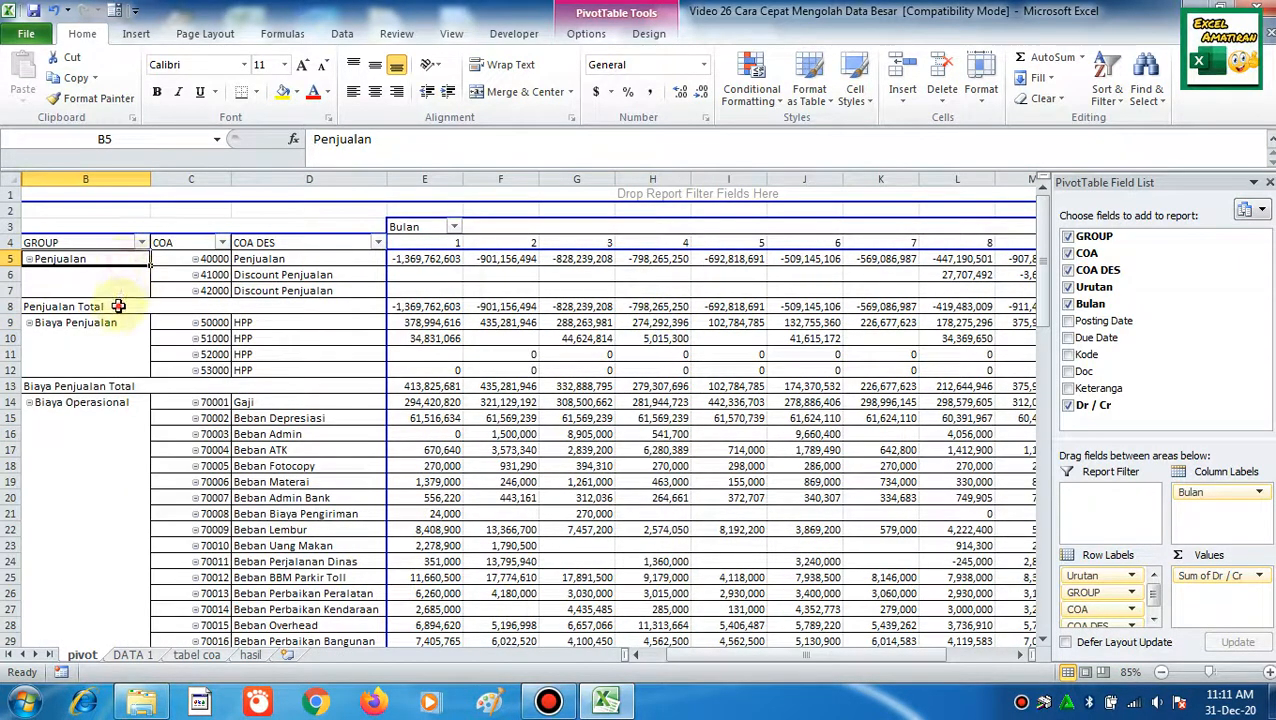
pyautogui.click(118, 306)
pyautogui.click(400, 306)
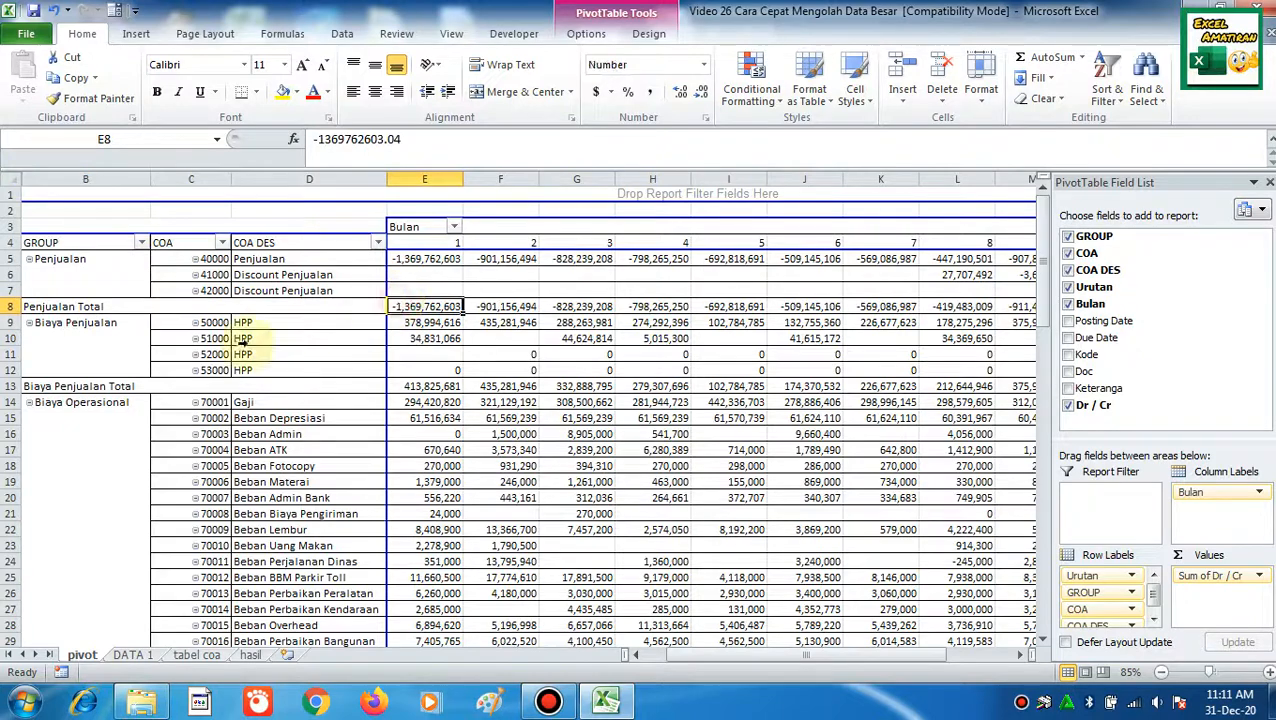
pyautogui.click(111, 326)
pyautogui.click(125, 388)
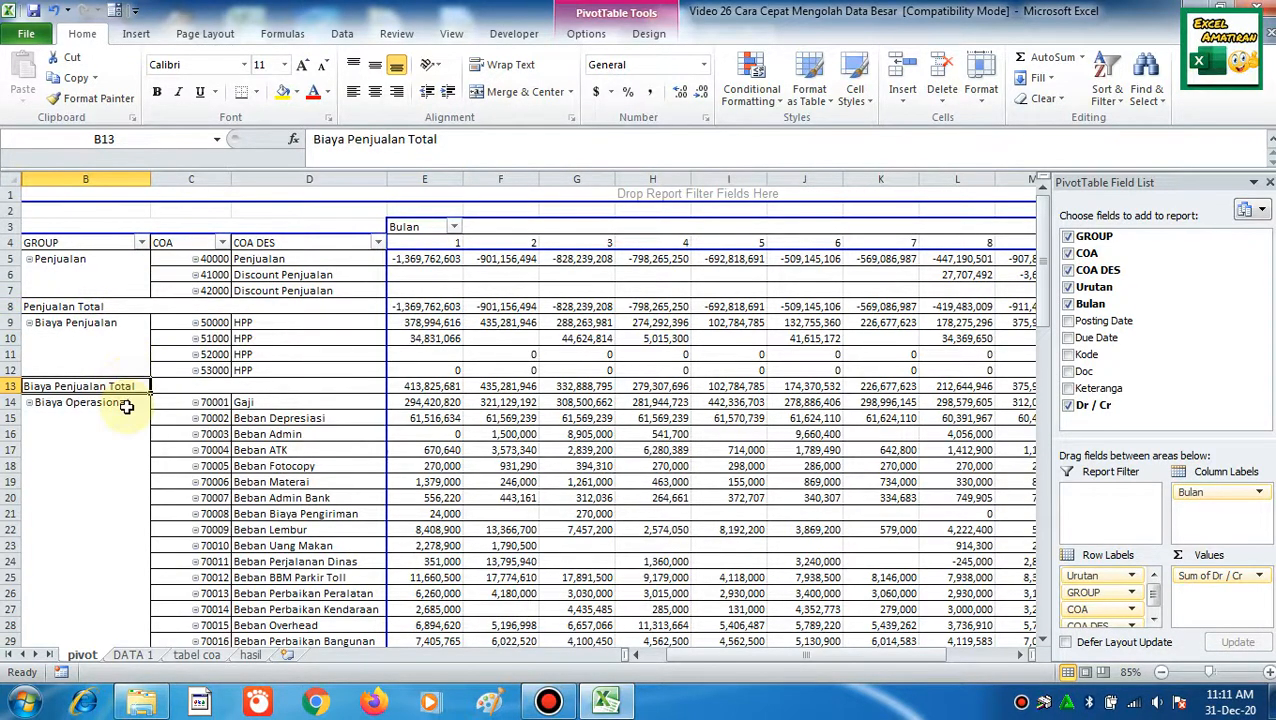
pyautogui.click(125, 405)
# - Check the PivotTable's bottom total row across all months through to the overall grand total
pyautogui.scroll(-7, 424, 472)
pyautogui.scroll(-5, 424, 472)
pyautogui.click(497, 418)
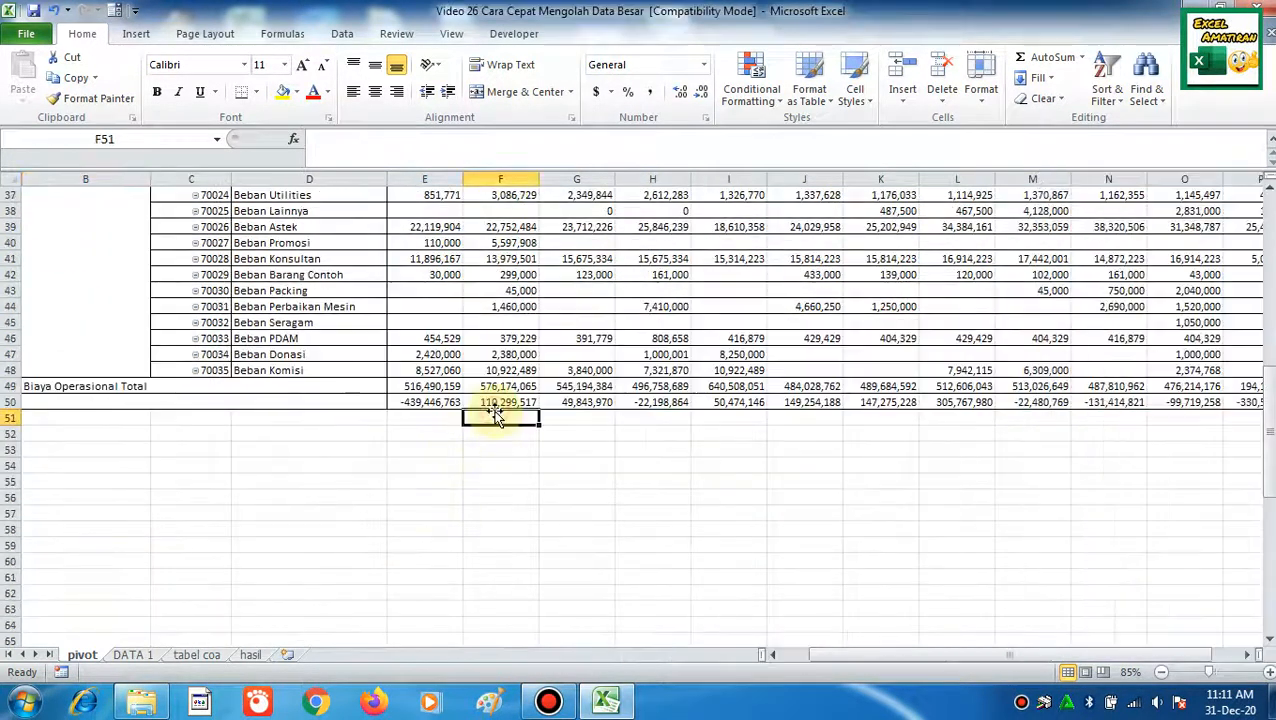
pyautogui.press('Right')
pyautogui.press('Right')
pyautogui.press('Right')
pyautogui.press('Right')
pyautogui.press('Right')
pyautogui.press('Right')
pyautogui.press('Right')
pyautogui.press('Right')
pyautogui.press('Right')
pyautogui.press('Right')
pyautogui.press('Right')
pyautogui.press('Right')
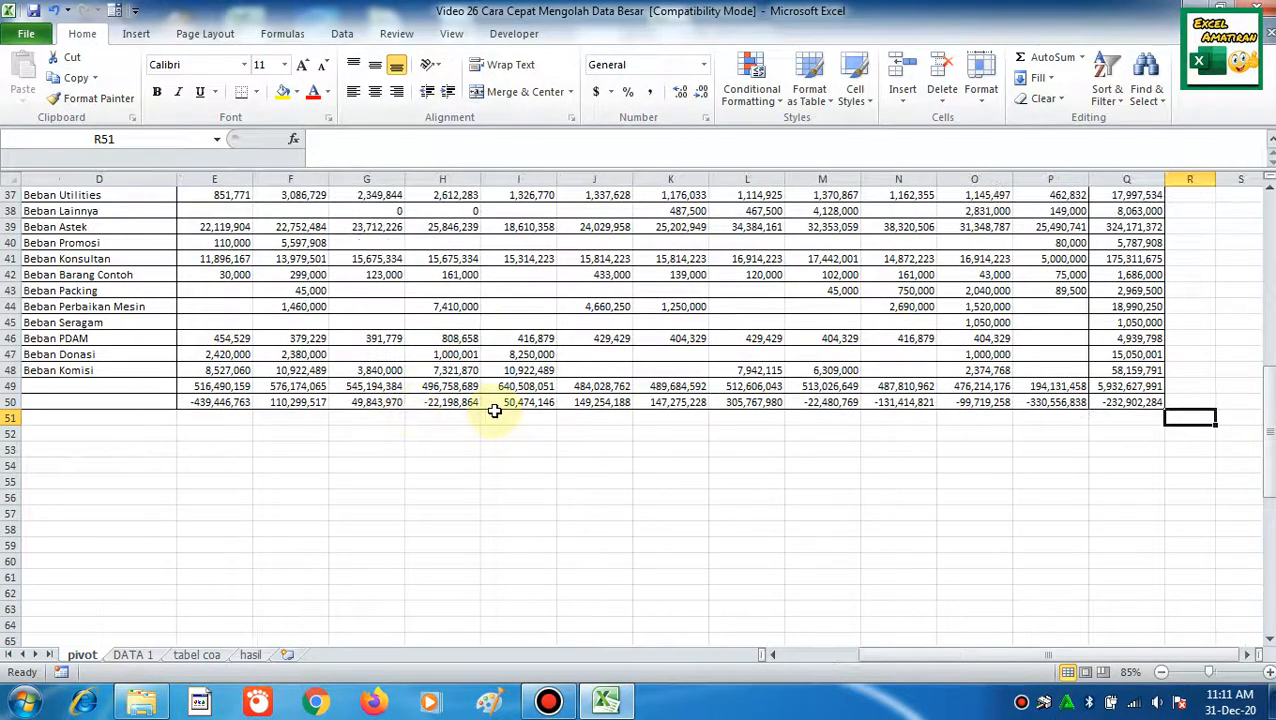
pyautogui.click(1110, 401)
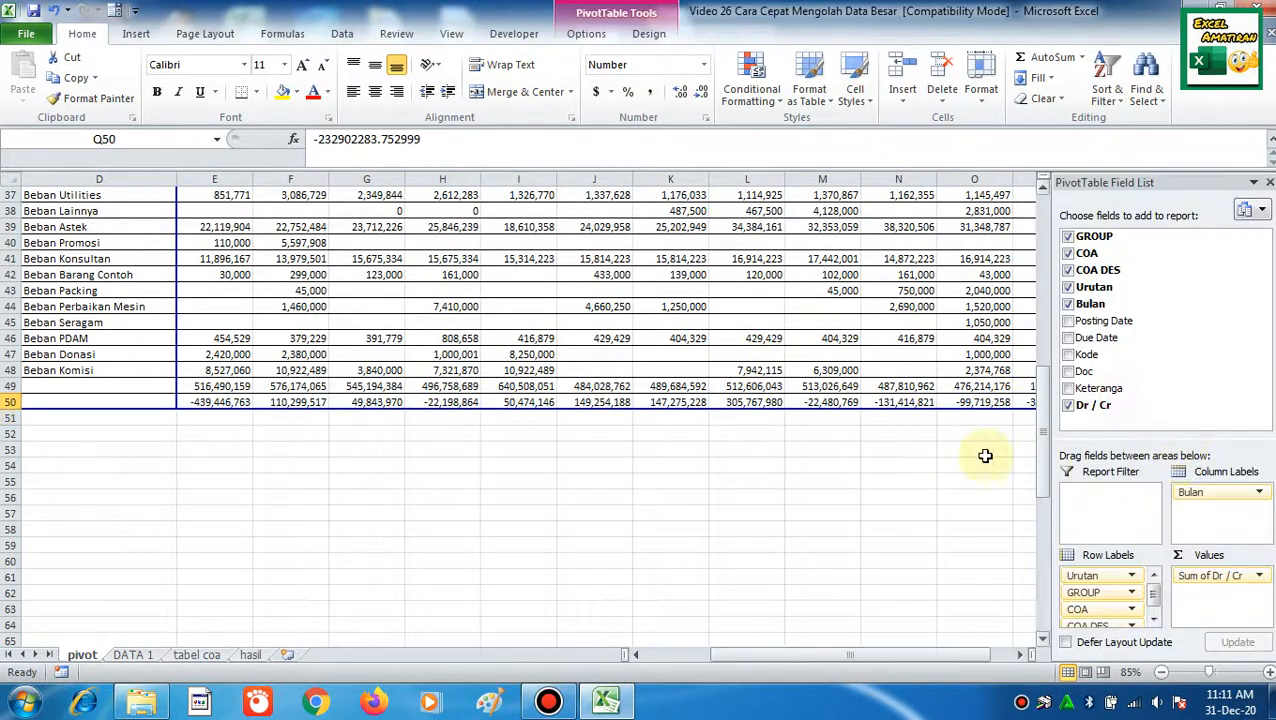
pyautogui.click(973, 462)
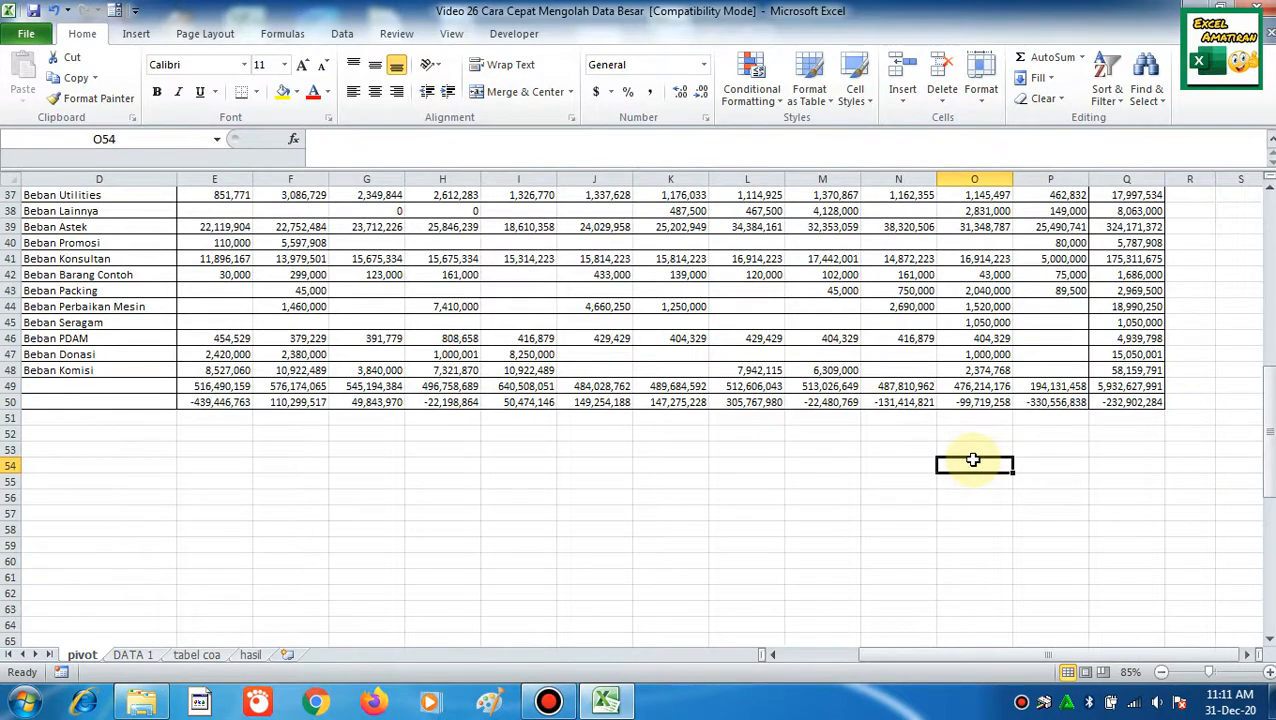
# - Look up the ledger's Dr / Cr sum in L5539 of the DATA 1 sheet to compare it with the pivot's grand total
pyautogui.click(133, 654)
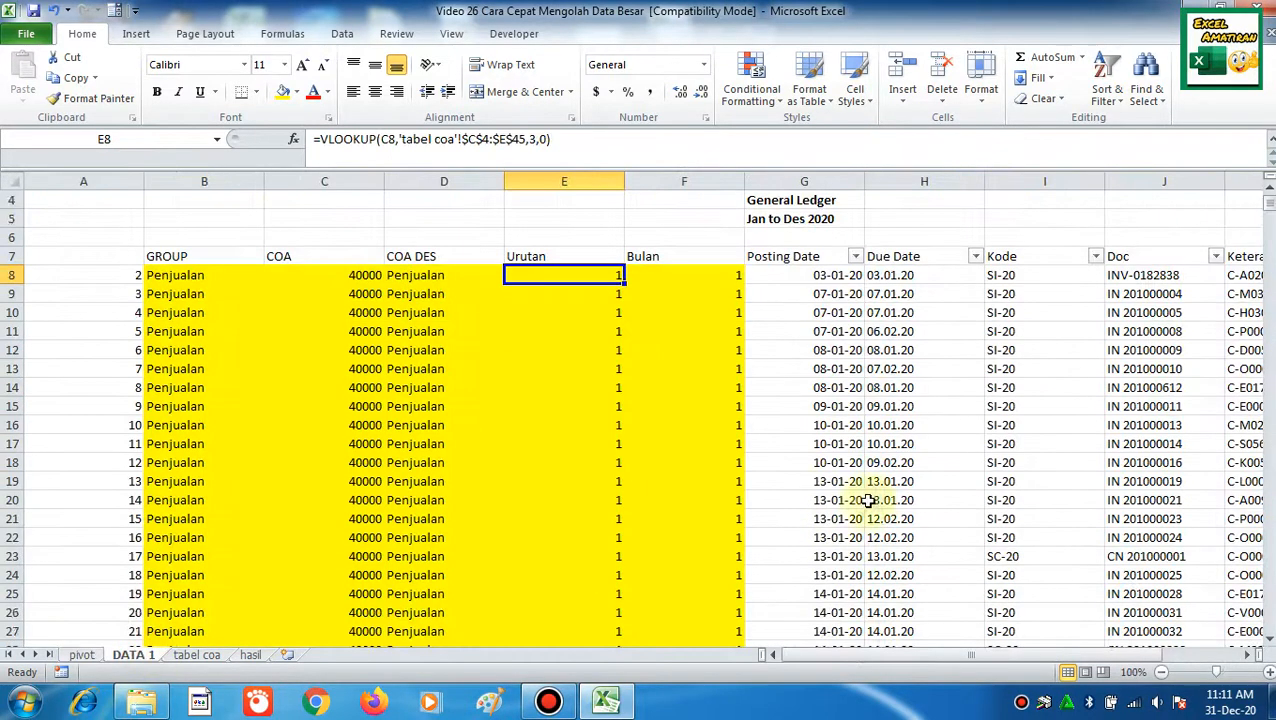
pyautogui.scroll(-1, 868, 500)
pyautogui.click(1185, 385)
pyautogui.press('Right')
pyautogui.press('Right')
pyautogui.hotkey('ctrl', 'Down')
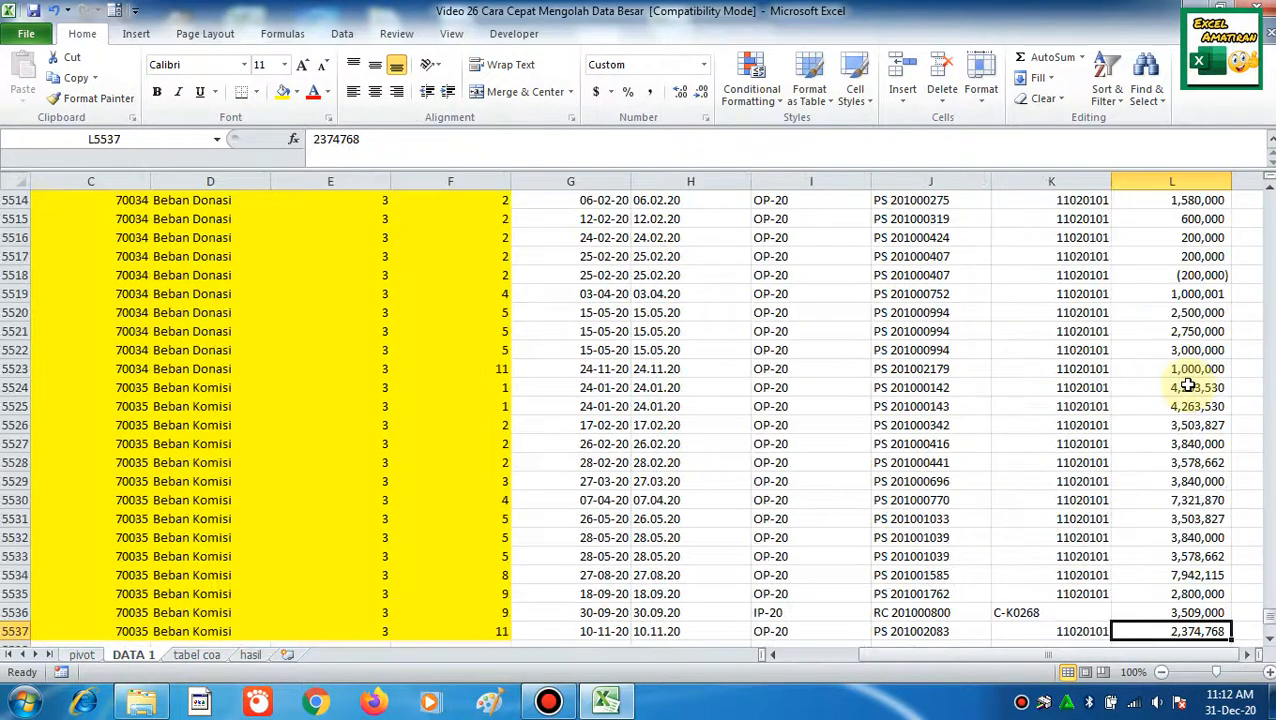
pyautogui.scroll(-5, 1250, 395)
pyautogui.click(1210, 389)
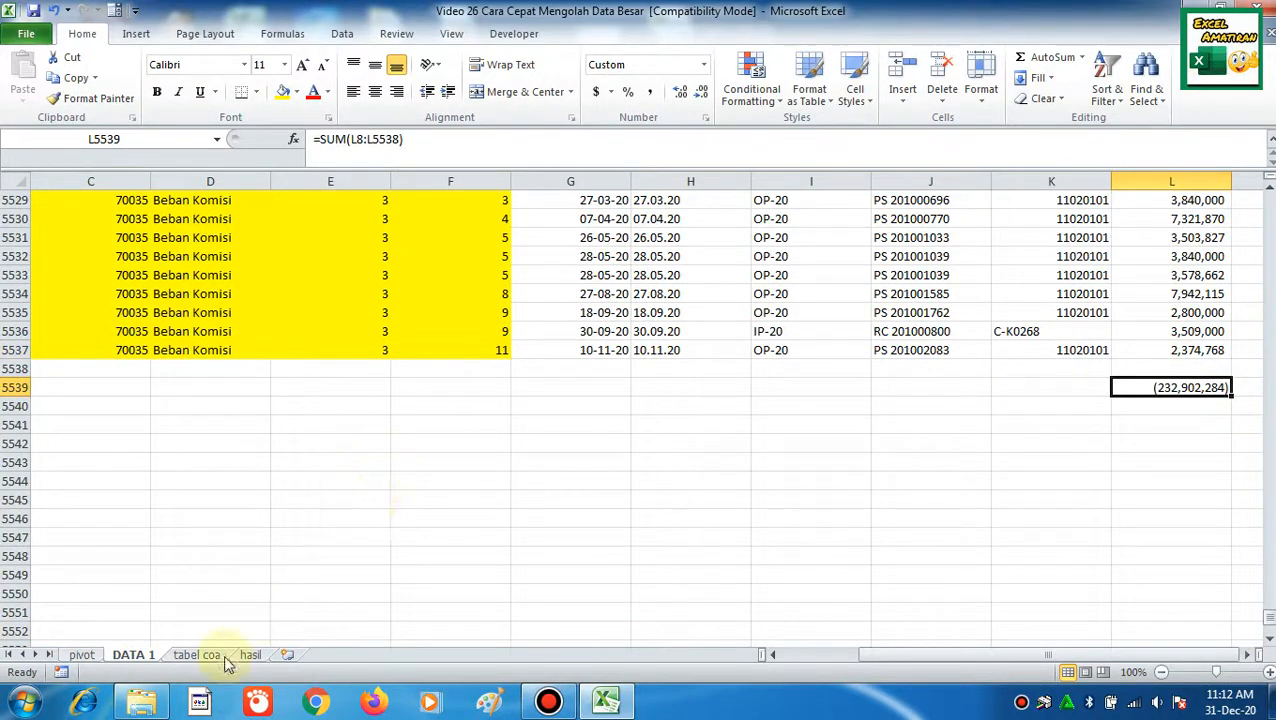
# - Return to the top of the pivot sheet and narrow the COA column a little further
pyautogui.click(82, 654)
pyautogui.click(242, 306)
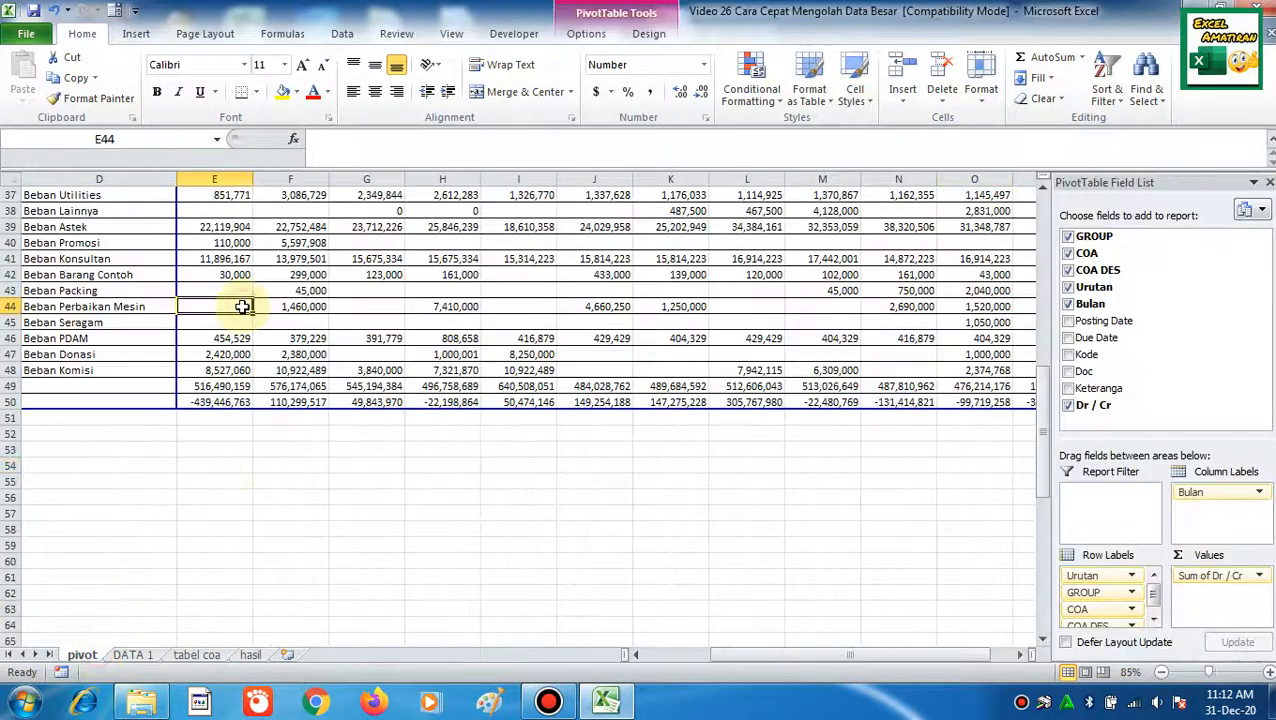
pyautogui.hotkey('ctrl', 'Up')
pyautogui.hotkey('ctrl', 'Up')
pyautogui.hotkey('ctrl', 'Up')
pyautogui.hotkey('ctrl', 'Up')
pyautogui.hotkey('ctrl', 'Up')
pyautogui.hotkey('ctrl', 'Left')
pyautogui.hotkey('ctrl', 'Left')
pyautogui.hotkey('ctrl', 'Up')
pyautogui.hotkey('ctrl', 'Up')
pyautogui.hotkey('ctrl', 'Up')
pyautogui.hotkey('ctrl', 'Up')
pyautogui.hotkey('ctrl', 'Up')
pyautogui.hotkey('ctrl', 'Up')
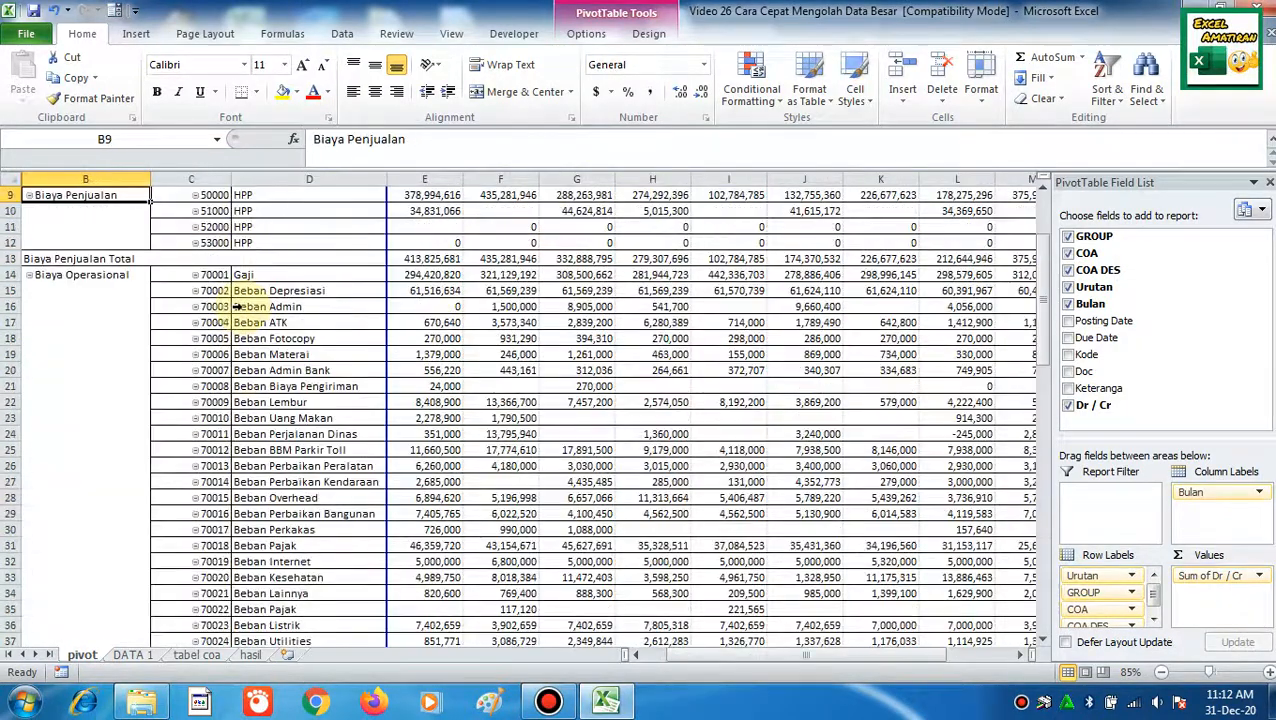
pyautogui.hotkey('ctrl', 'Up')
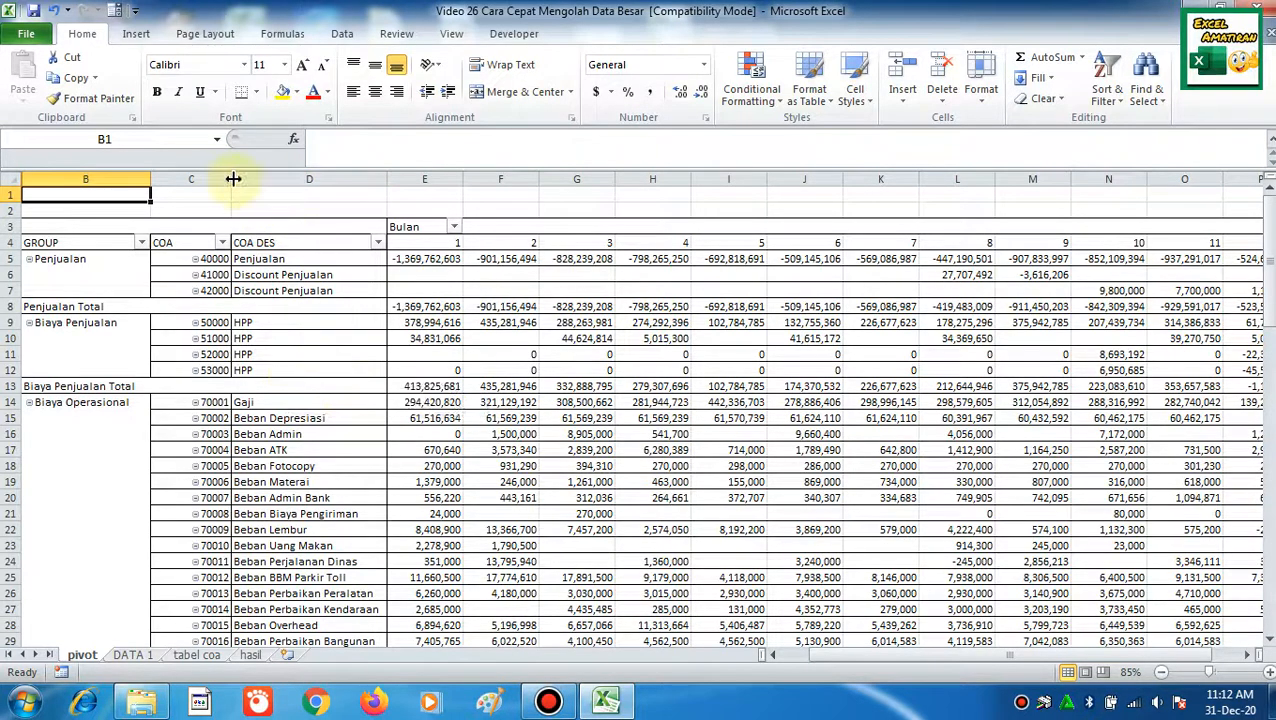
pyautogui.moveTo(231, 179); pyautogui.dragTo(209, 179)
pyautogui.click(245, 402)
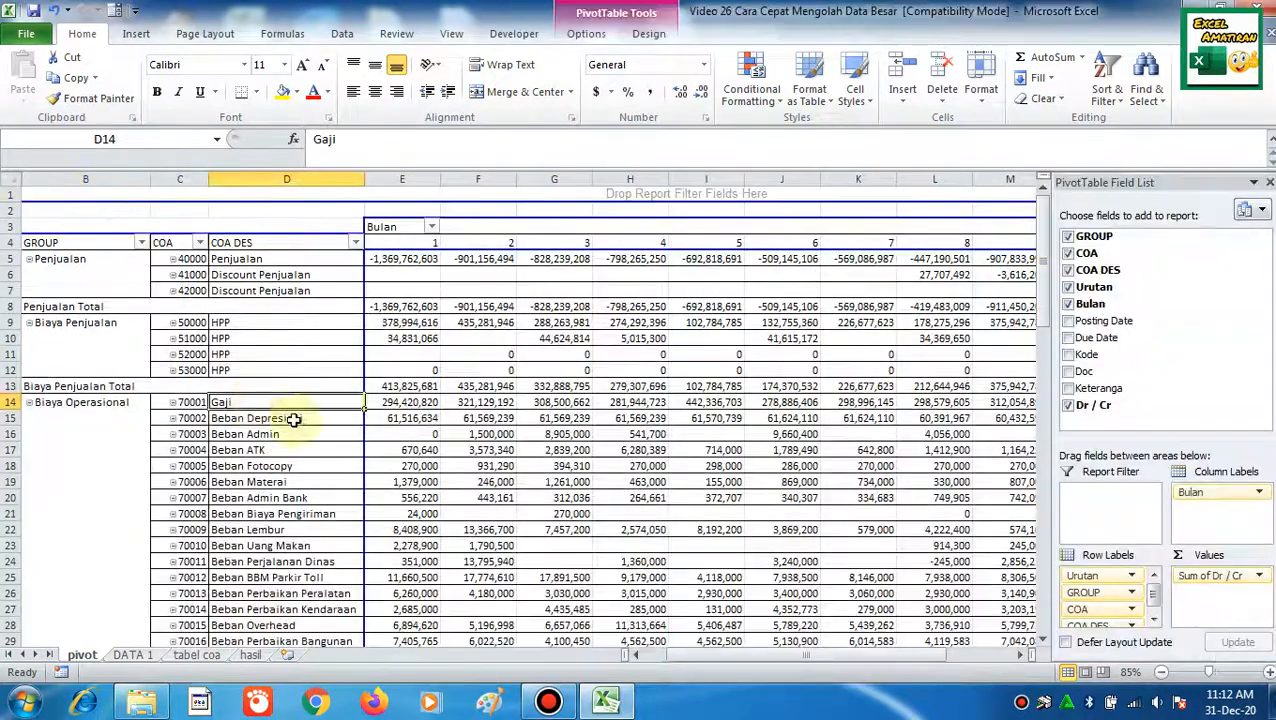